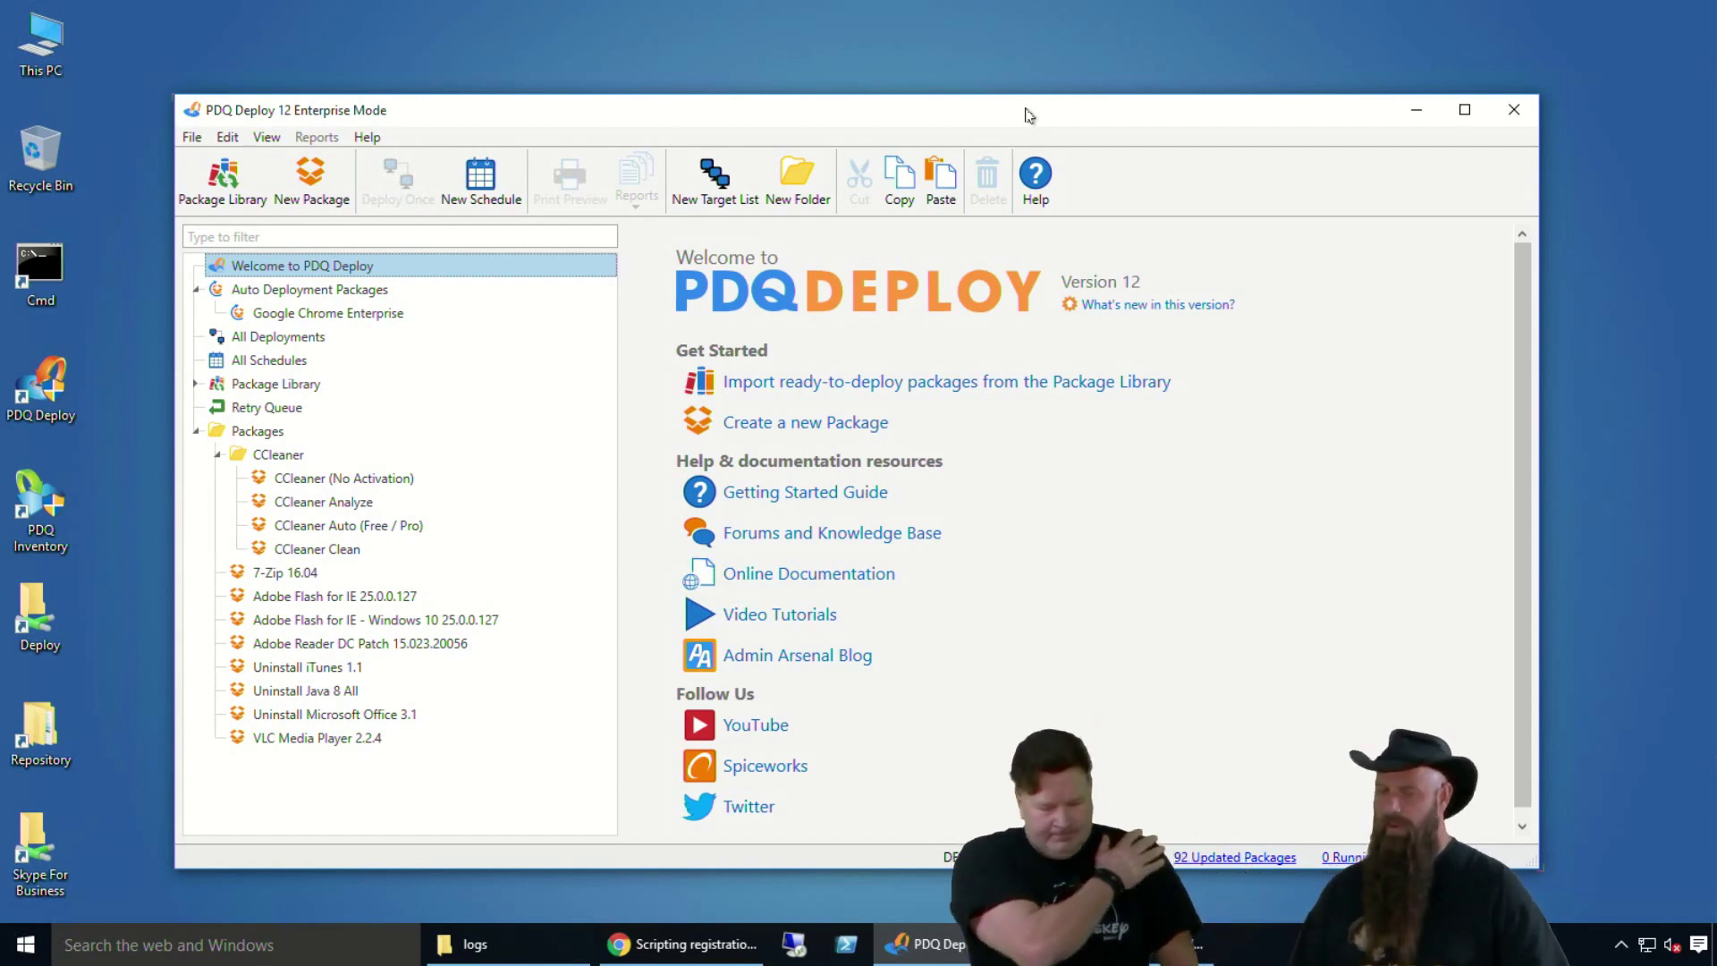
- Switch to Chrome to view the article on scripting registration of CCleaner Business Edition, and minimize the browser
left_click(678, 946)
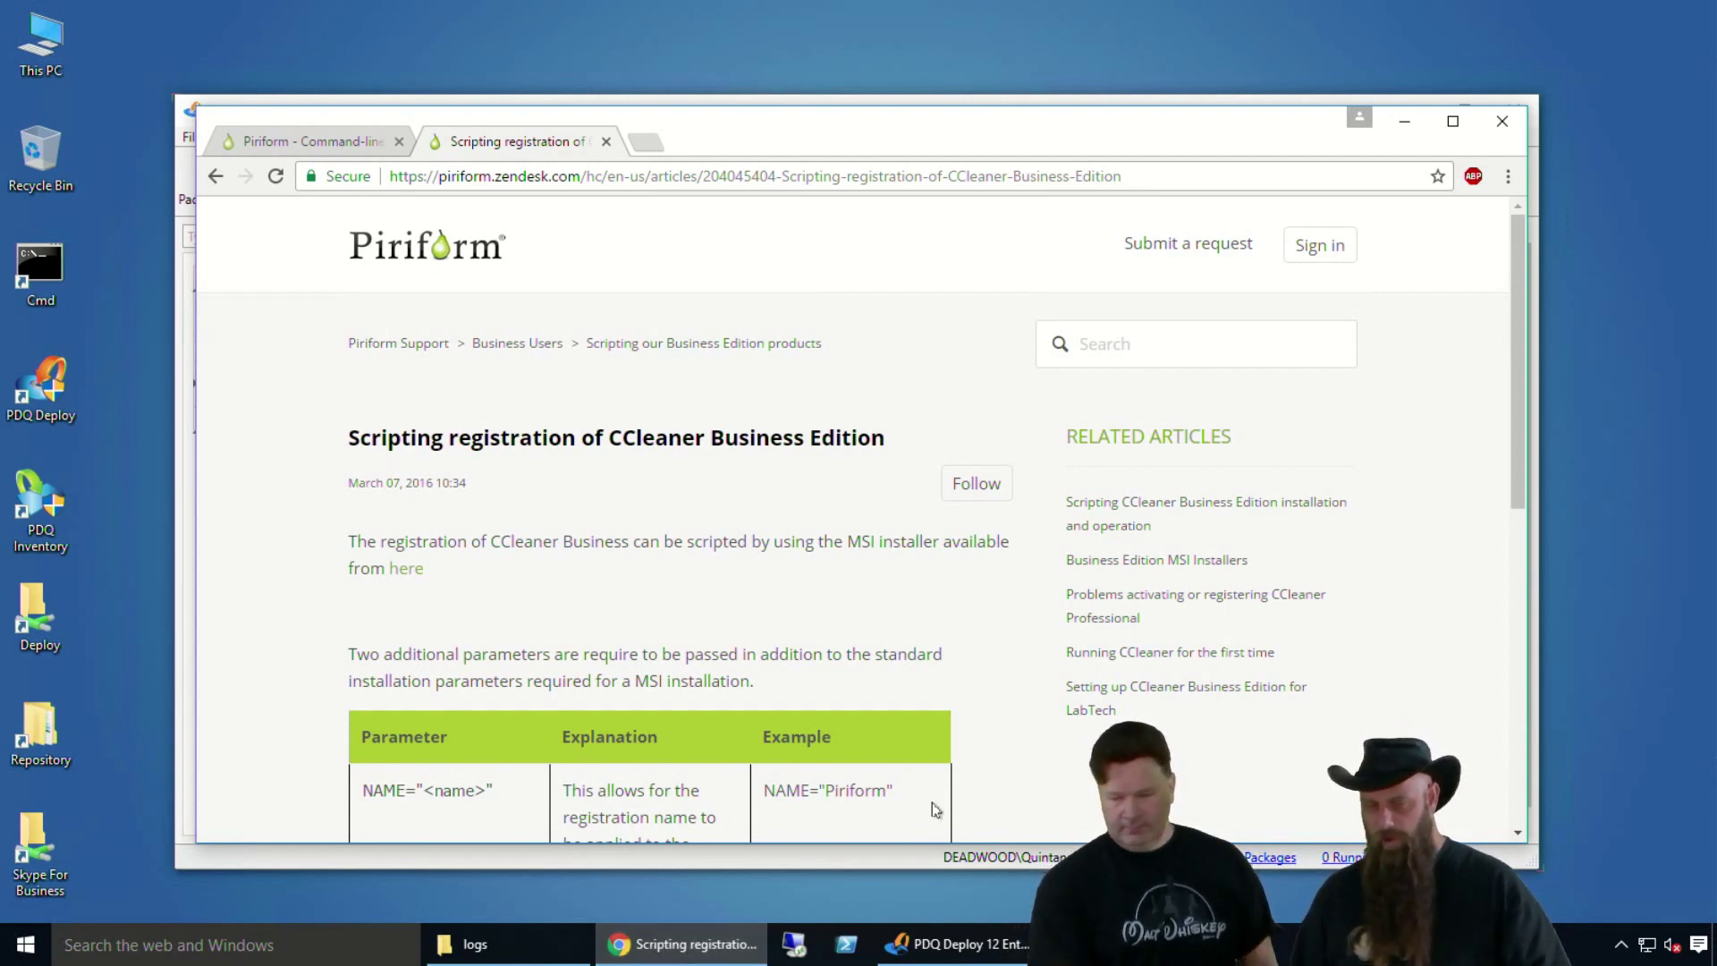
left_click(1400, 123)
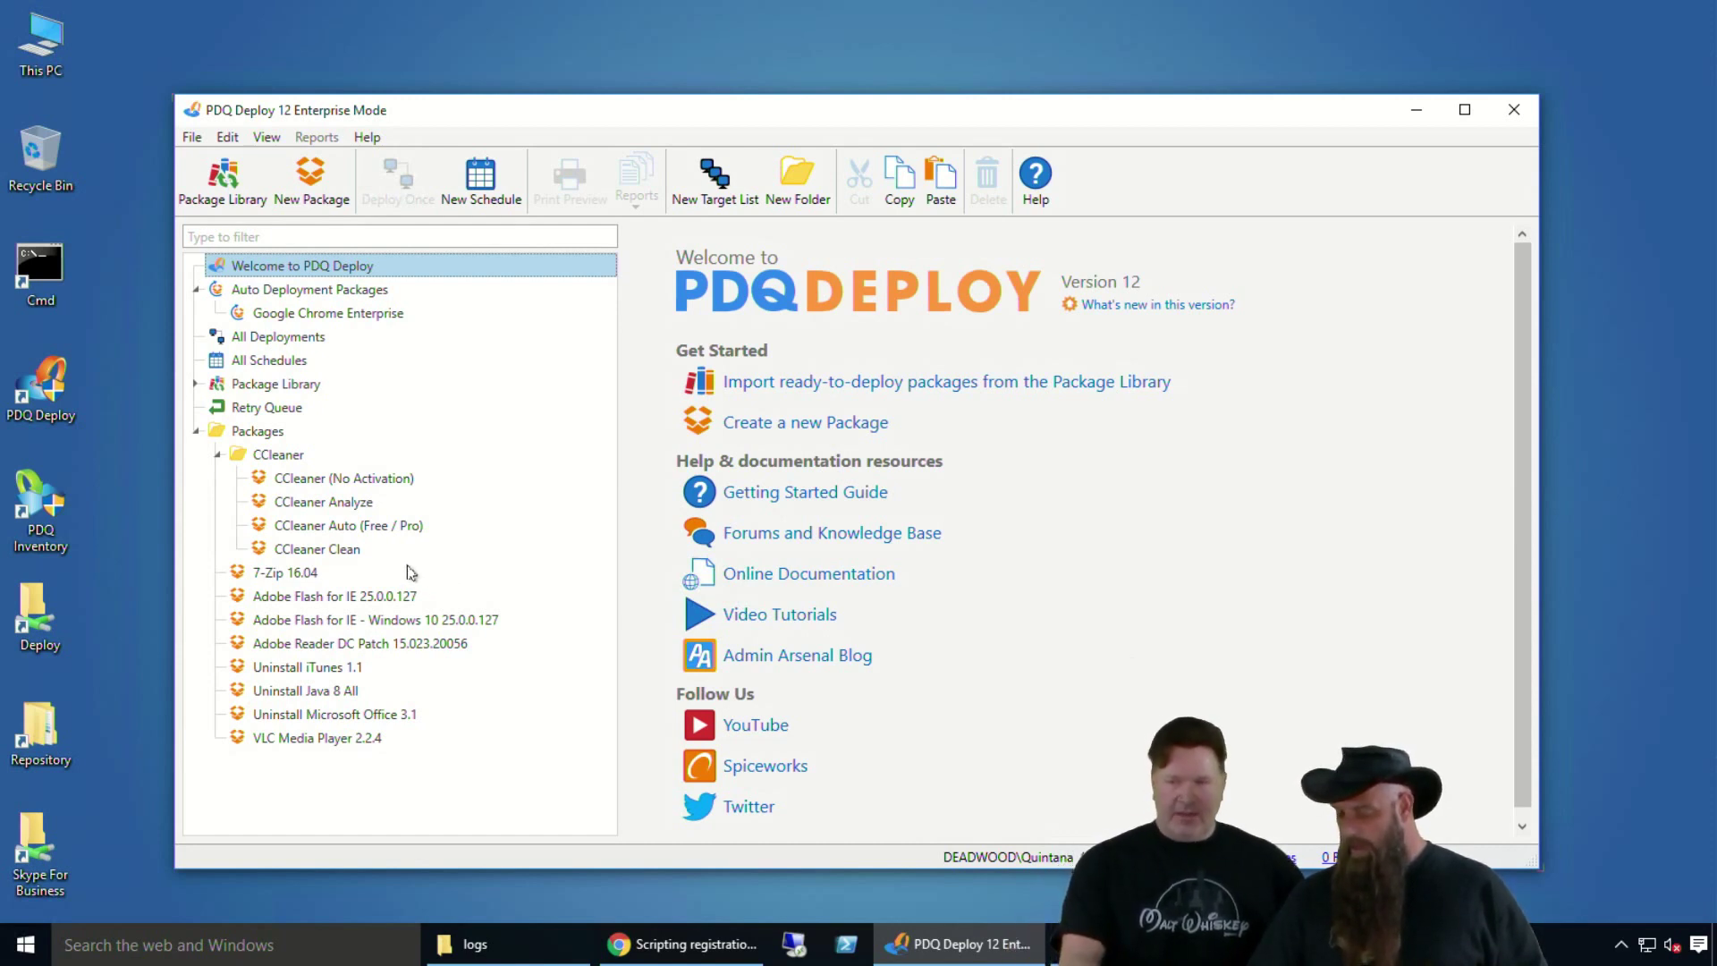
- Open the CCleaner (No Activation) package and review the command and conditions of its Stop CCleaner step
left_click(371, 484)
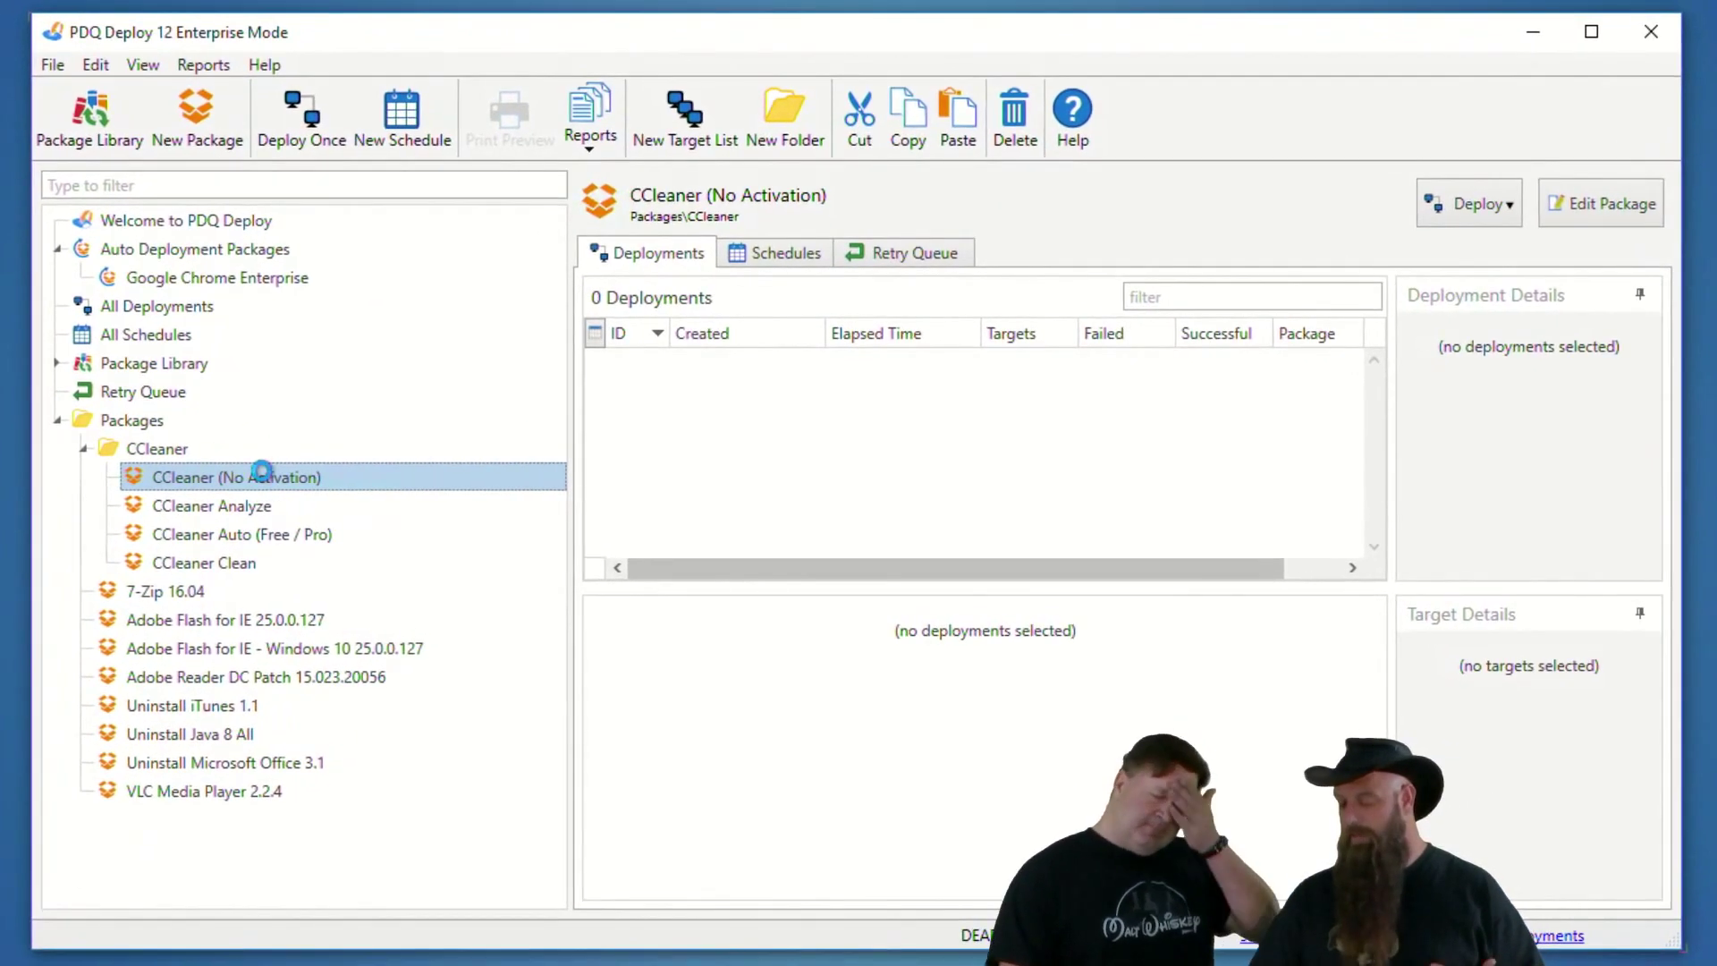
double_click(365, 479)
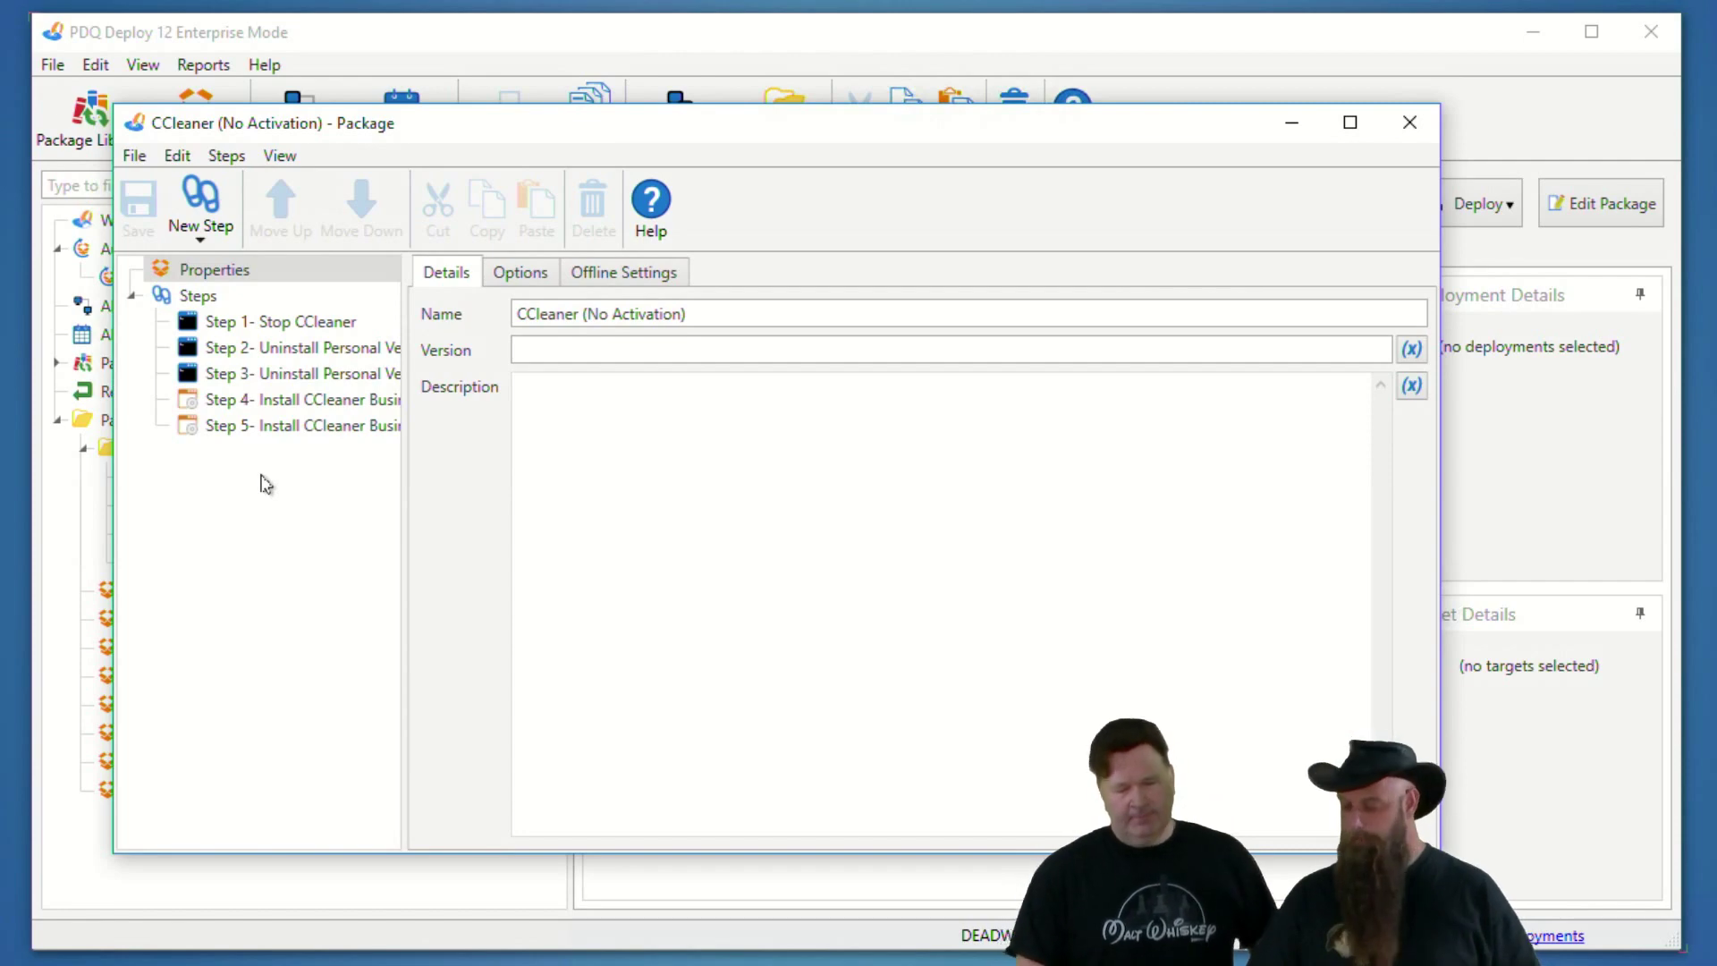
left_click(327, 324)
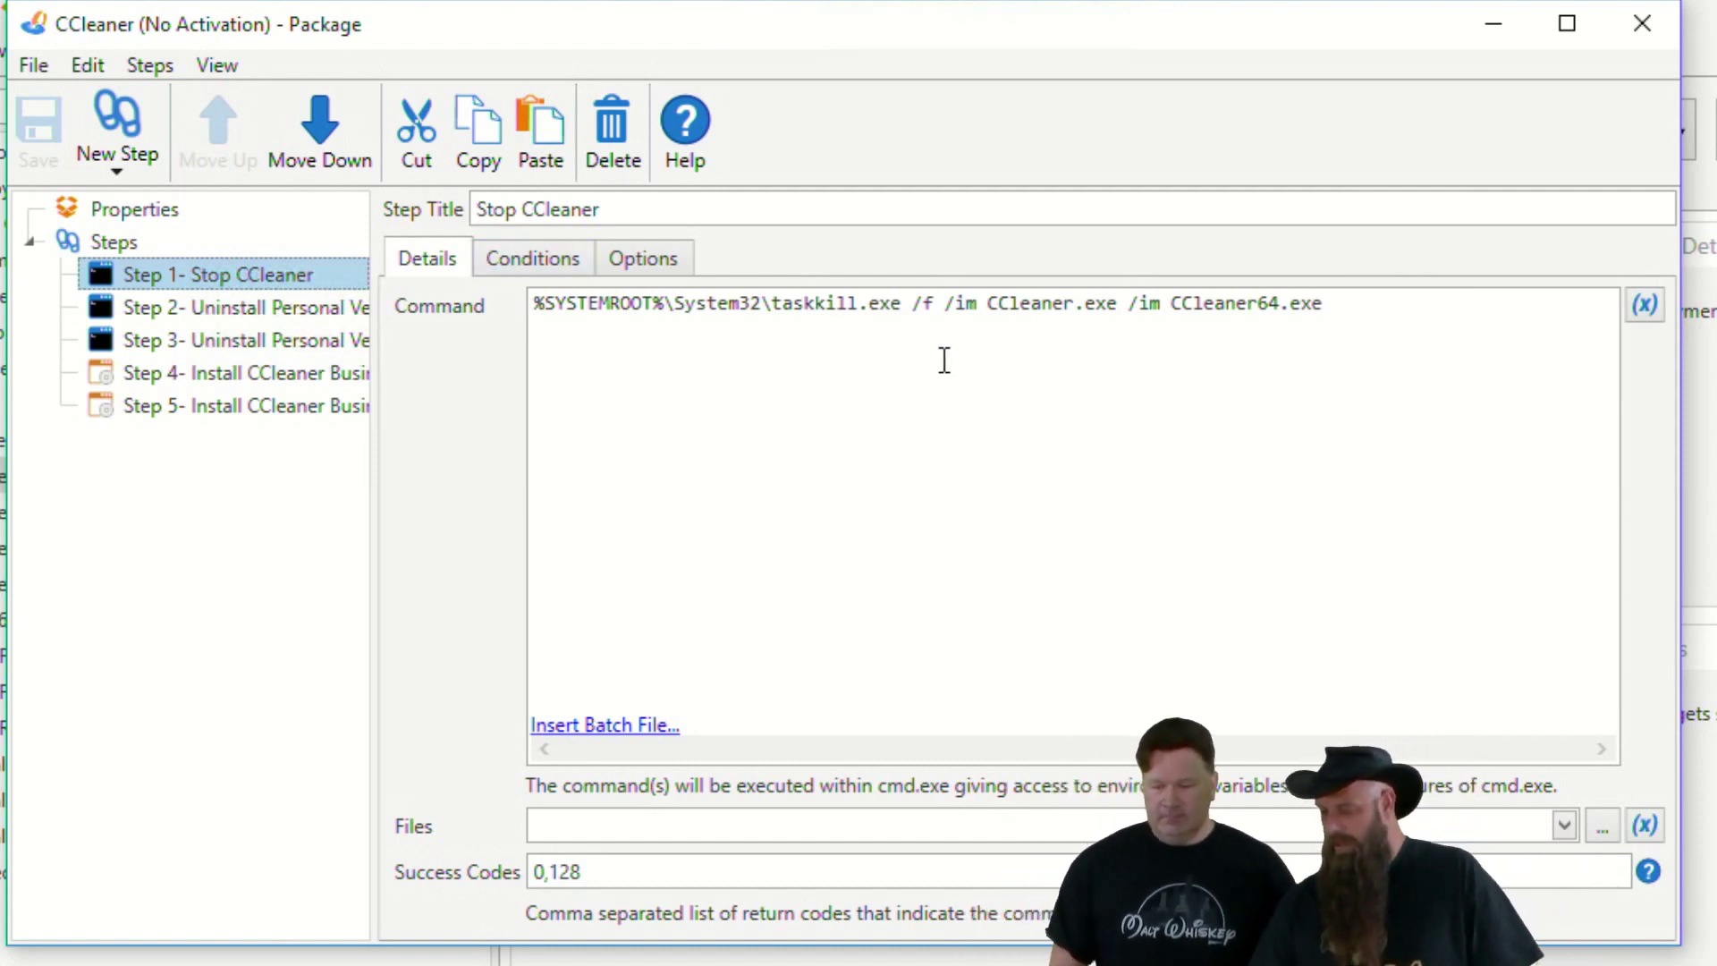
left_click(545, 267)
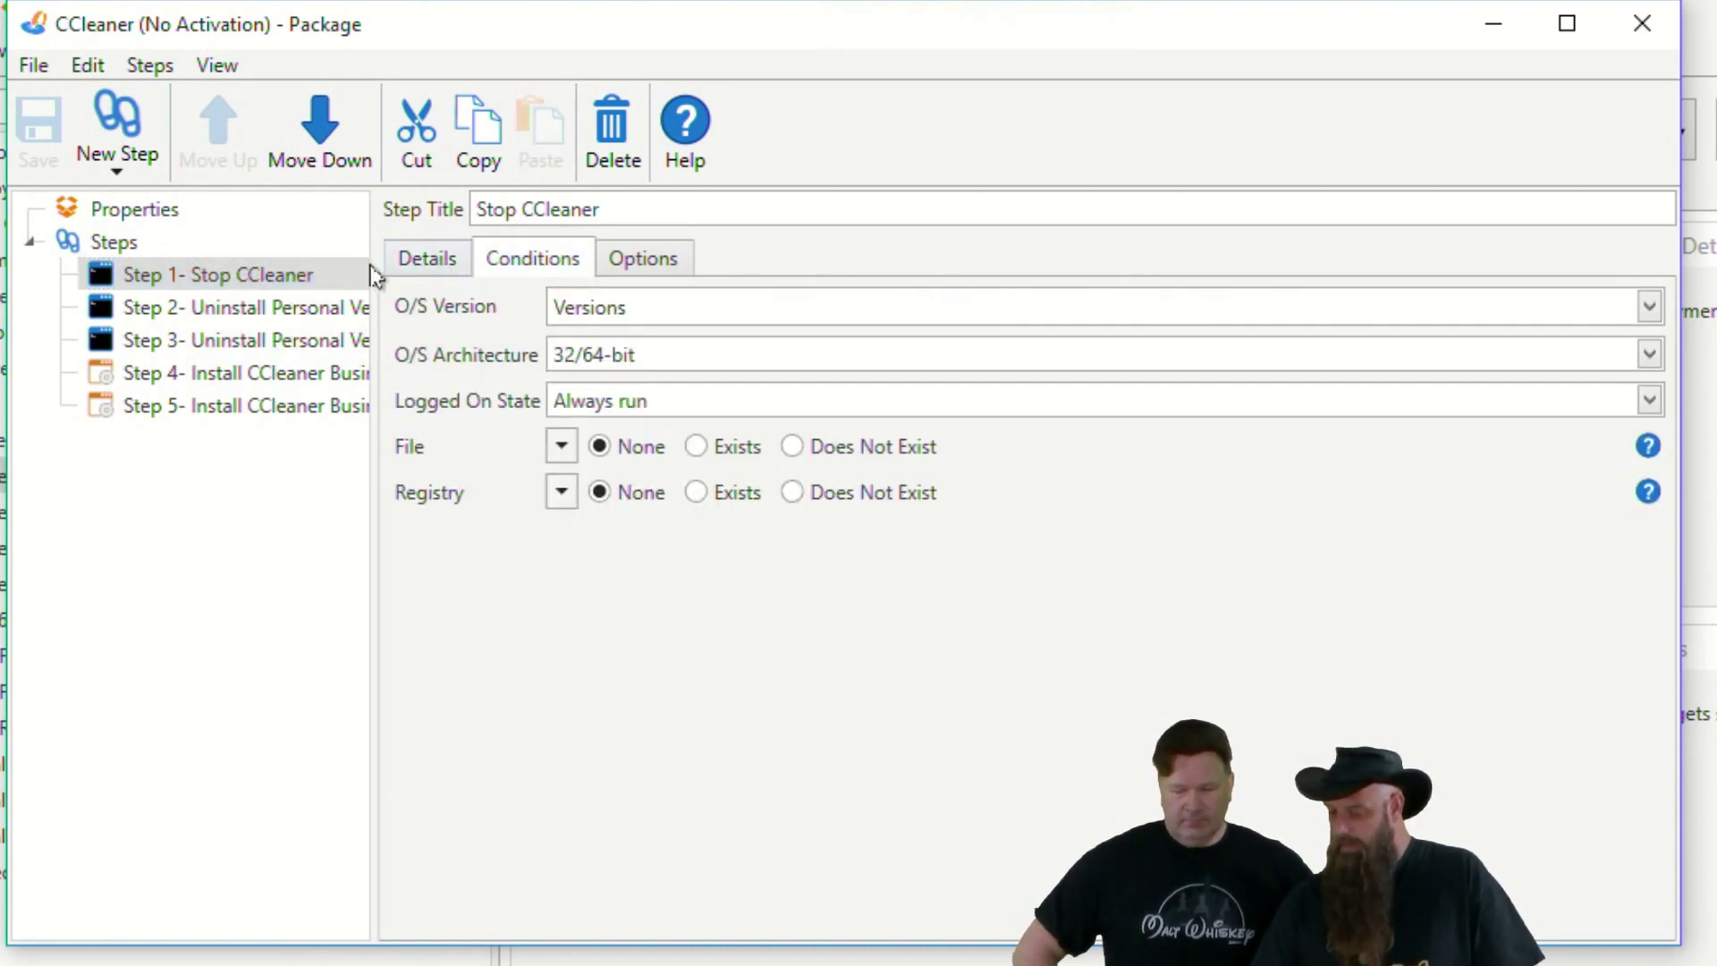
- Review the silent uninstall command and the file condition of the package's Step 2, Uninstall Personal Version
left_click(300, 314)
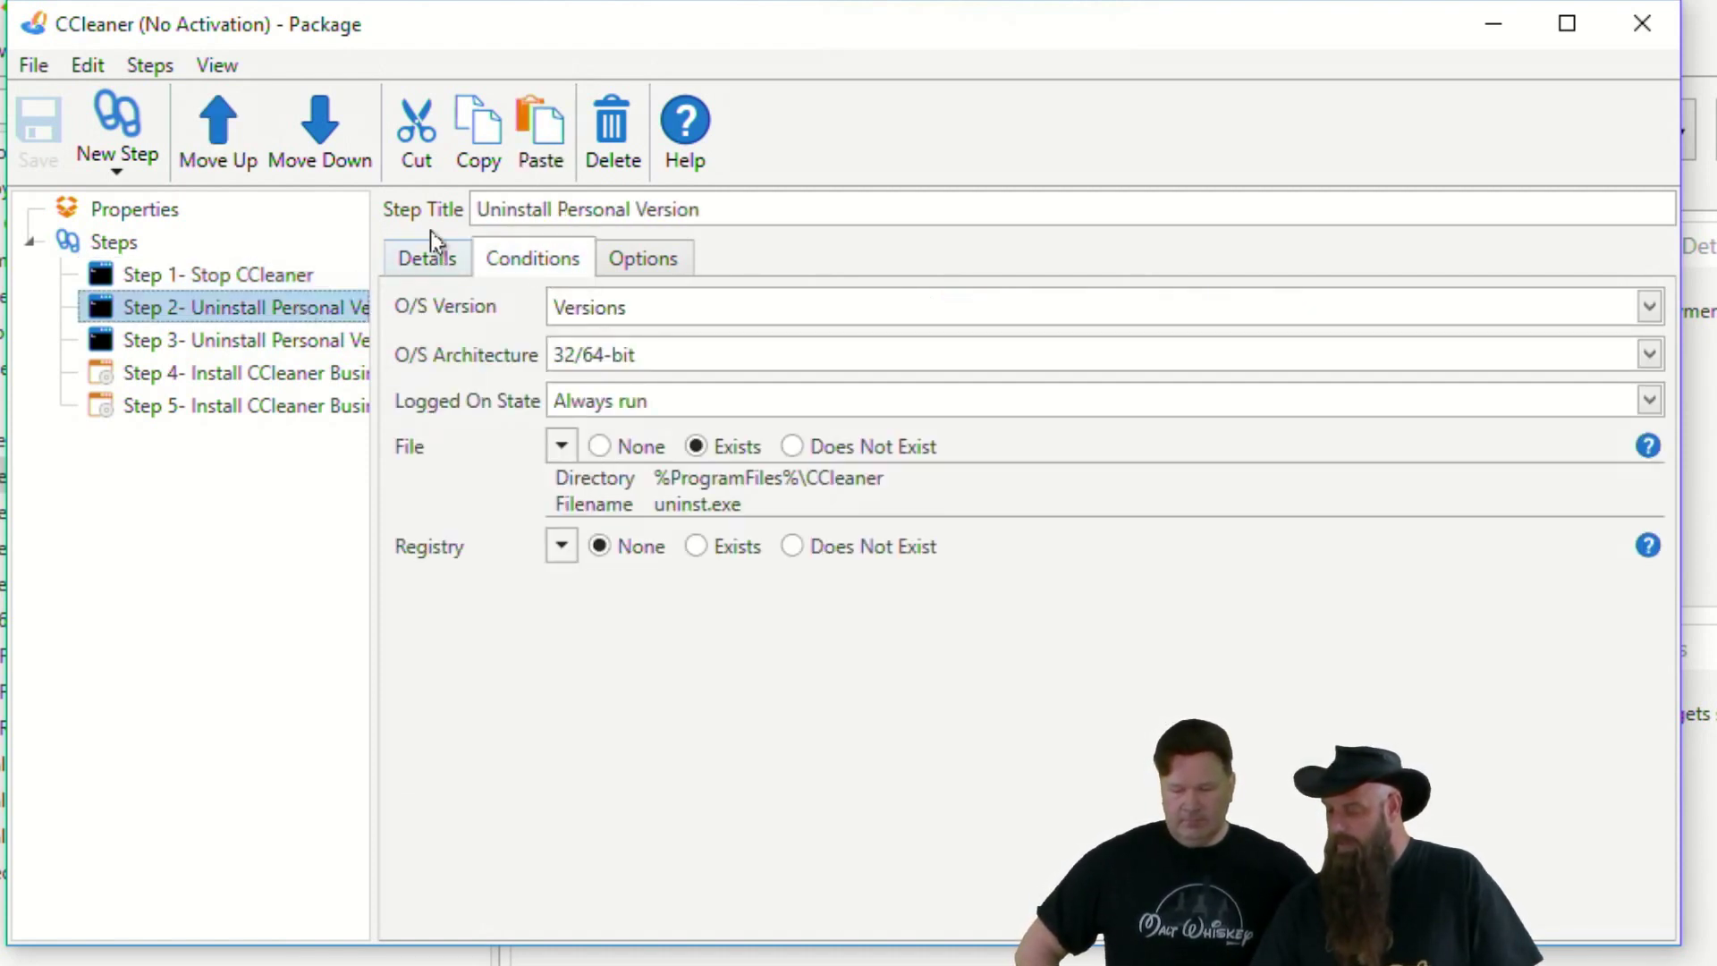
left_click(430, 259)
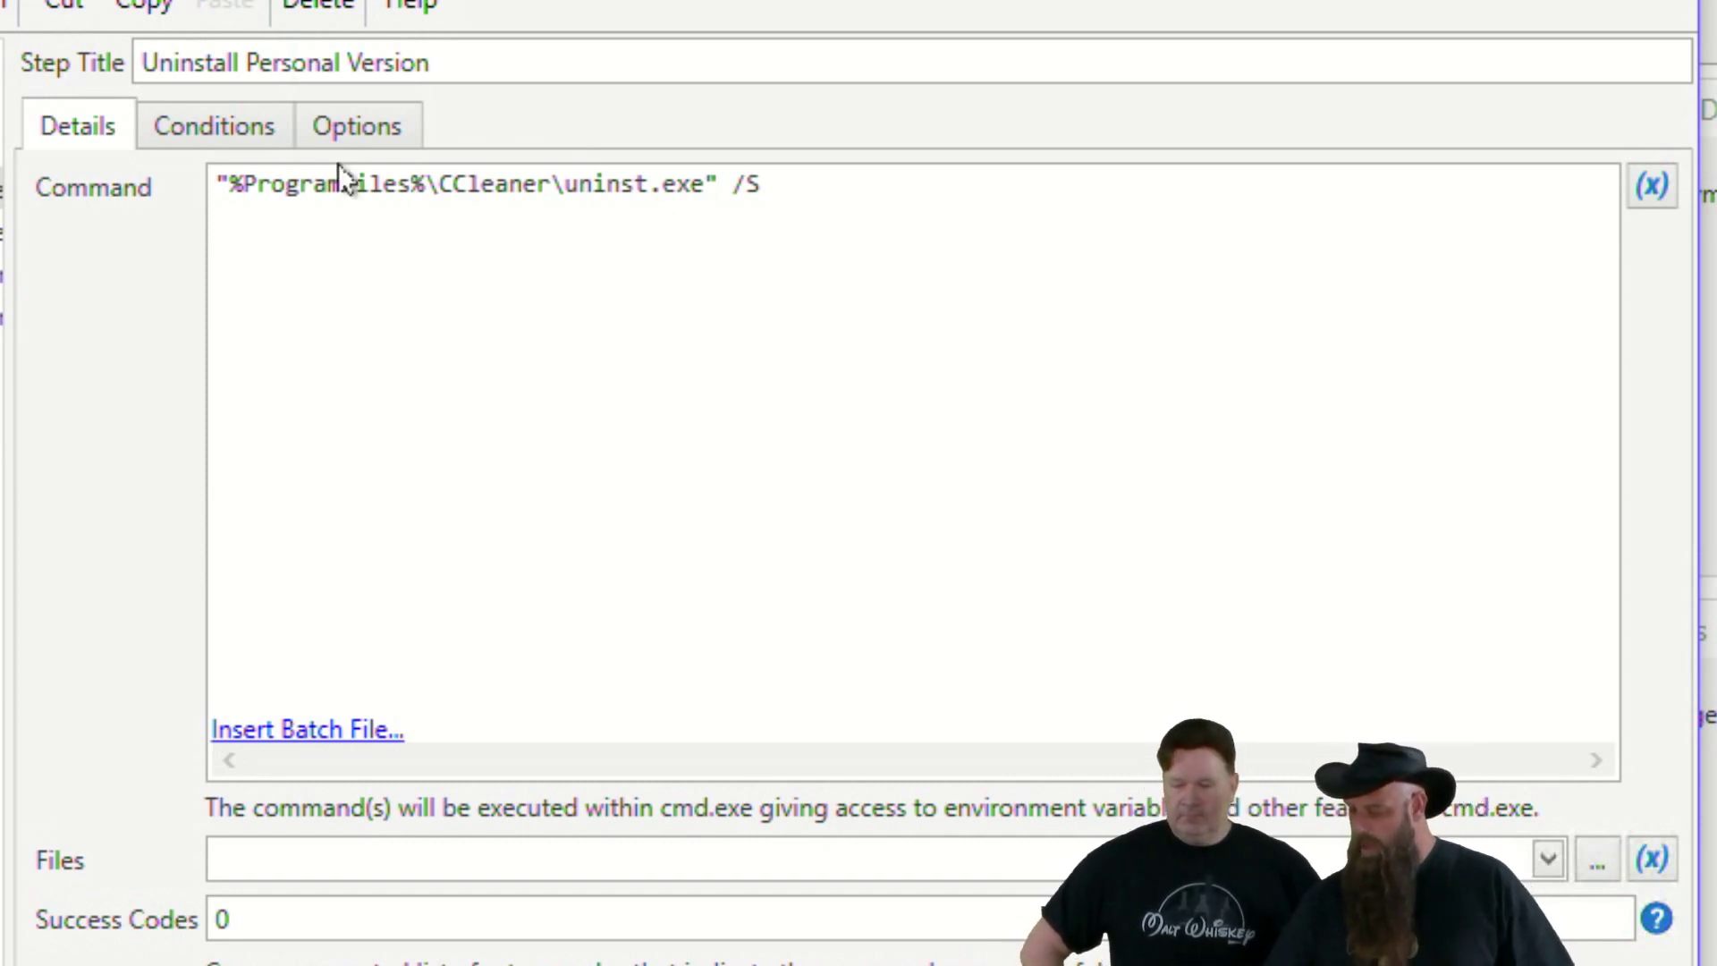
left_click(244, 128)
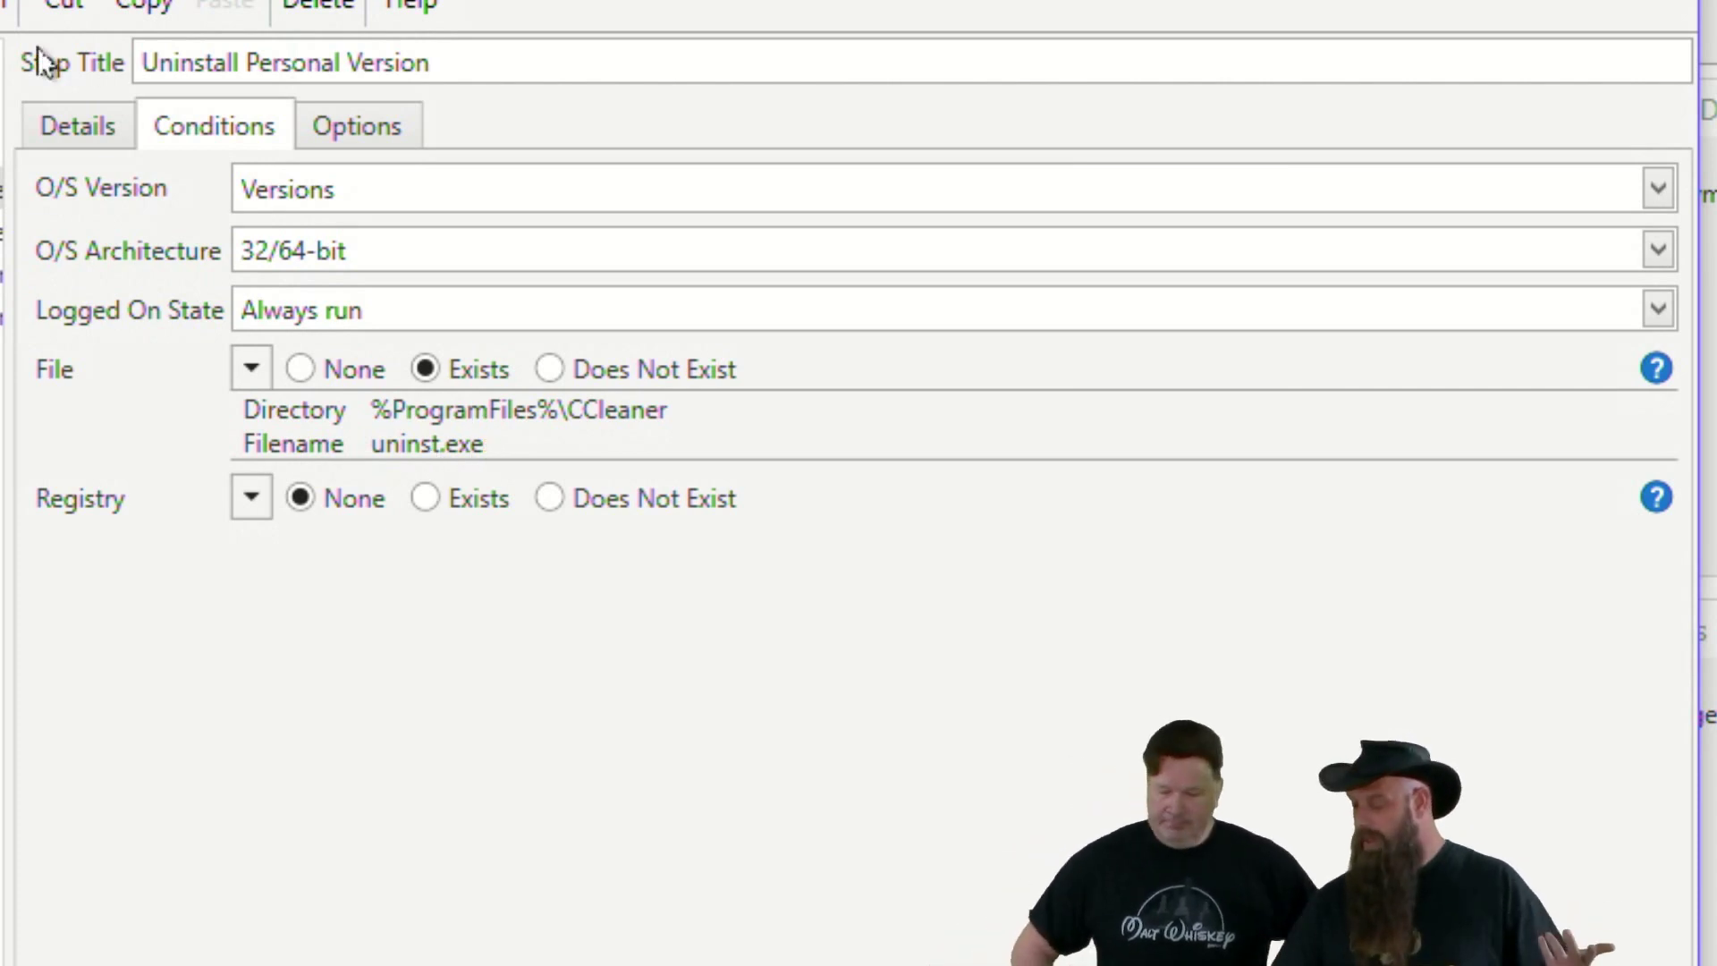
left_click(71, 127)
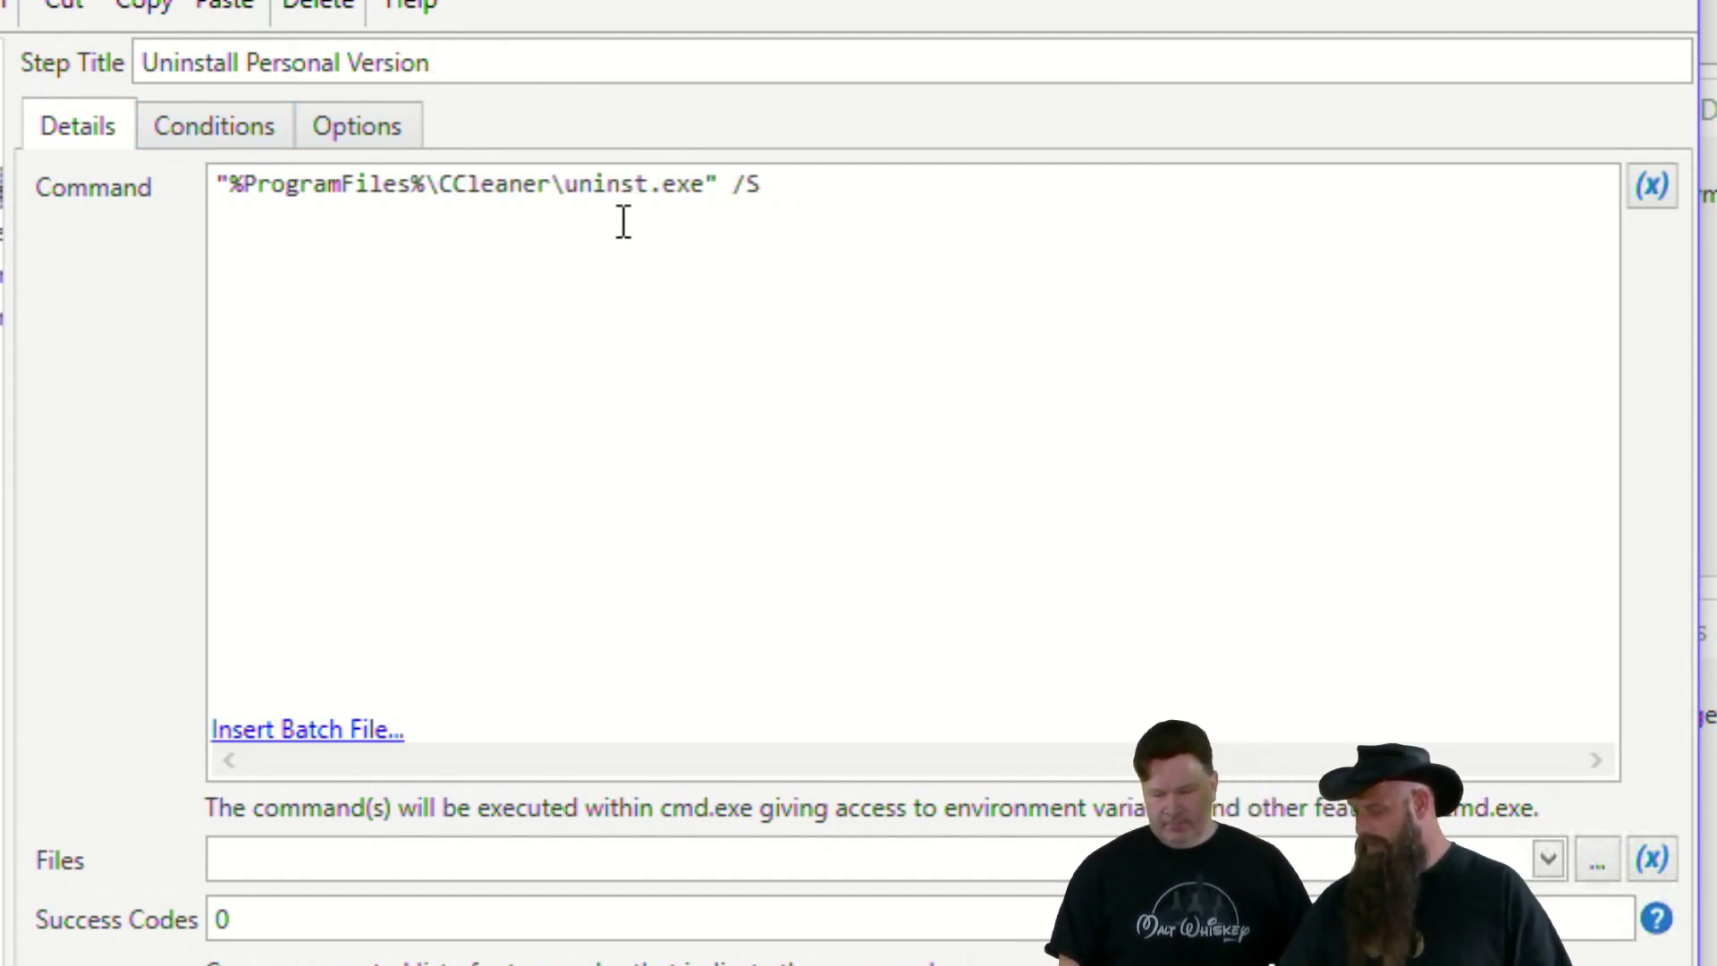
left_click(246, 133)
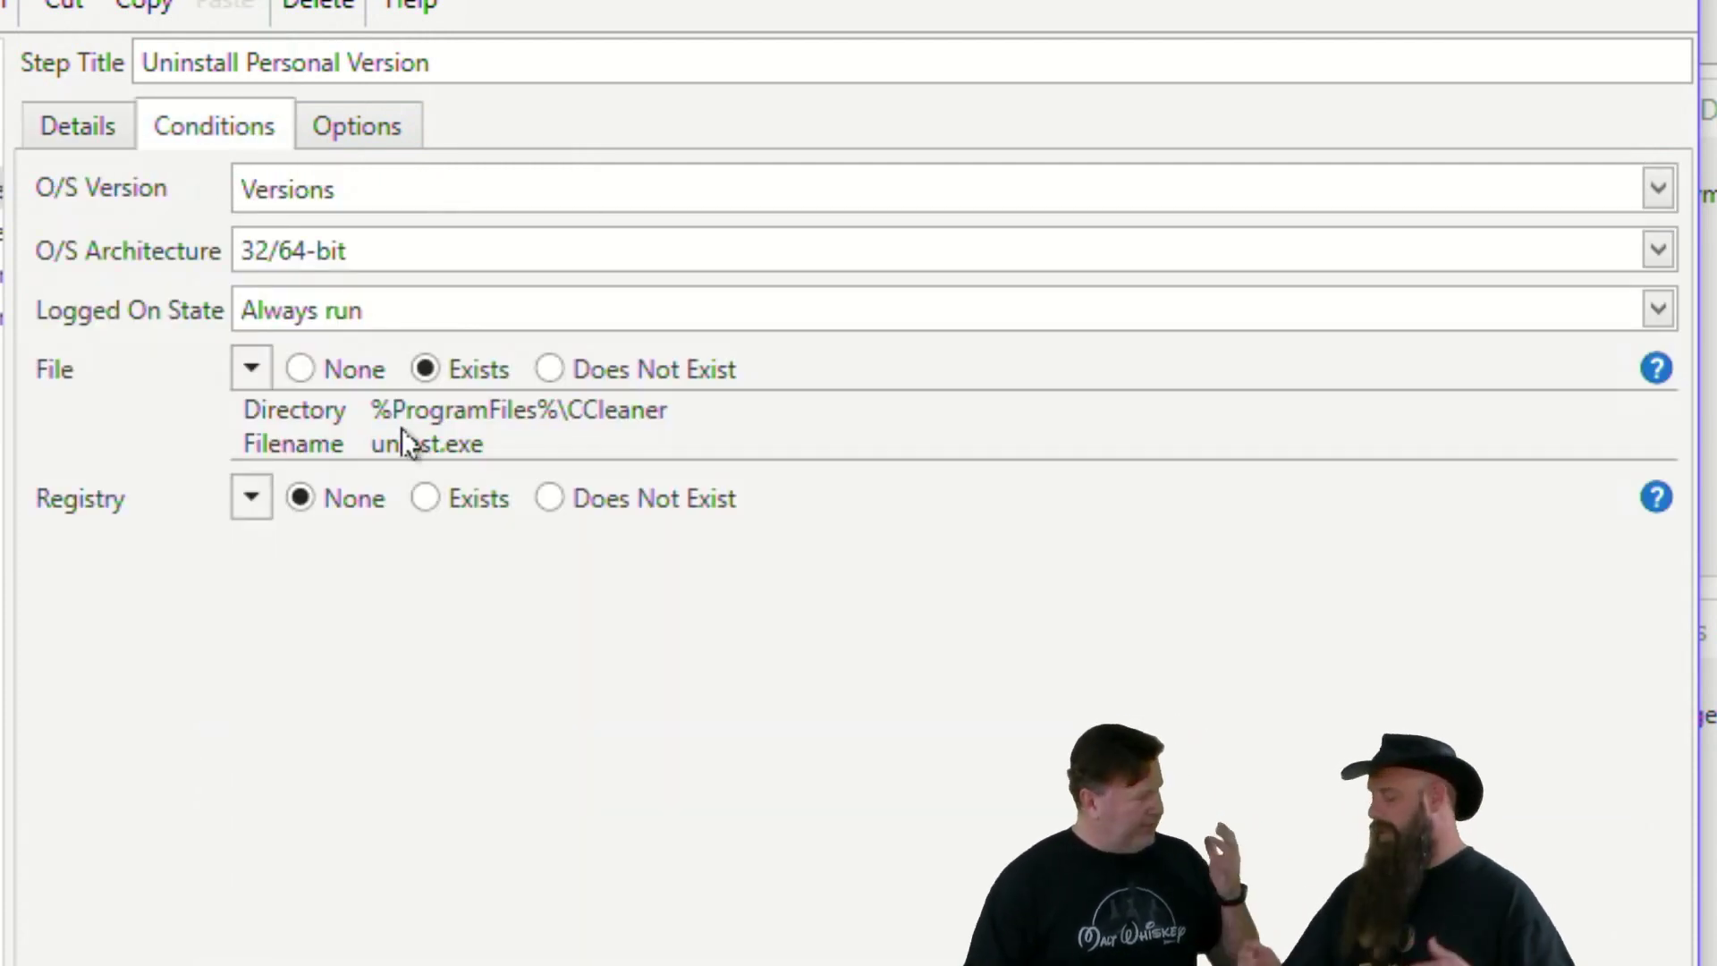
left_click(77, 127)
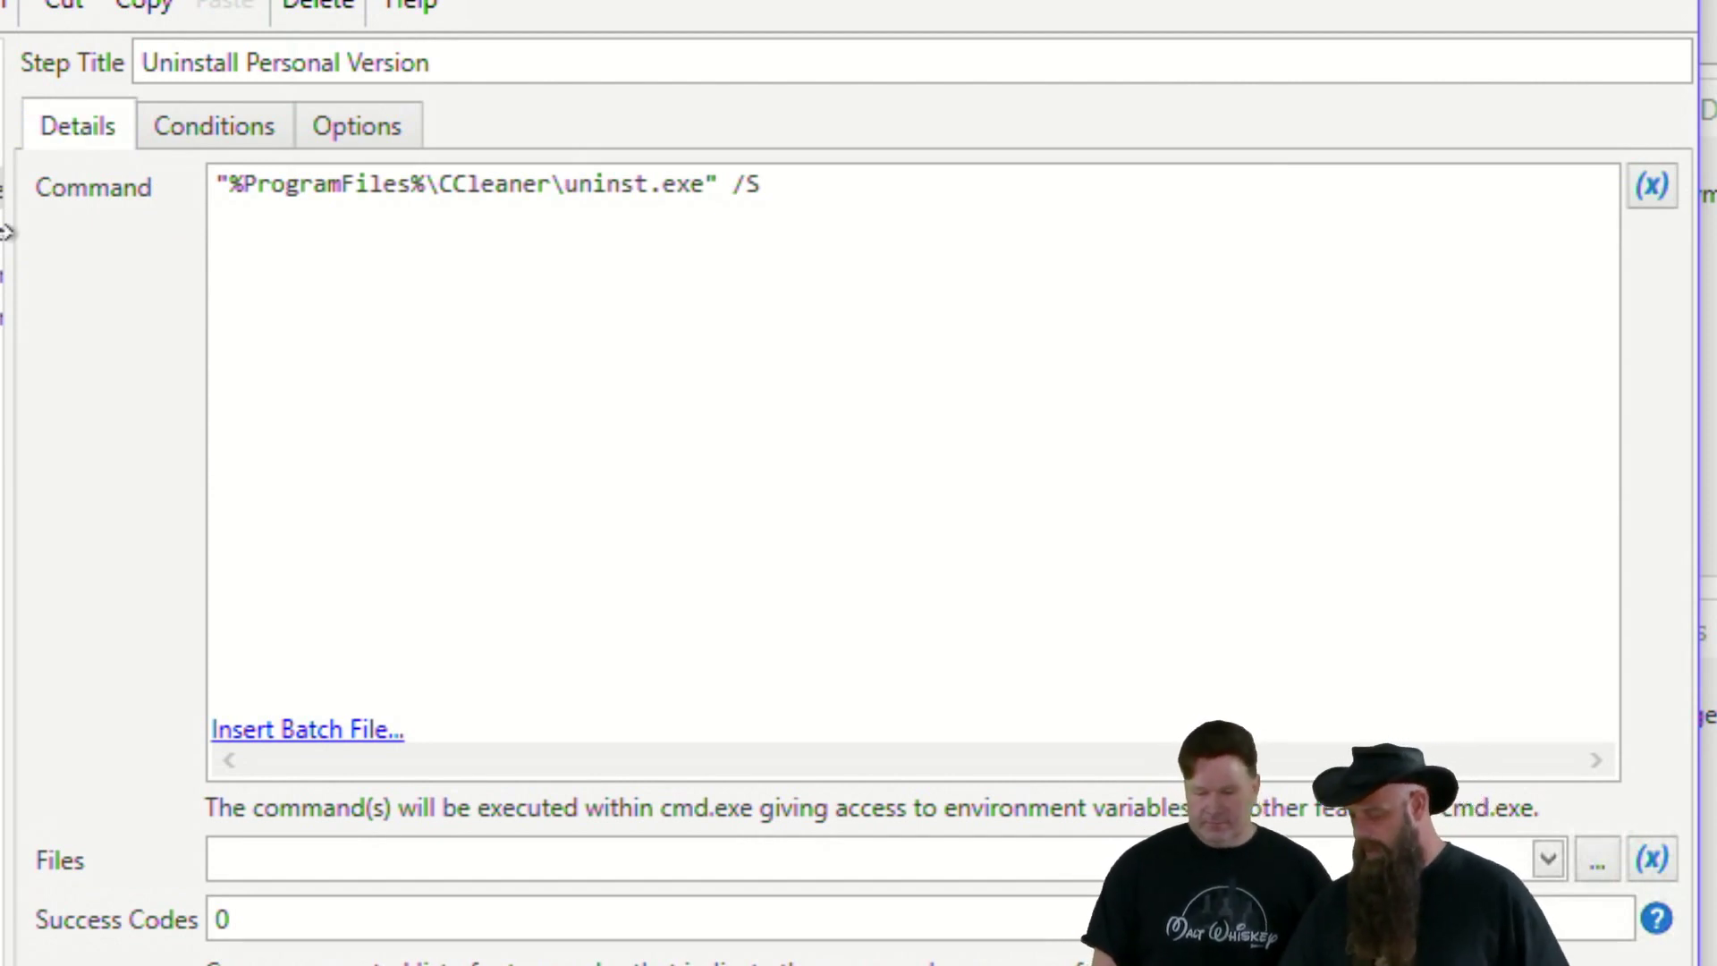
- In the Install CCleaner Business (32-bit) step, enter the parameters NAME="PDQ.com" and KEY with a placeholder licence key
left_click(25, 315)
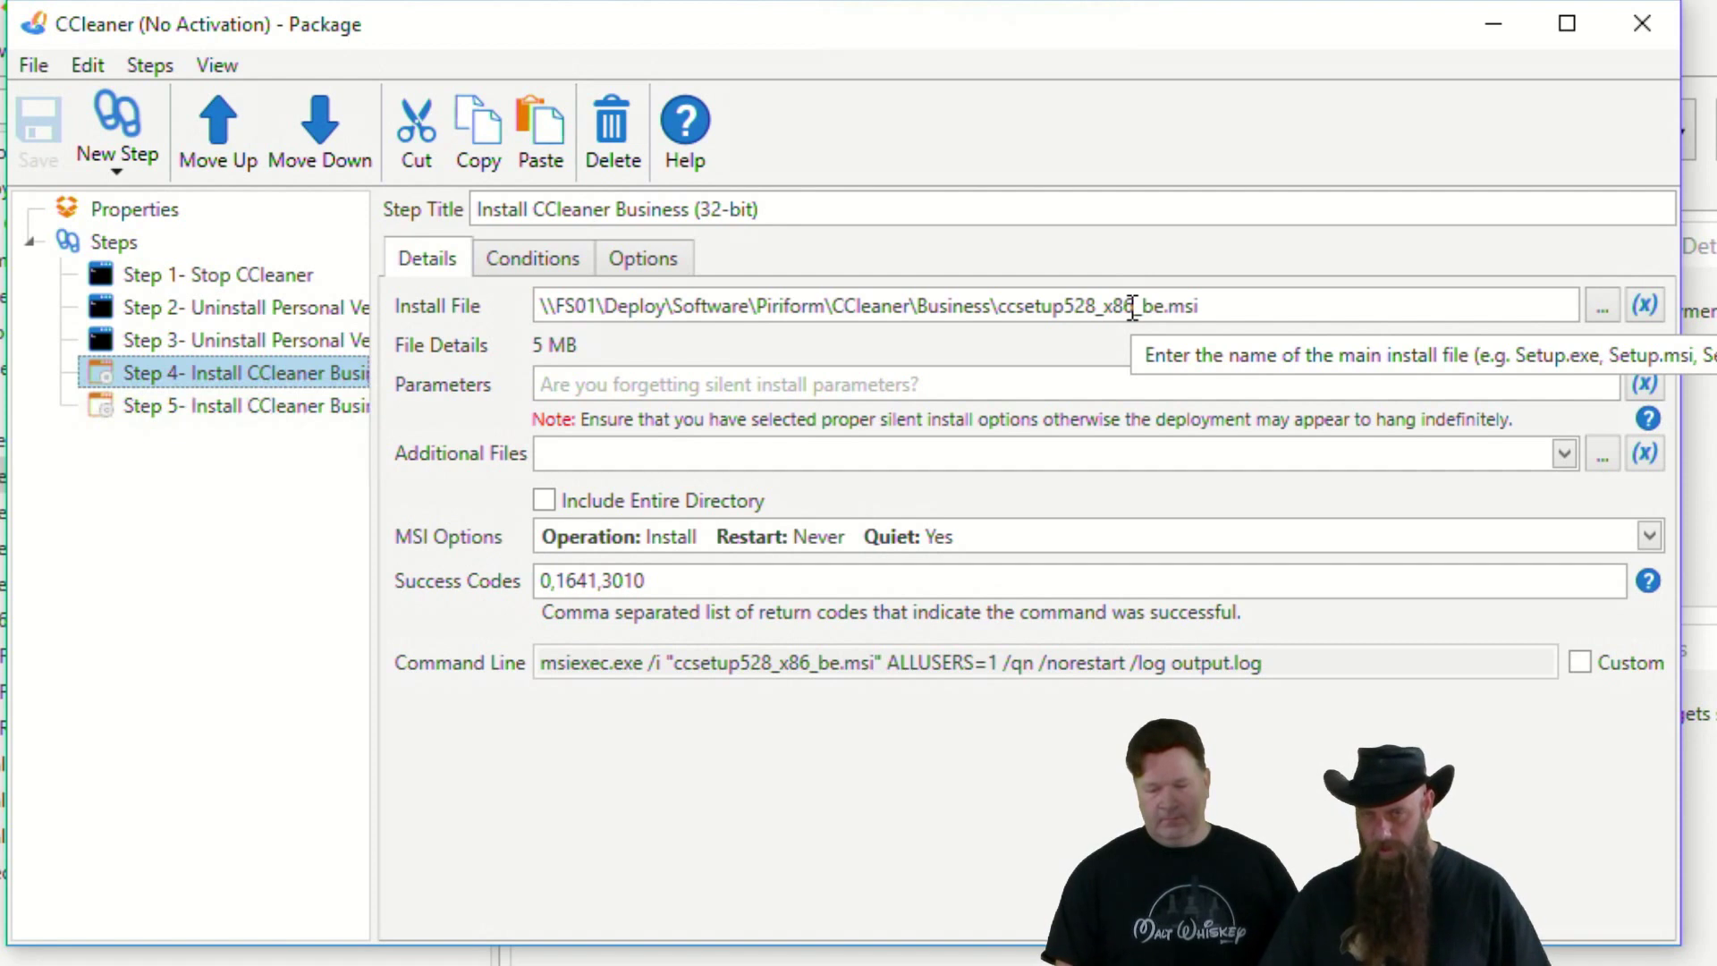
mouse_move(1056, 349)
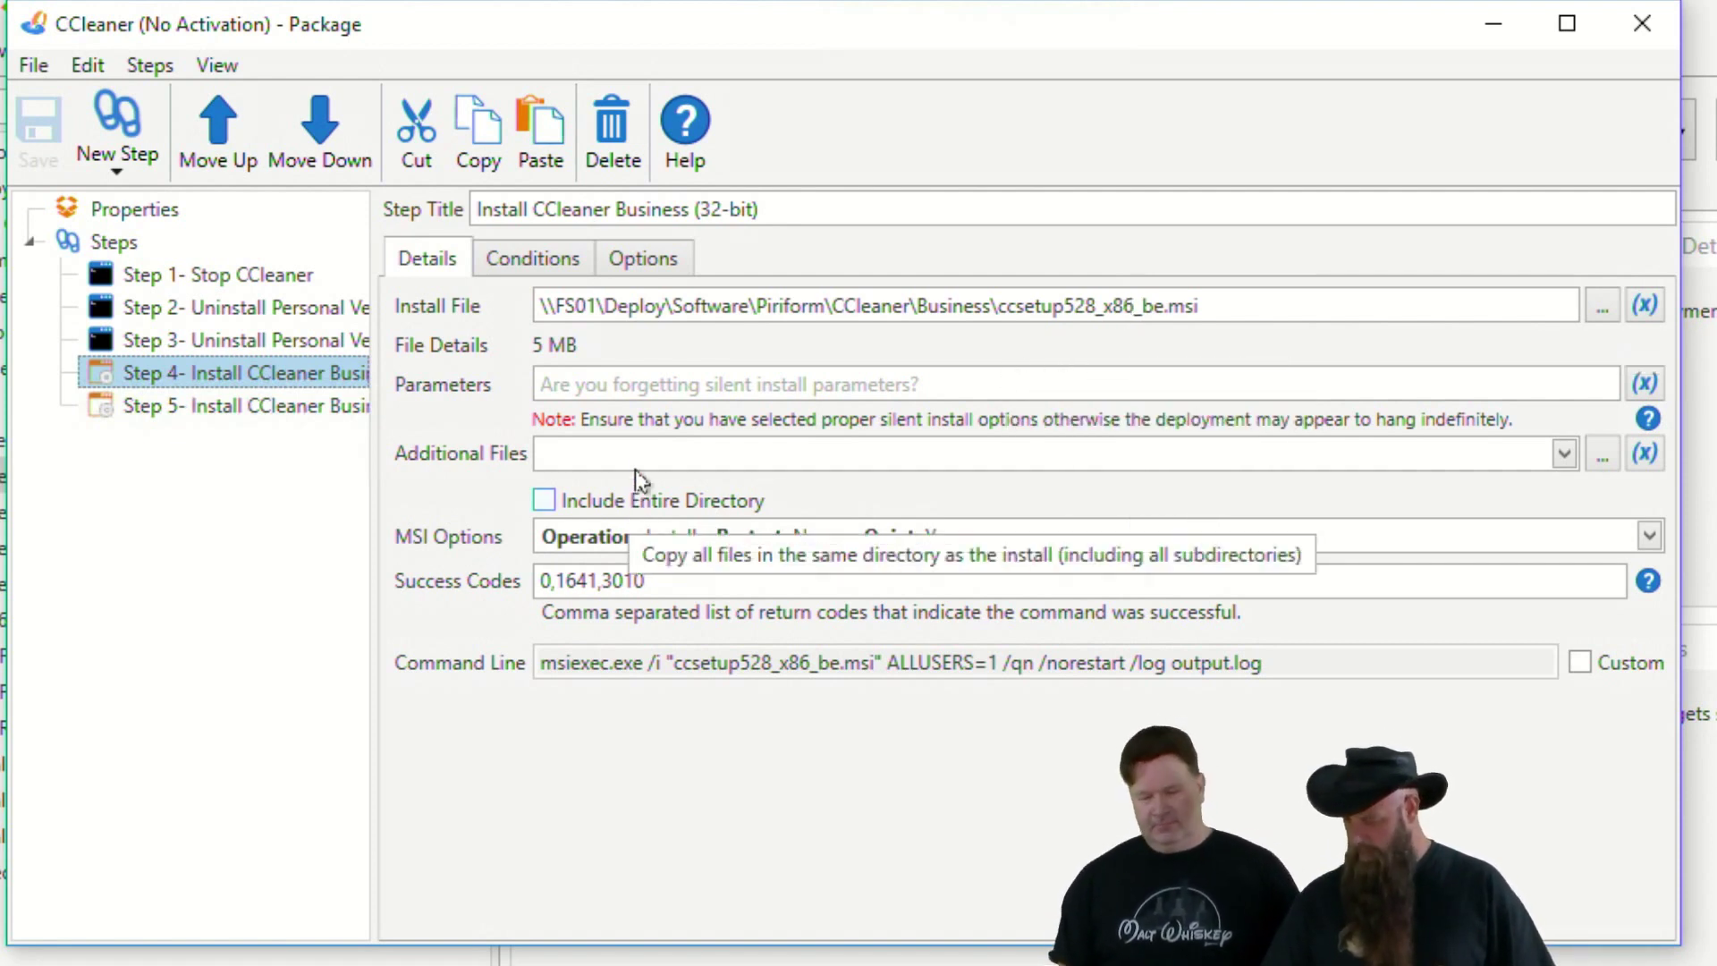
left_click(581, 384)
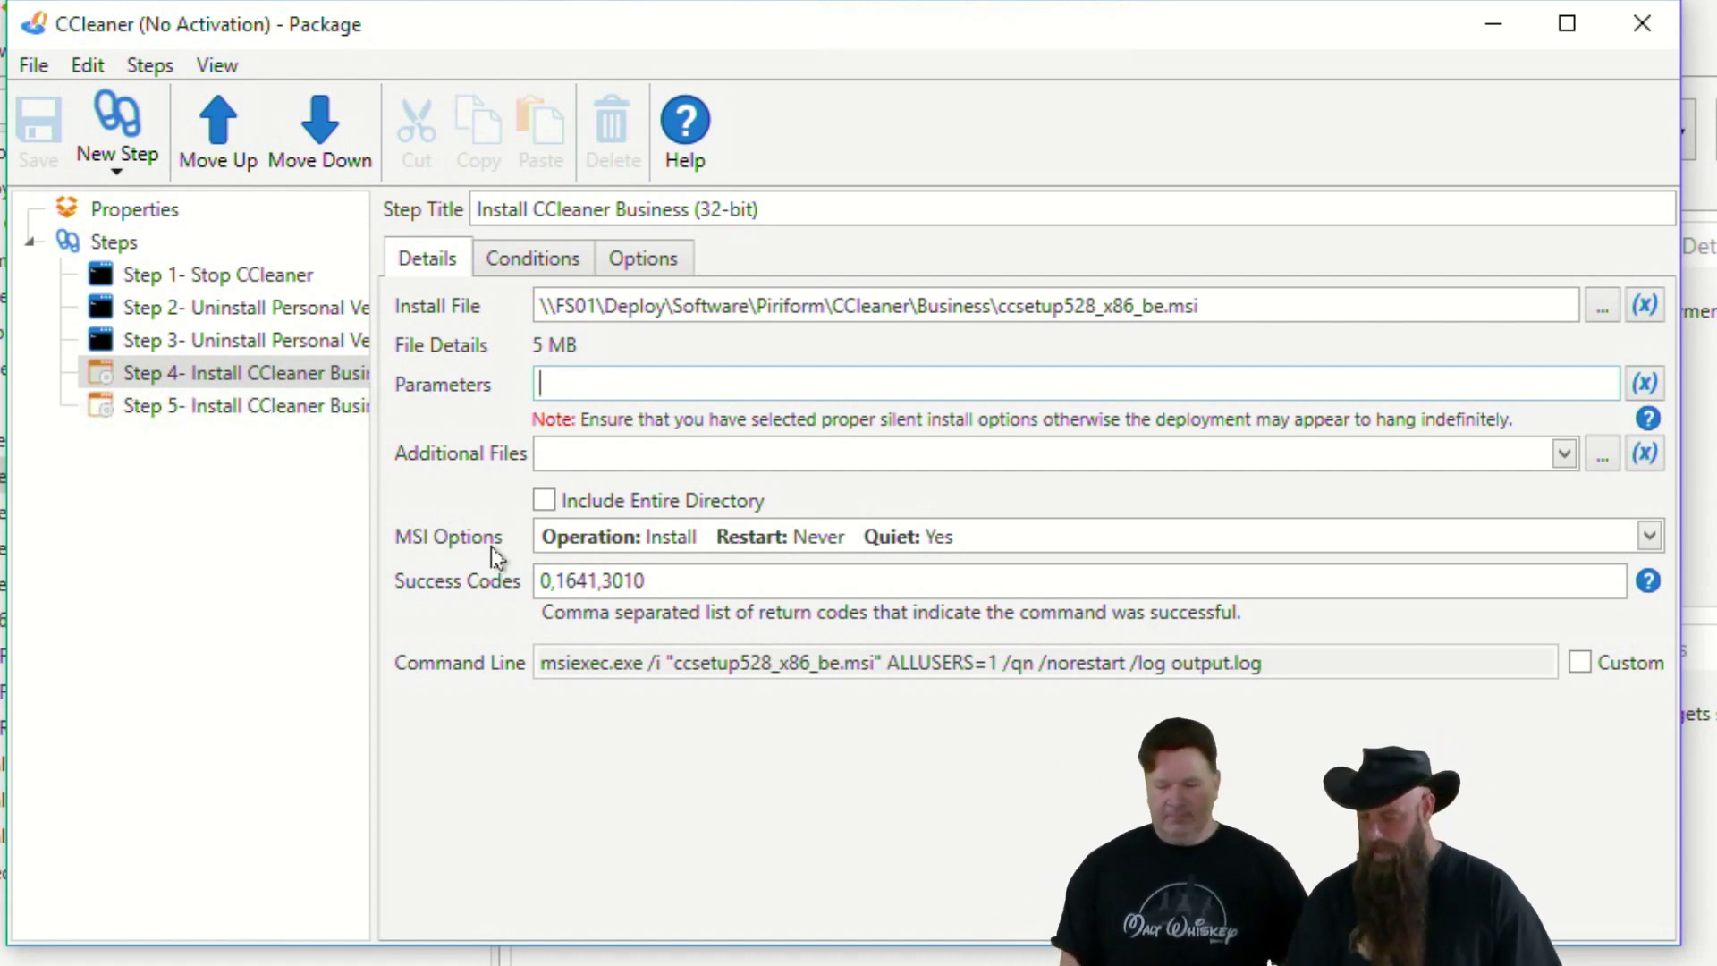
type("NAME")
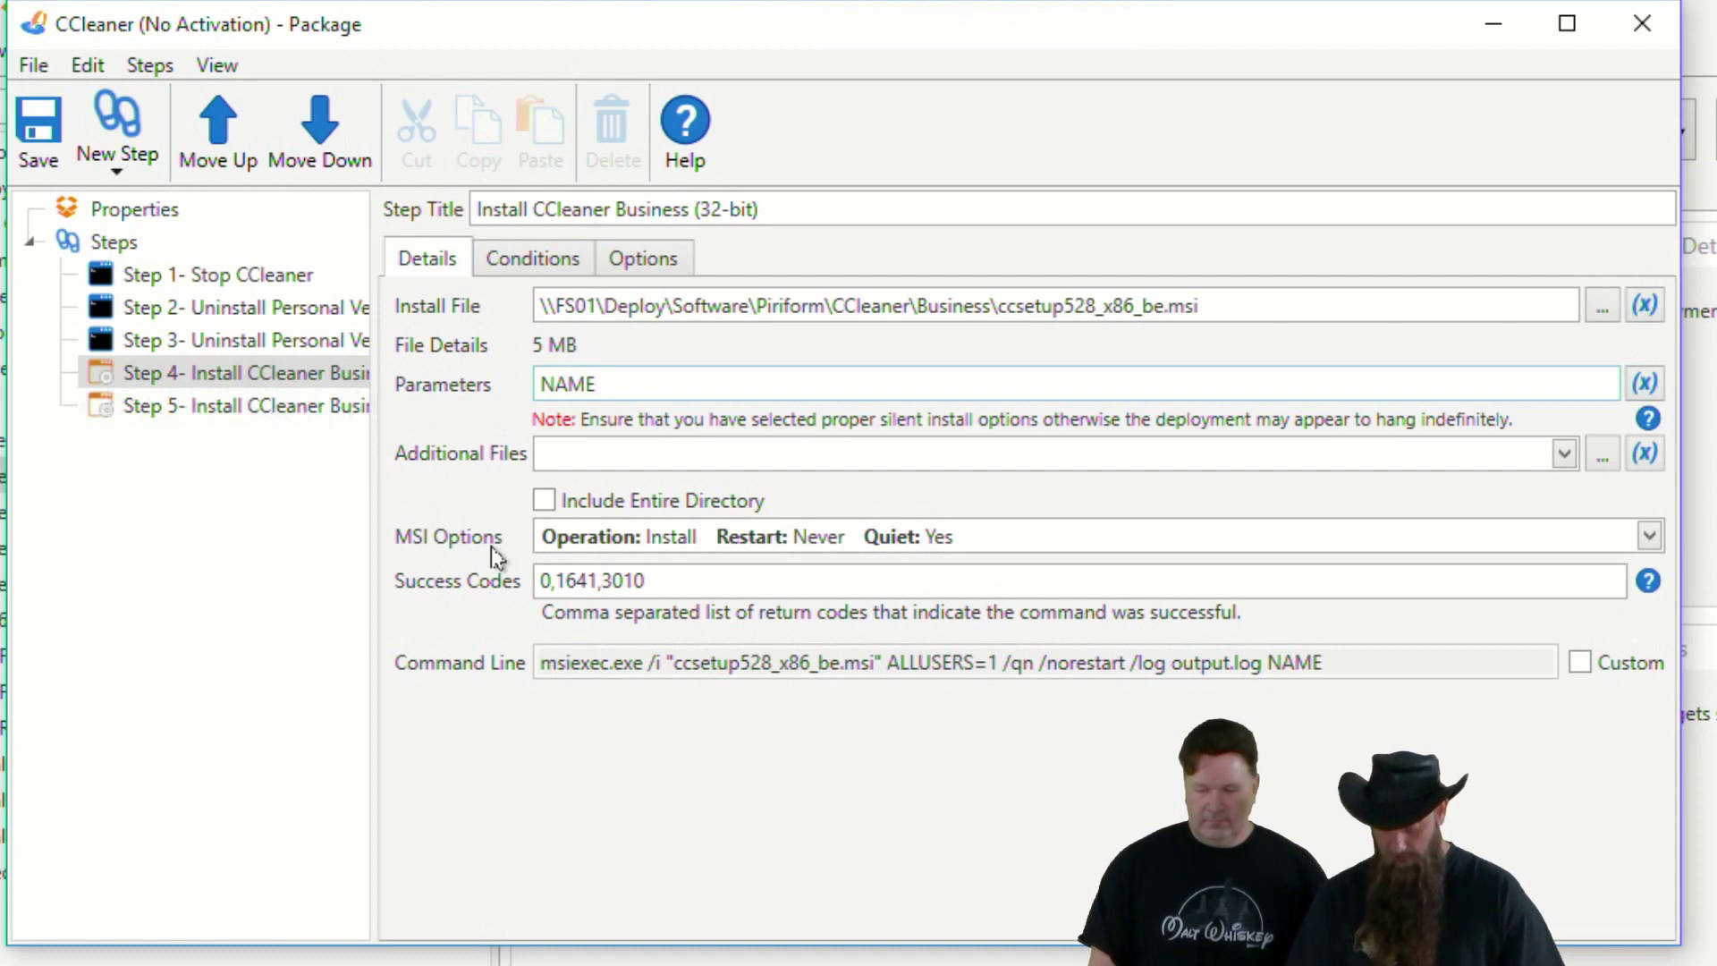
type("=\"")
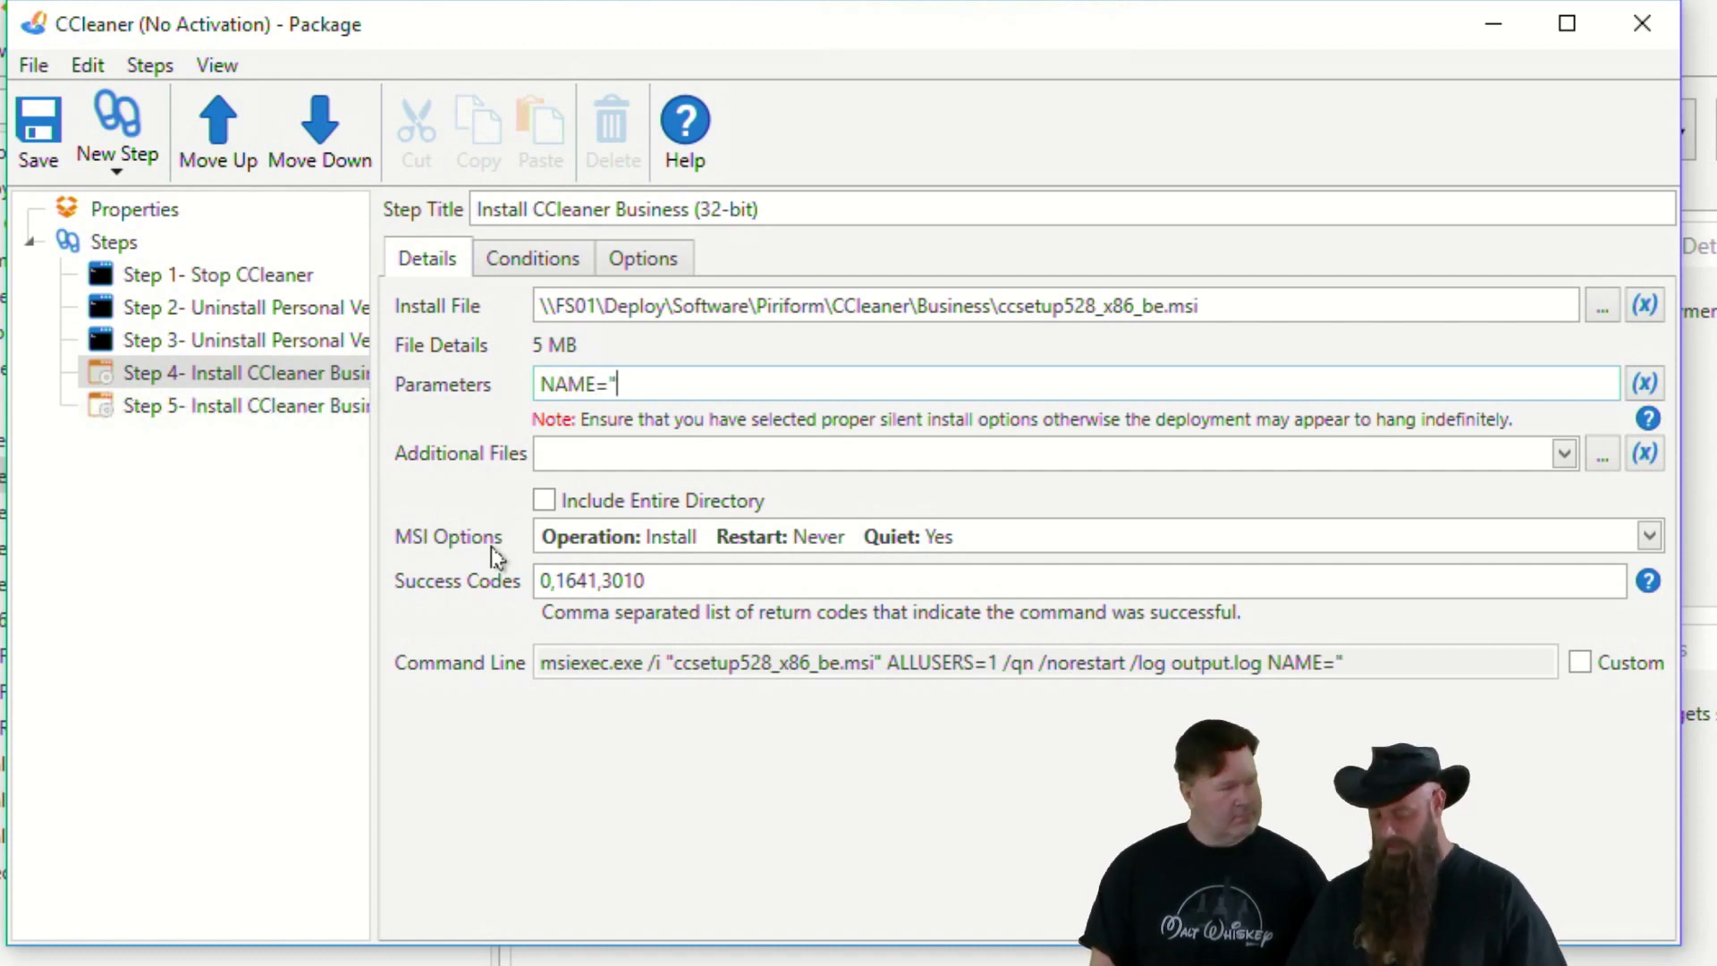
type("P")
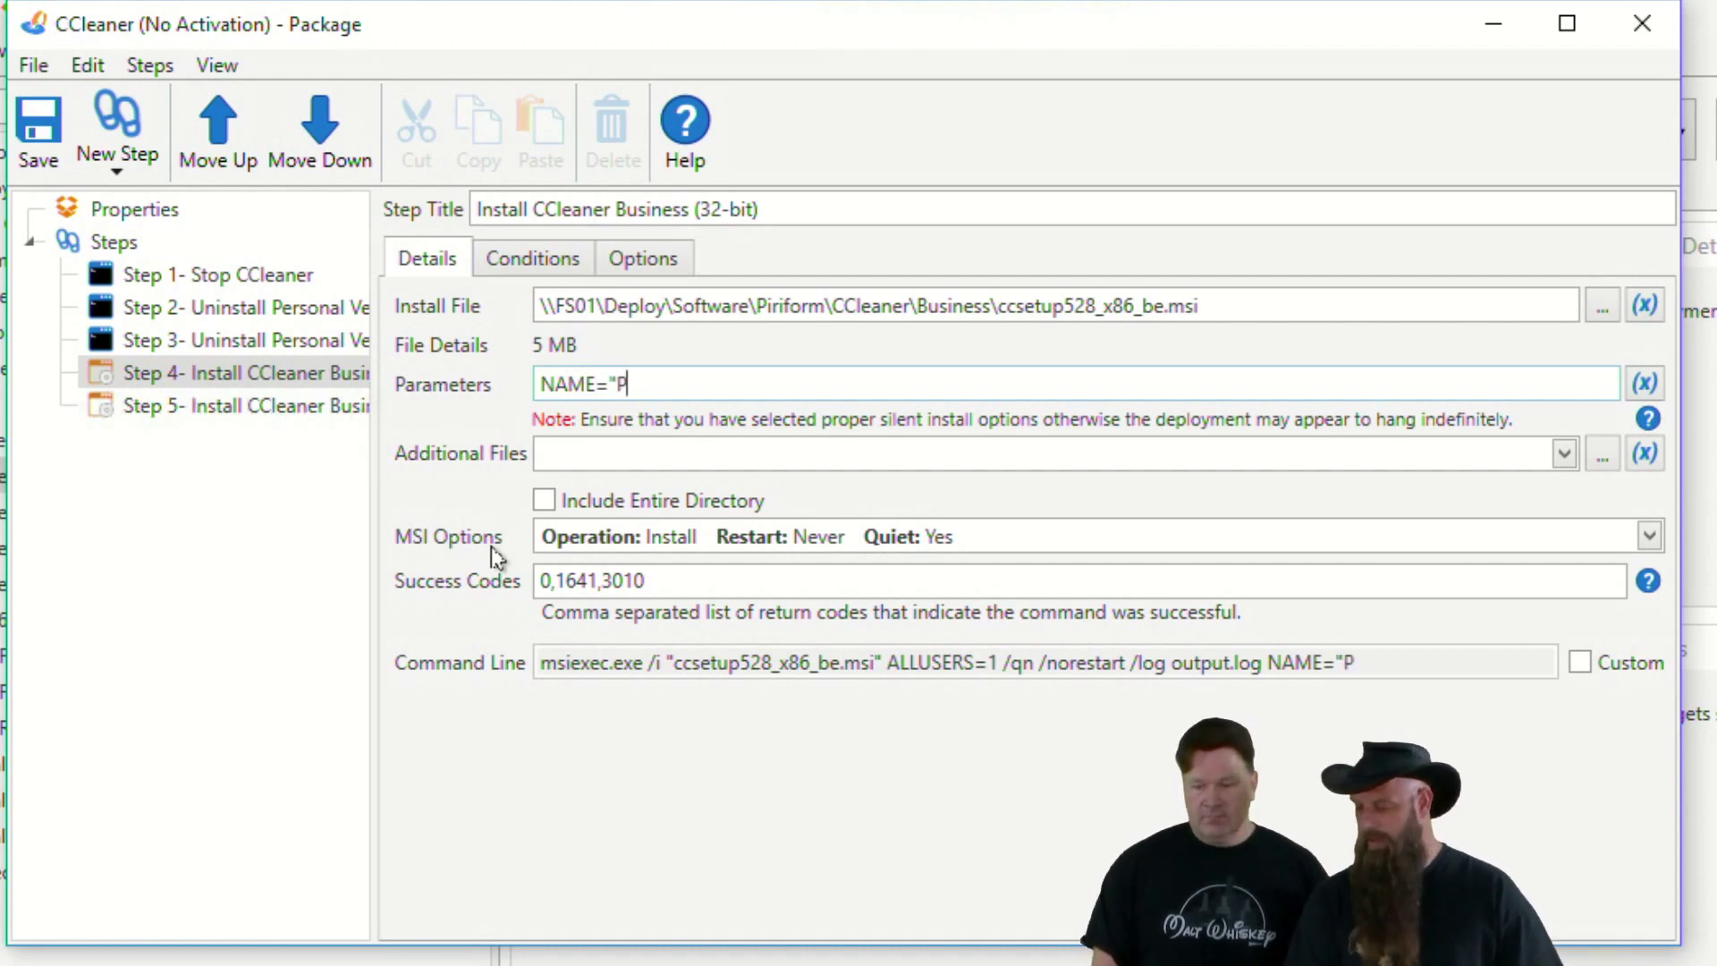
type("DQ.com\"")
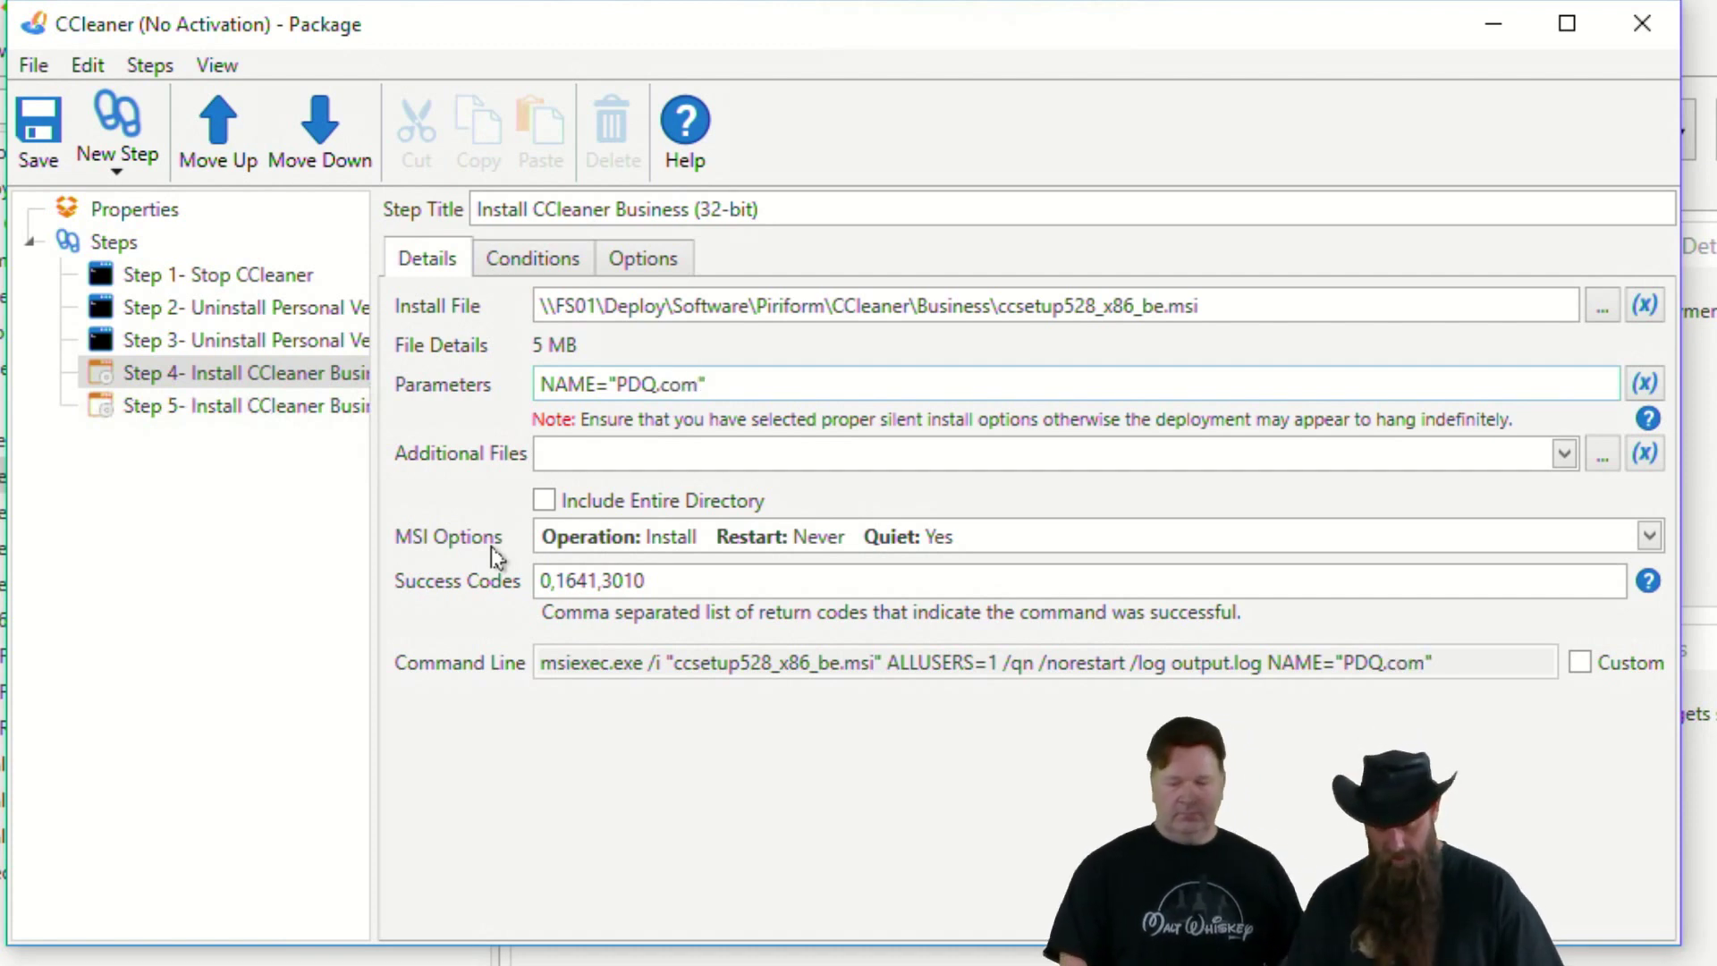
type(" KEY")
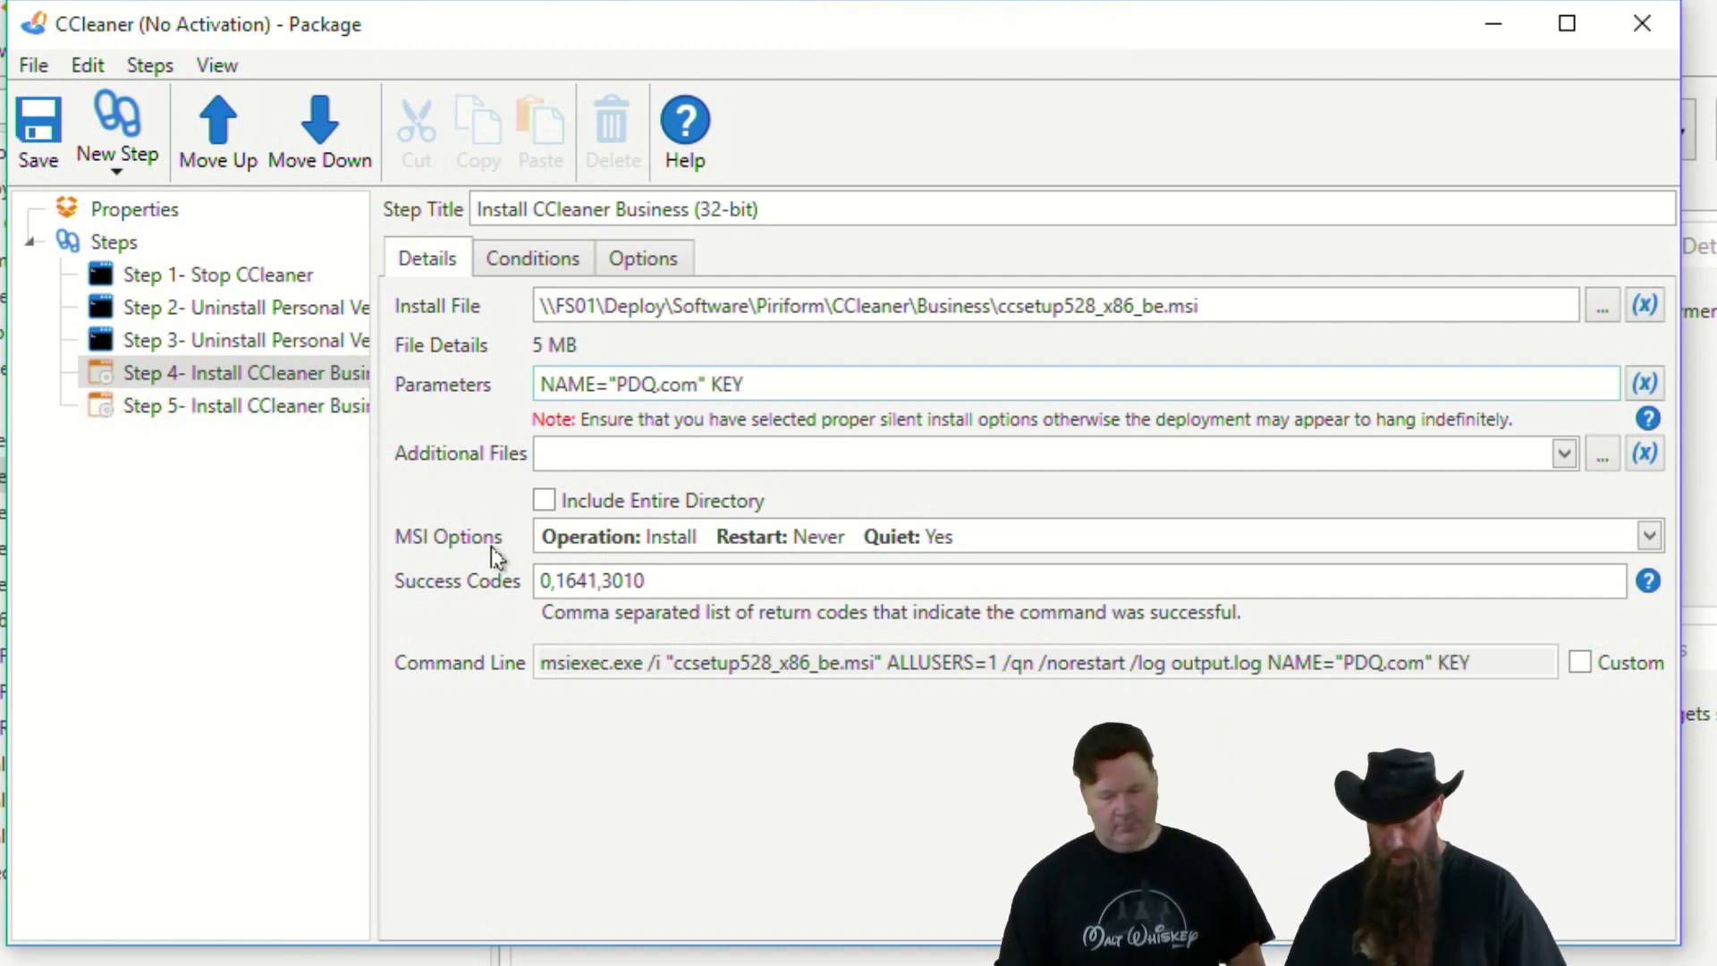
type("=\"\"")
key("Left")
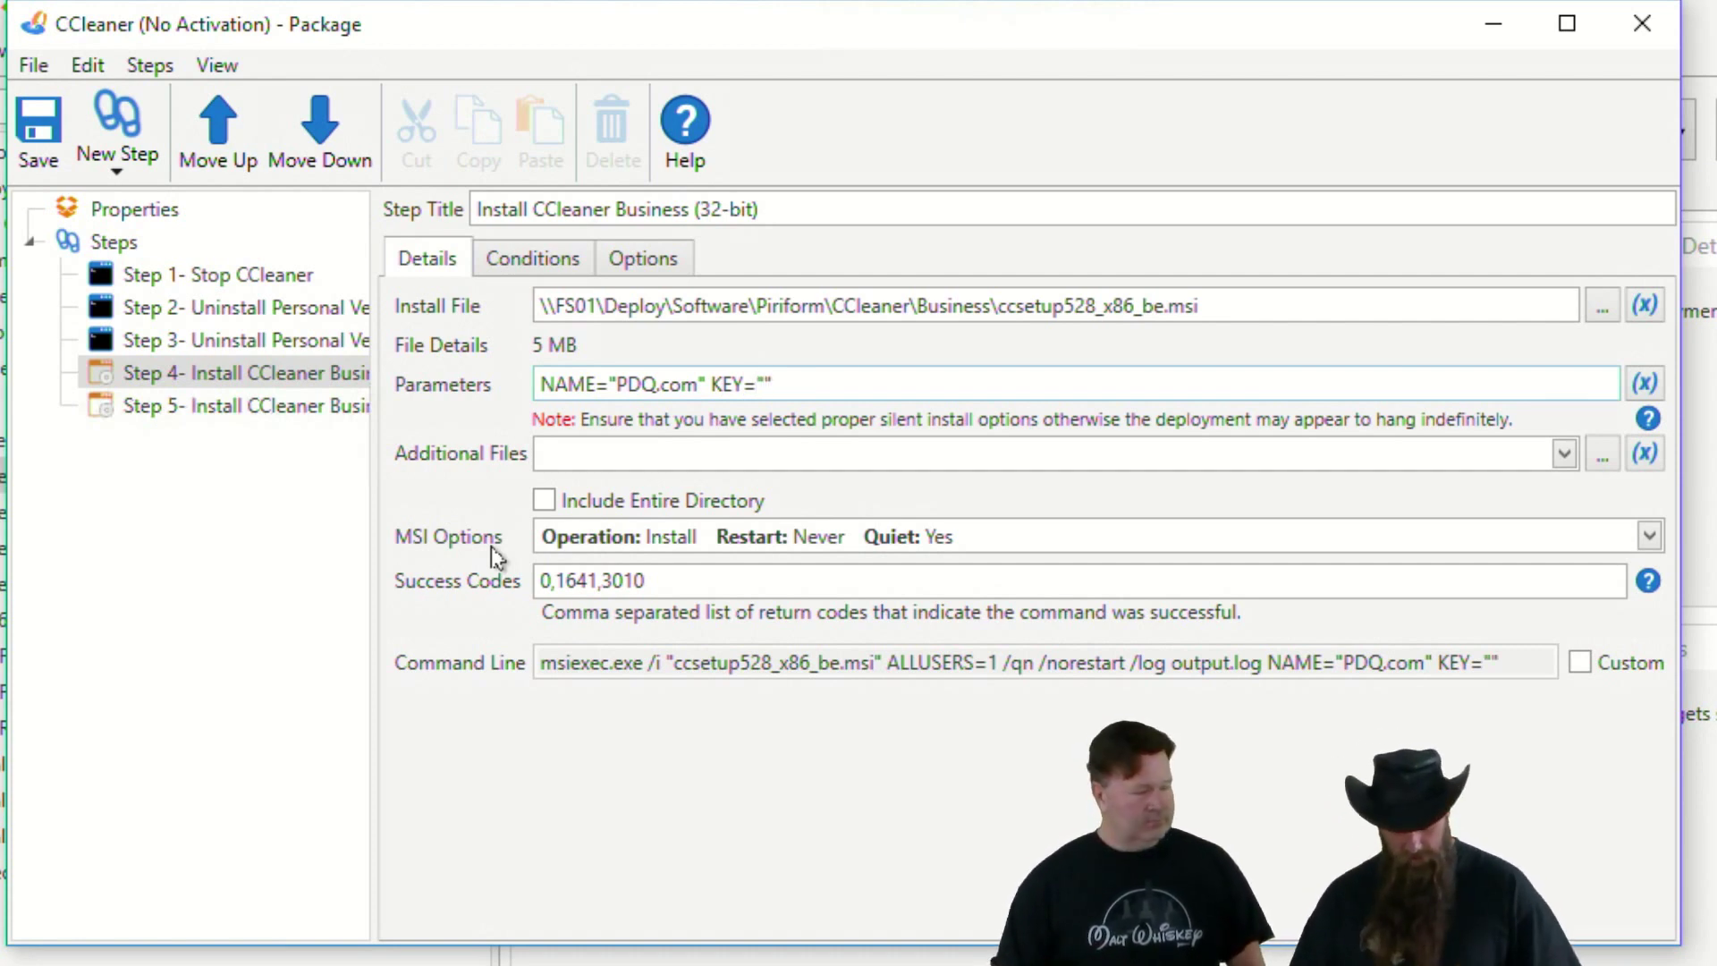
type("XXXX-")
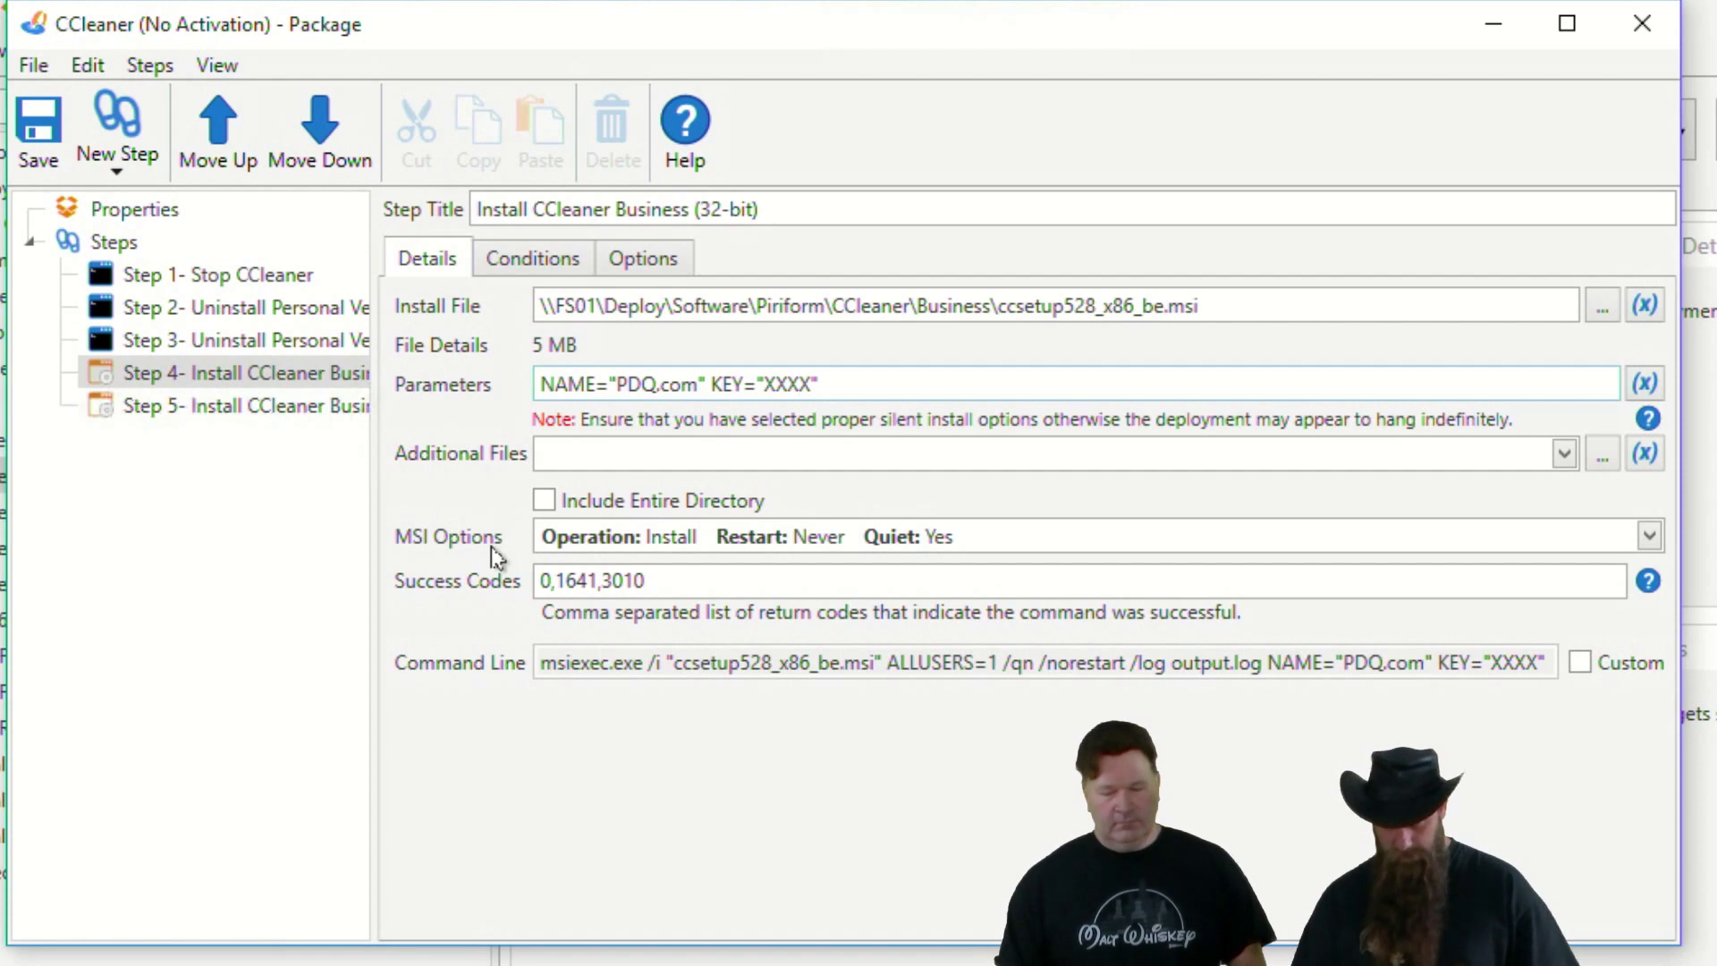
type("XXXX-")
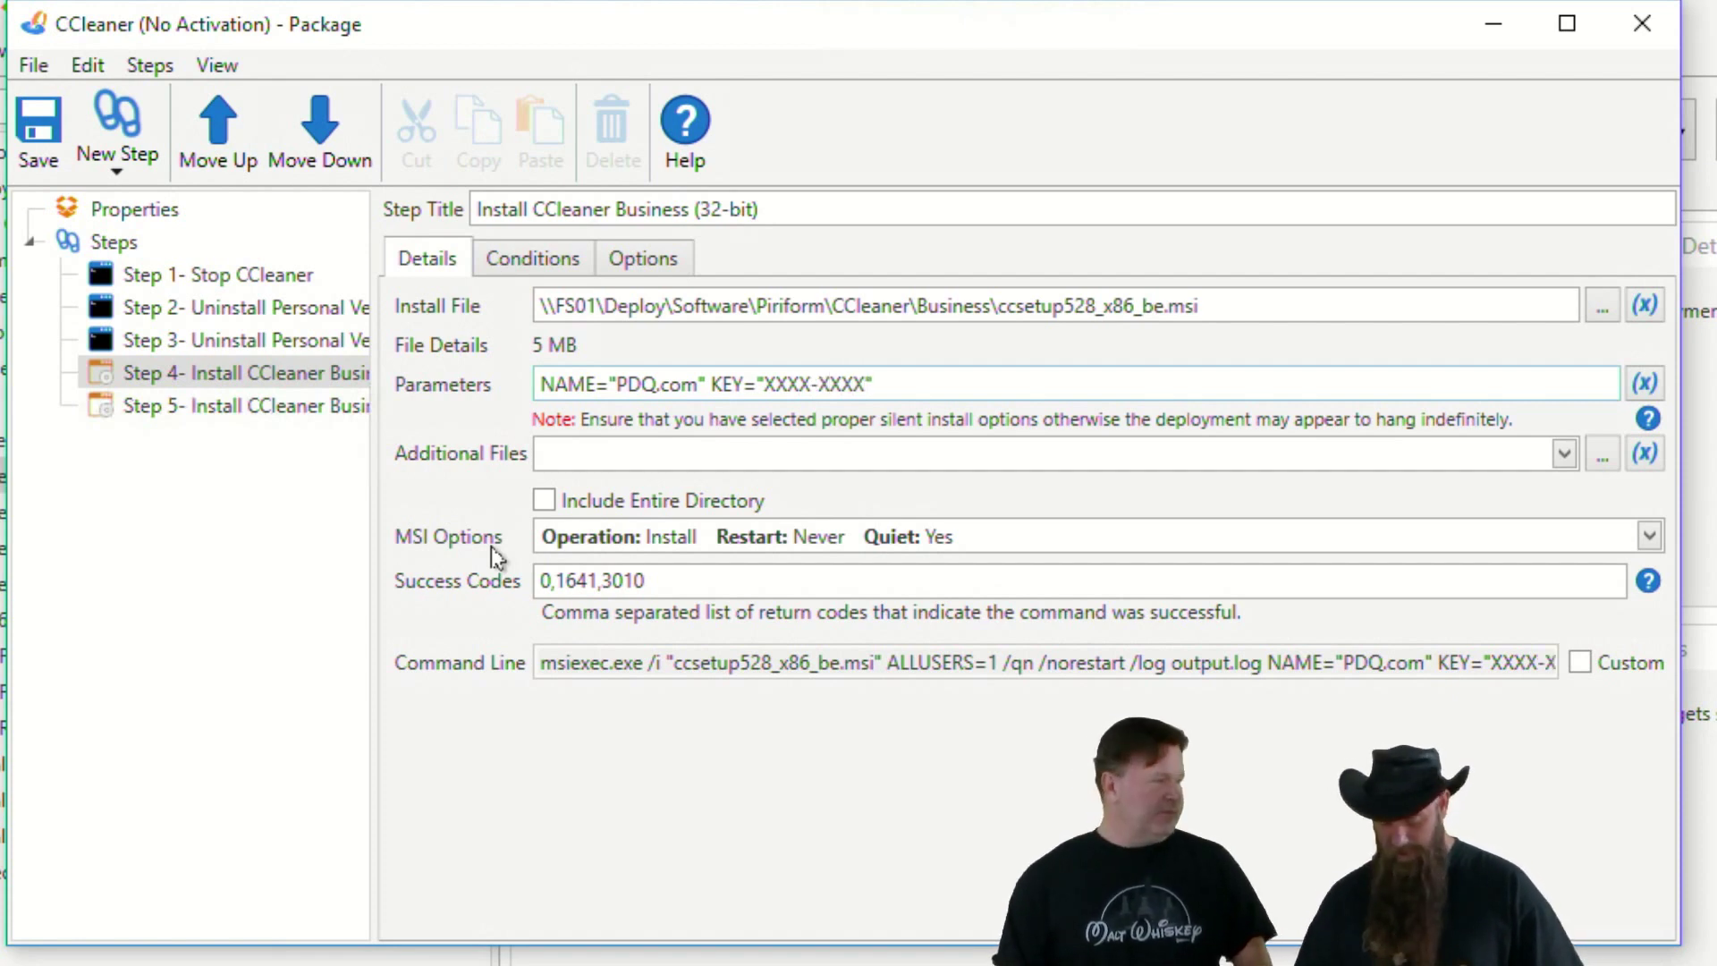
type("XXXX")
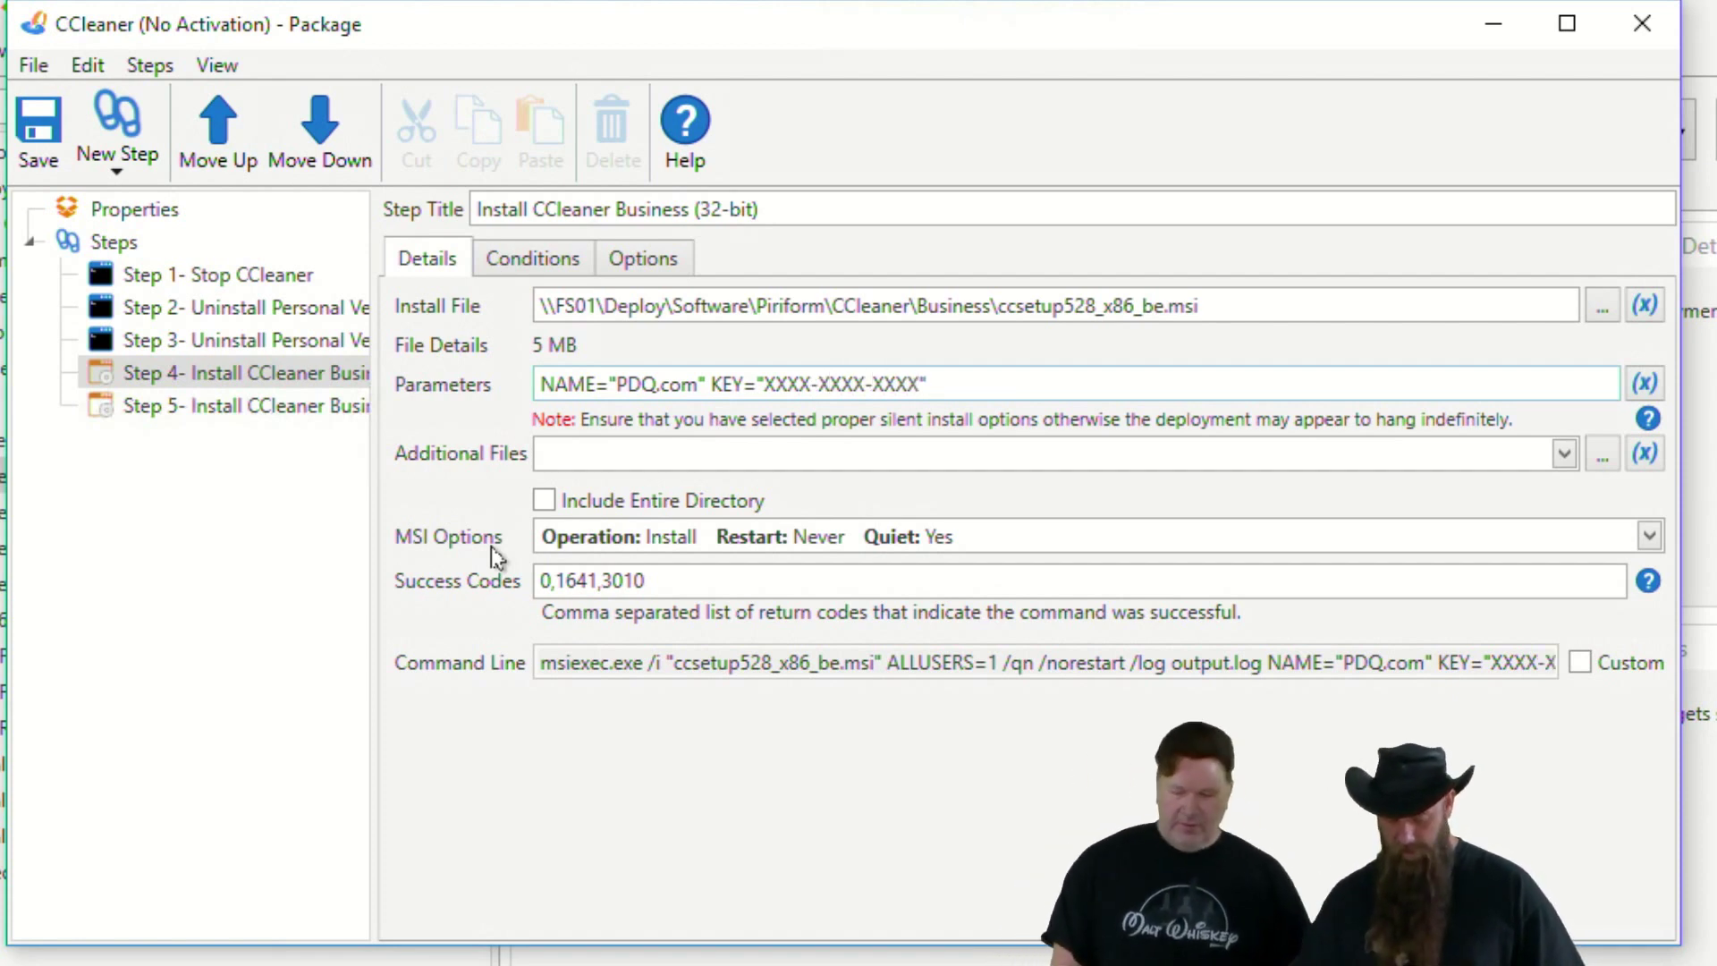
type("-XXXX")
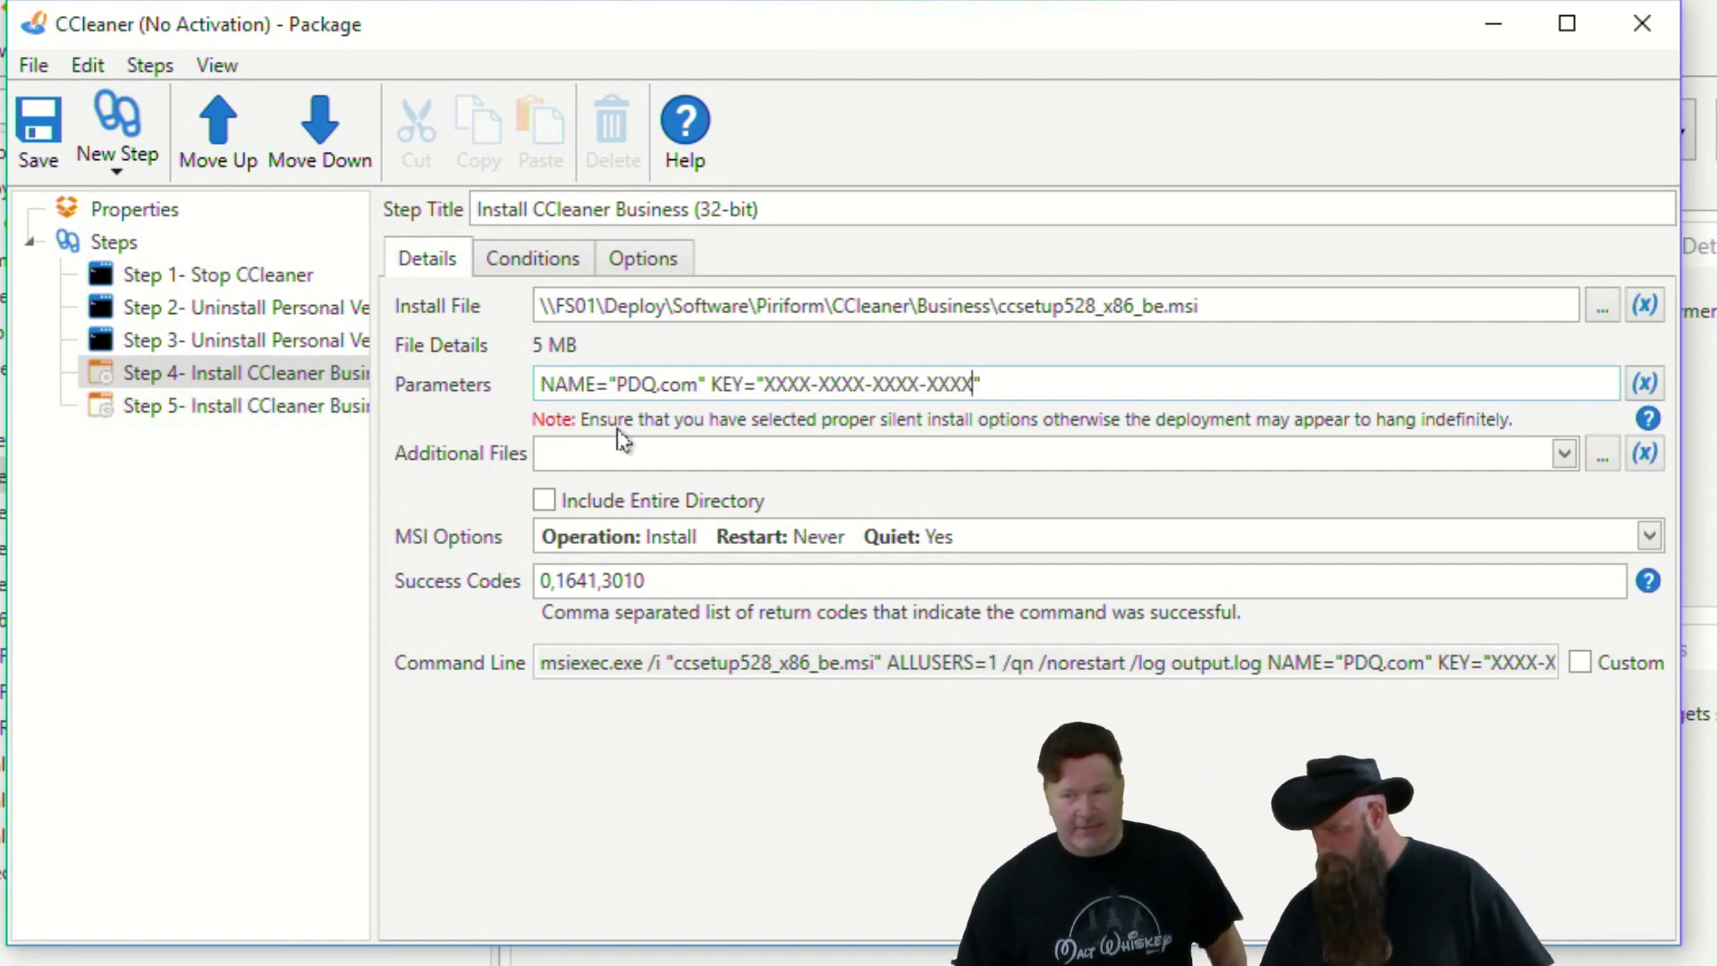
- Clear the install parameters of the Install CCleaner Business (32-bit) step and save the package
left_click_drag(1001, 380, 388, 372)
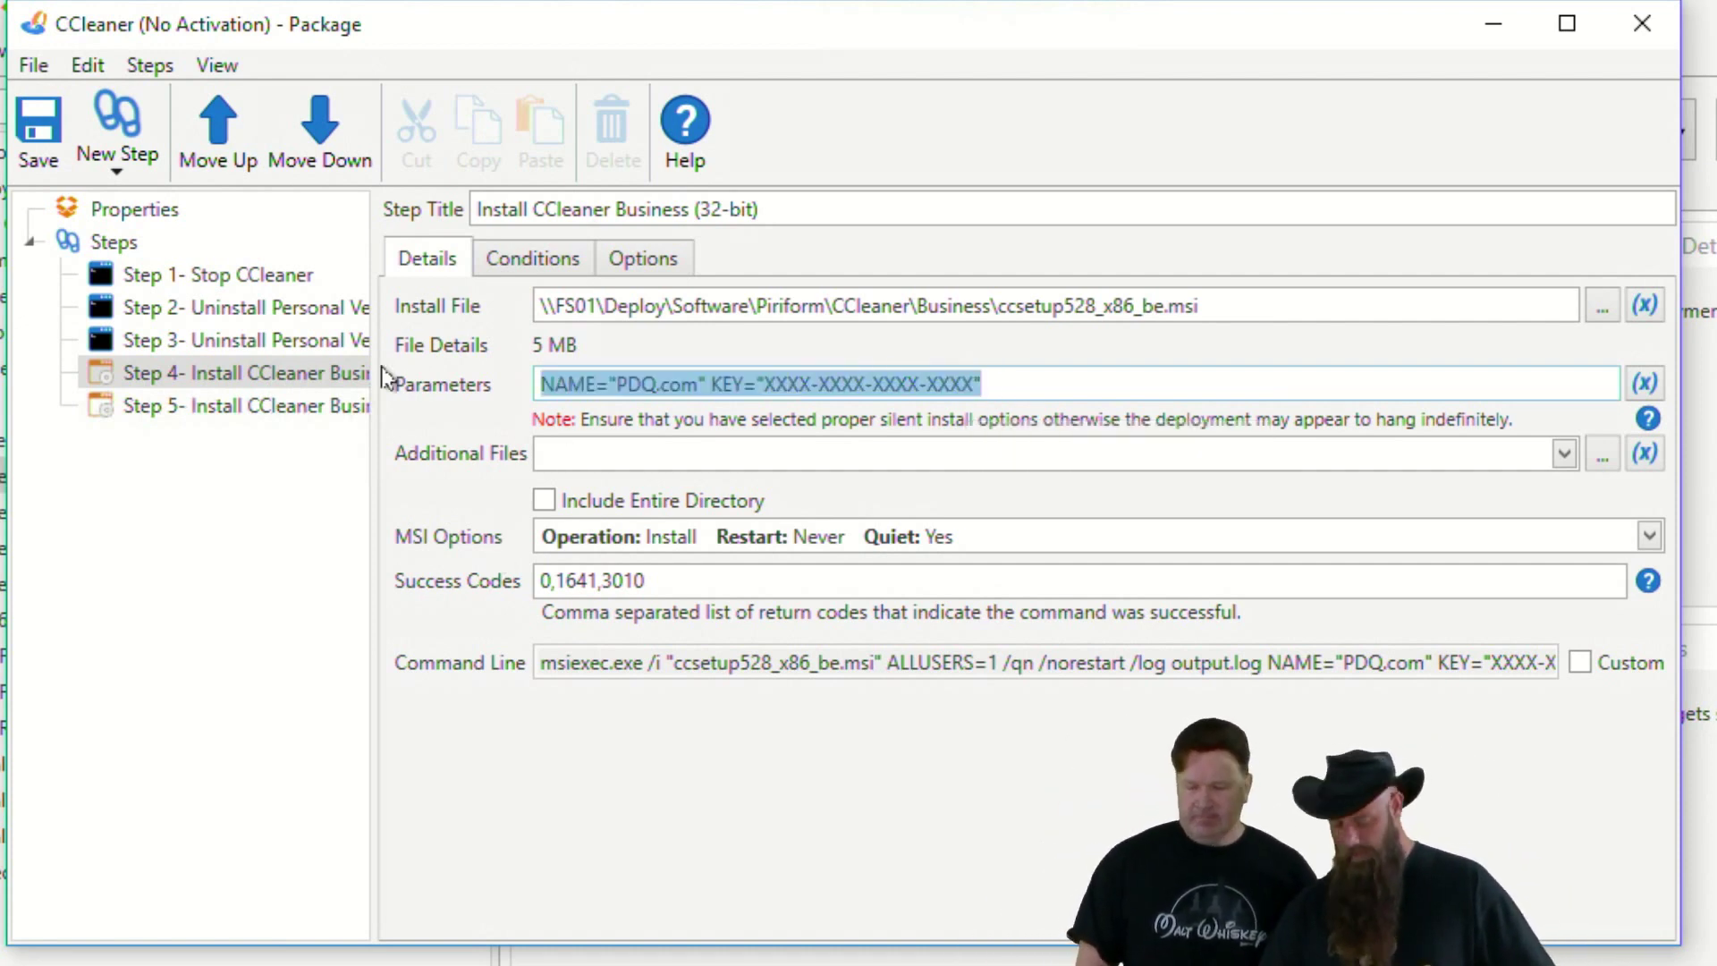
key("Delete")
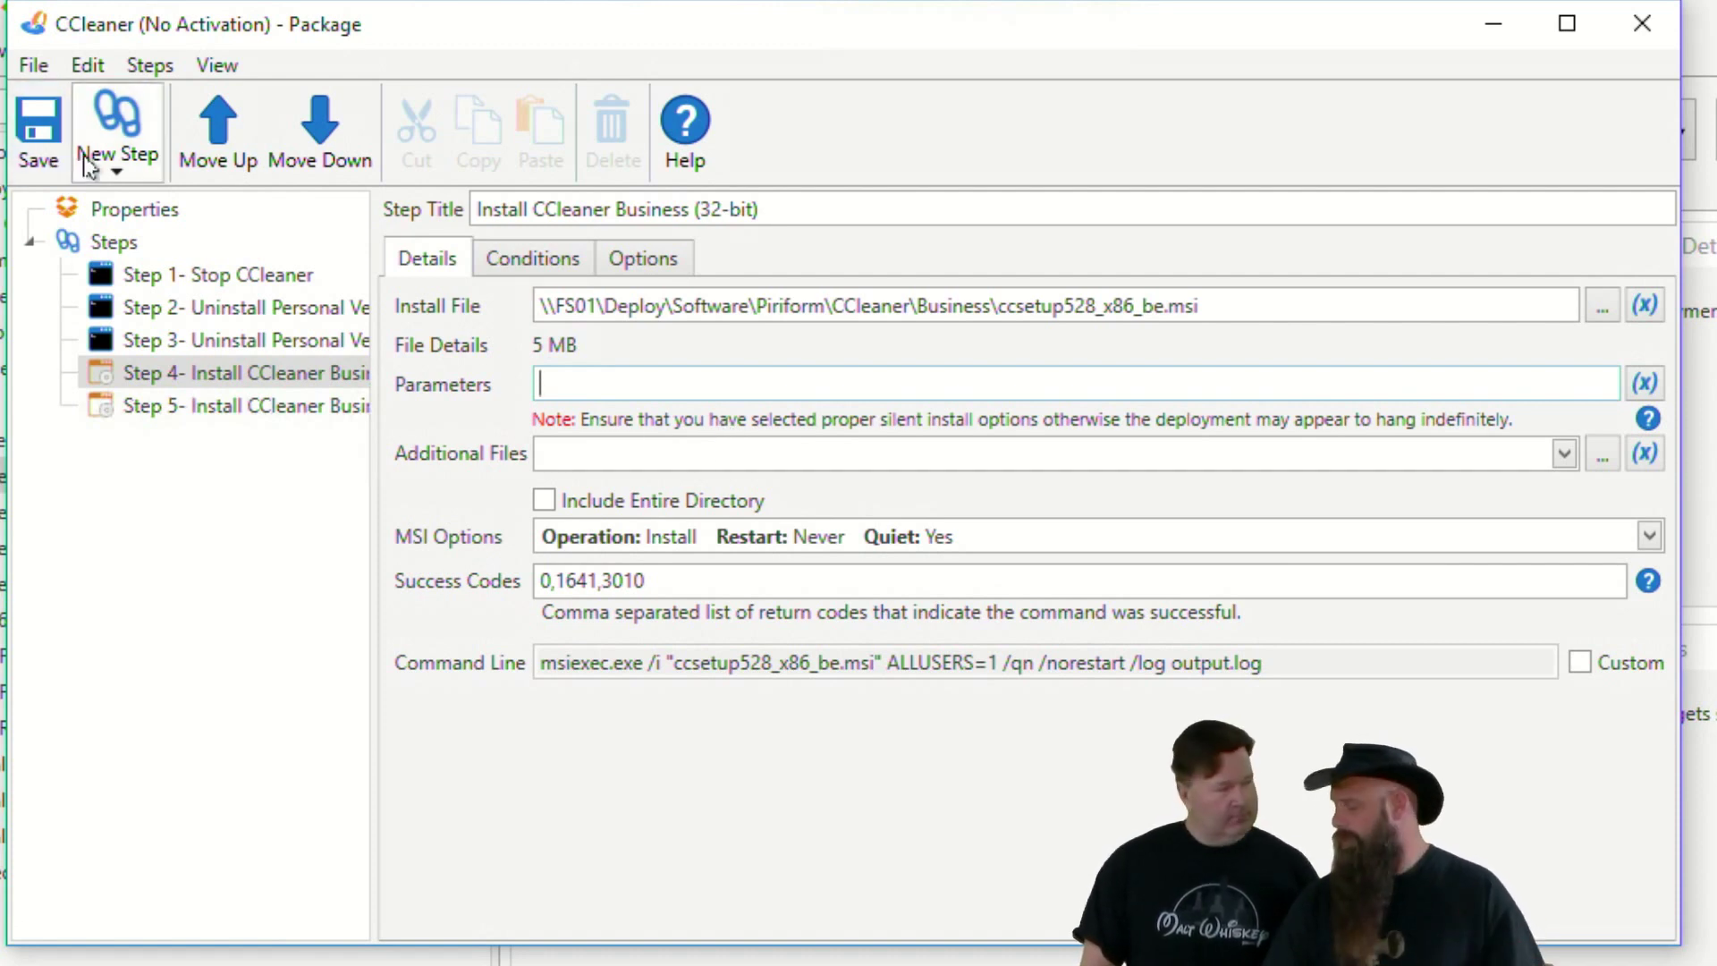
left_click(34, 161)
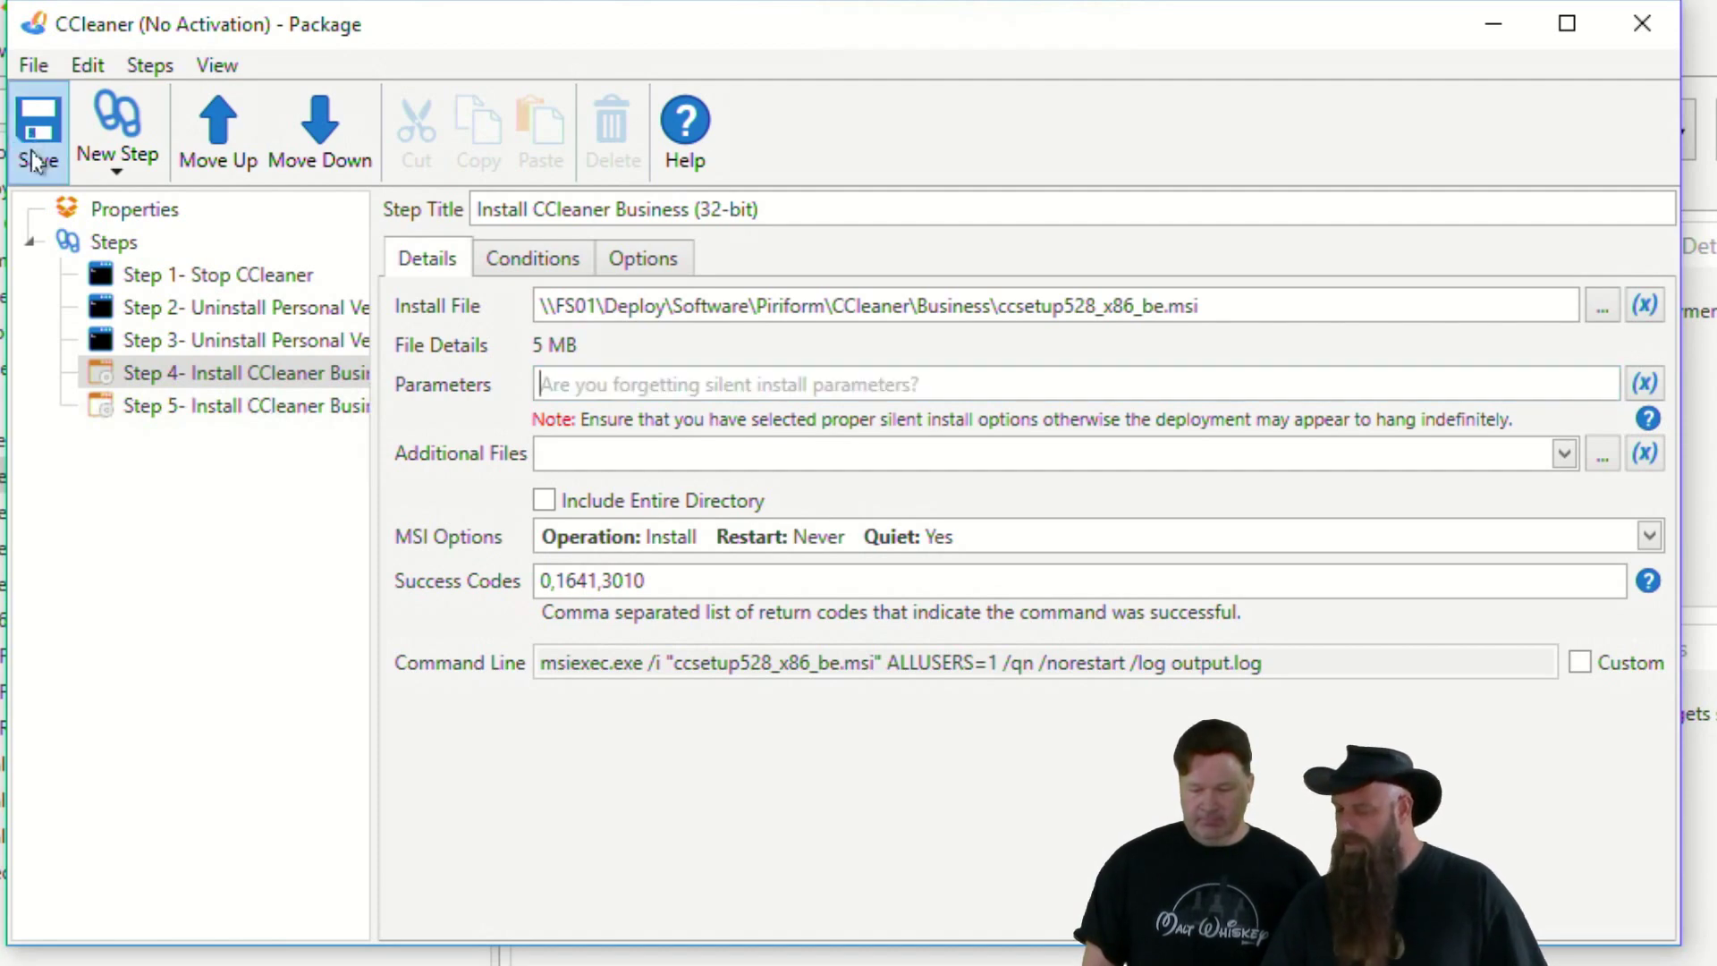
- Close the package editor and run a one-time deployment of CCleaner (No Activation) to the target computer guinness
left_click(1646, 36)
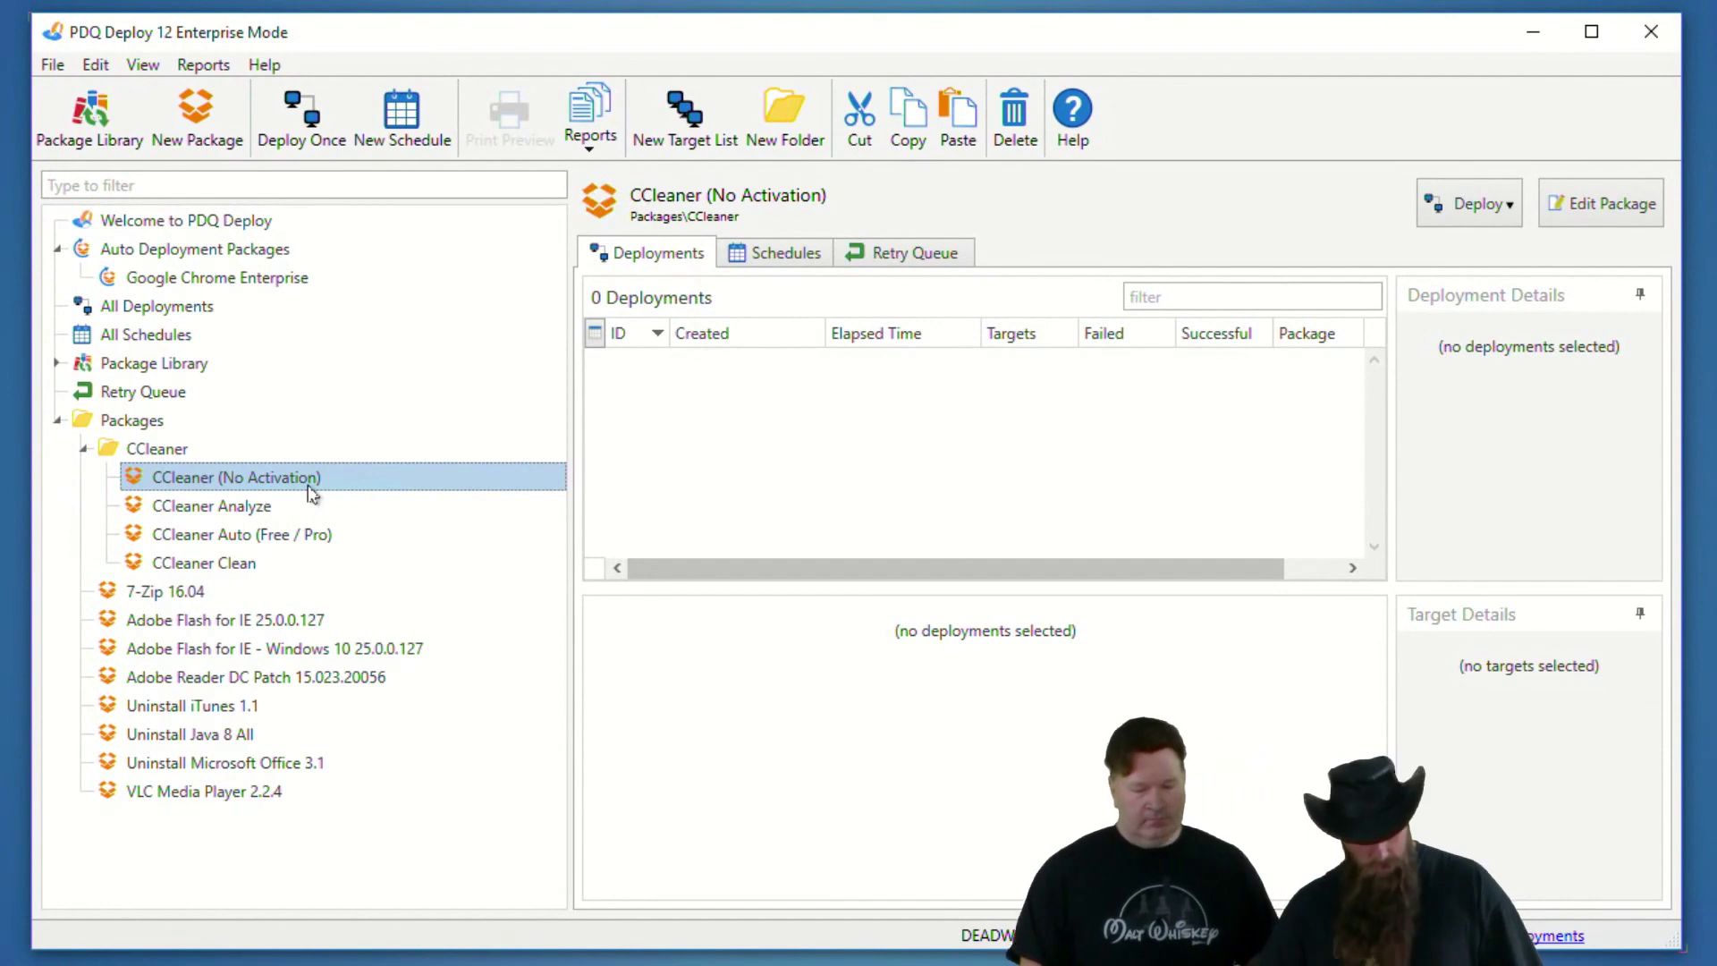
key("ctrl+d")
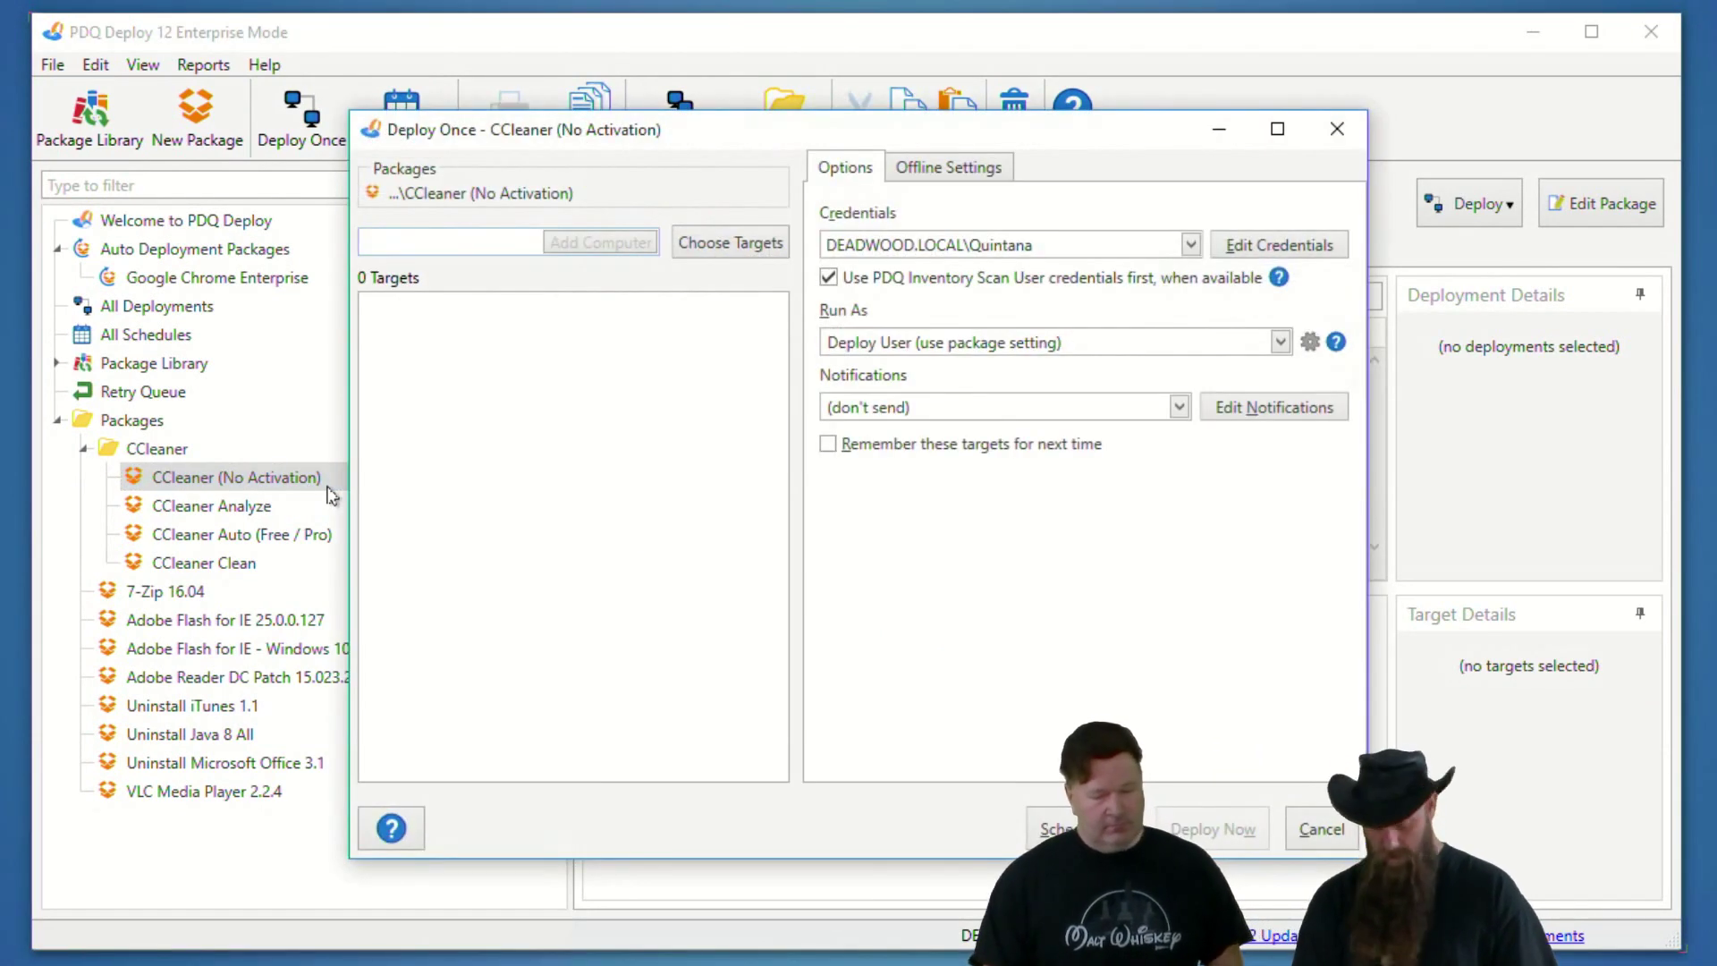
type("guinness")
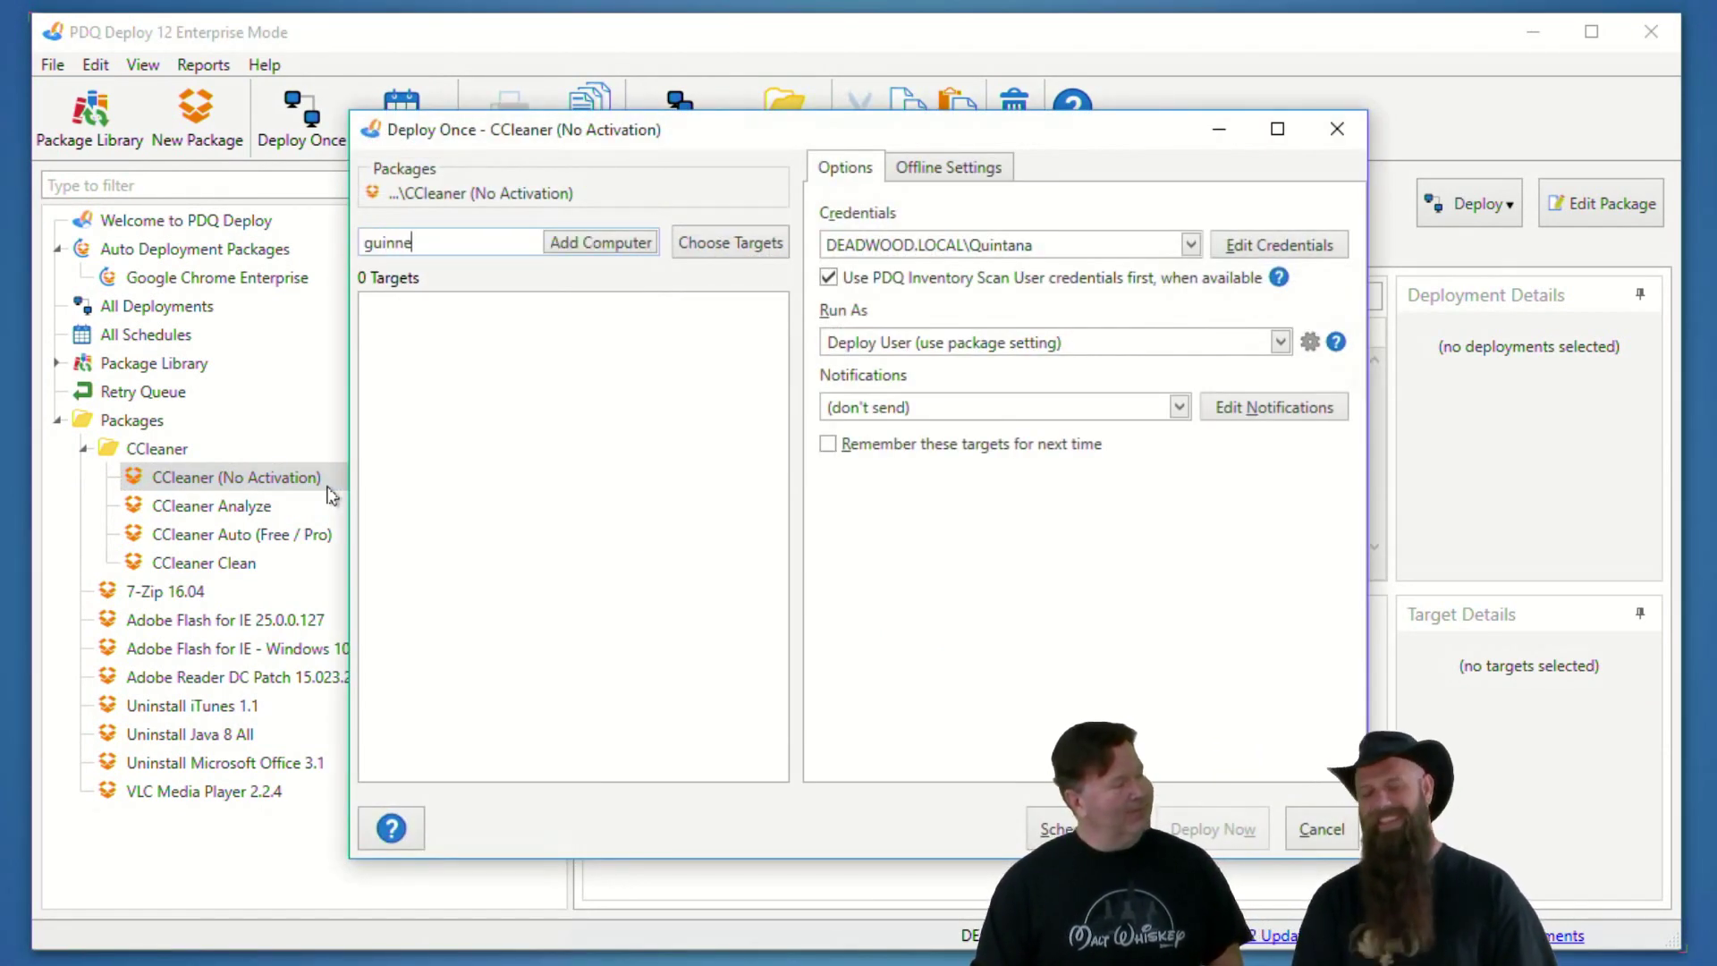
key("Return")
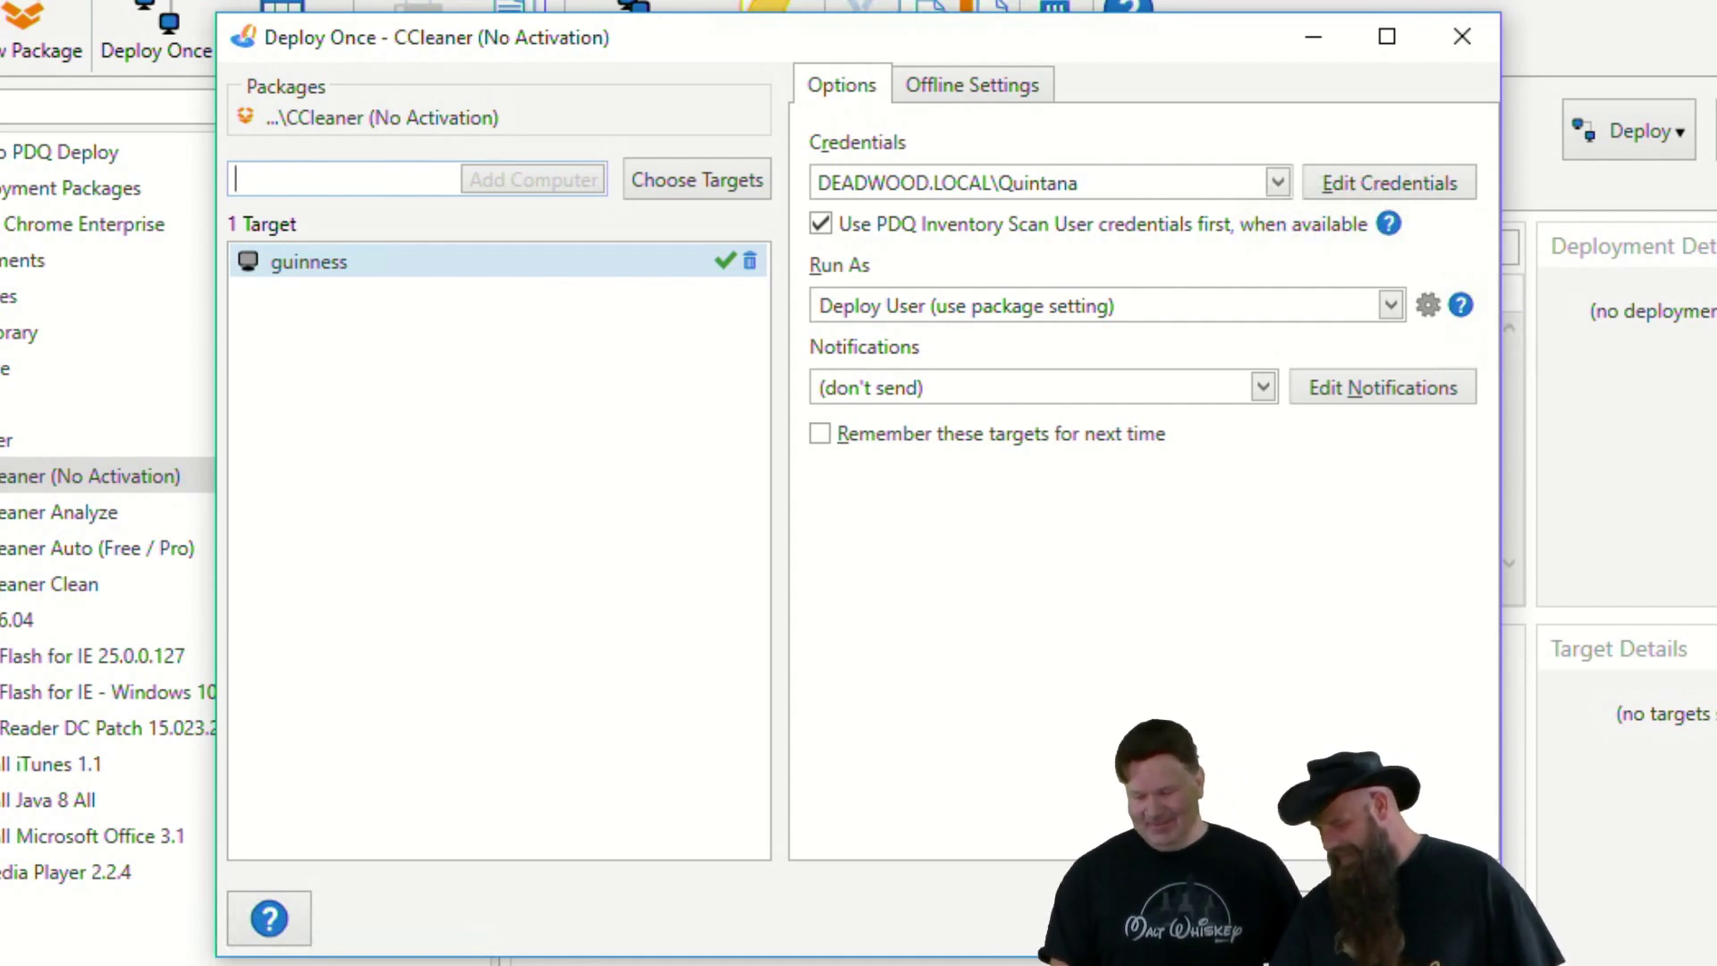
key("Return")
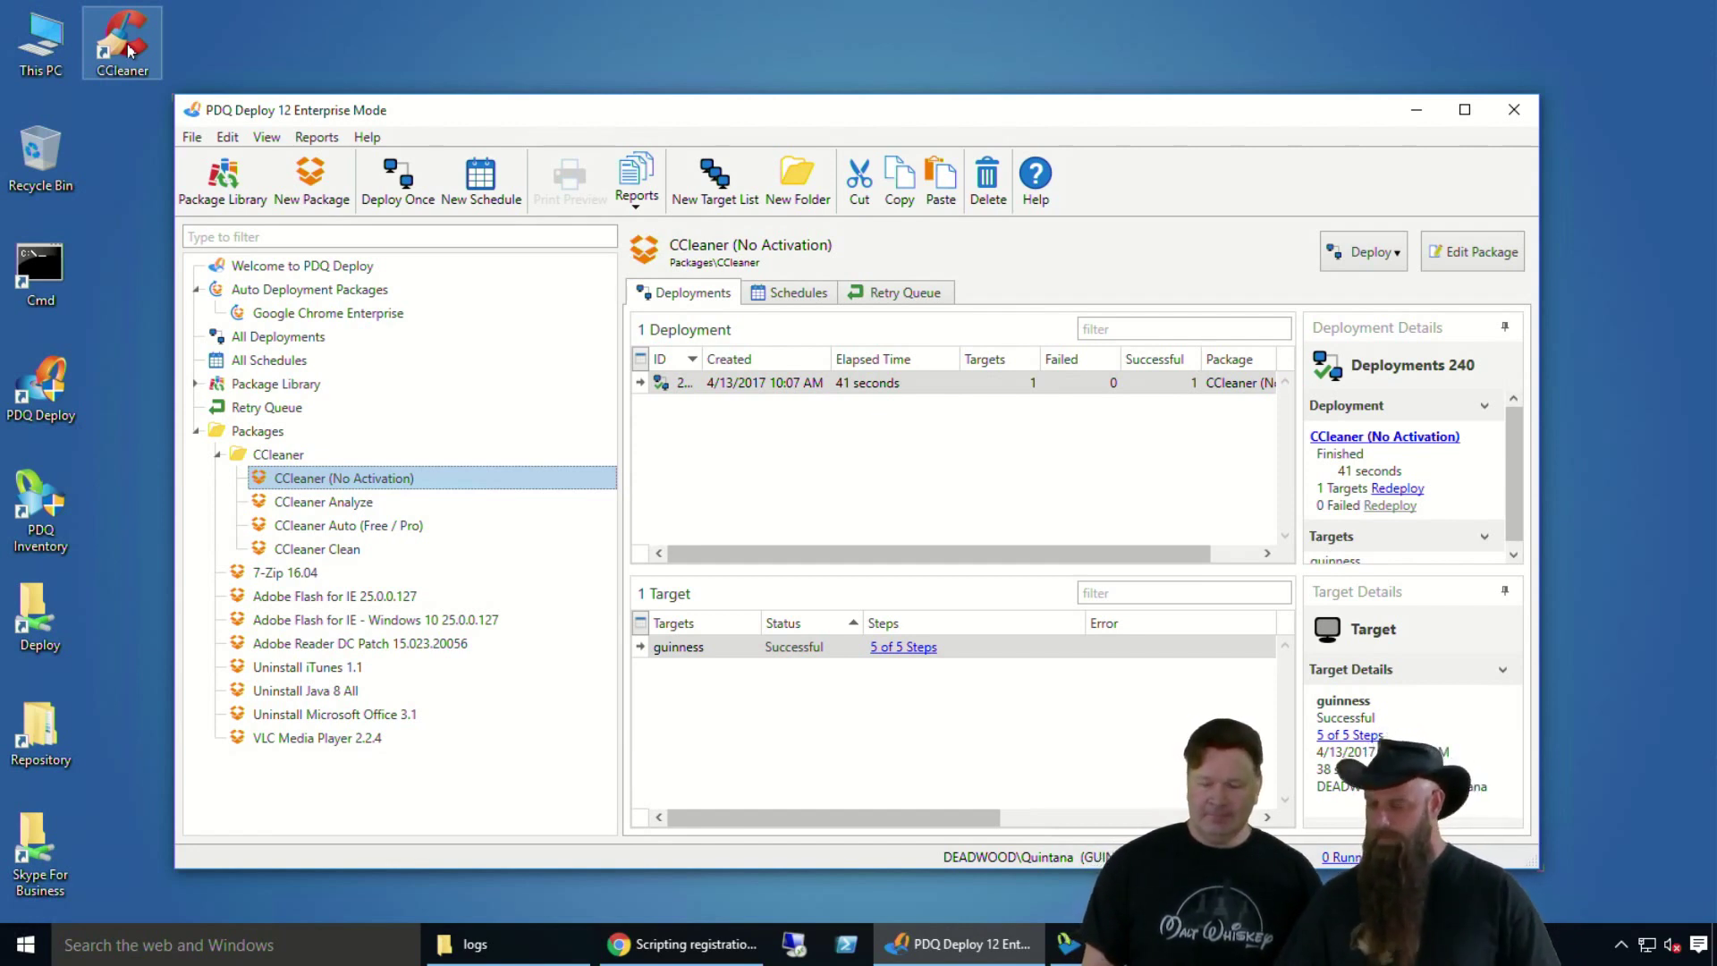
- Launch CCleaner from the desktop and open its options to check the registration information
double_click(130, 44)
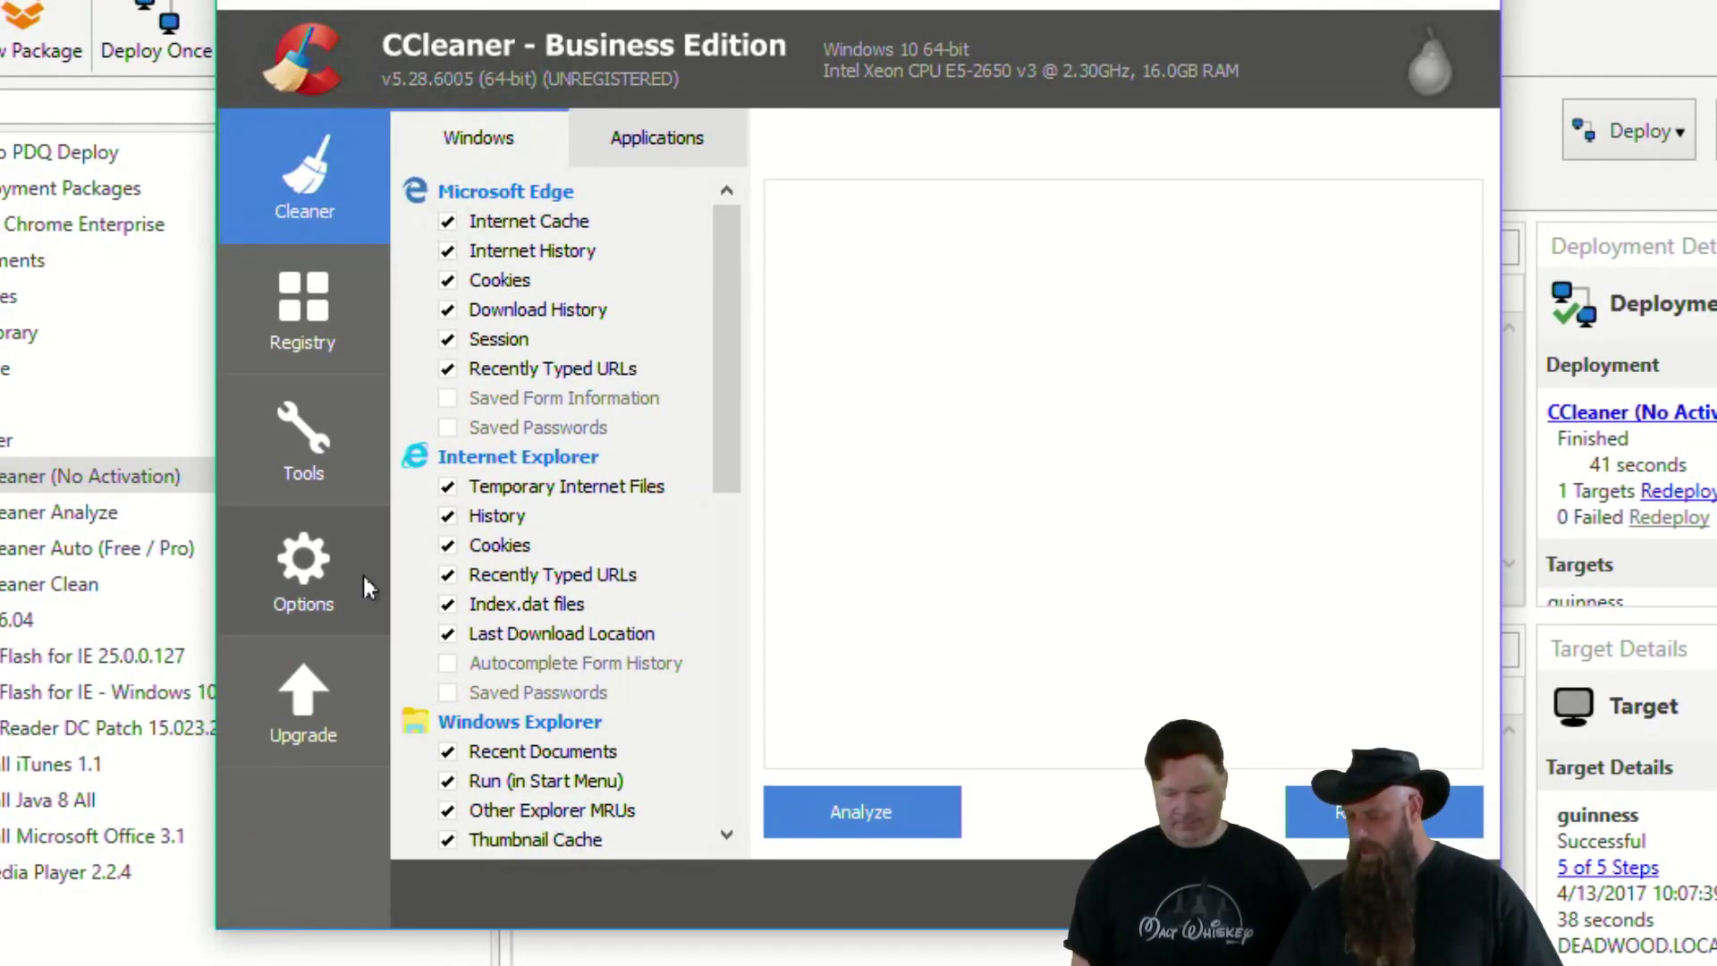
left_click(317, 581)
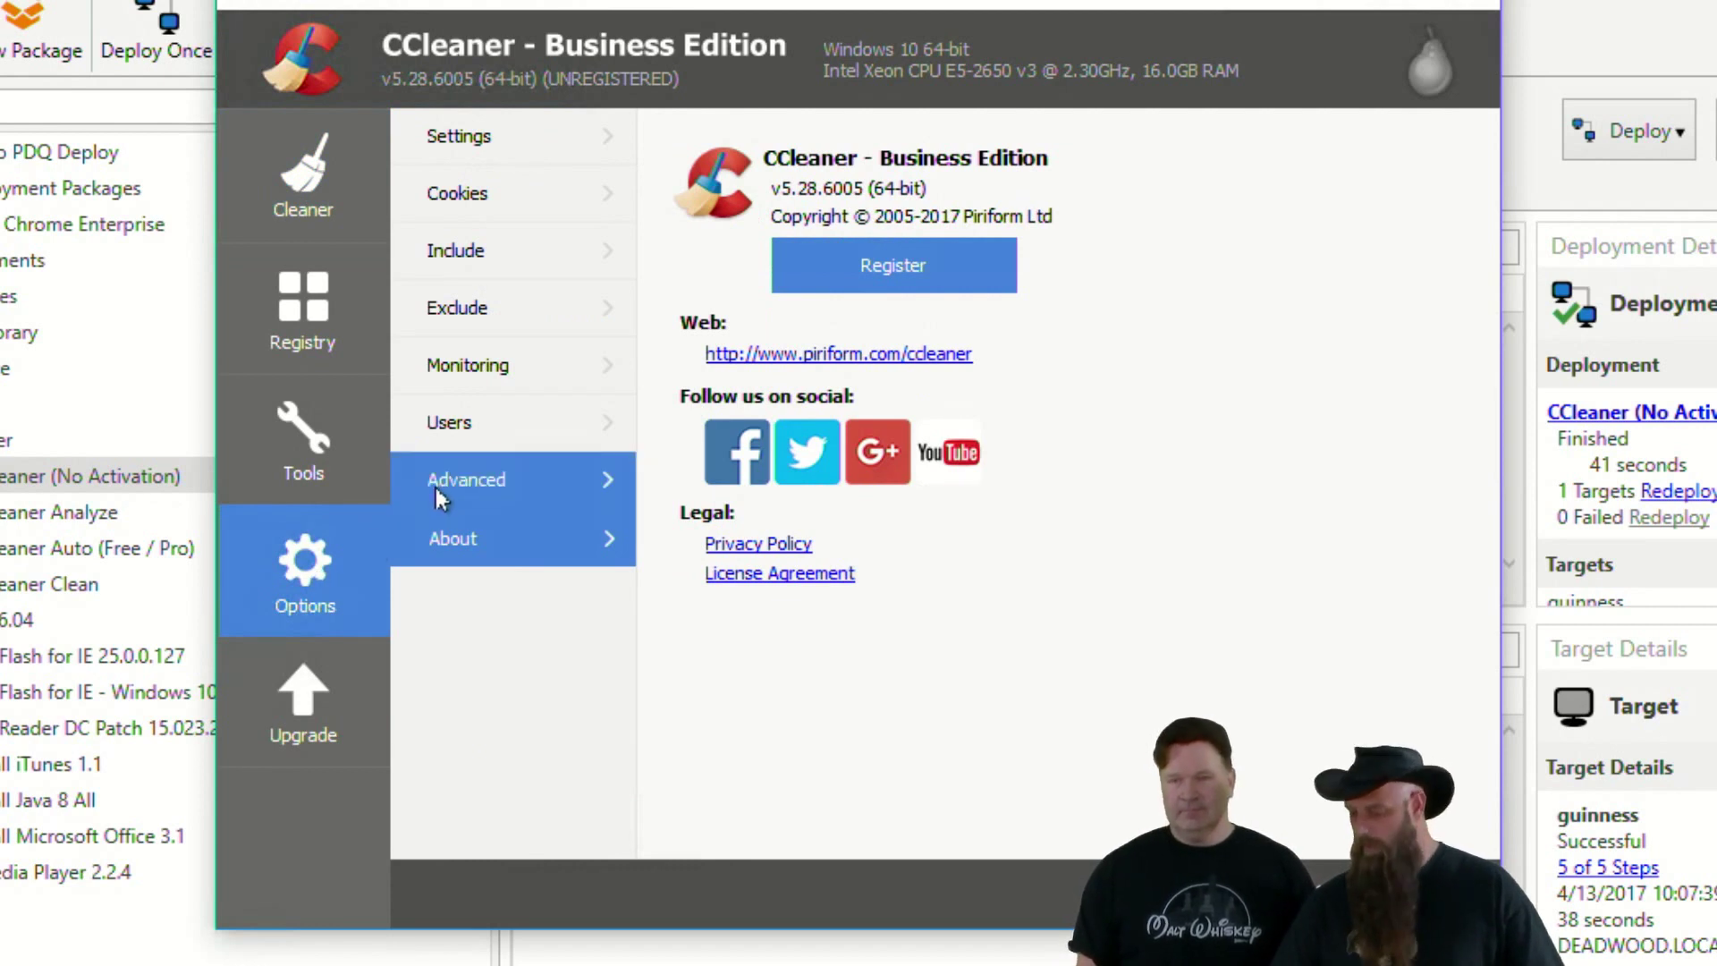
- Enable saving all settings to an INI file in CCleaner's advanced options
left_click(458, 497)
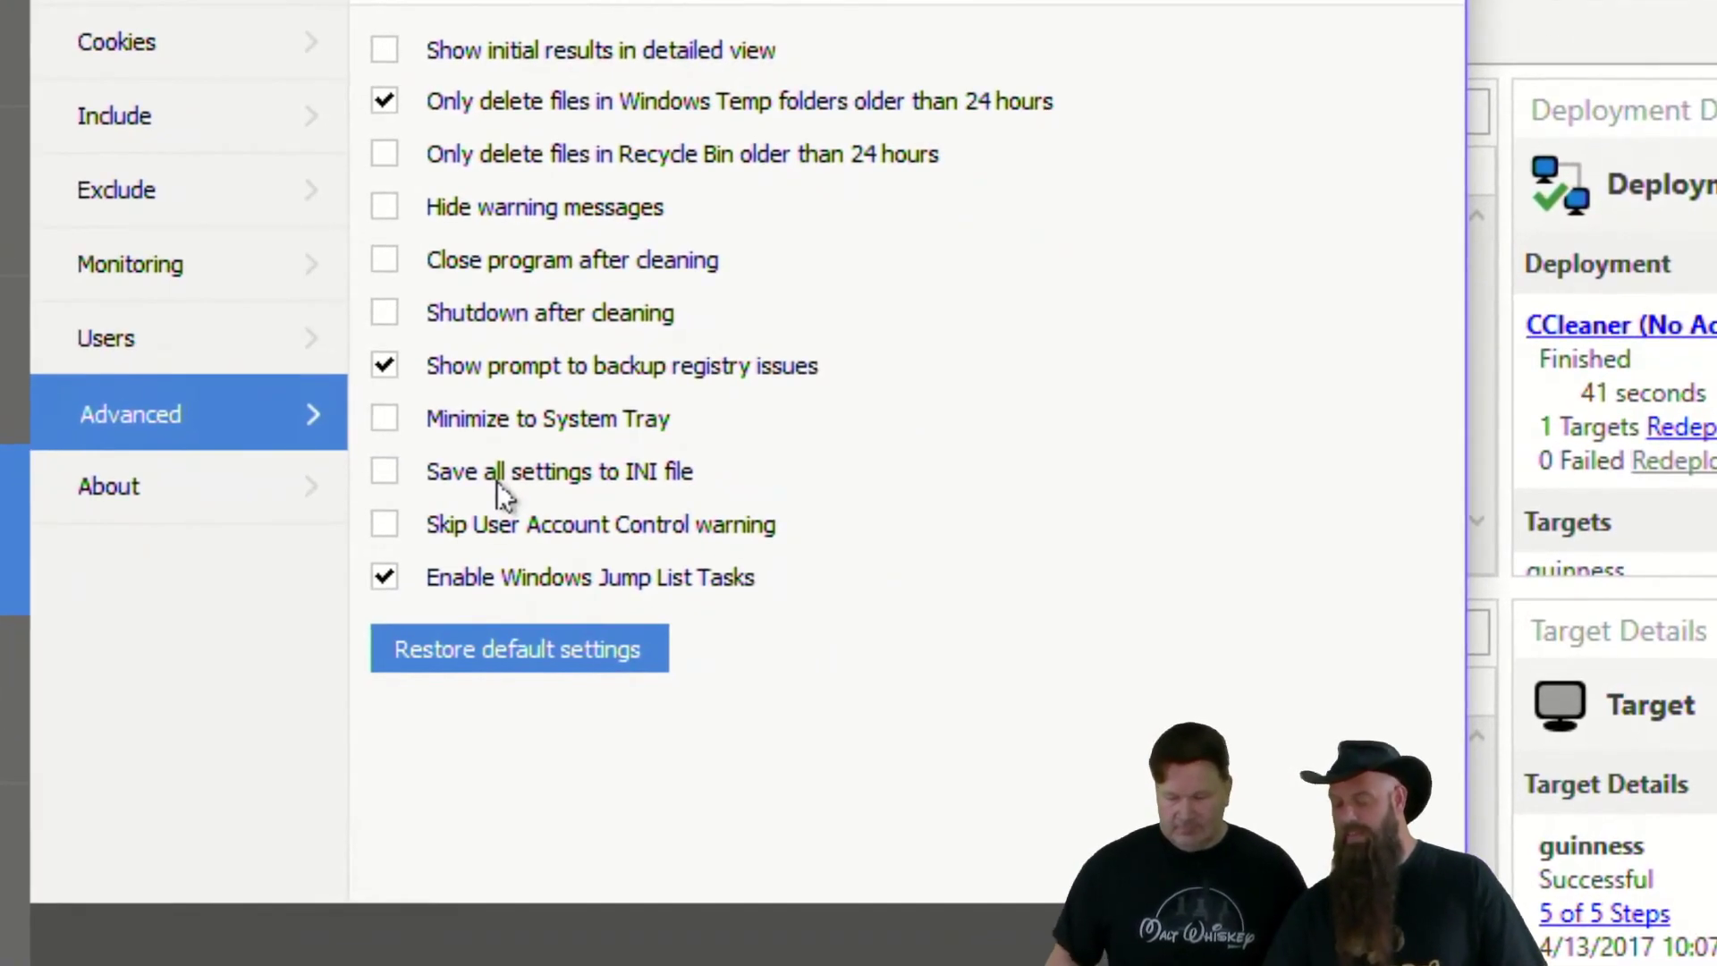
left_click(393, 474)
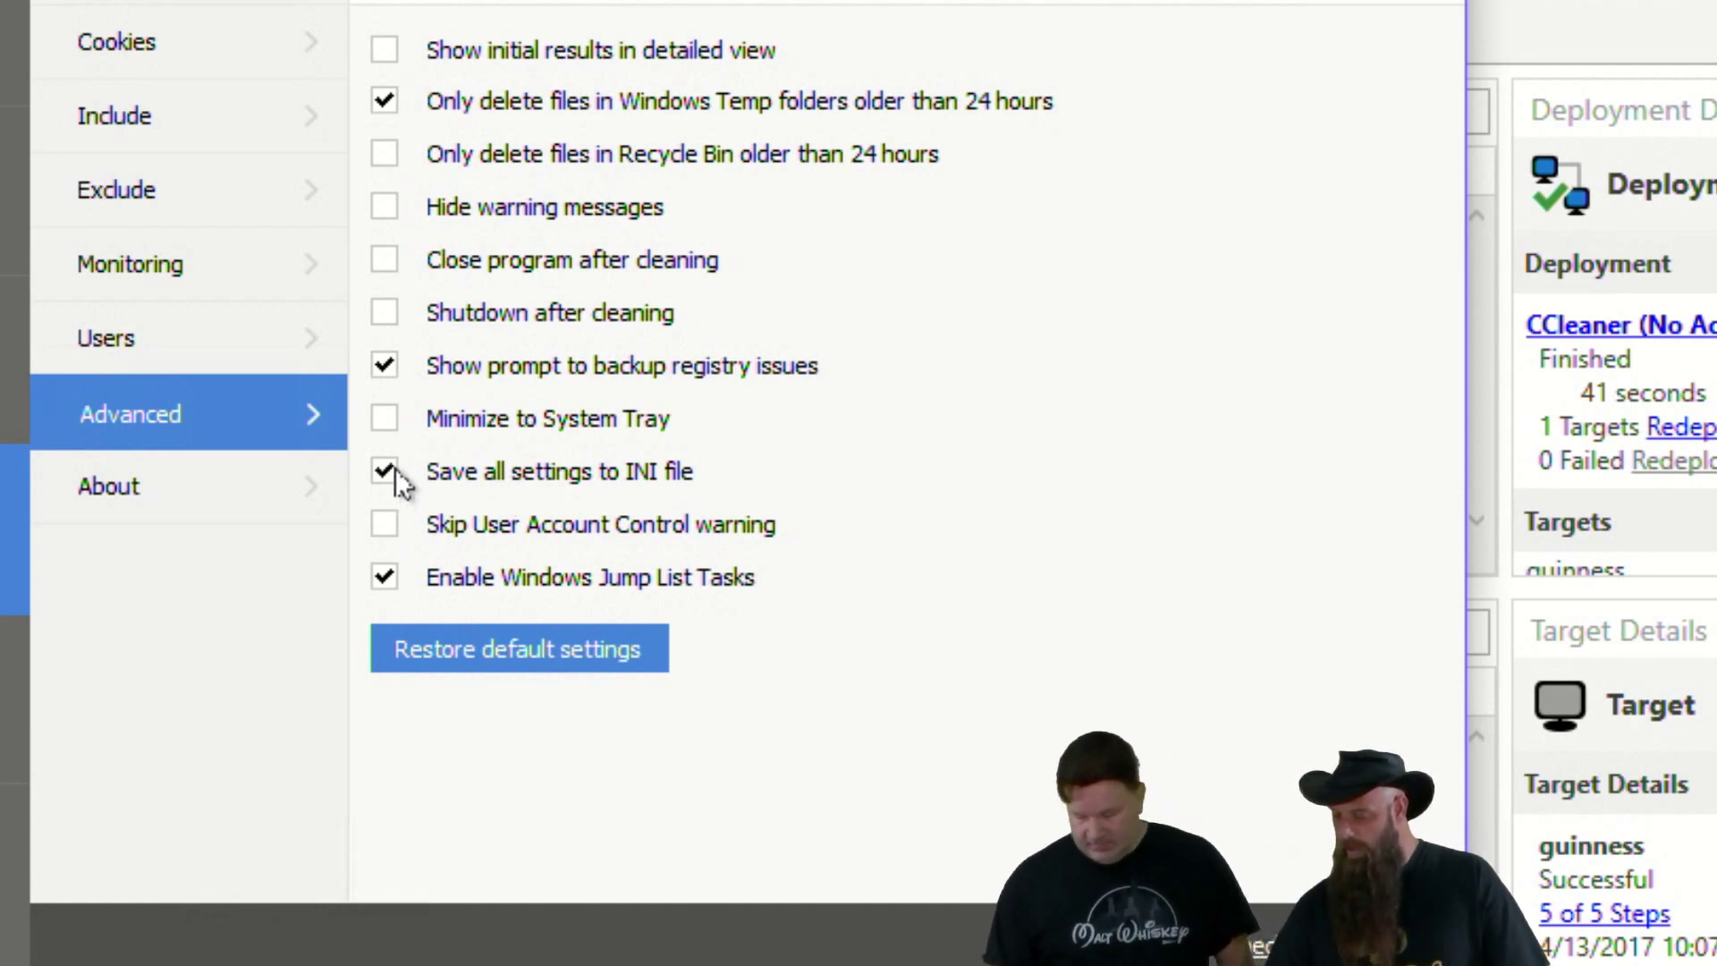
- Open the C:\Program Files\CCleaner folder in File Explorer and place its window beside the CCleaner window to check the ccleaner.ini file
key("super")
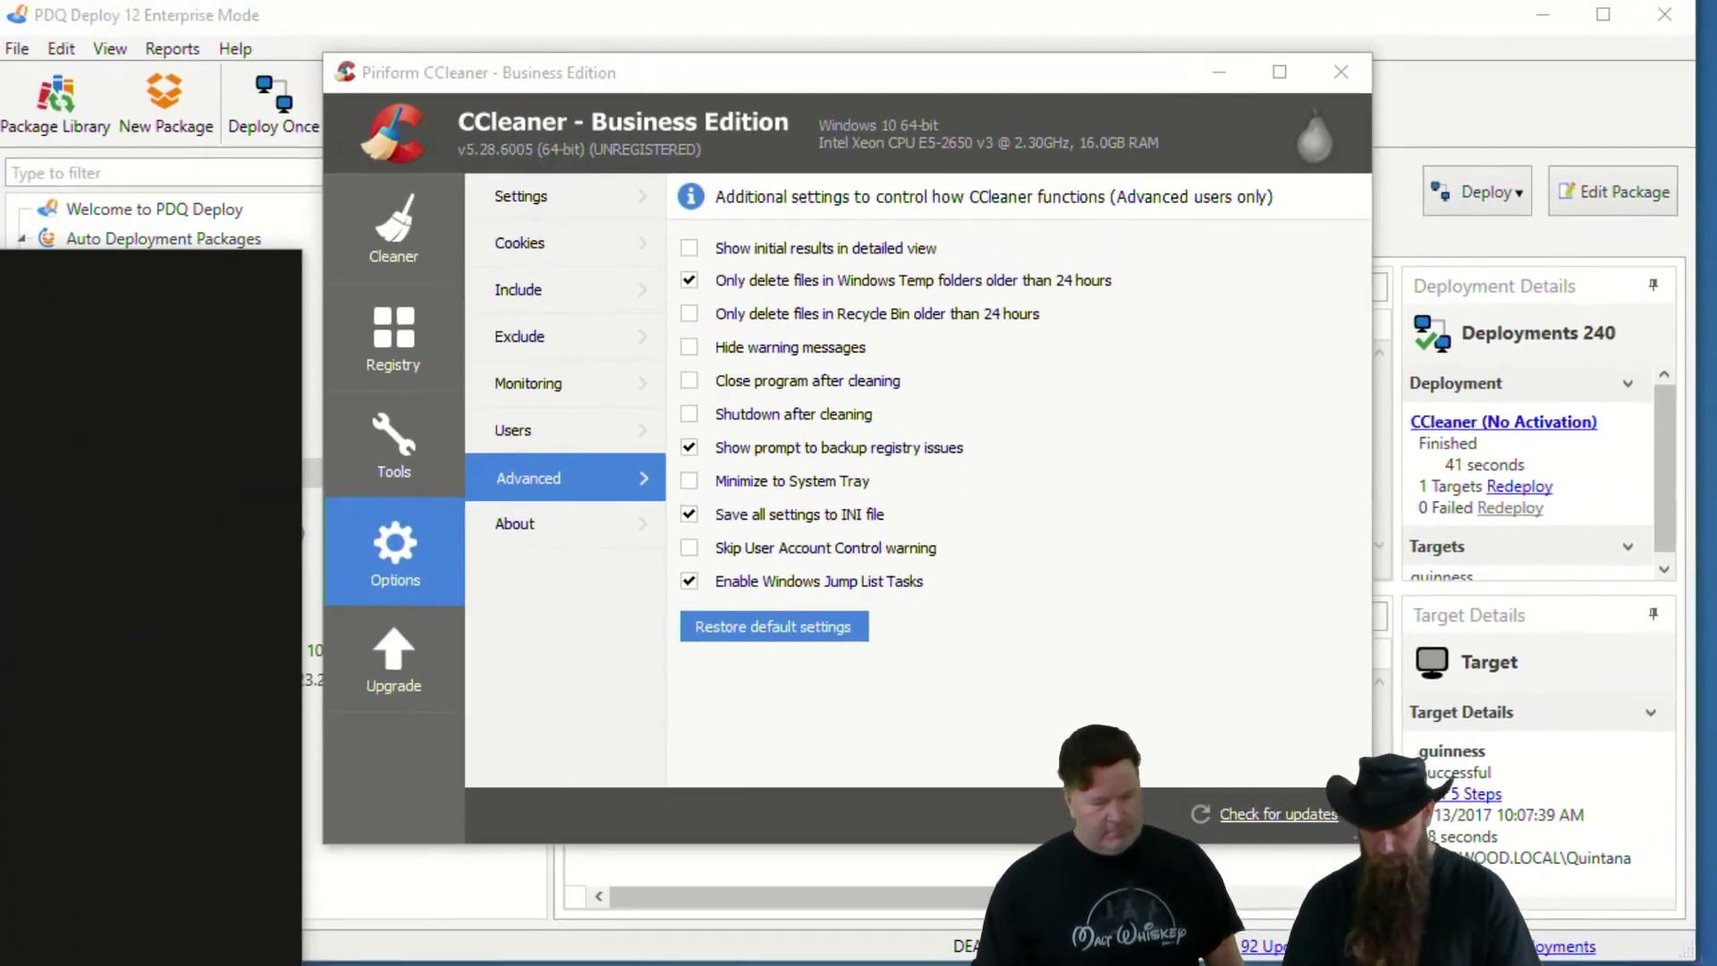
type("c:\\prog")
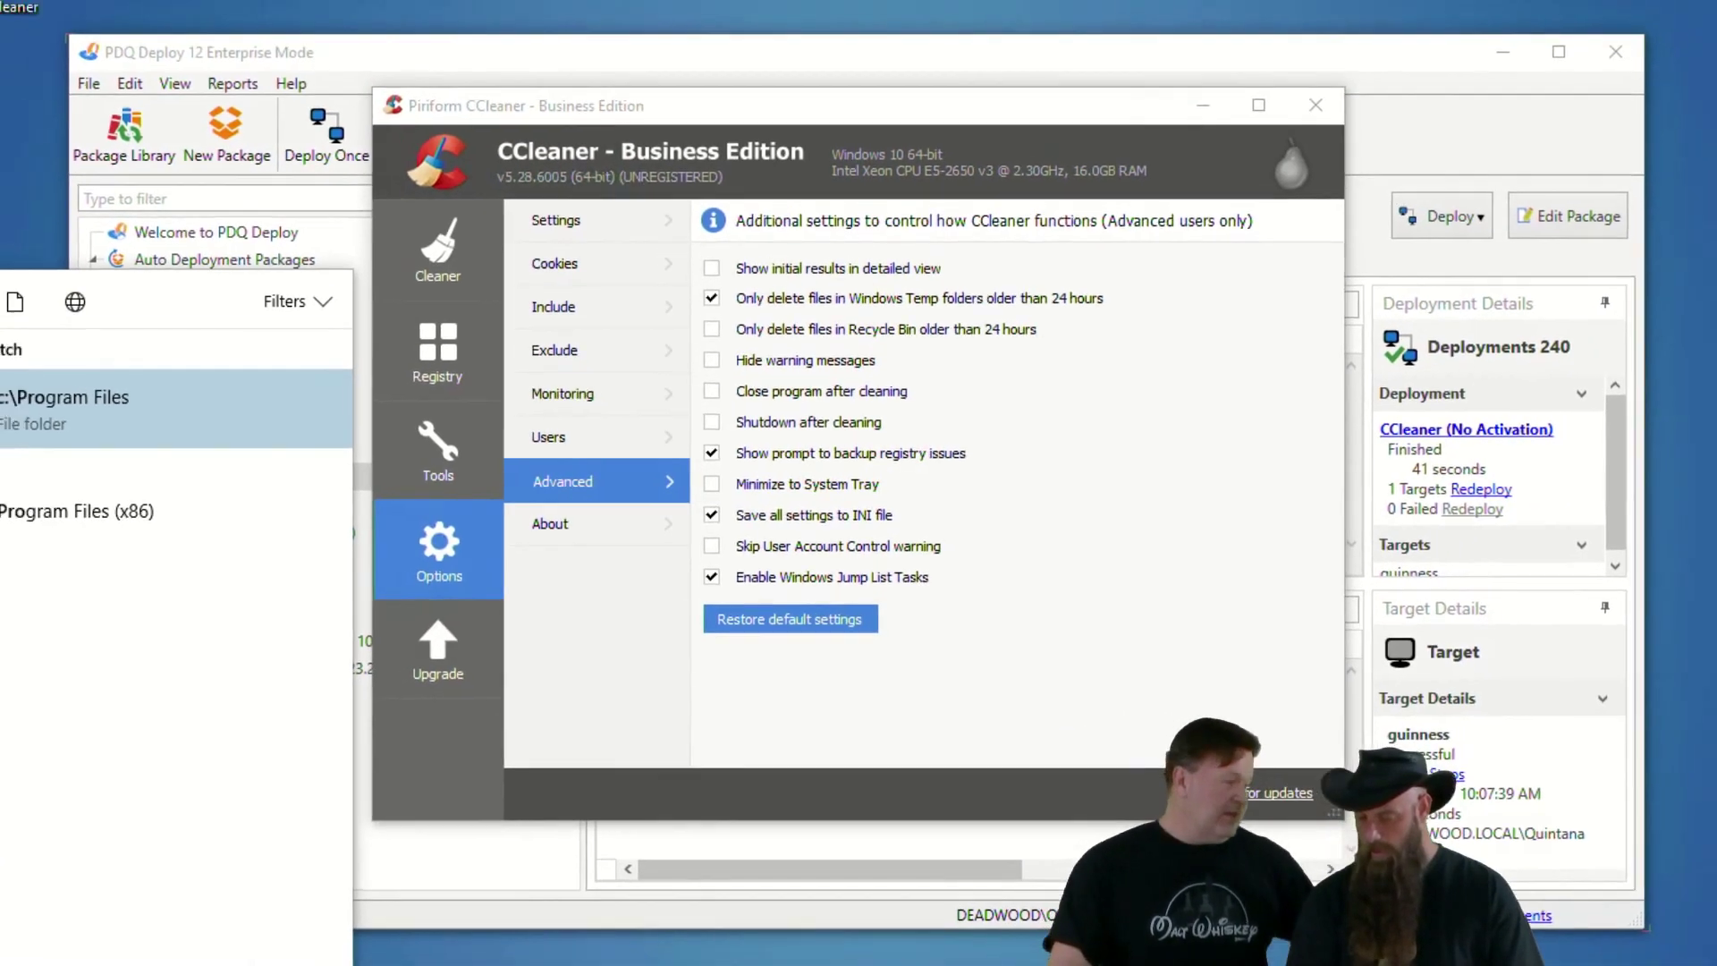
key("Return")
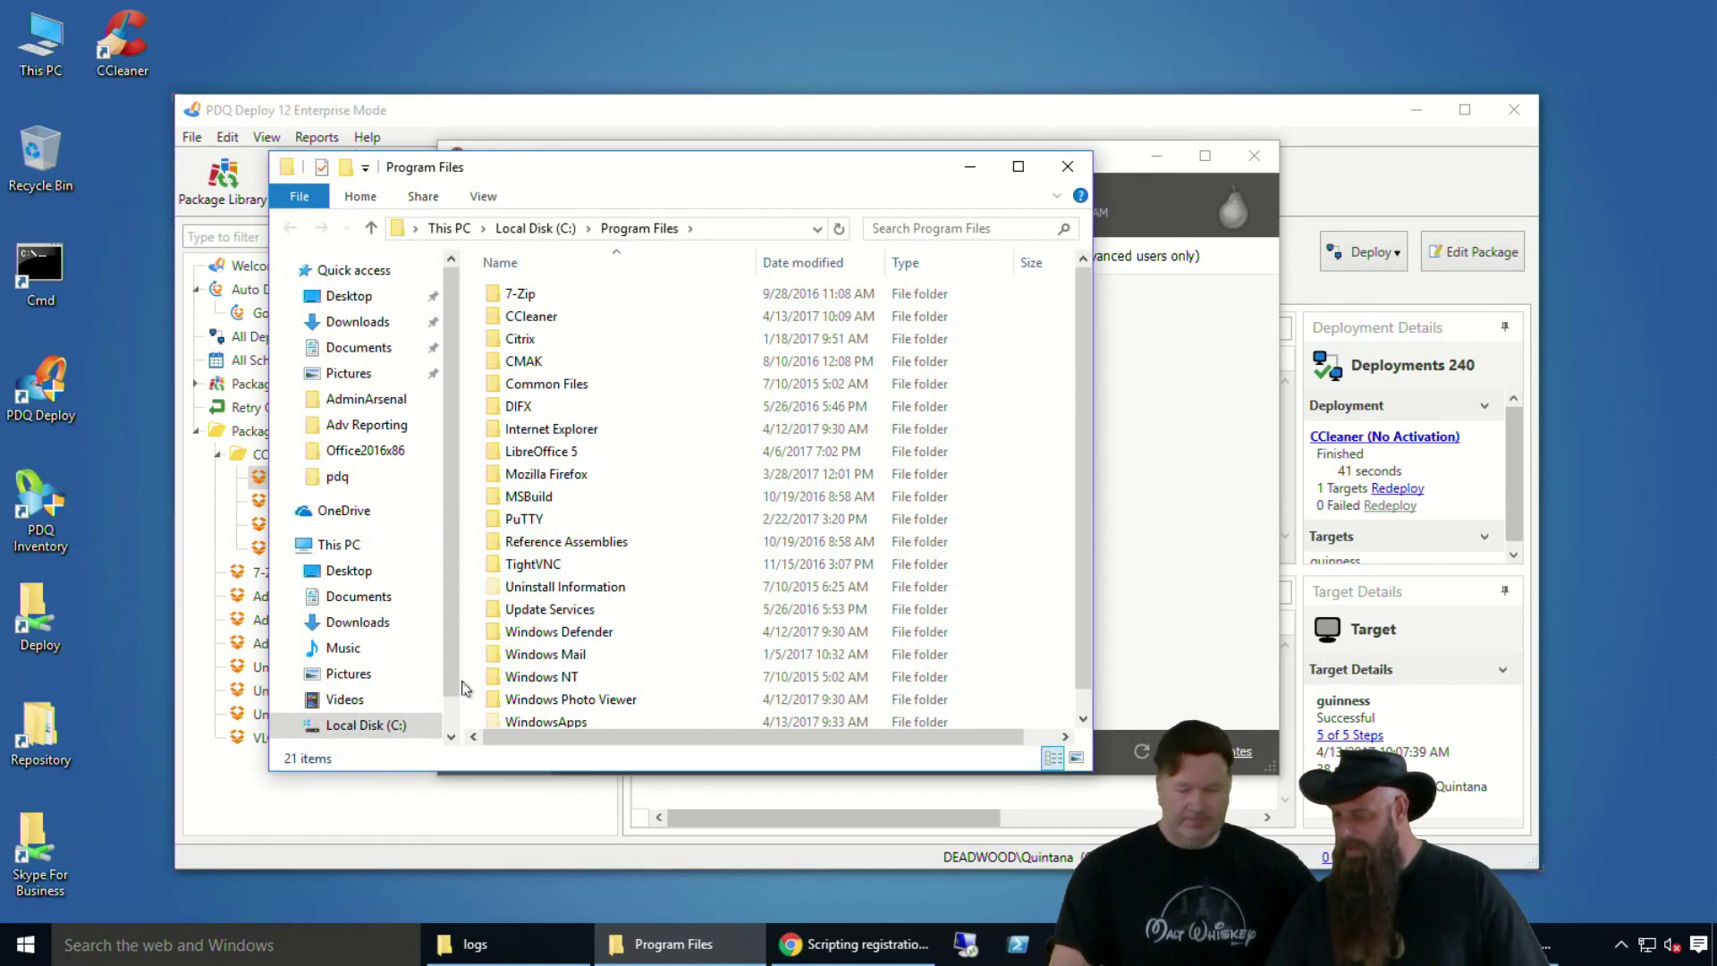
left_click(550, 323)
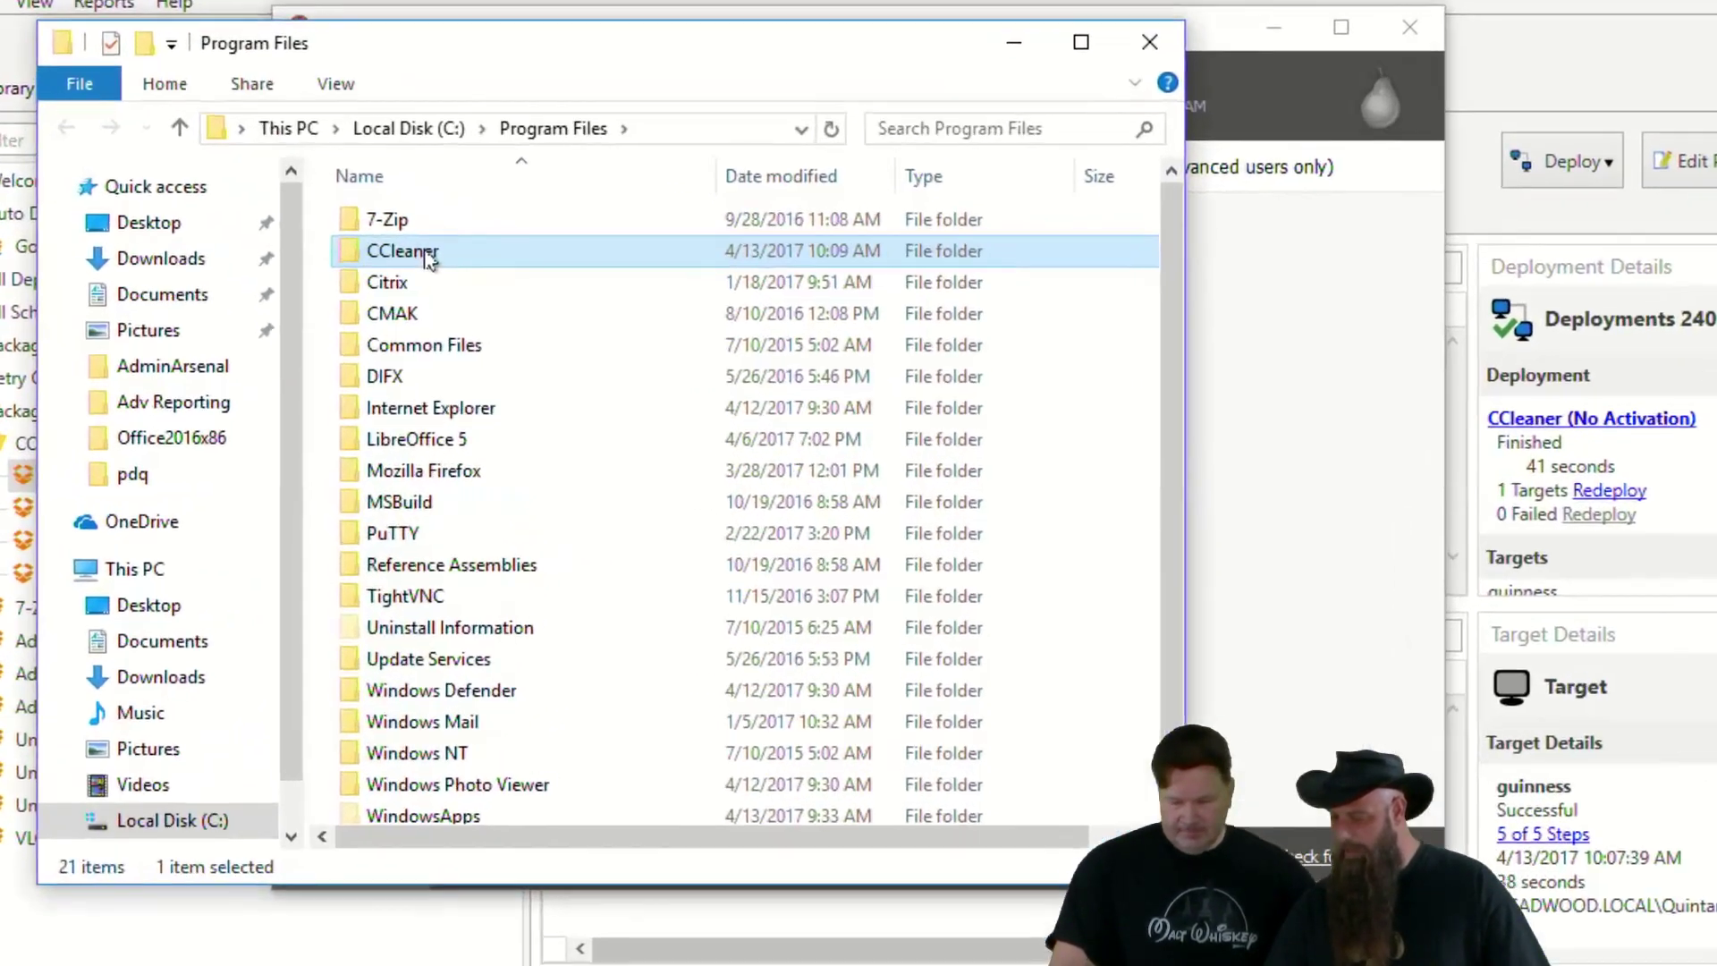
double_click(427, 254)
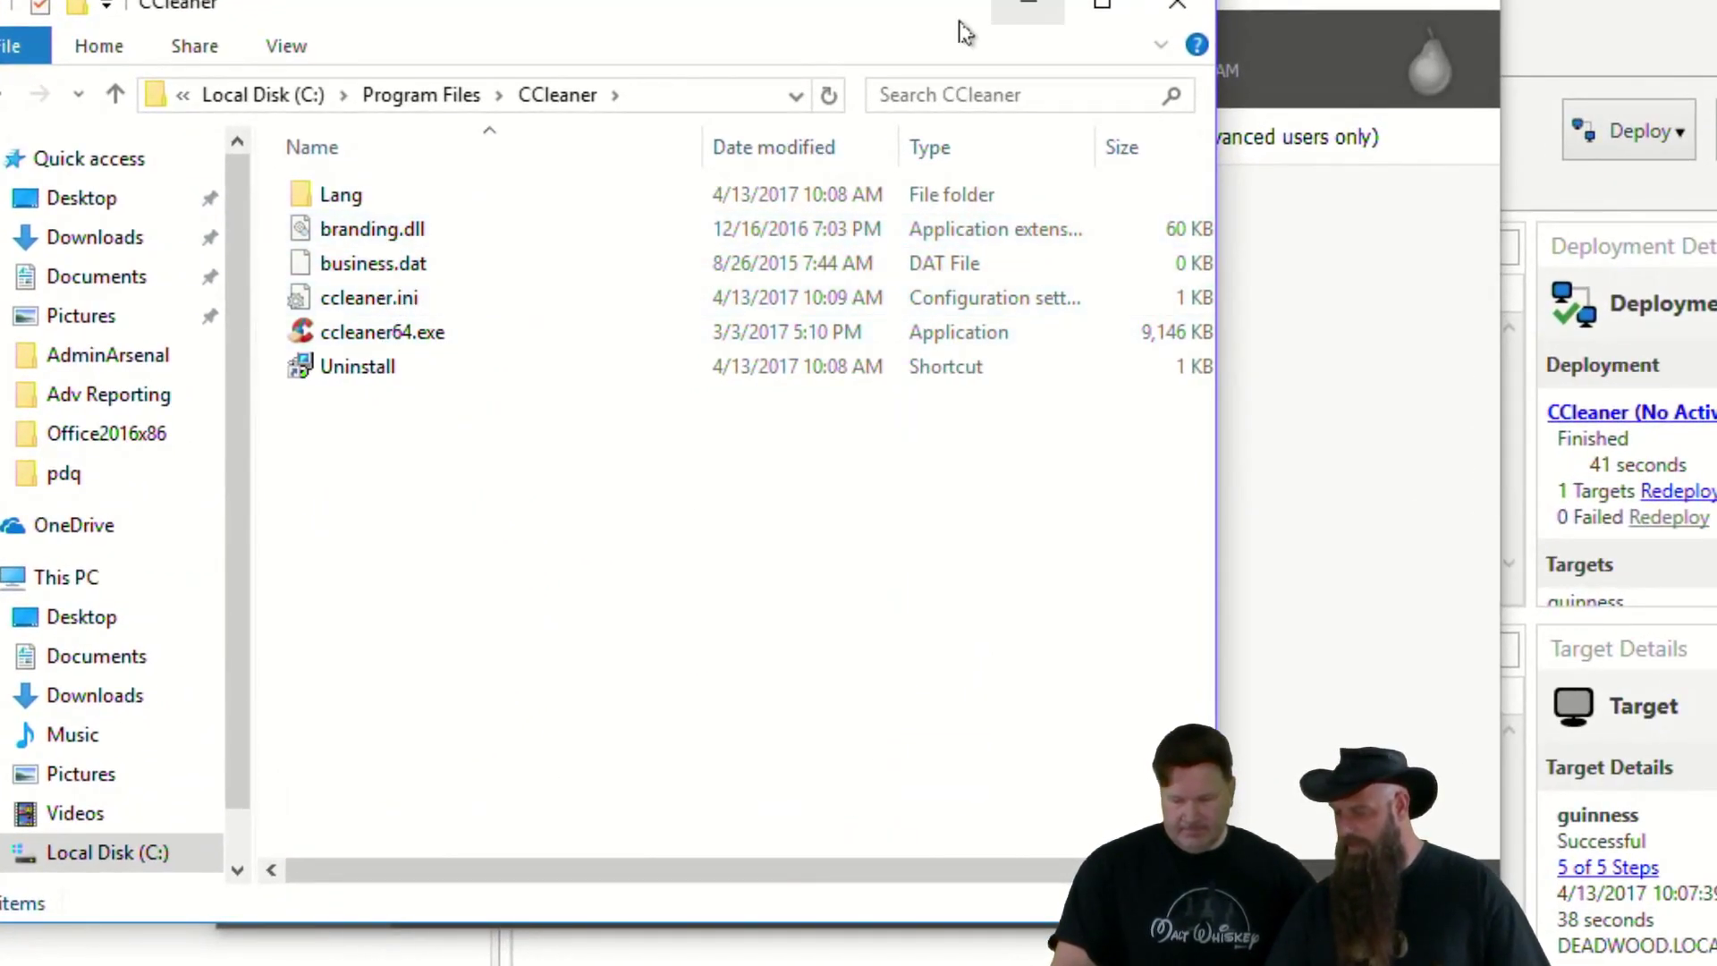
left_click_drag(839, 11, 684, 136)
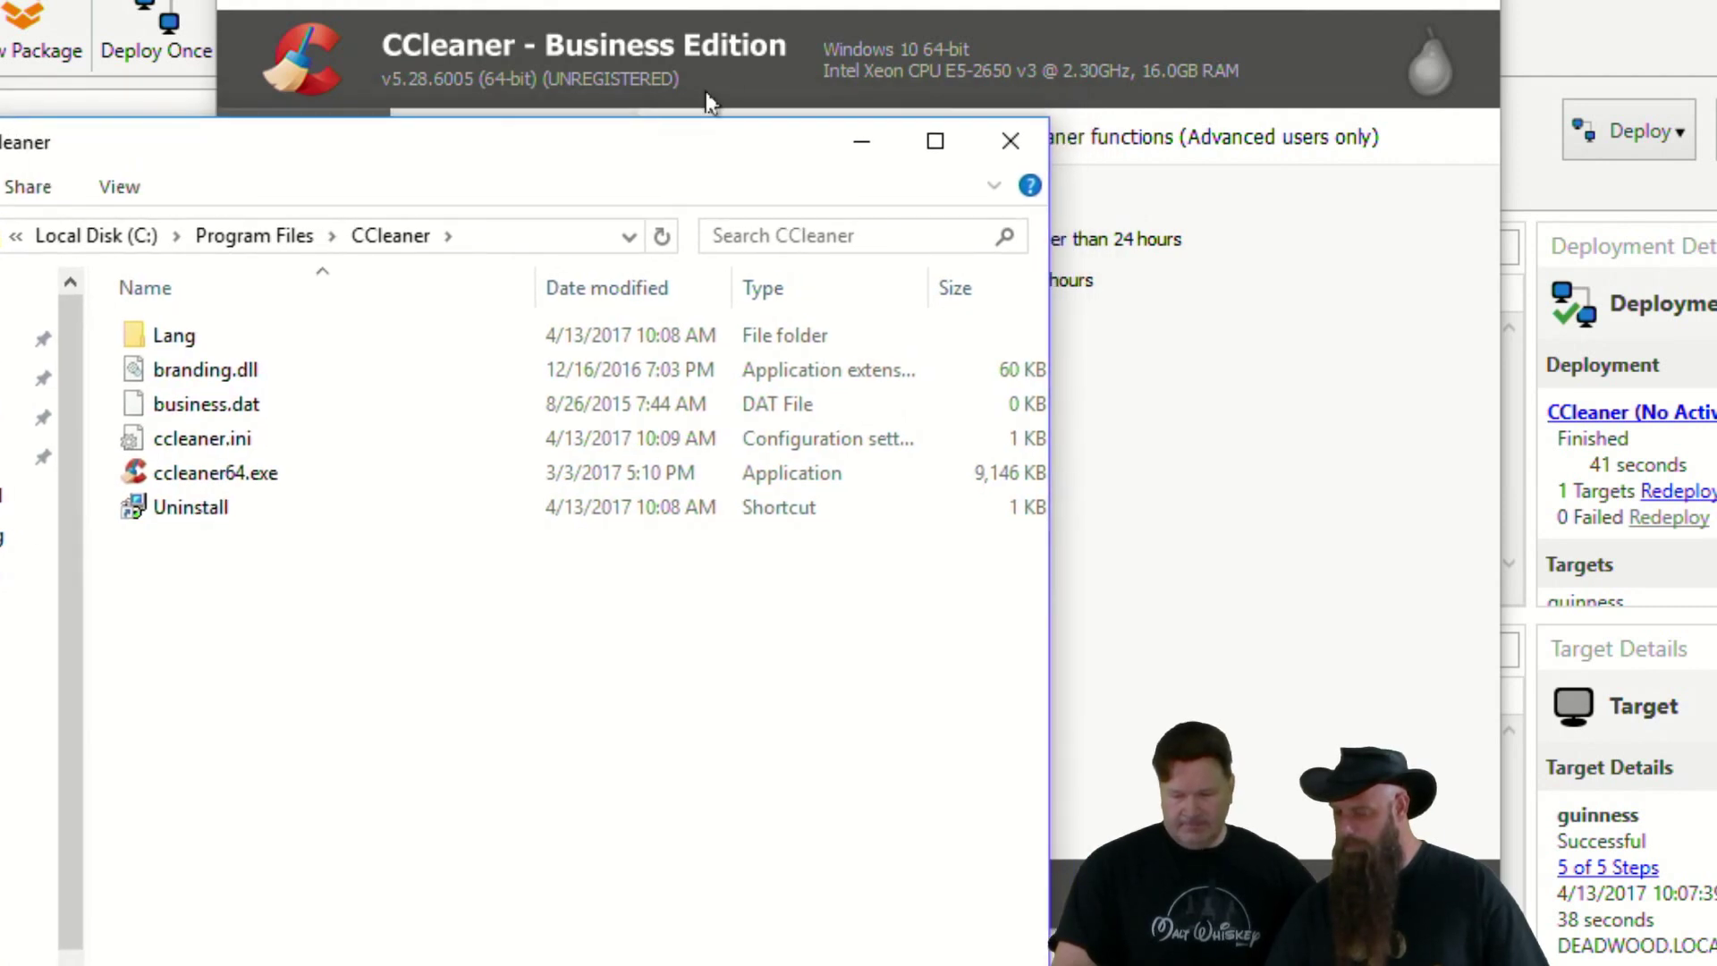
- Enable the Recycle Bin 24-hour limit, hidden warnings, closing after cleaning, minimizing to System Tray and skipping the User Account Control warning in CCleaner
left_click(857, 32)
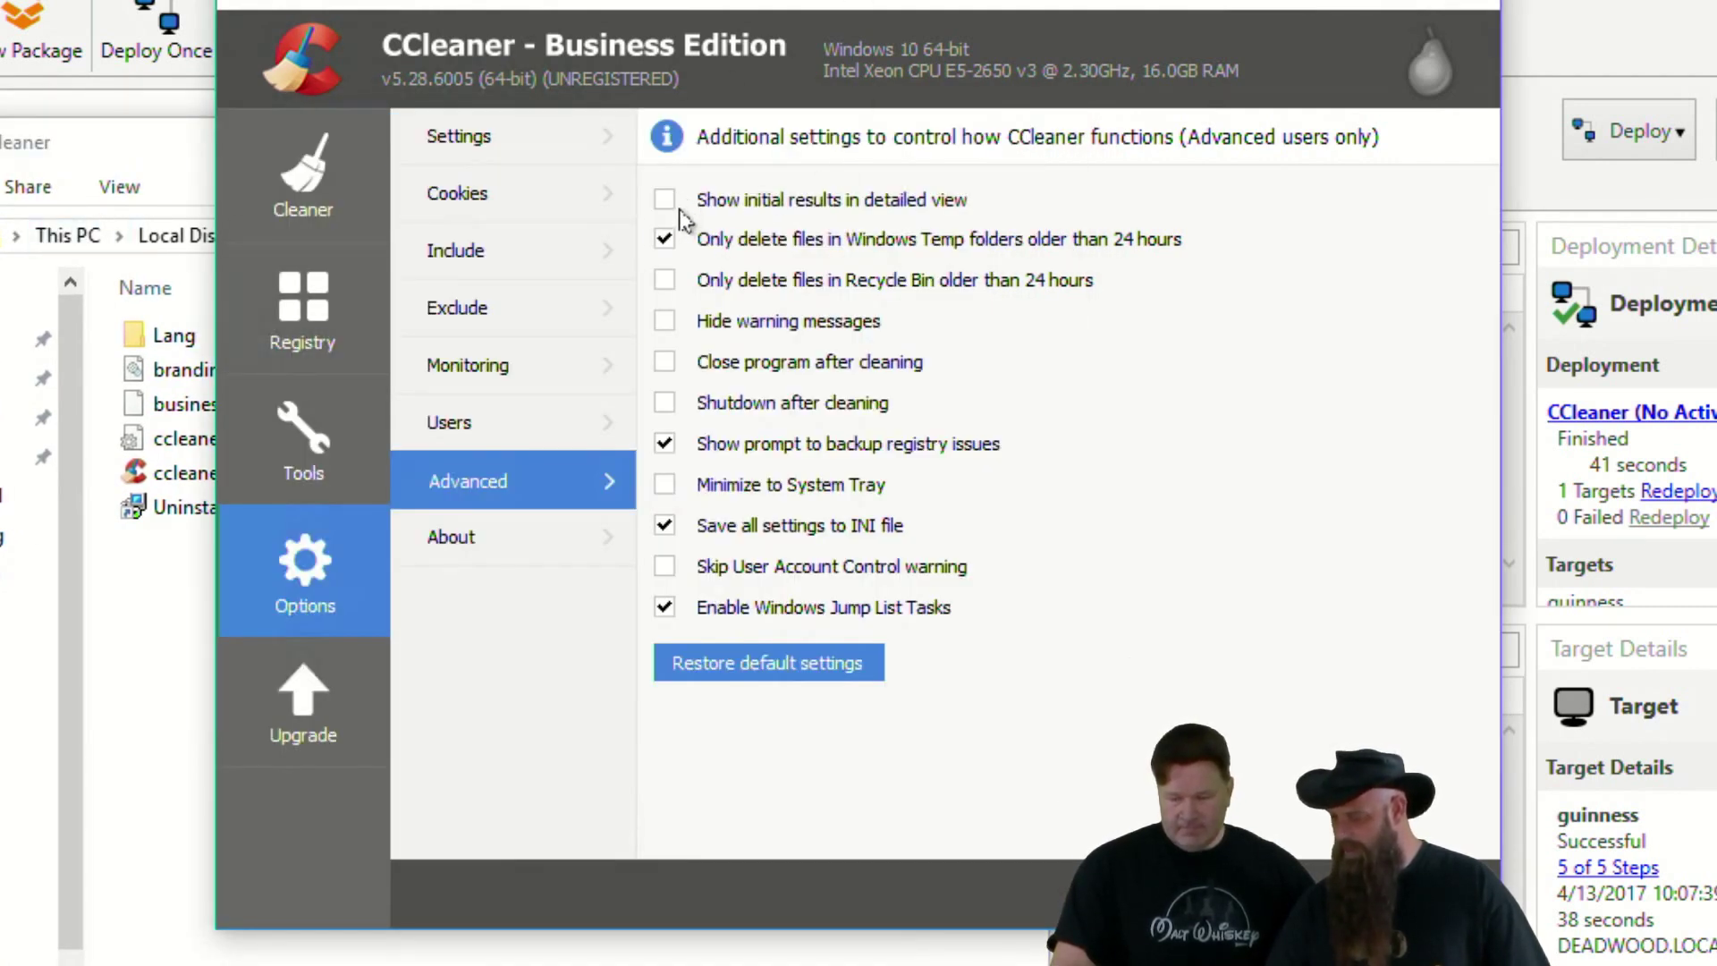
left_click(665, 283)
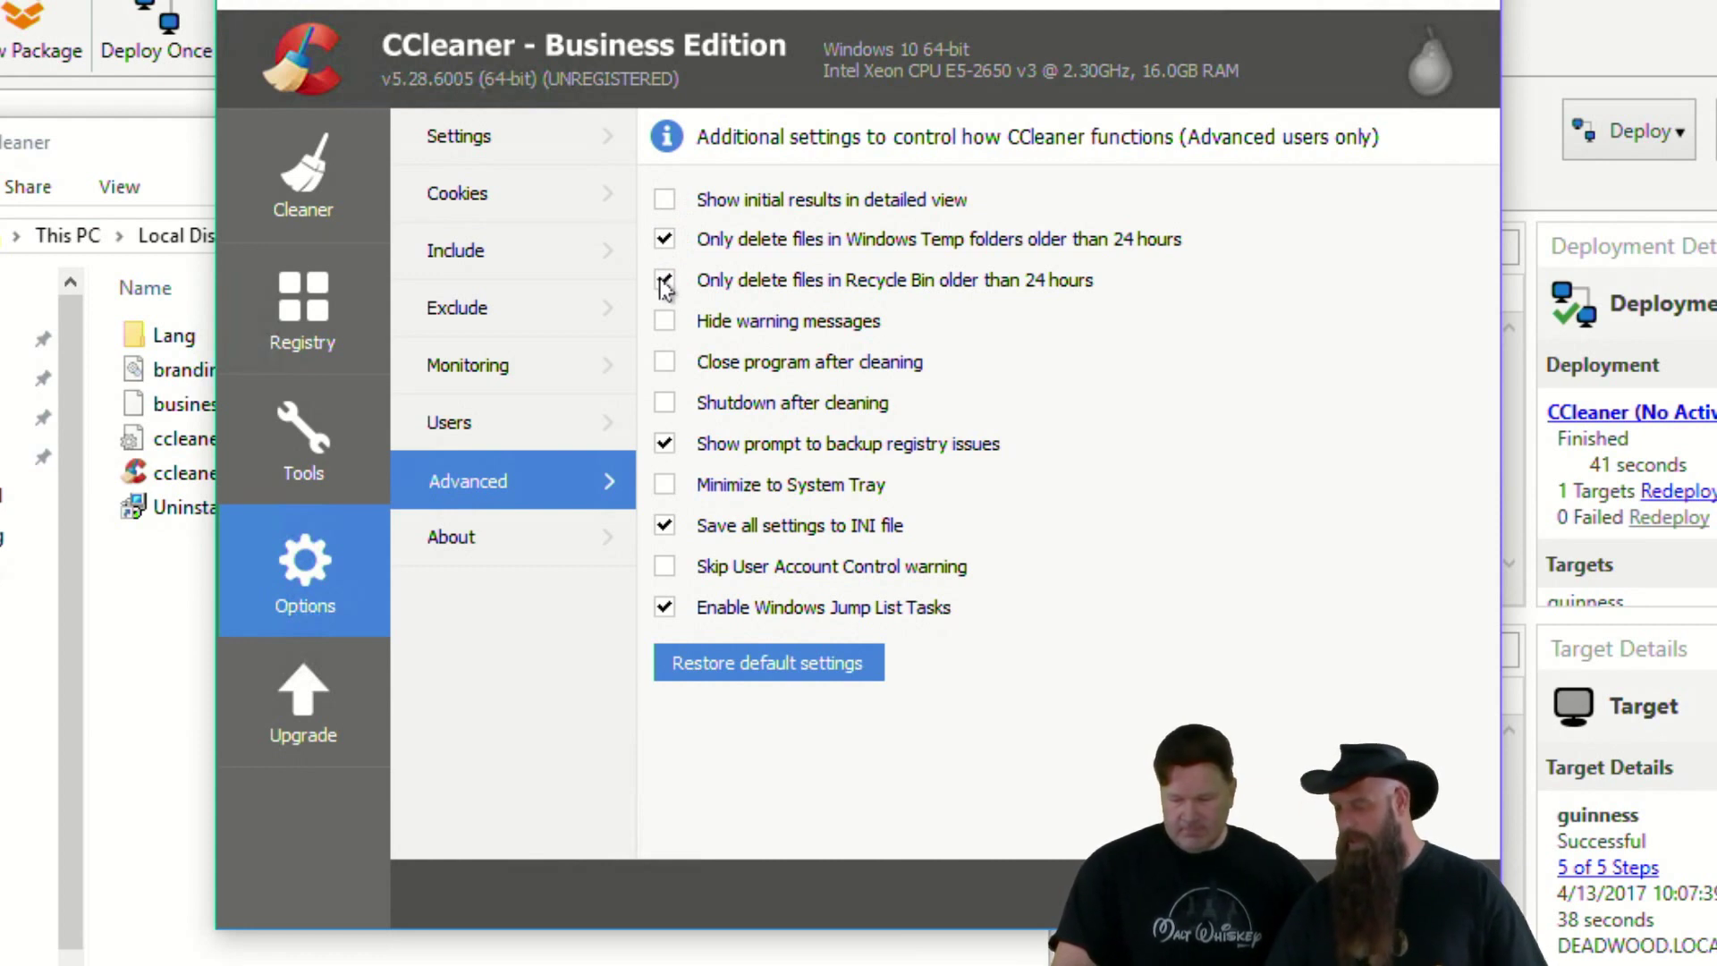
left_click(666, 324)
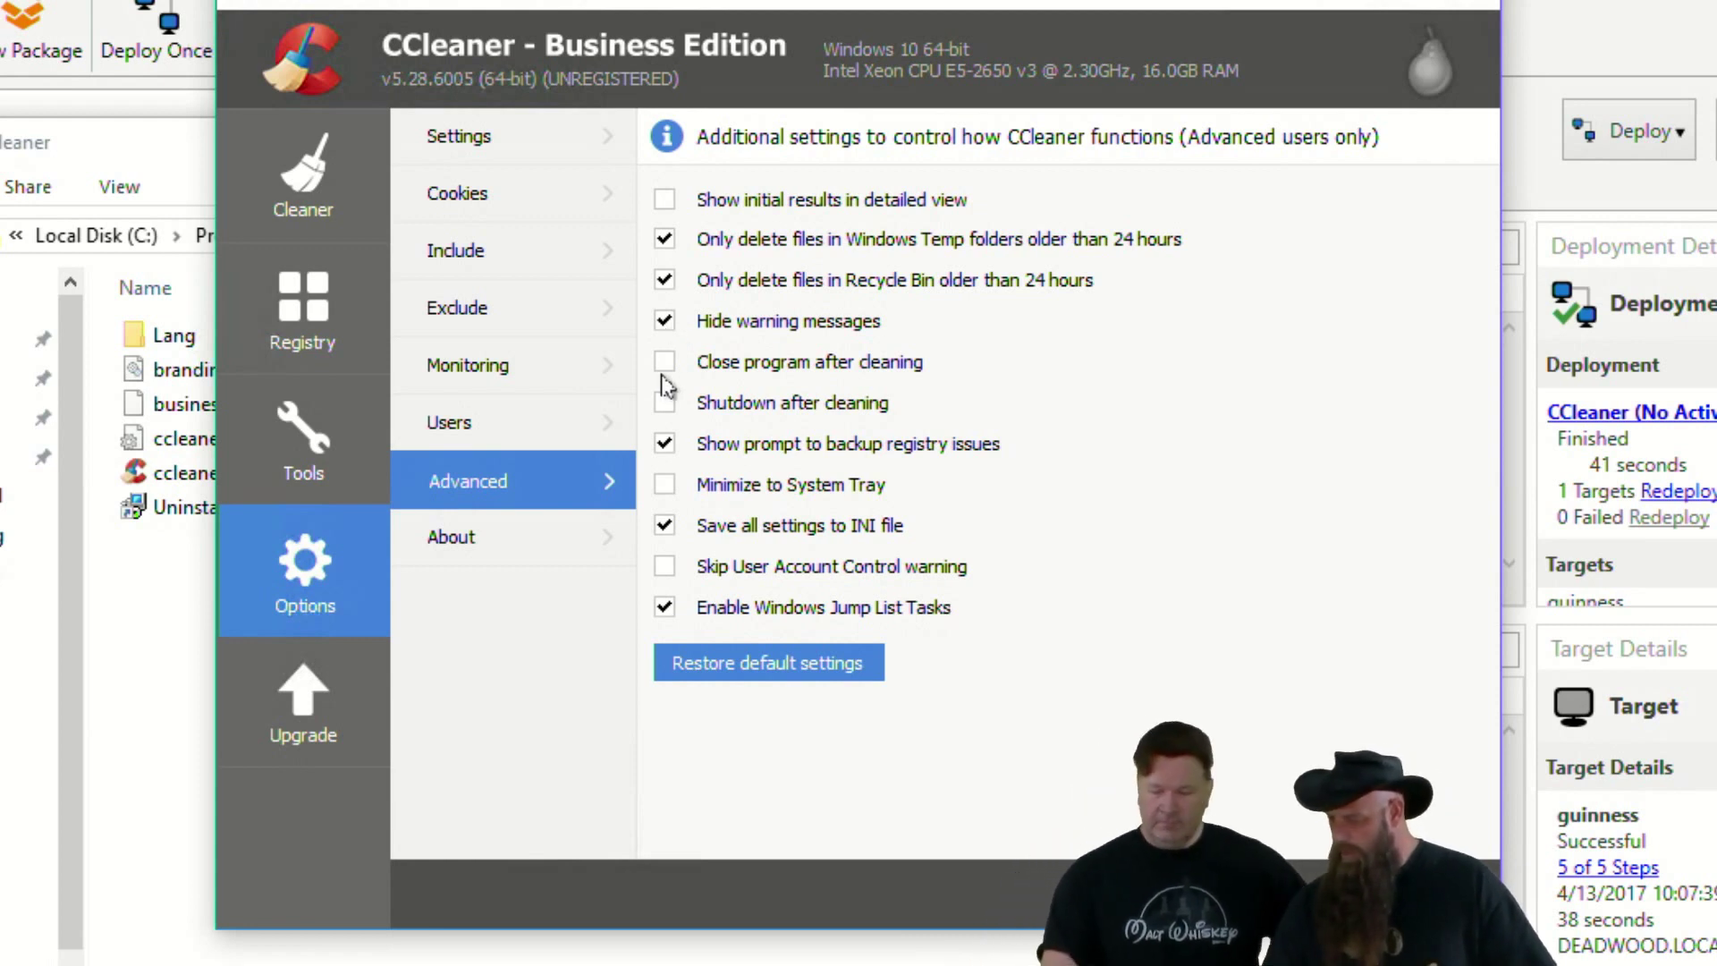
left_click(664, 361)
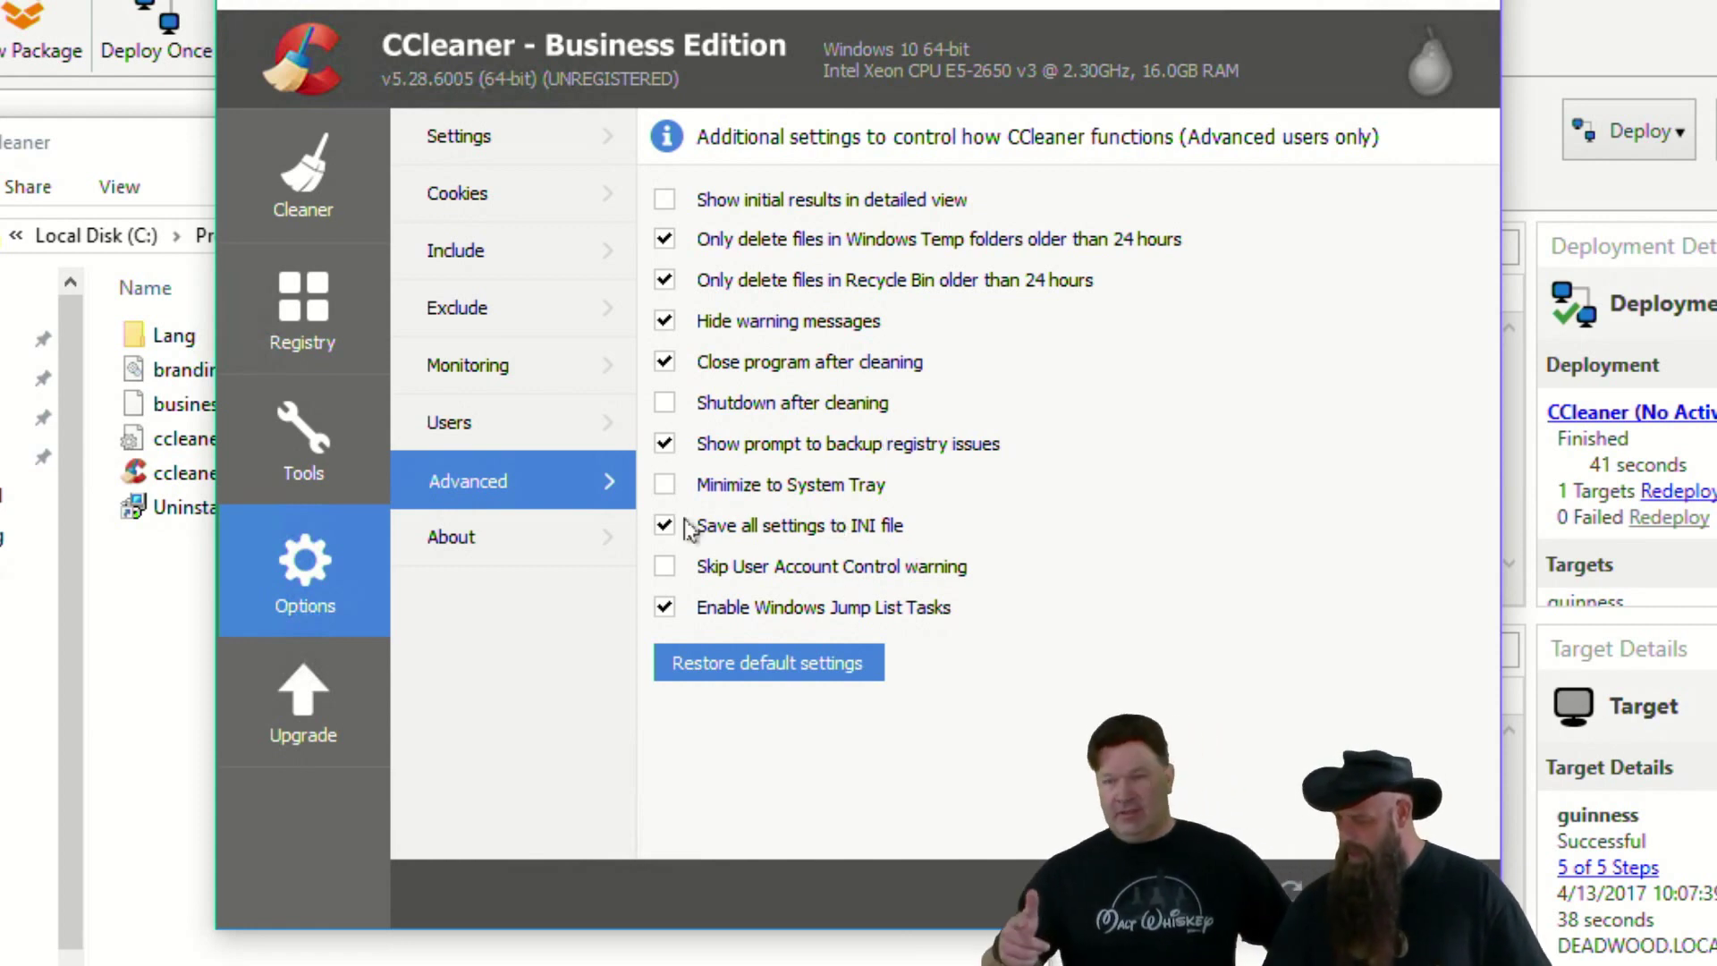
left_click(667, 488)
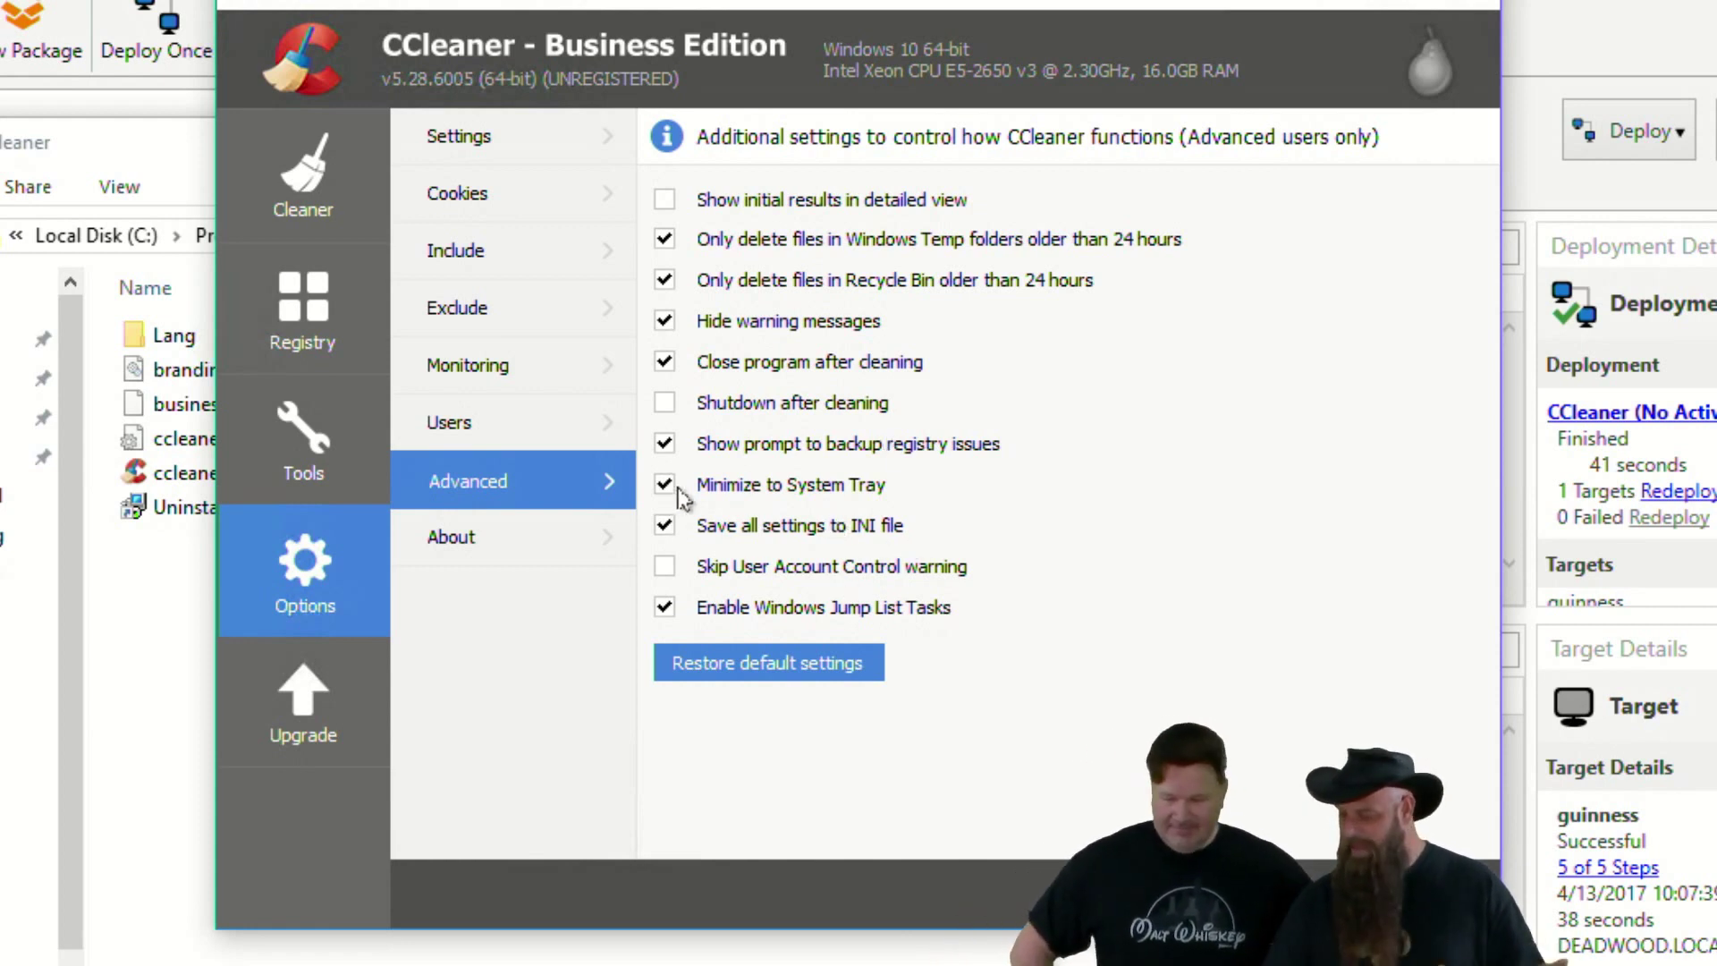
left_click(666, 567)
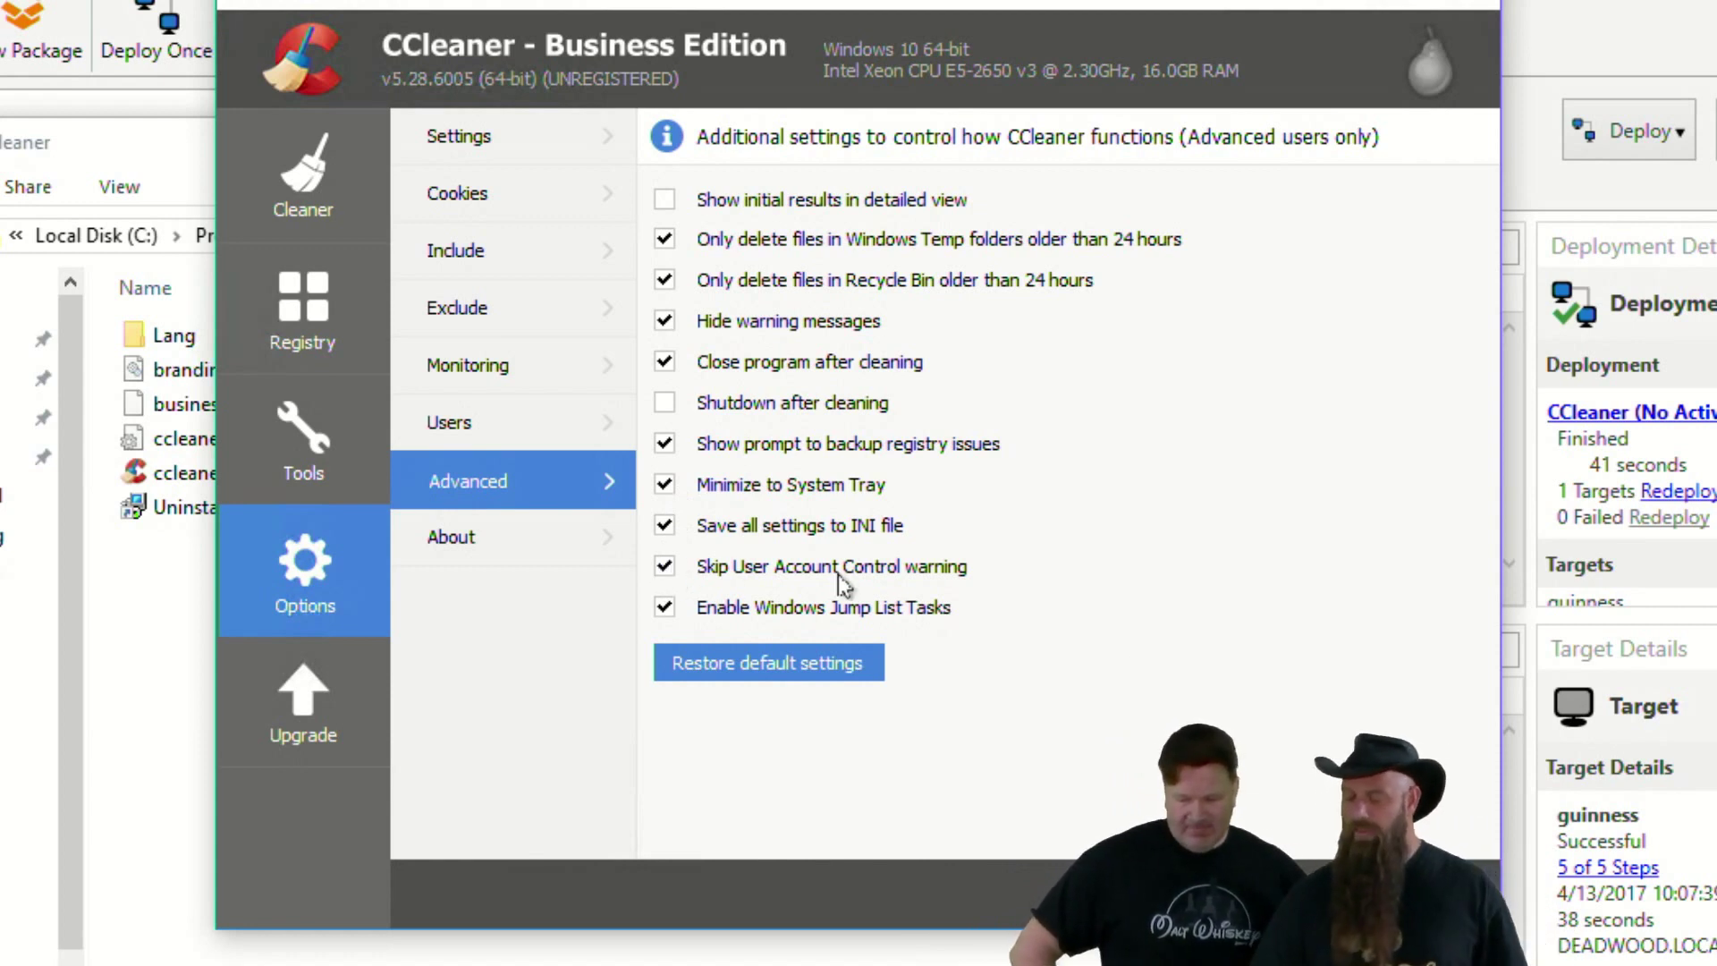
- Add the folder C:\Windows\AdminArsenal with all file types to CCleaner's exclusion list
left_click(488, 313)
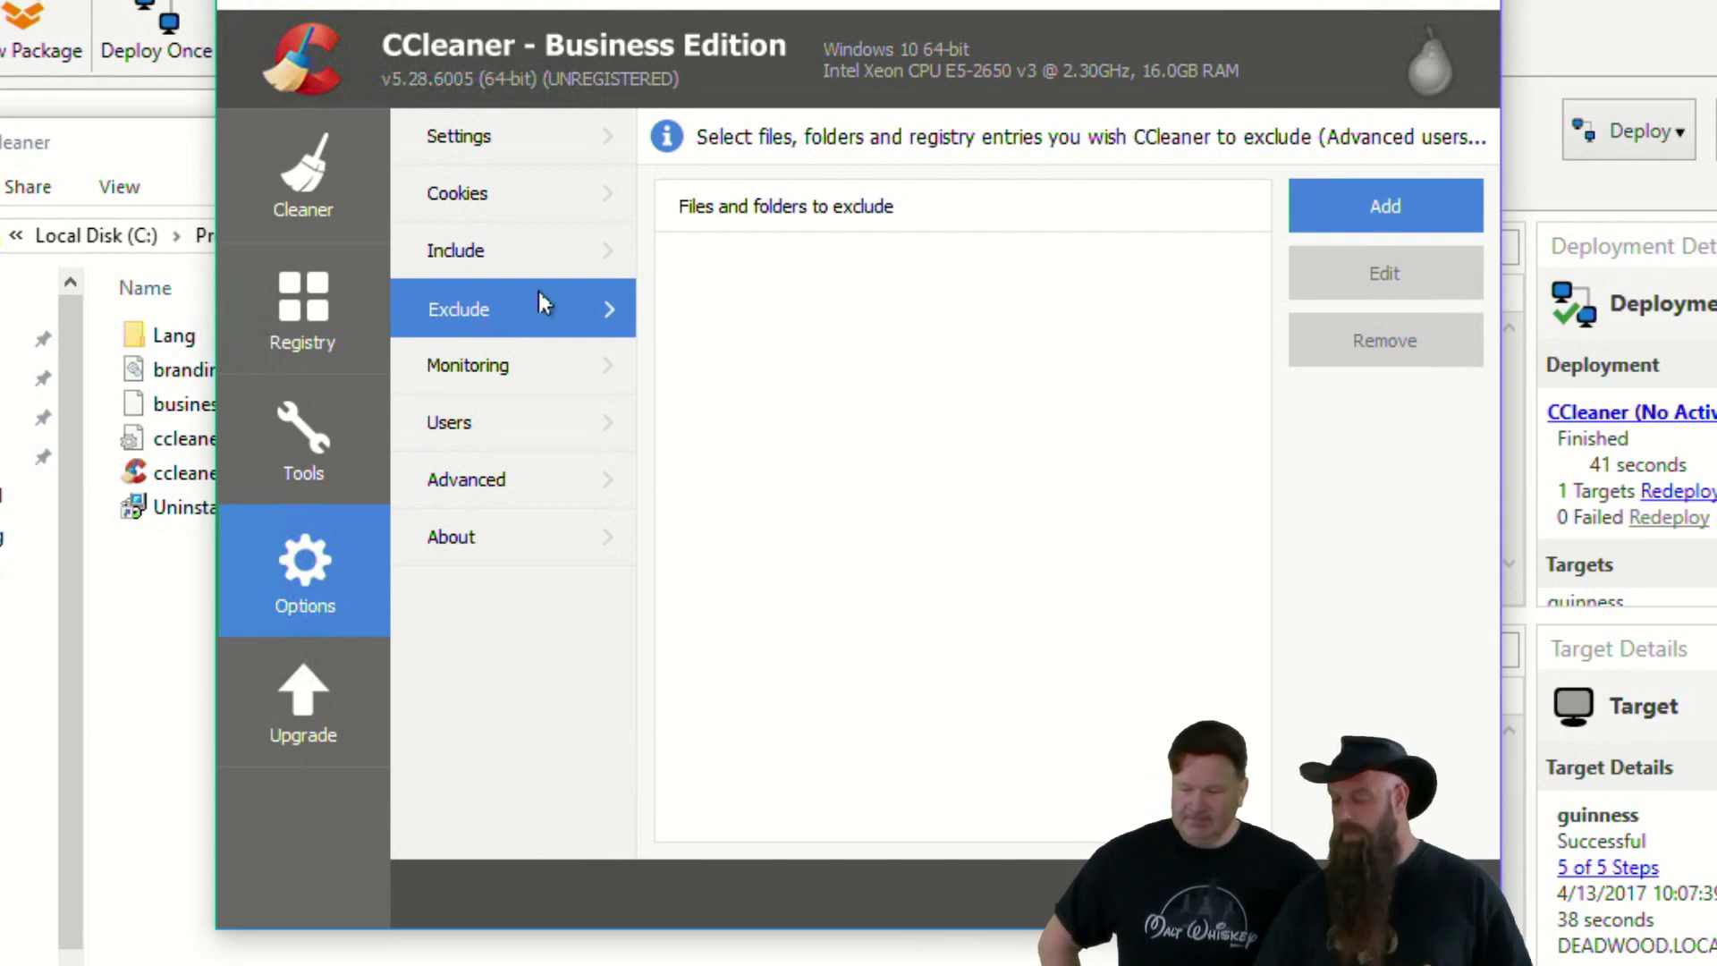
left_click(1389, 216)
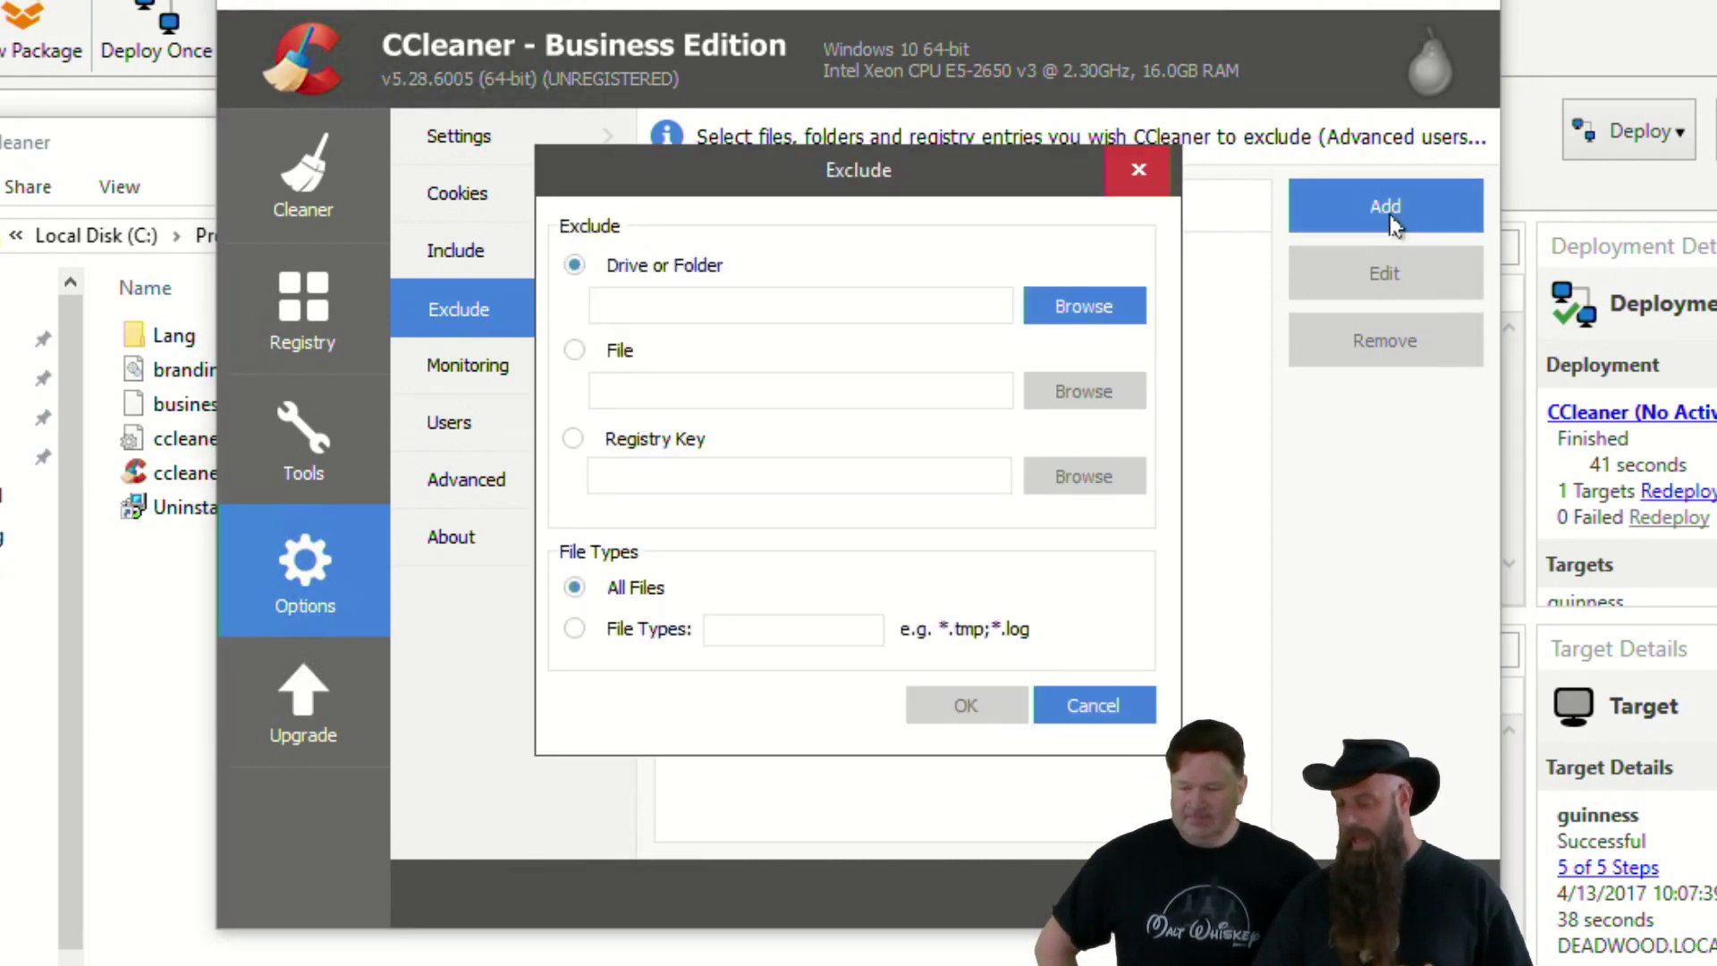
left_click(1062, 322)
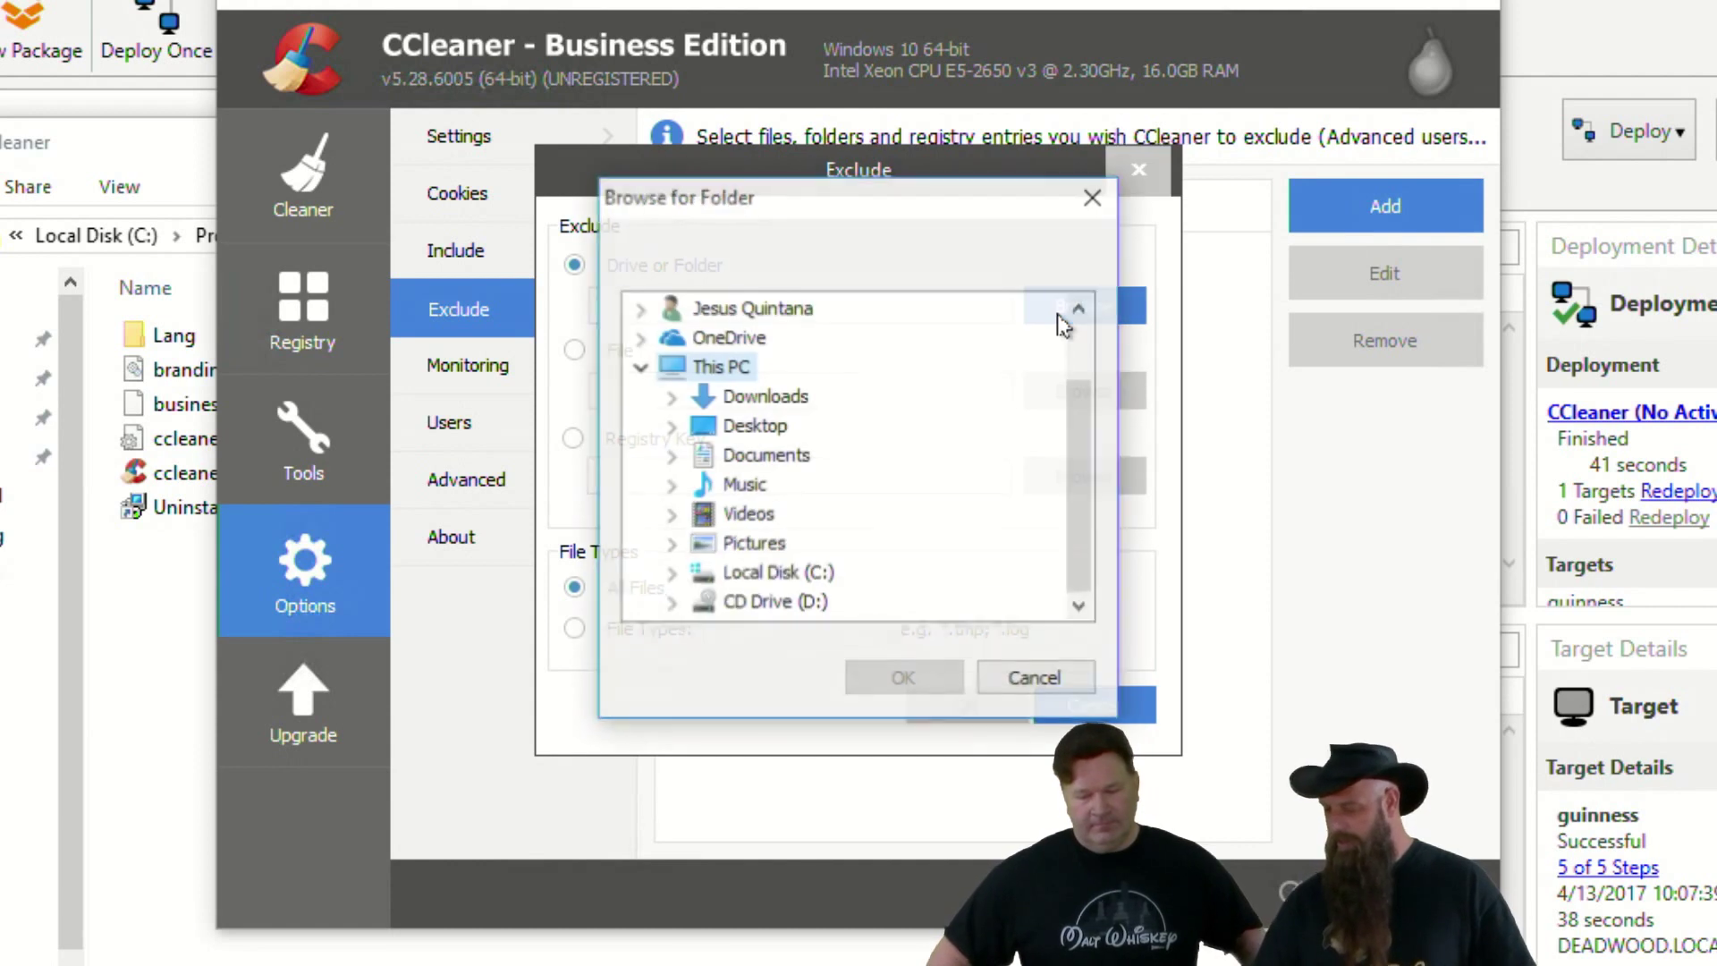
left_click(671, 576)
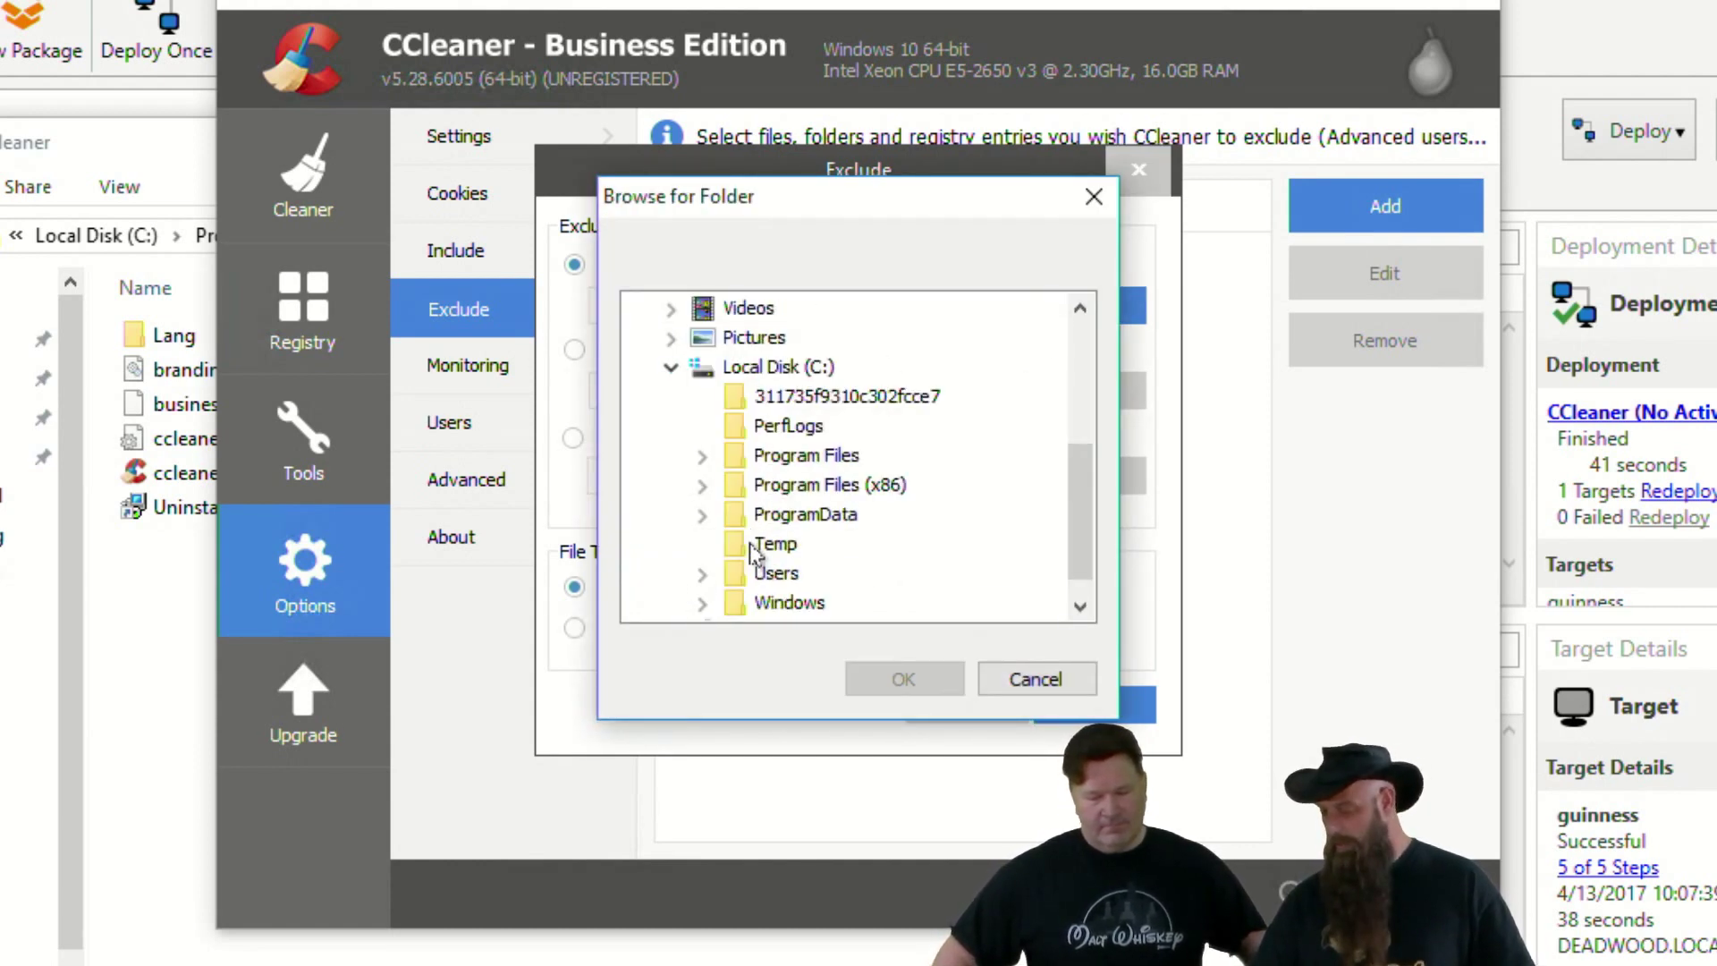
scroll(756, 572, "down", 1)
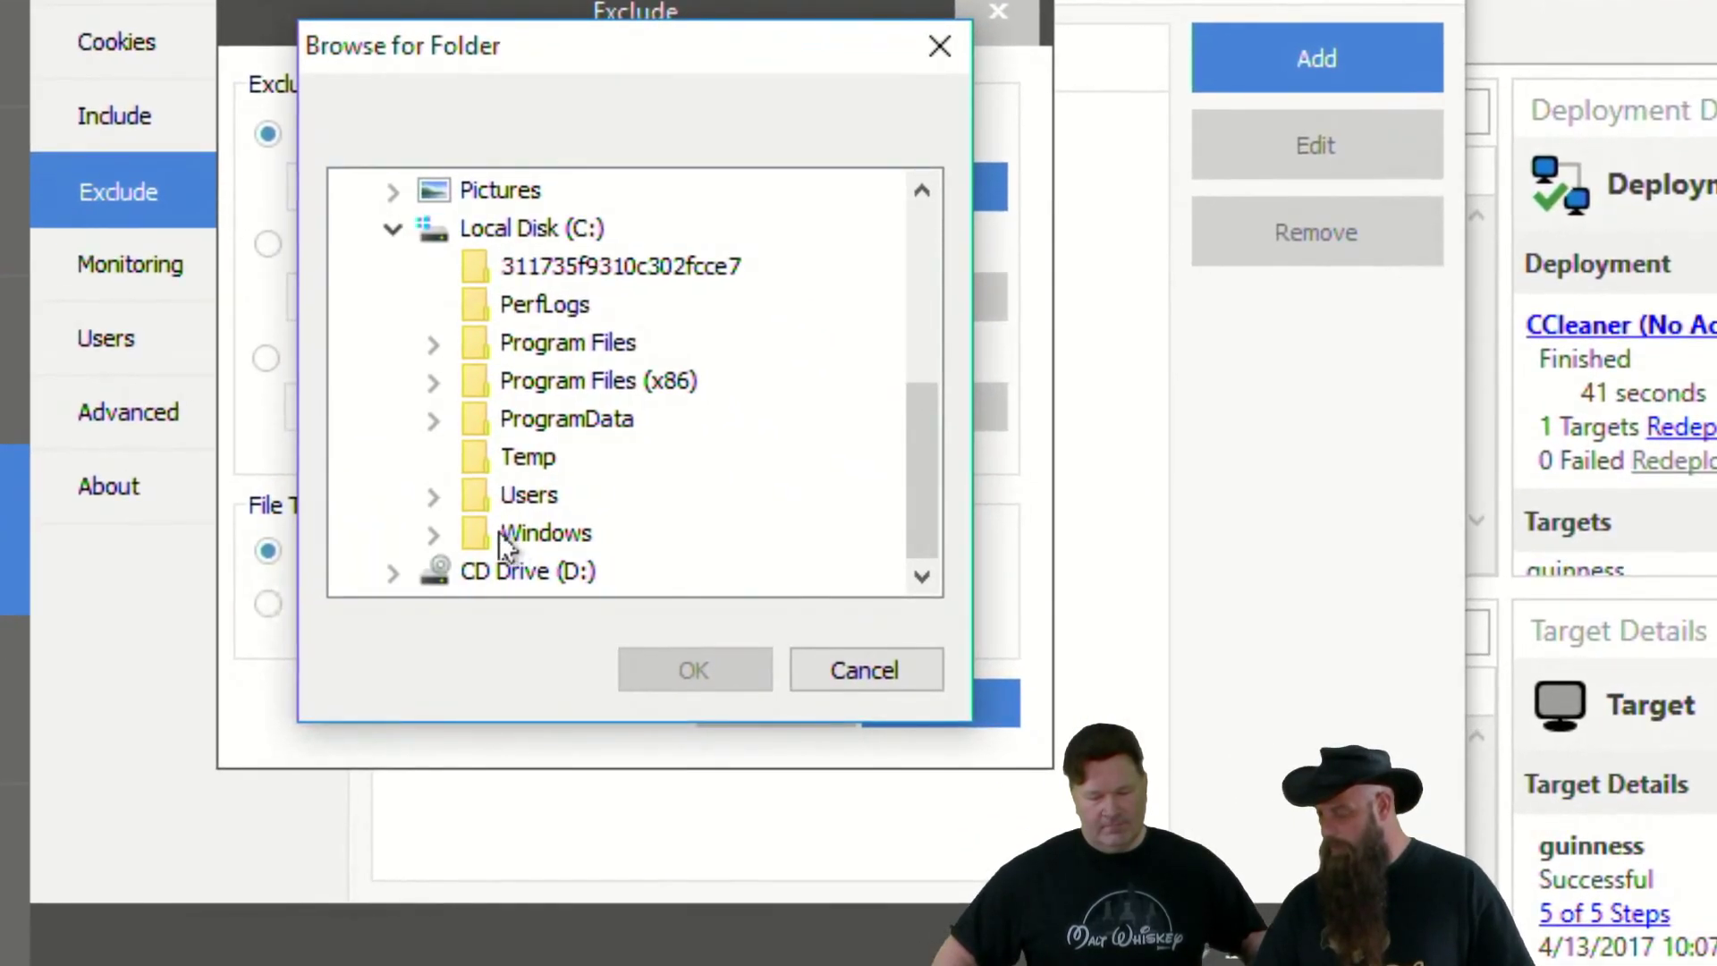
left_click(435, 534)
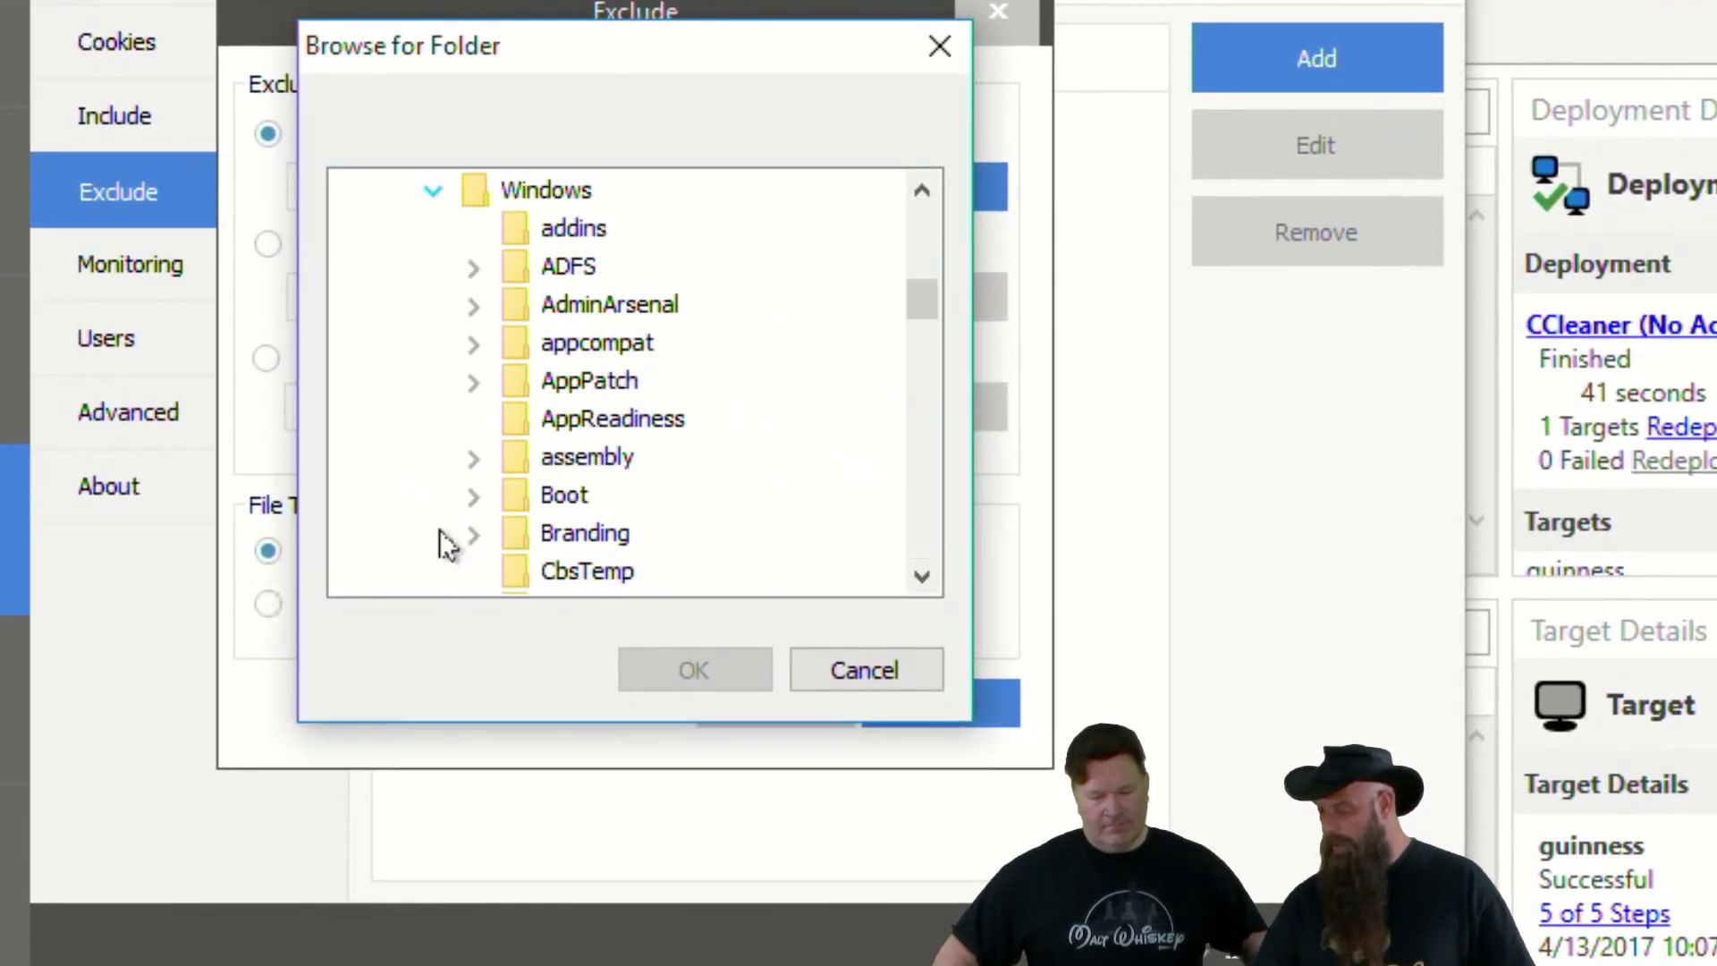
left_click(552, 306)
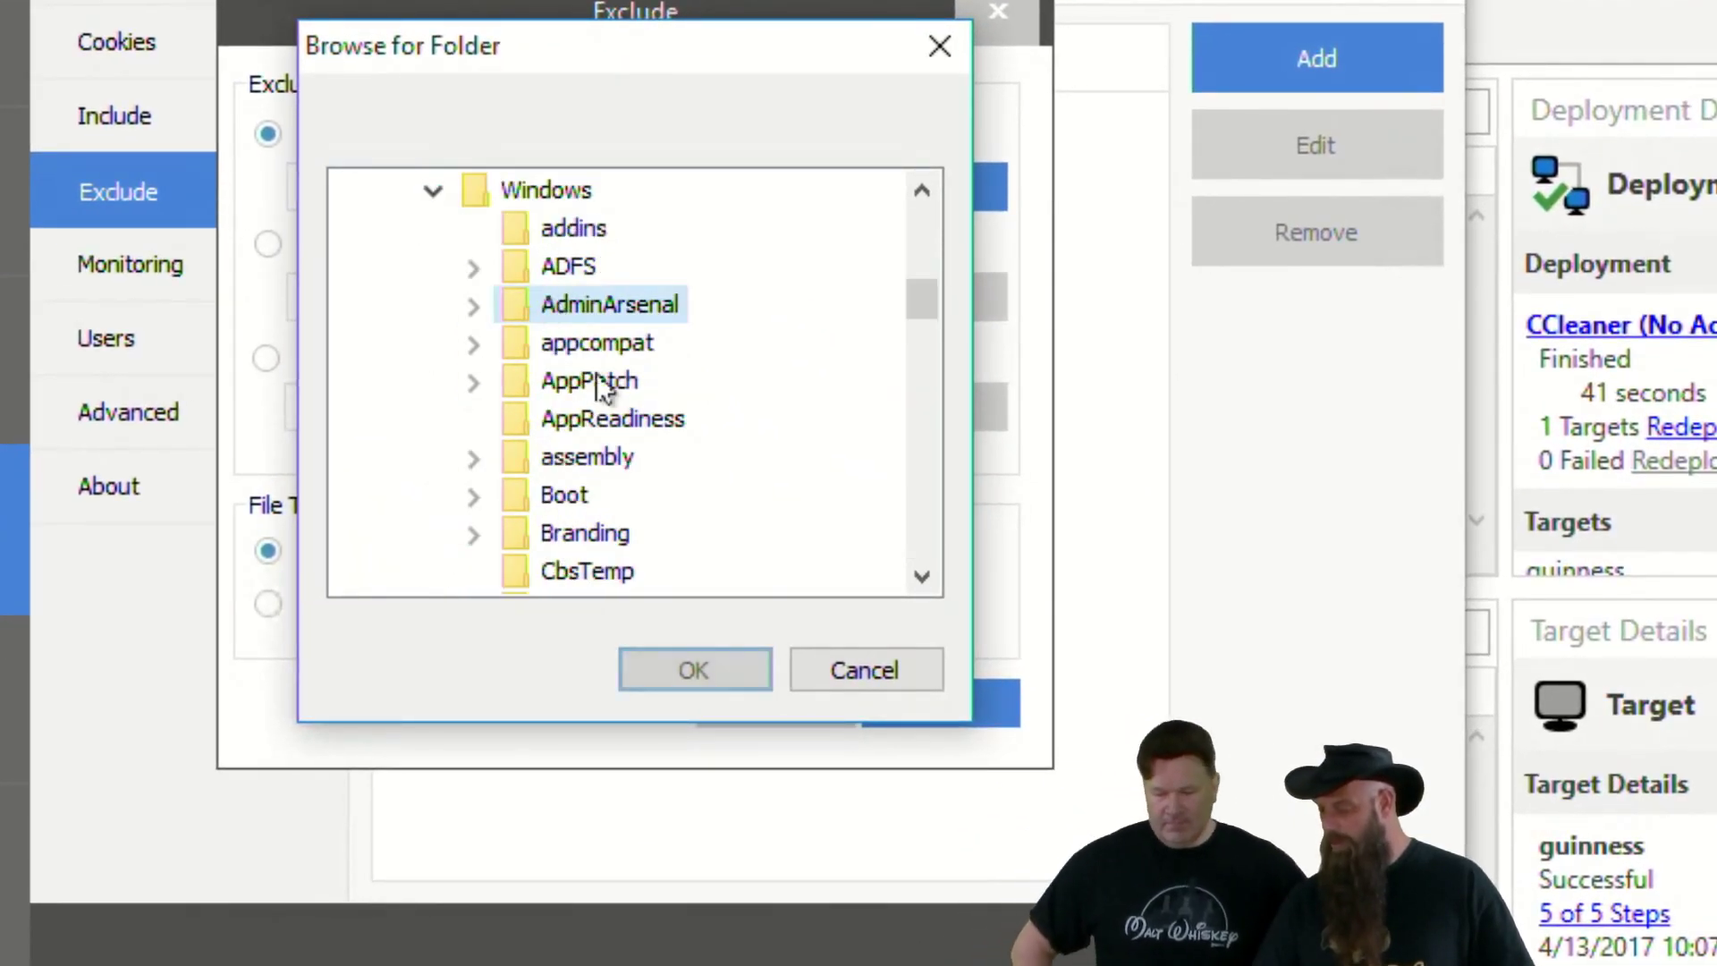
left_click(698, 669)
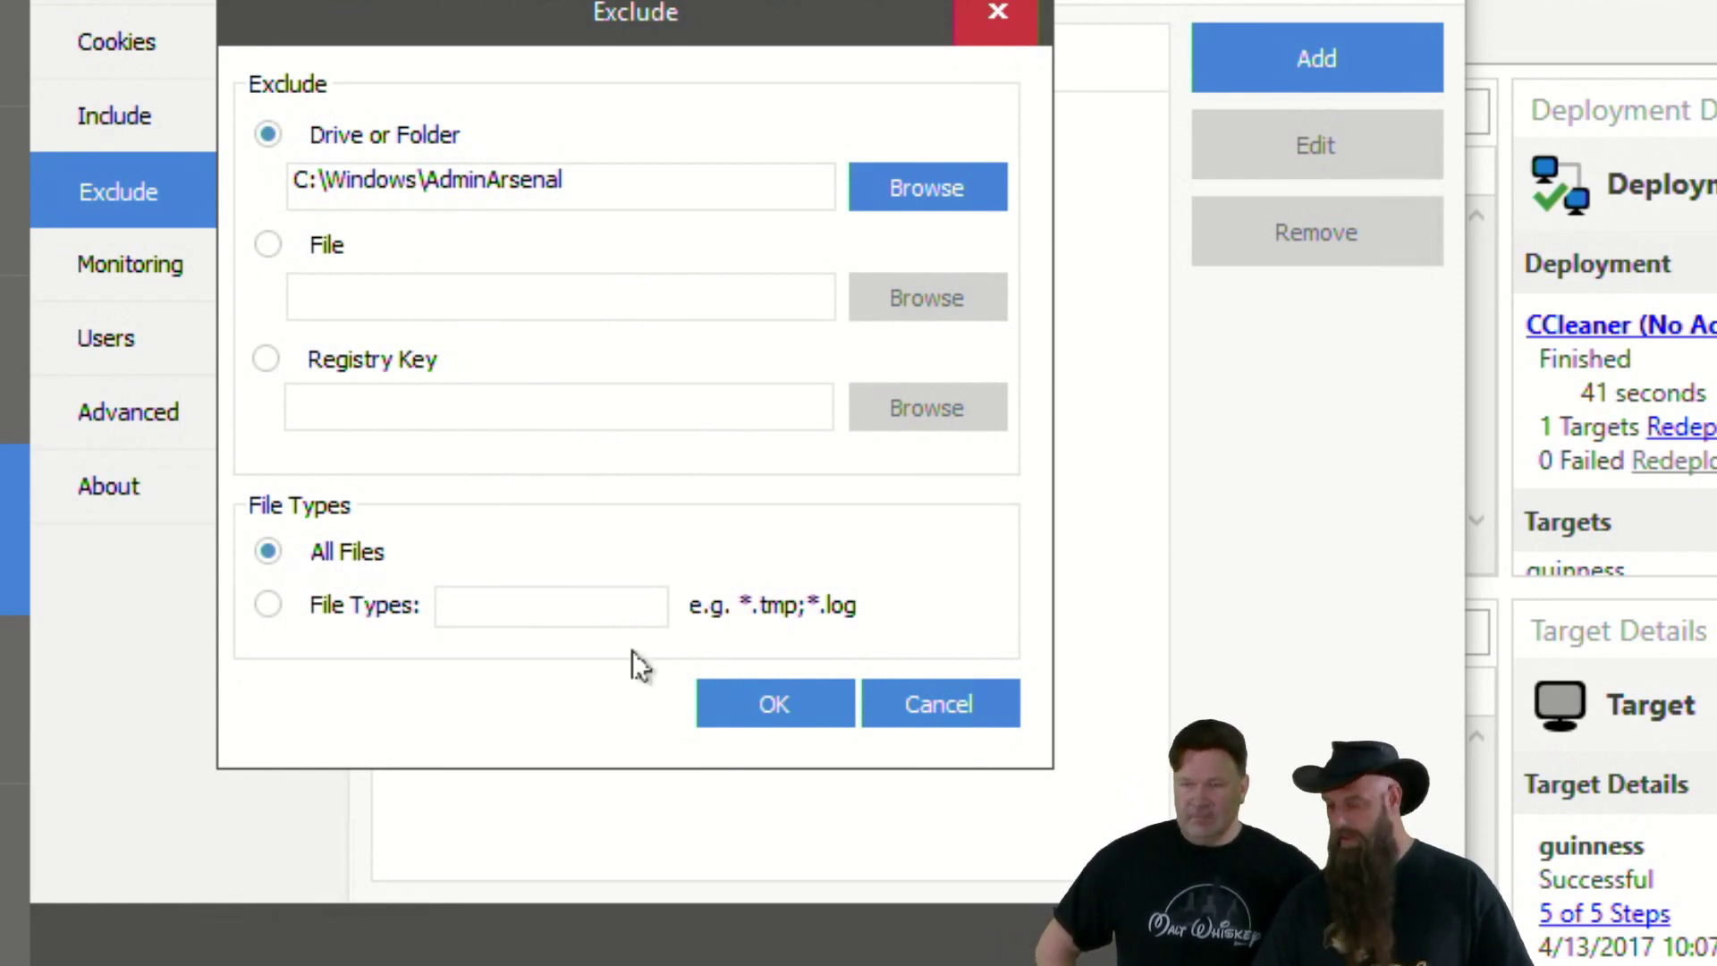
left_click(784, 707)
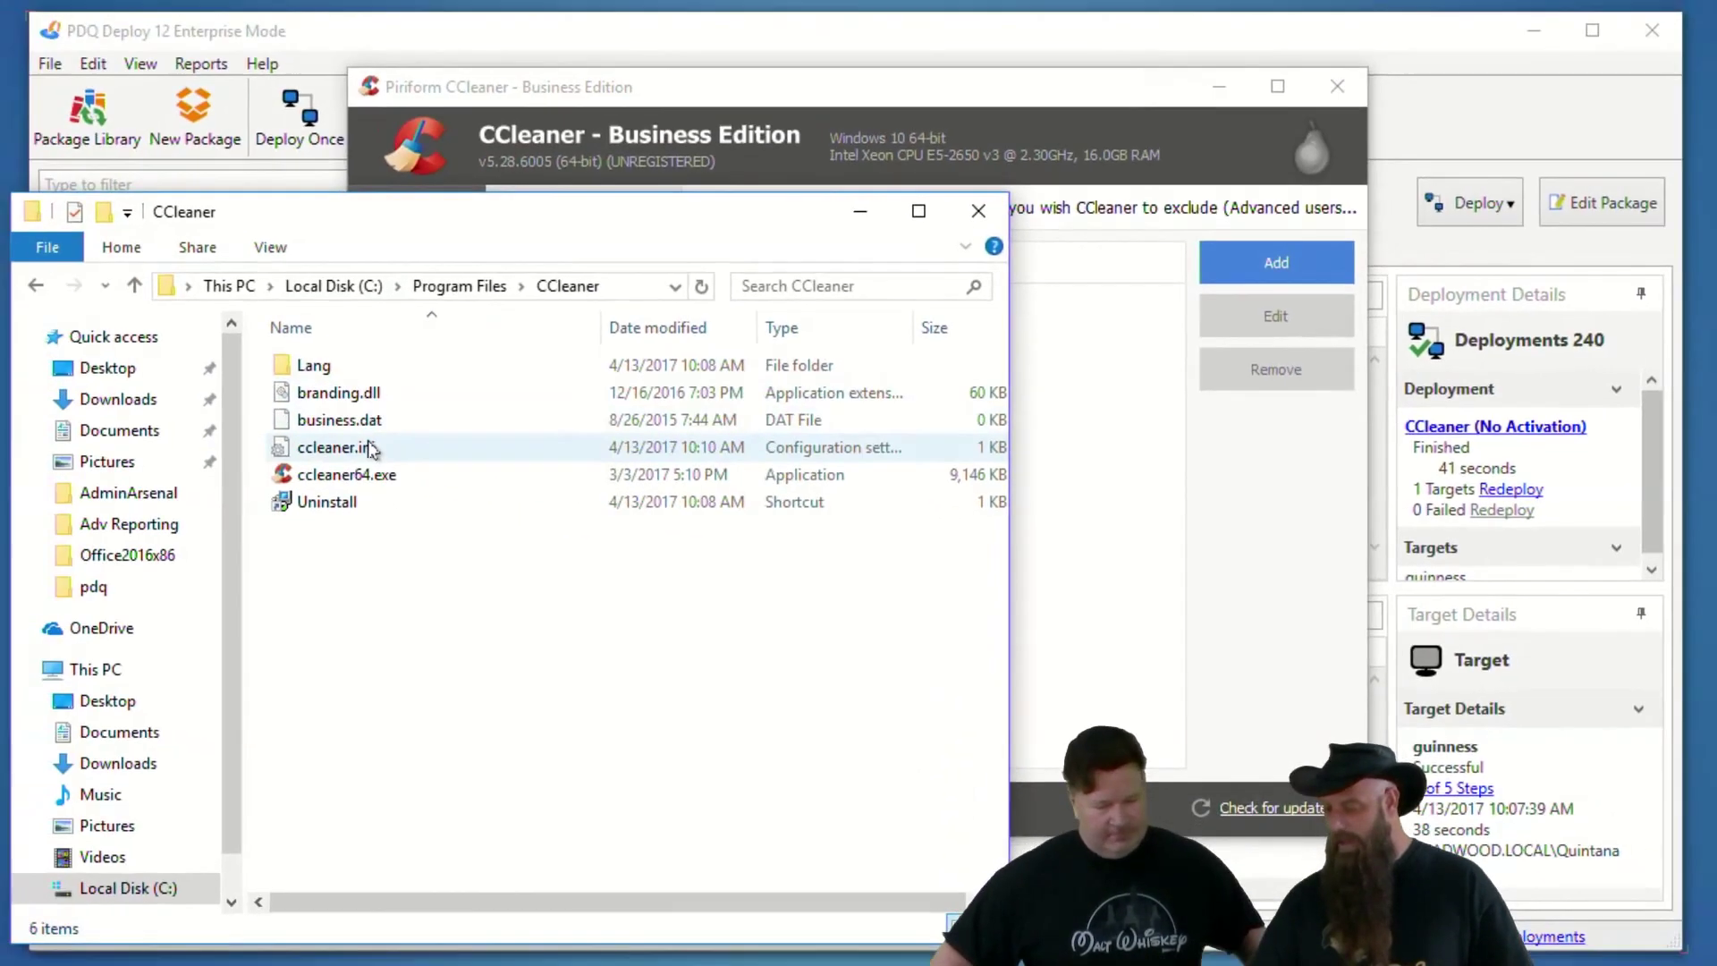
- Open ccleaner.ini to review the saved settings, and close the file and its folder window
double_click(370, 449)
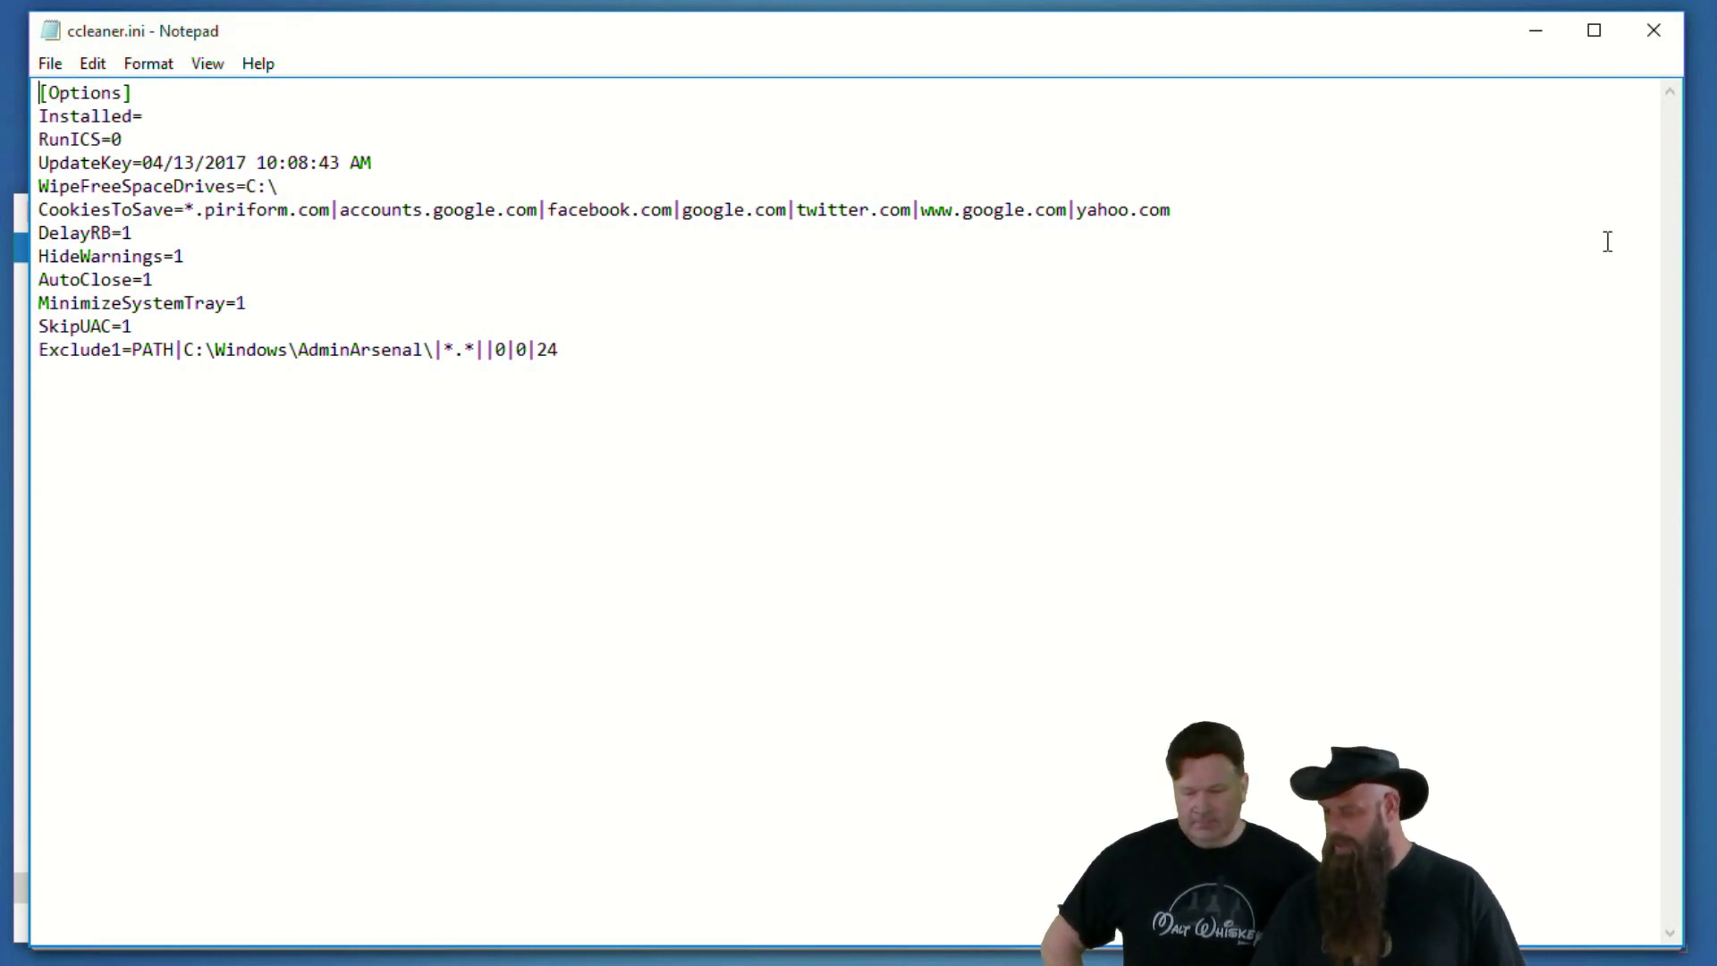
left_click(1654, 30)
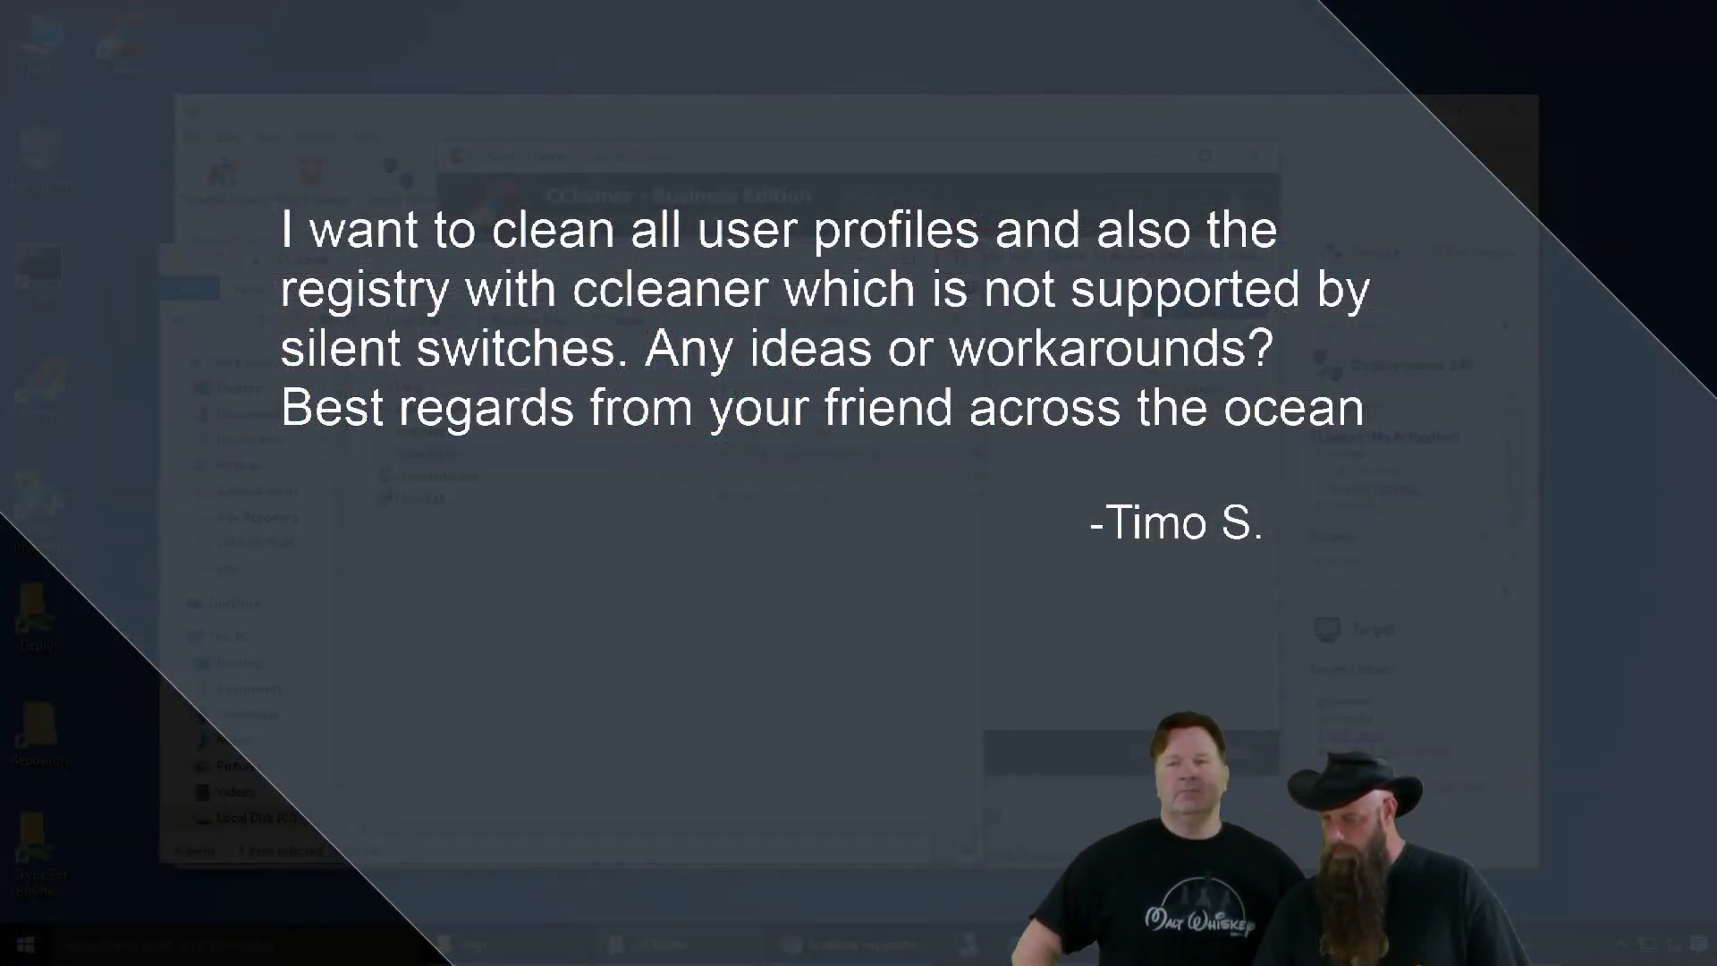
left_click(980, 211)
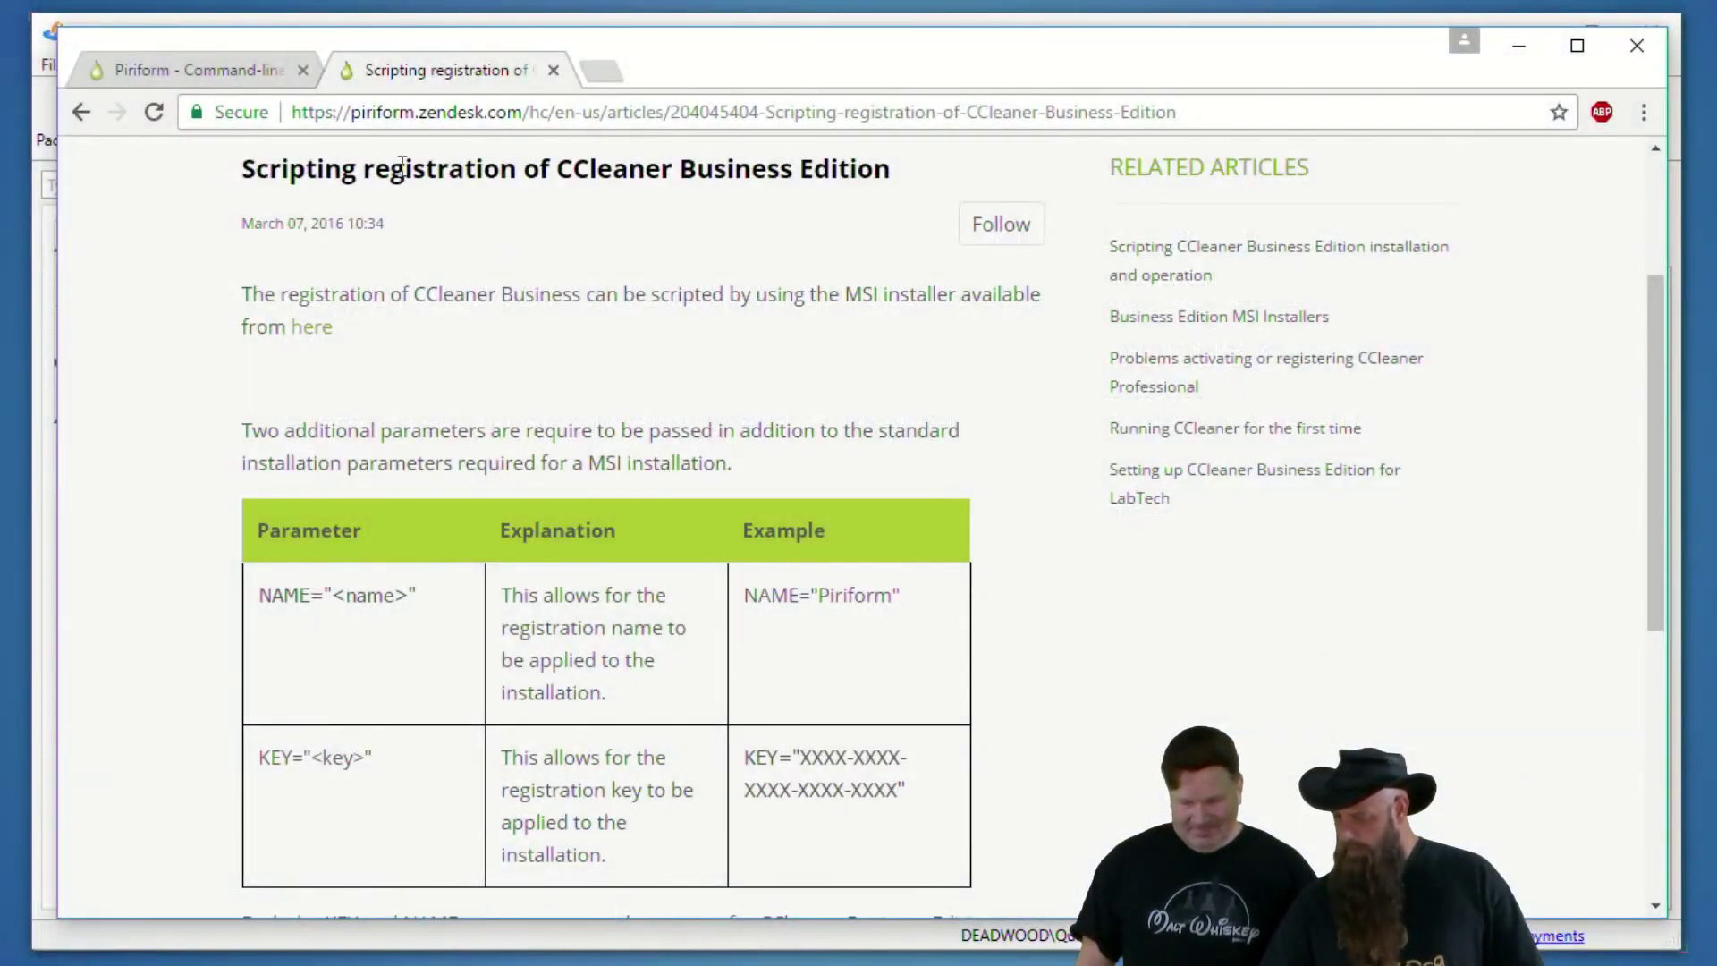
- Read Piriform's command-line parameters page in the browser, from the silent install switches to the operation parameters and registry cleaner note, and minimize the browser
left_click(215, 65)
scroll(841, 530, "down", 3)
scroll(846, 534, "down", 3)
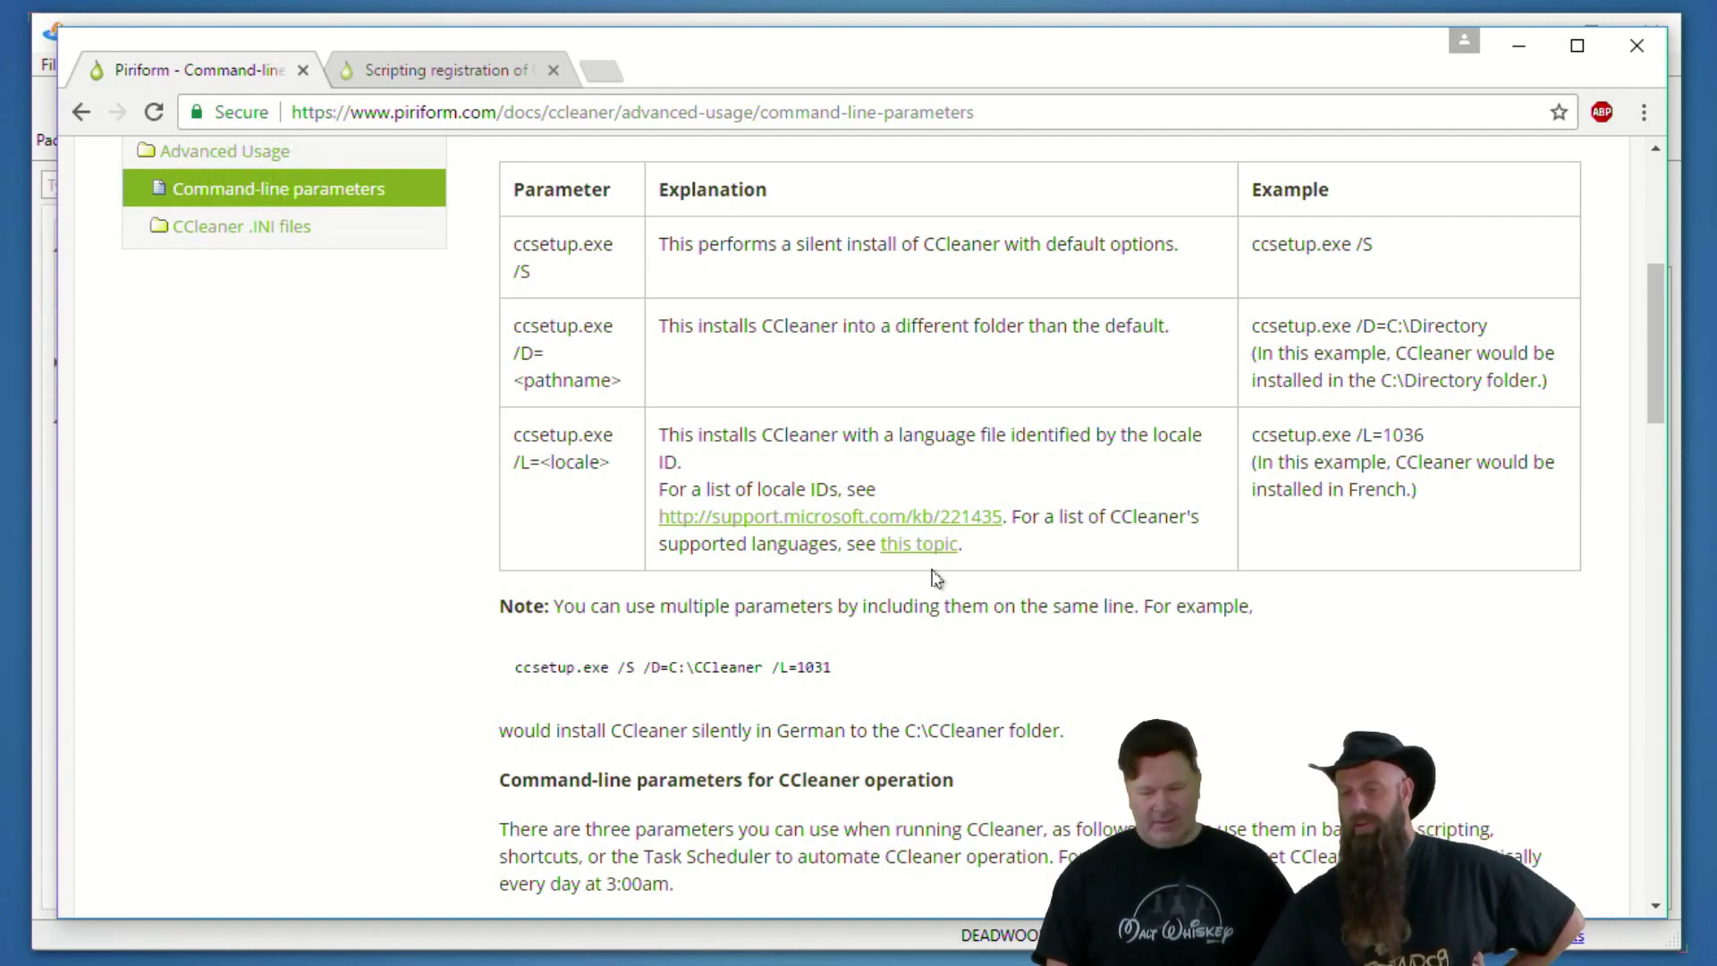
scroll(936, 659, "down", 7)
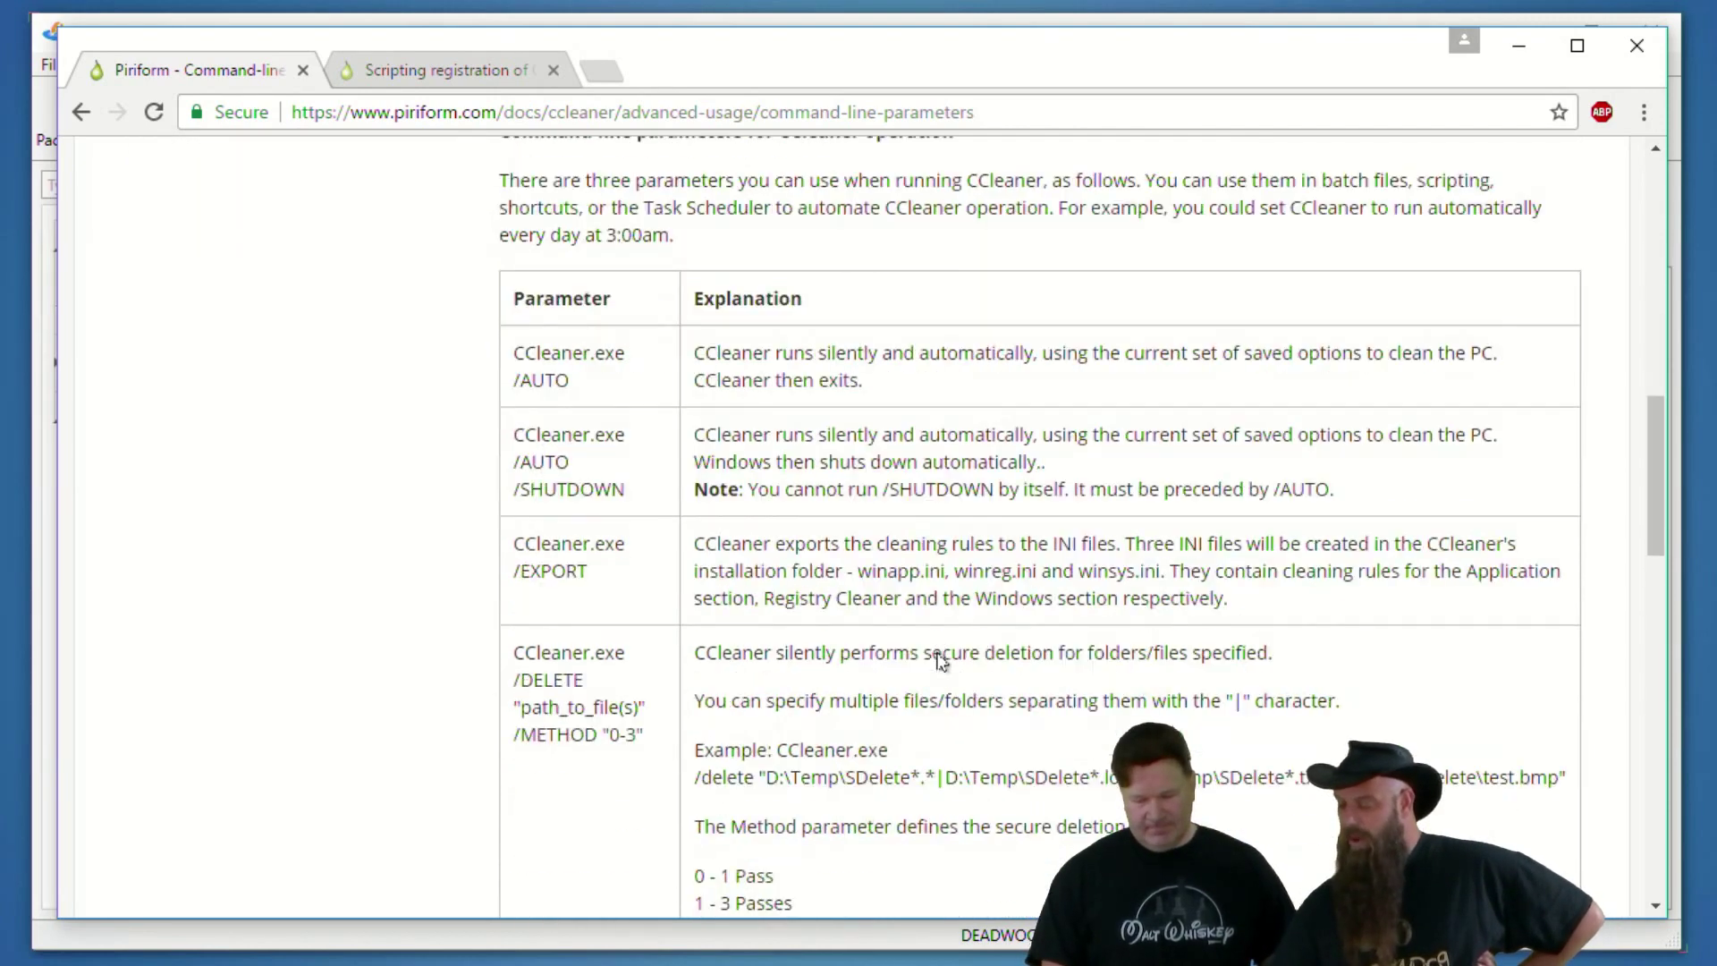
scroll(941, 654, "up", 1)
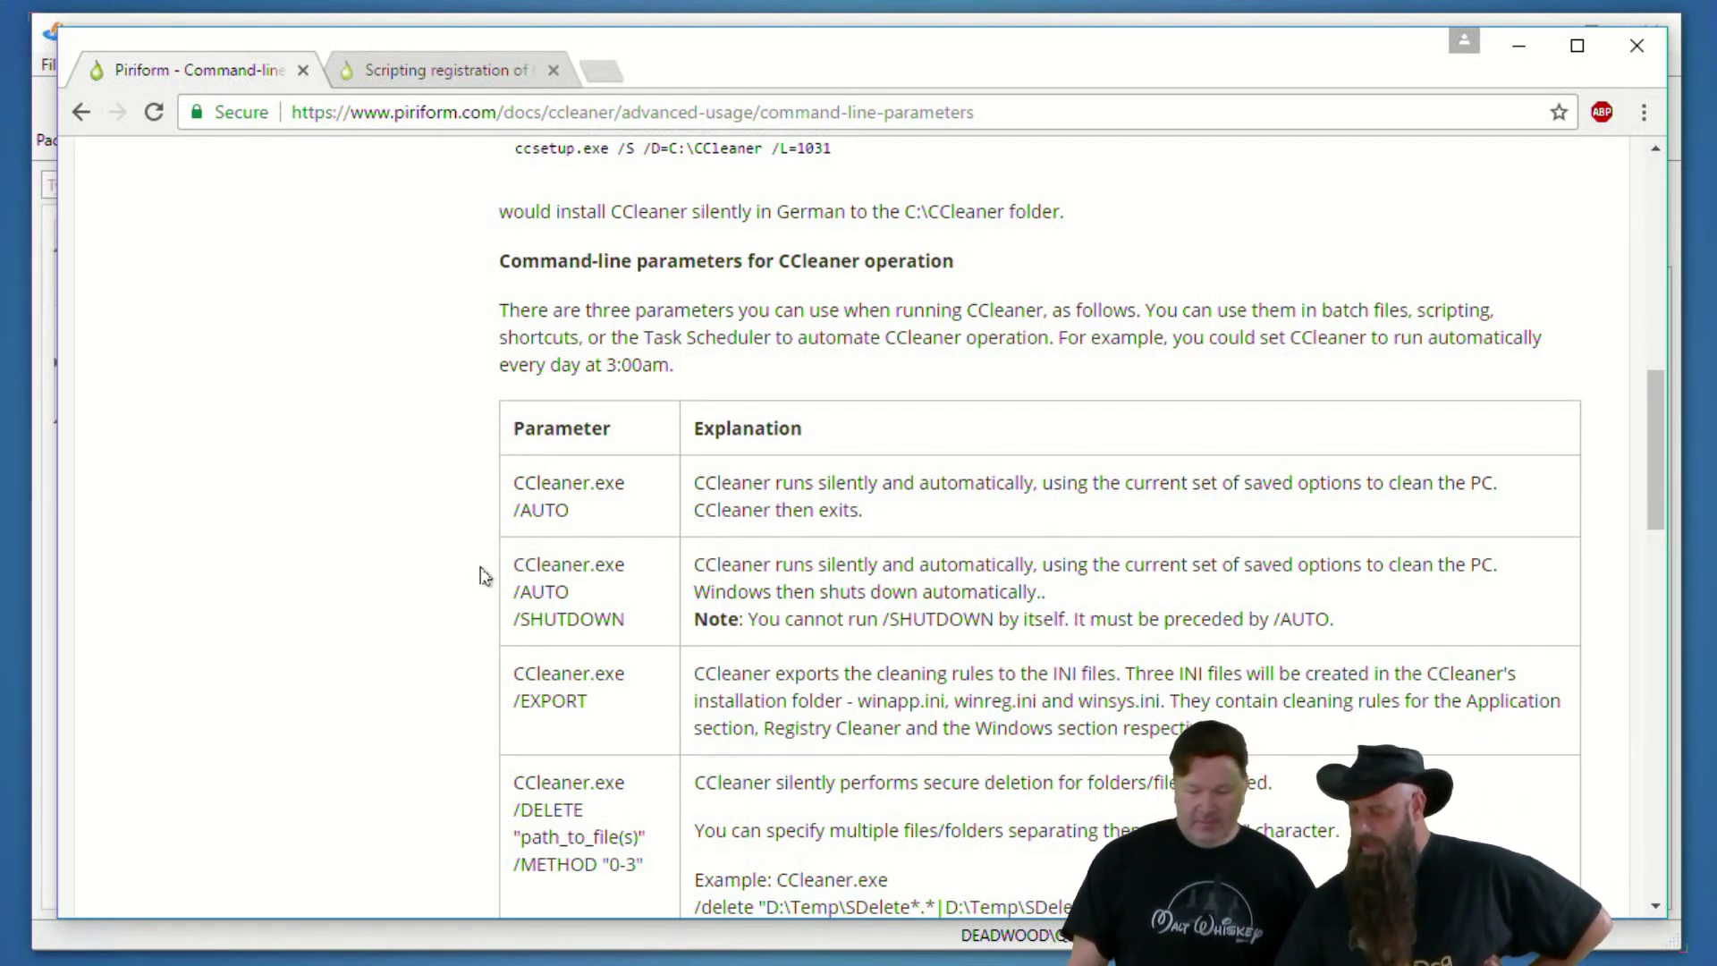
scroll(483, 573, "down", 1)
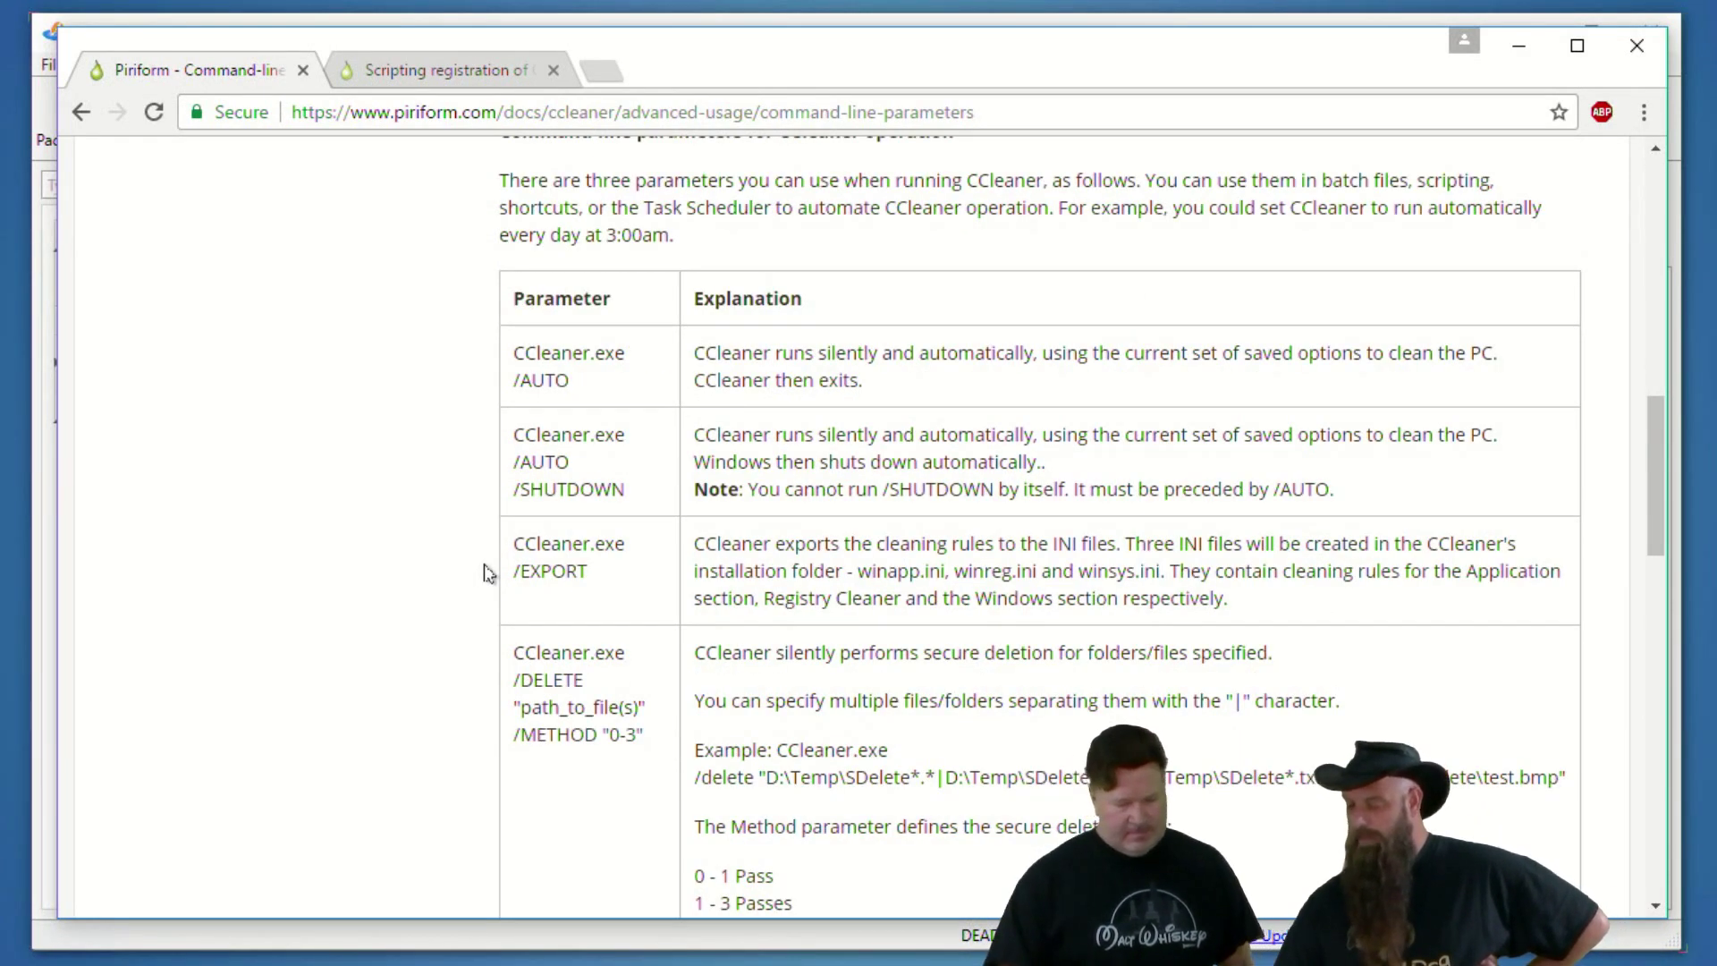
scroll(487, 574, "down", 6)
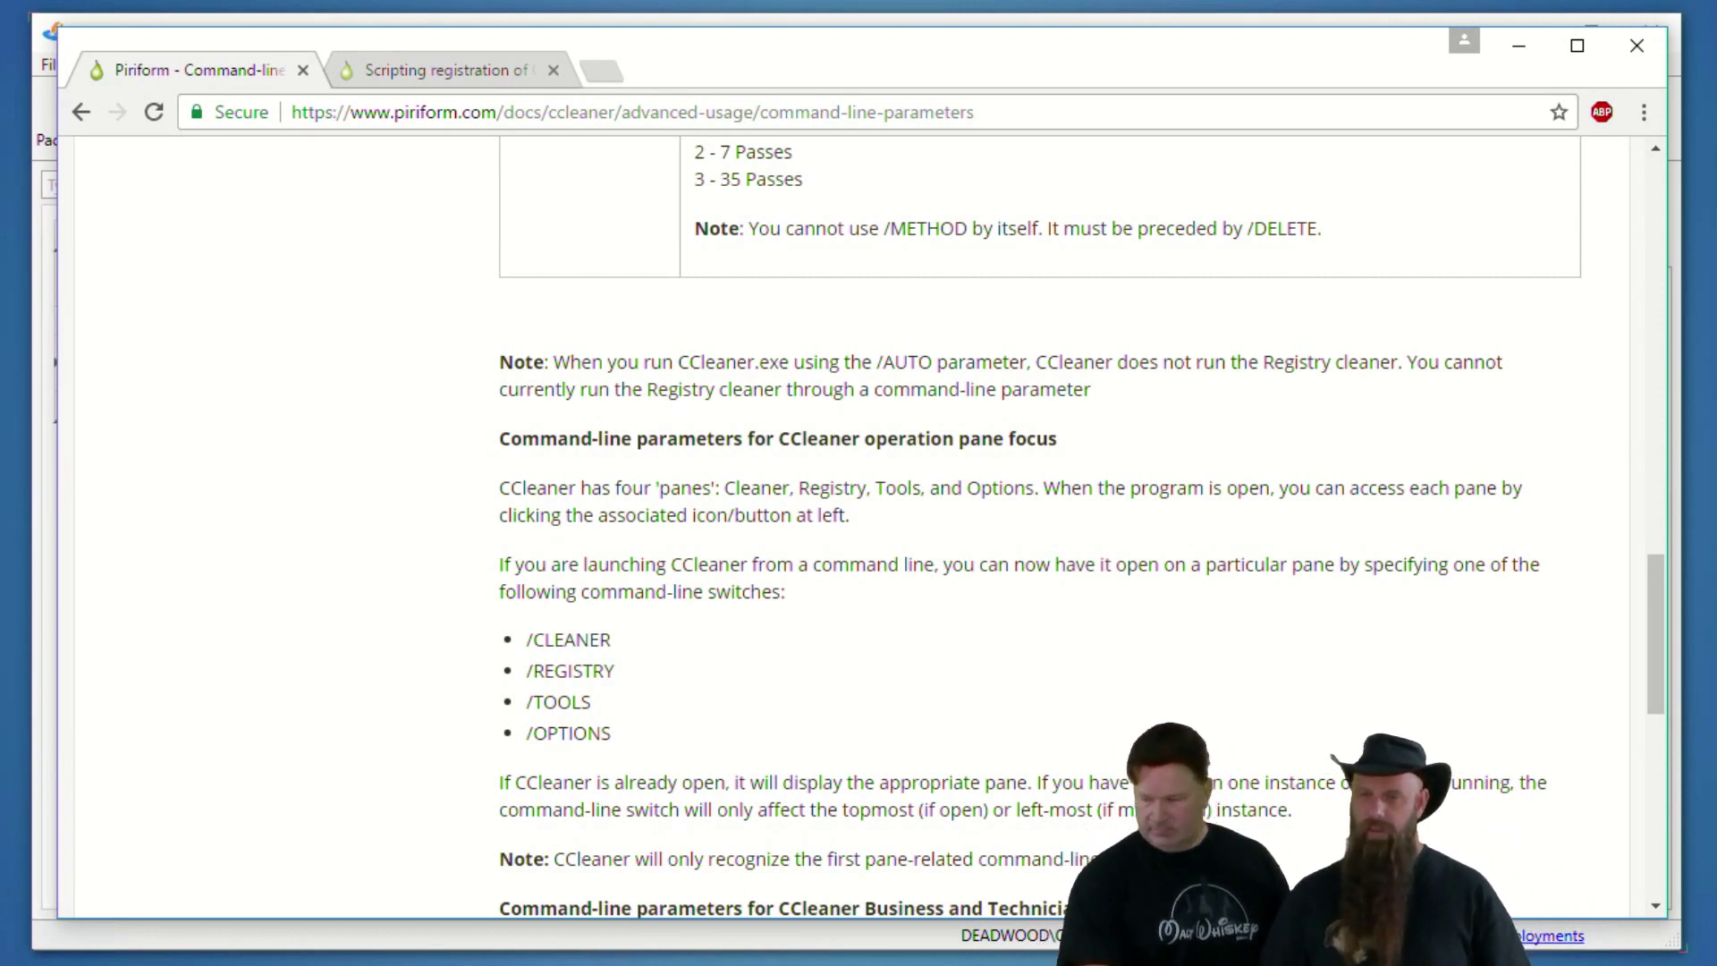
left_click(1521, 49)
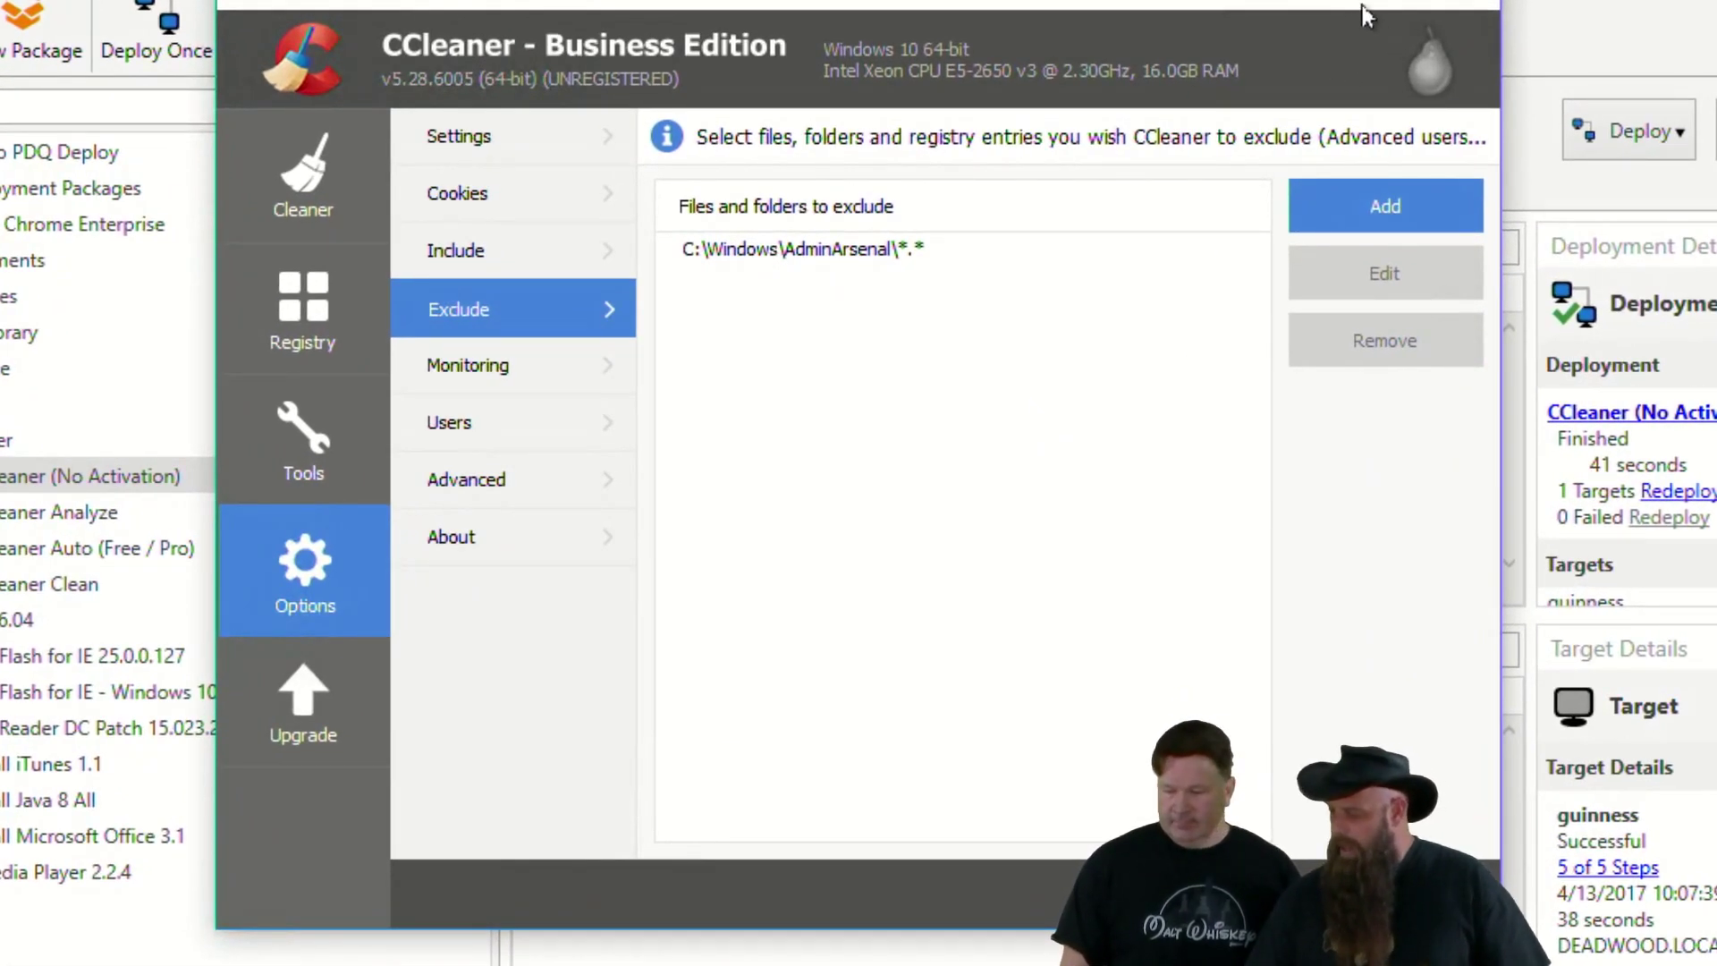
- Minimize CCleaner and bring up the Piriform\CCleaner folder of the Deploy software share in File Explorer
left_click(1297, 1)
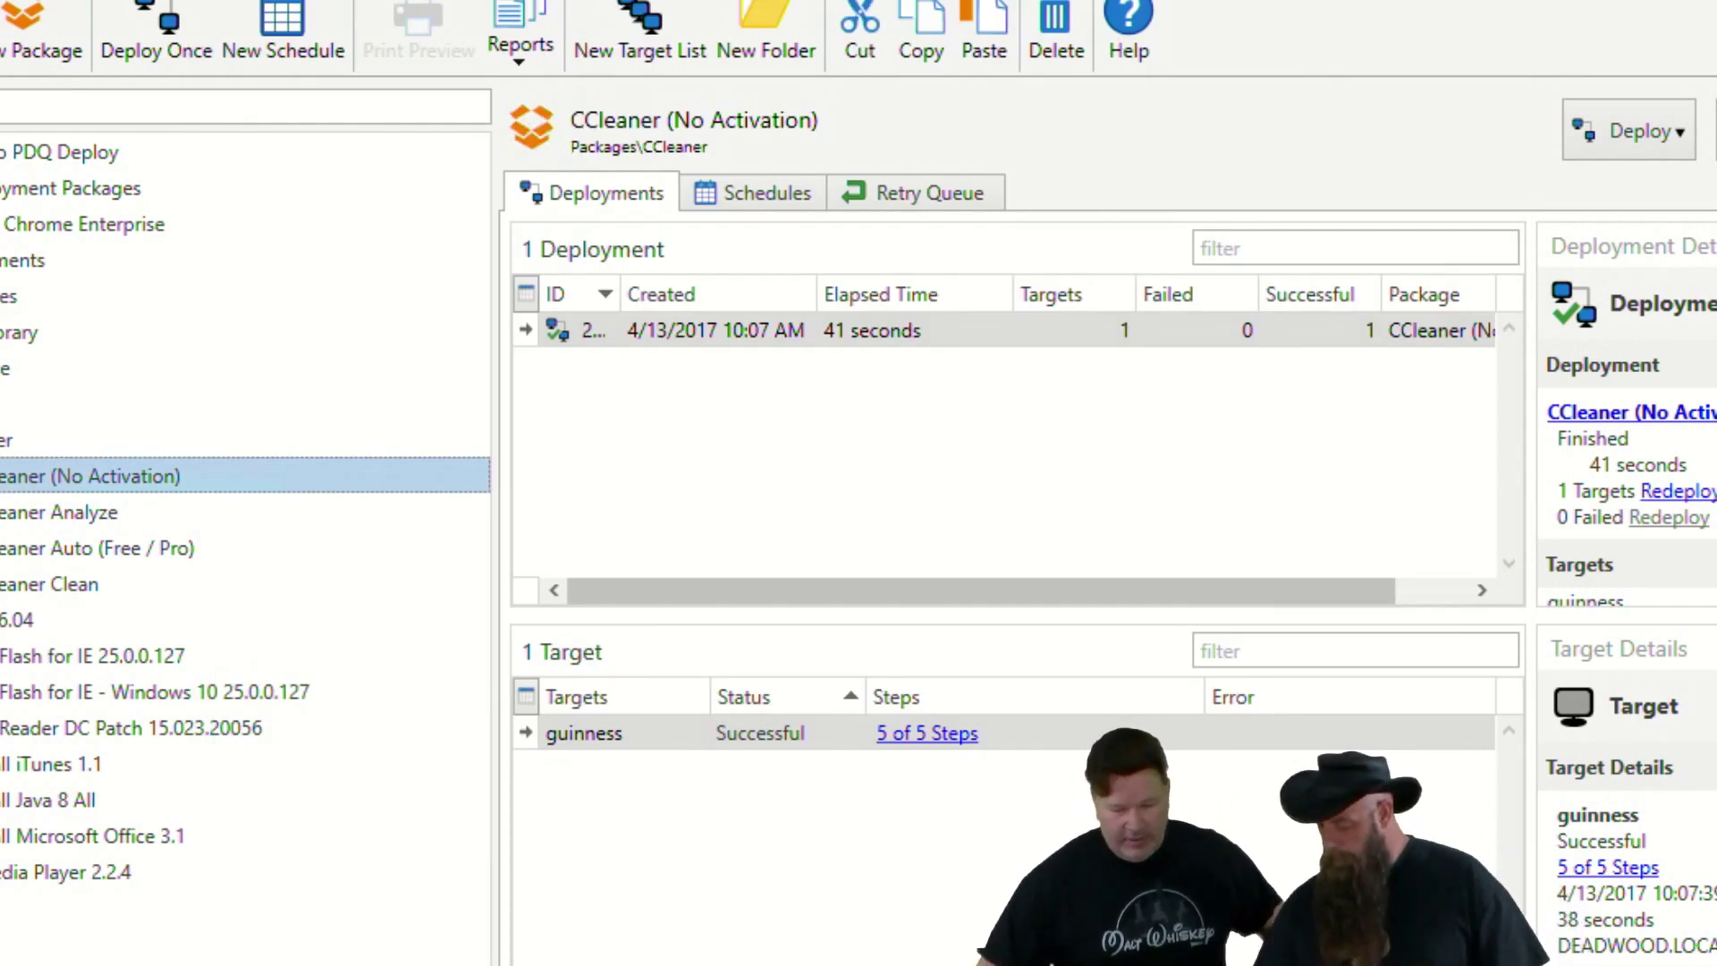
key("alt+Tab")
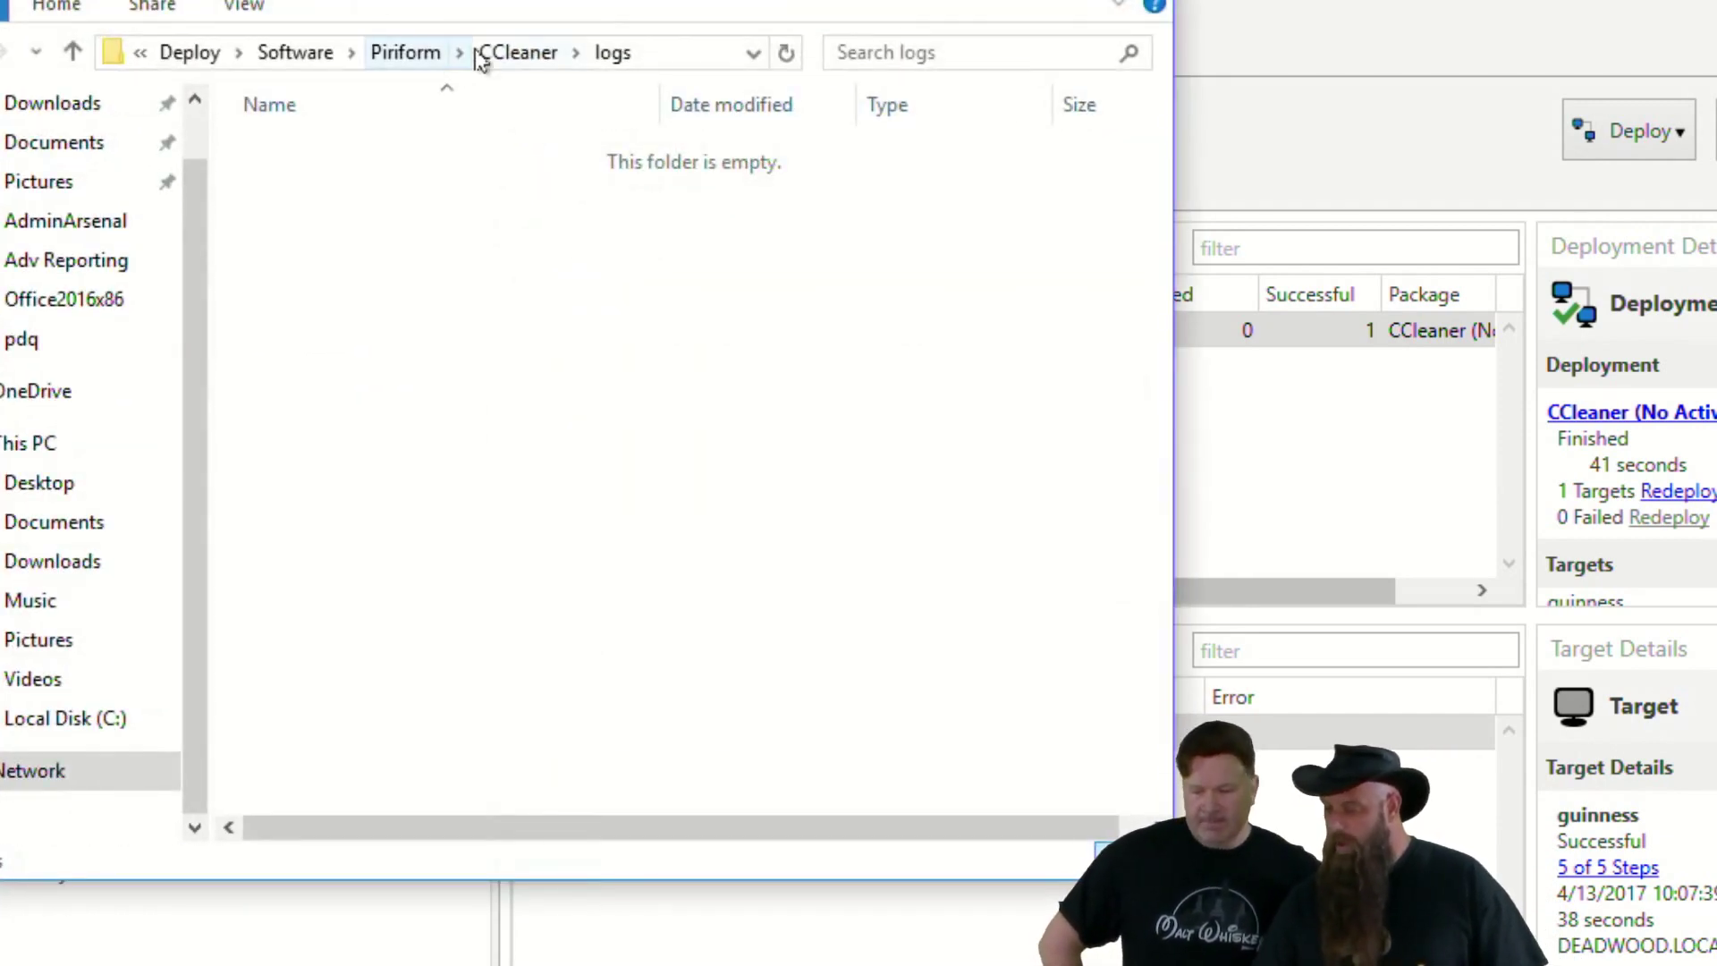
left_click(518, 53)
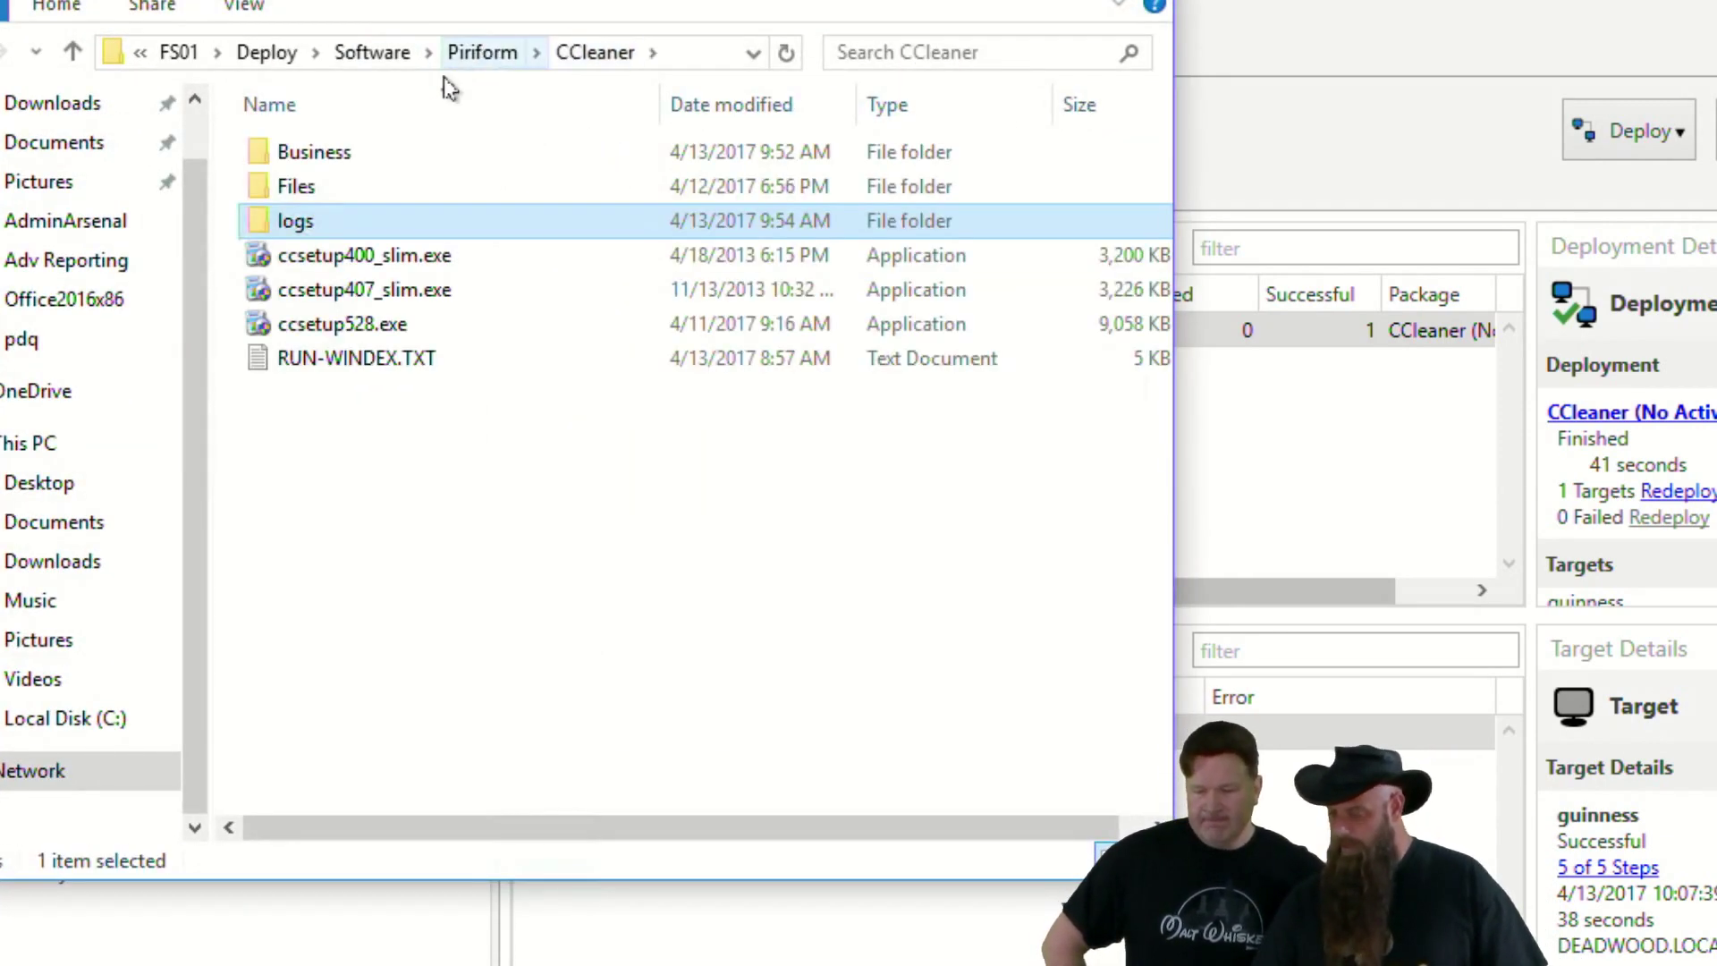
- Review ccleaner.ini in the CCleaner share's Business folder, close the file, and switch back to PDQ Deploy
double_click(315, 161)
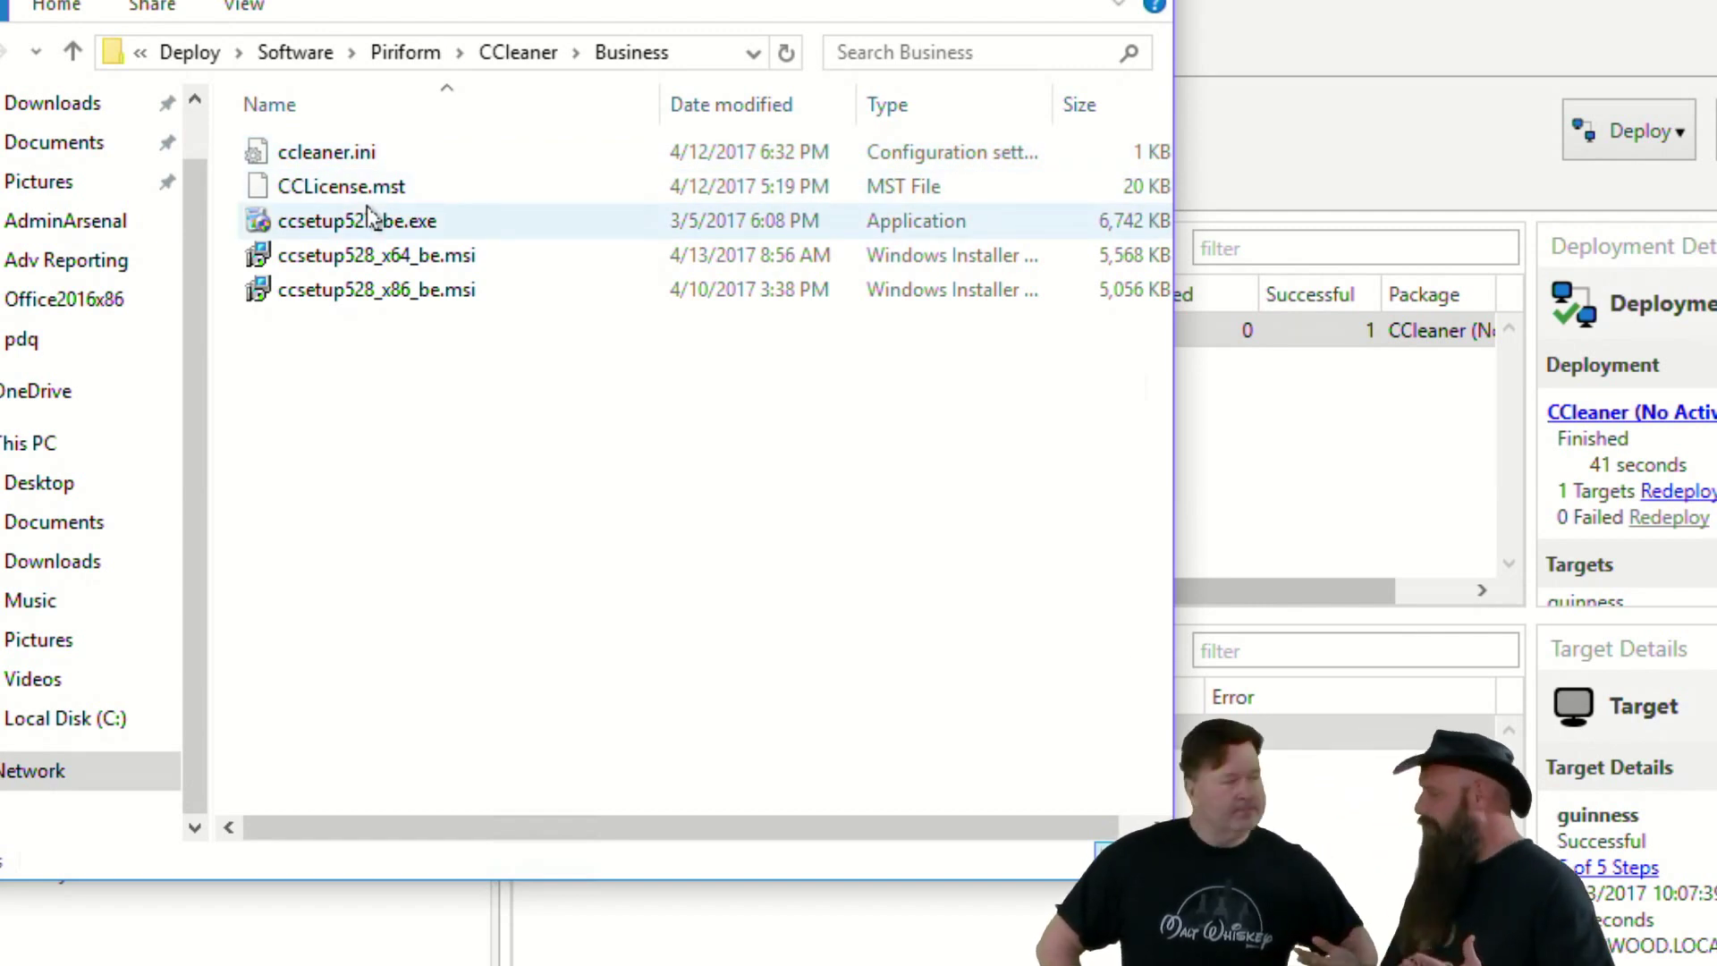
double_click(345, 158)
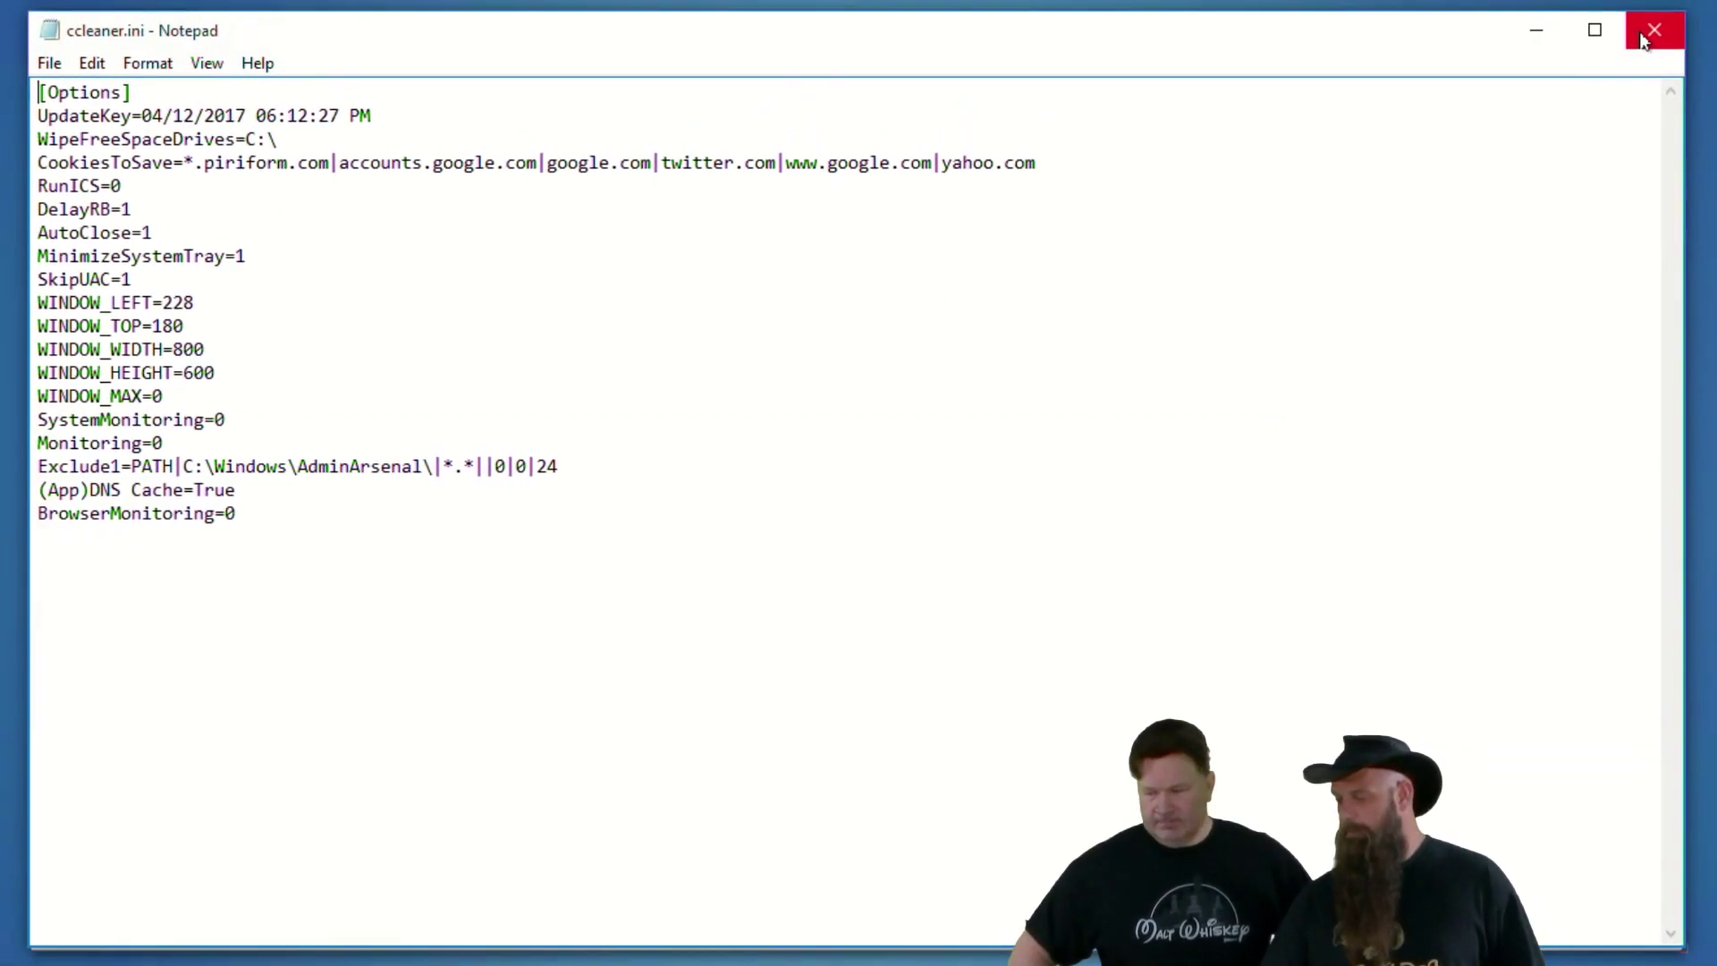
left_click(1646, 35)
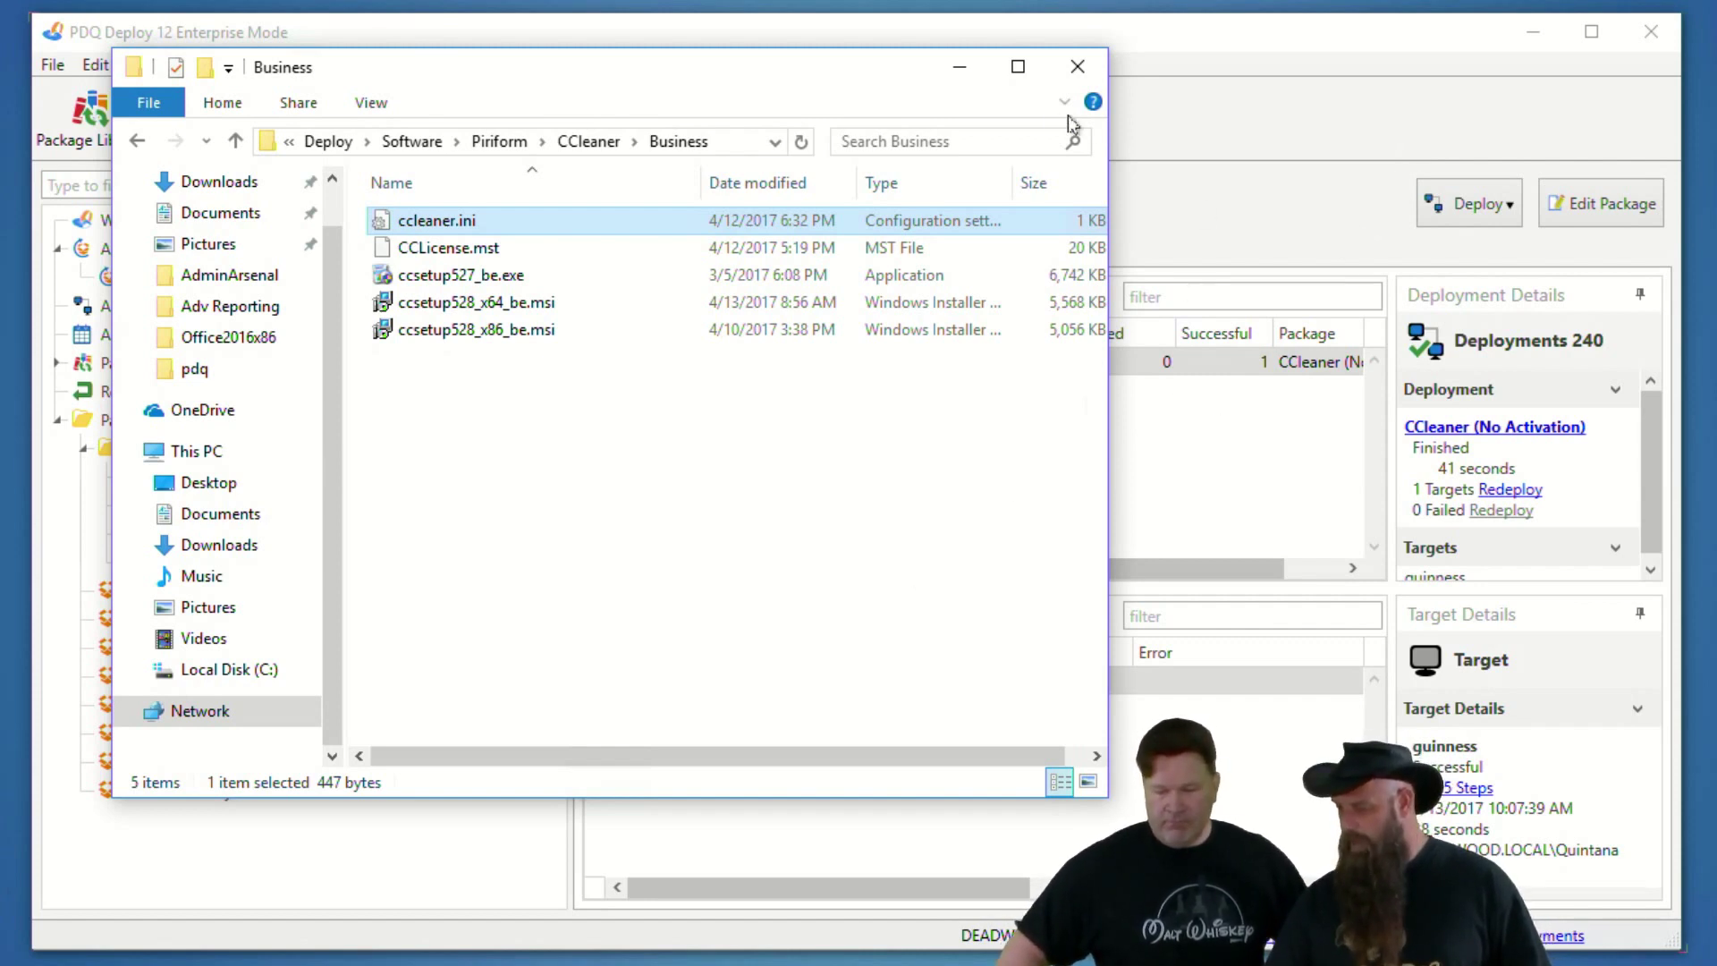
left_click(1149, 110)
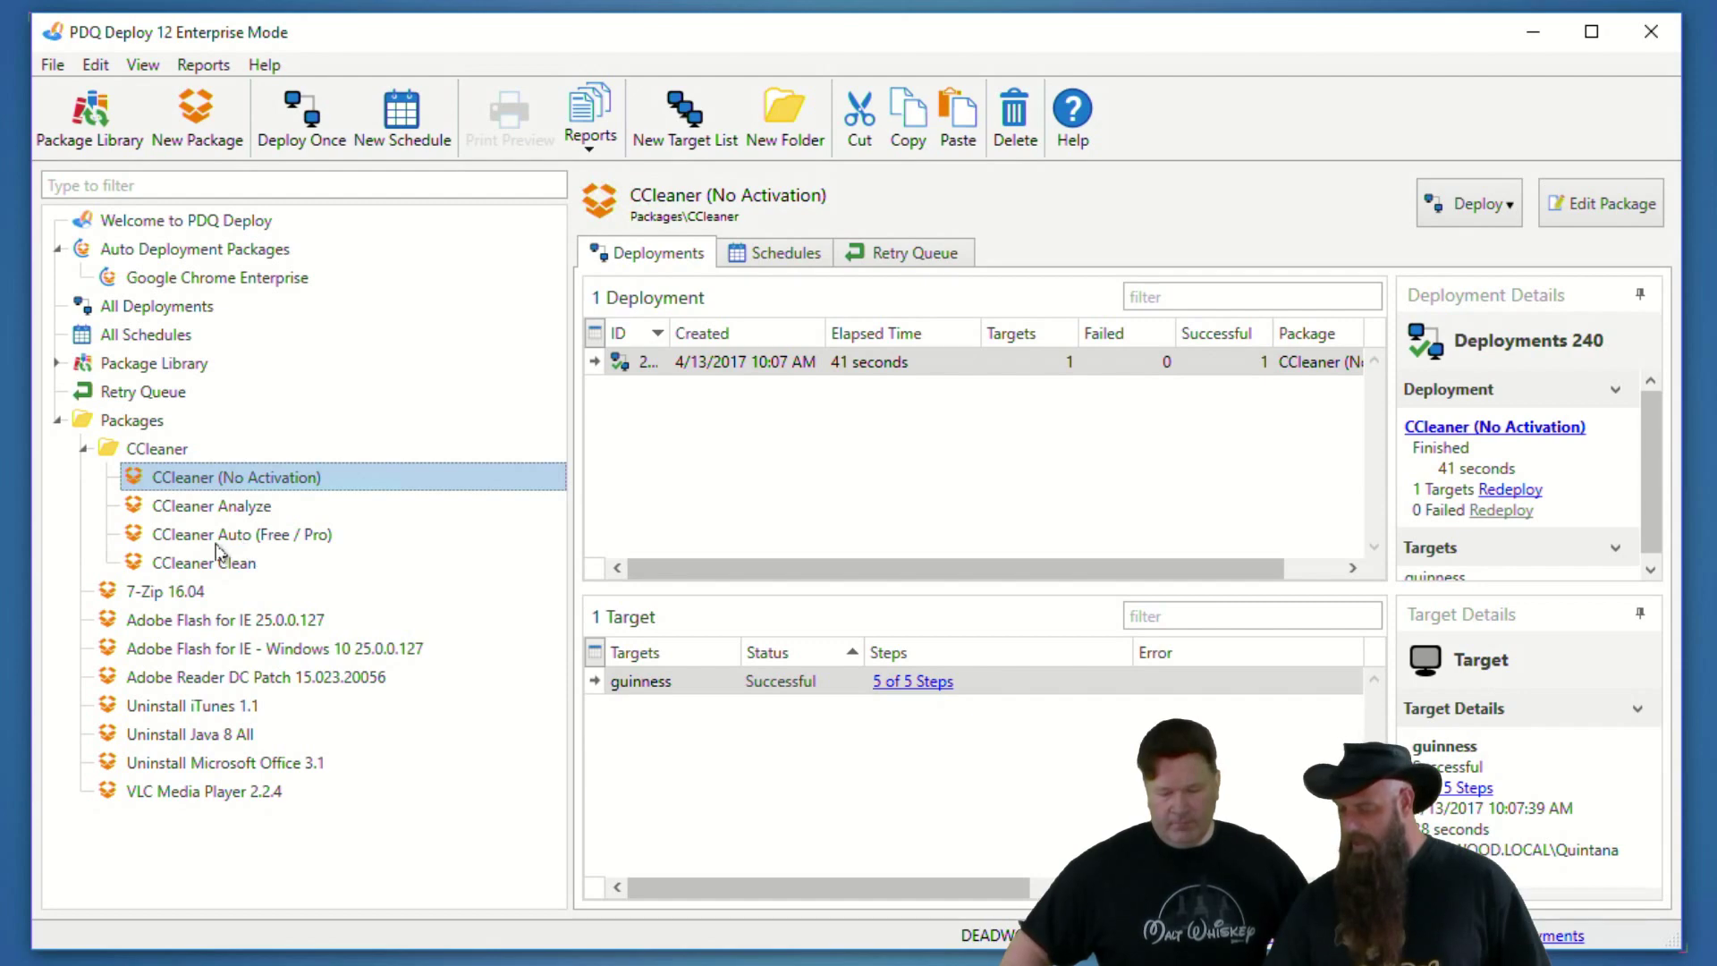
- Open the CCleaner Analyze package and examine the source, target folder and conditions of the 32-bit CCleaner.ini copy step
left_click(226, 517)
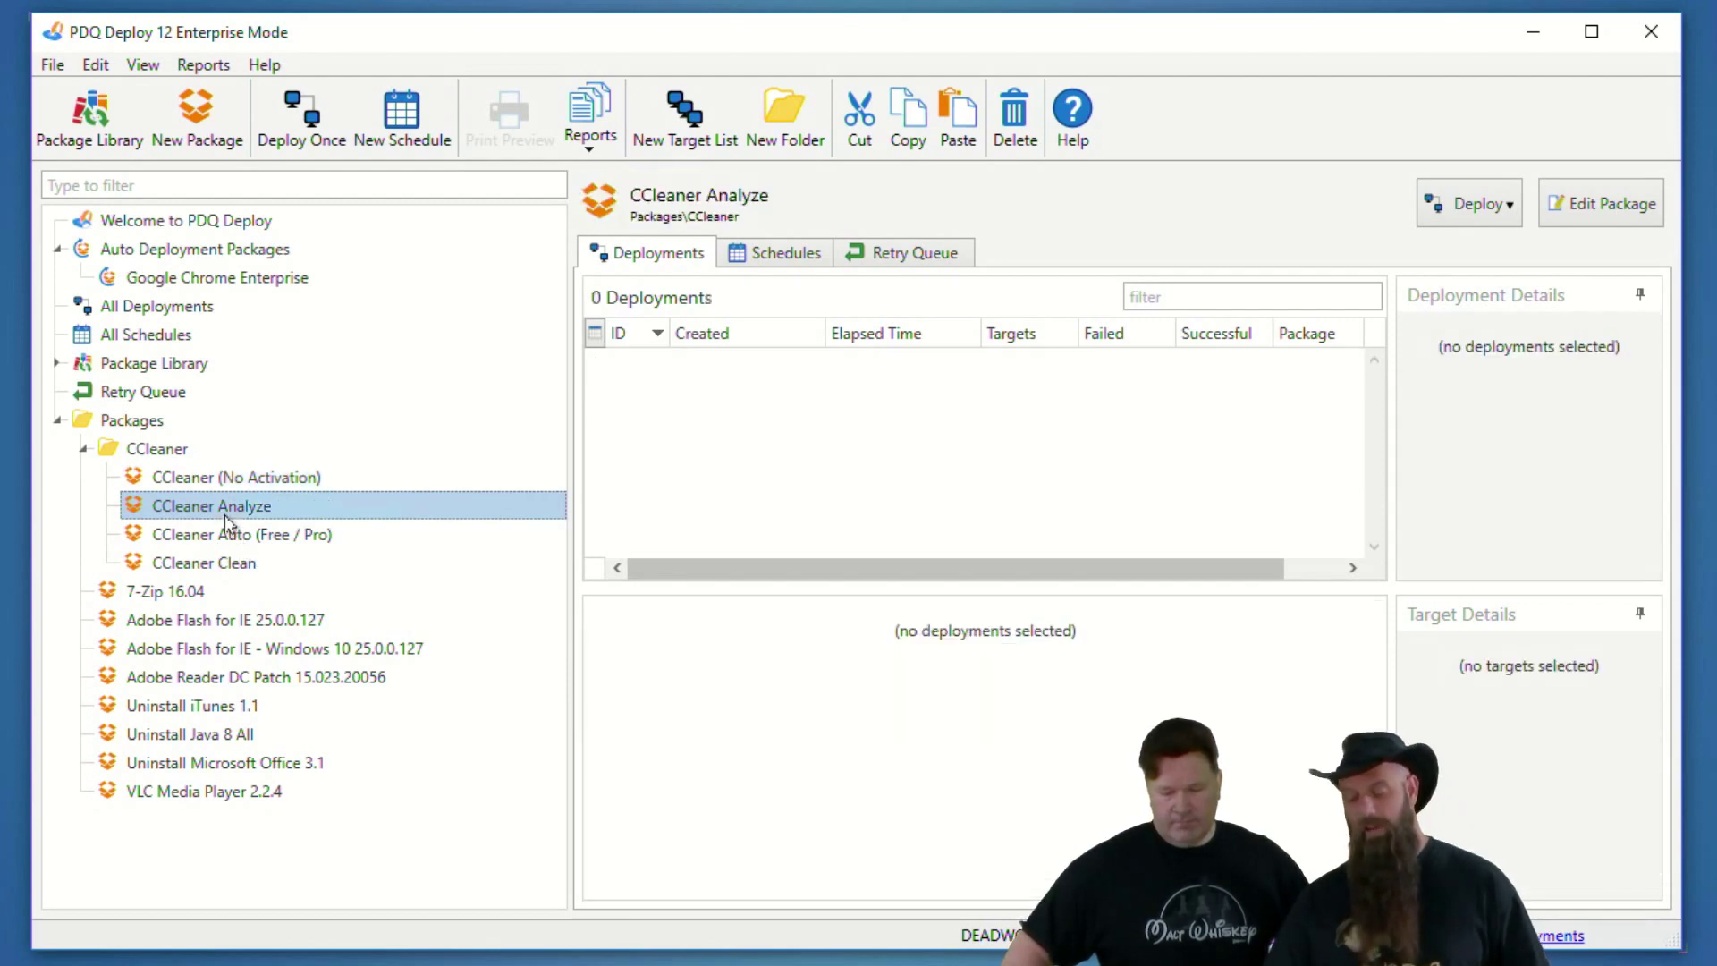
double_click(216, 507)
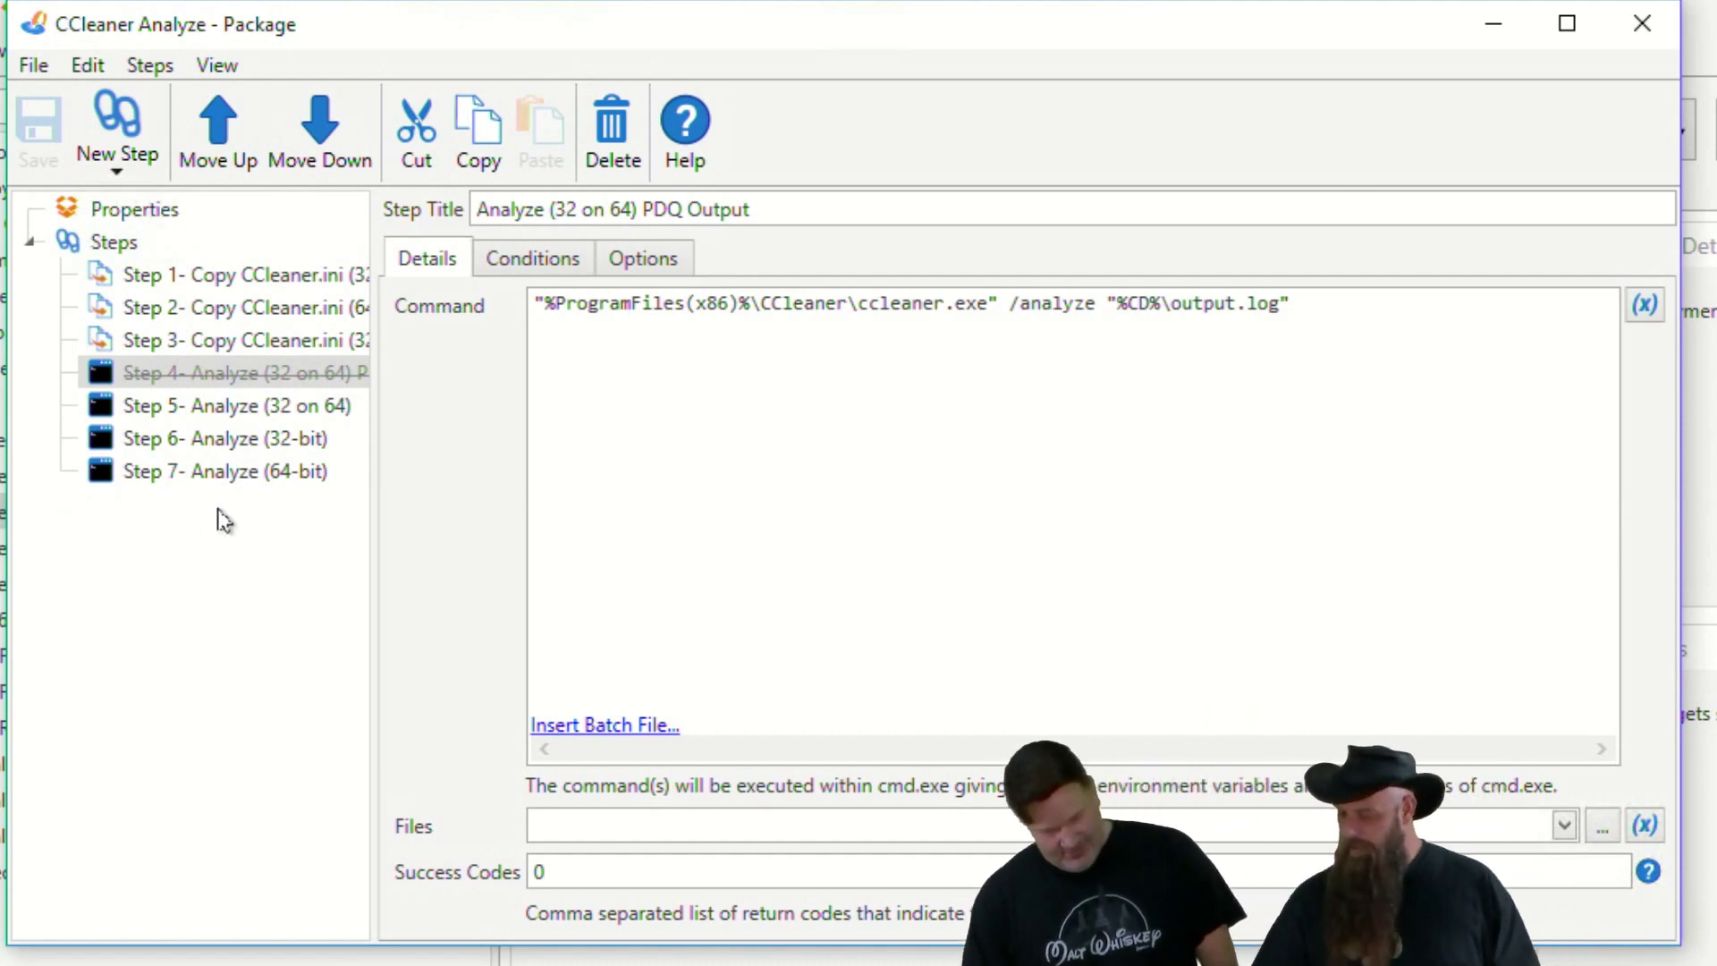
left_click(225, 277)
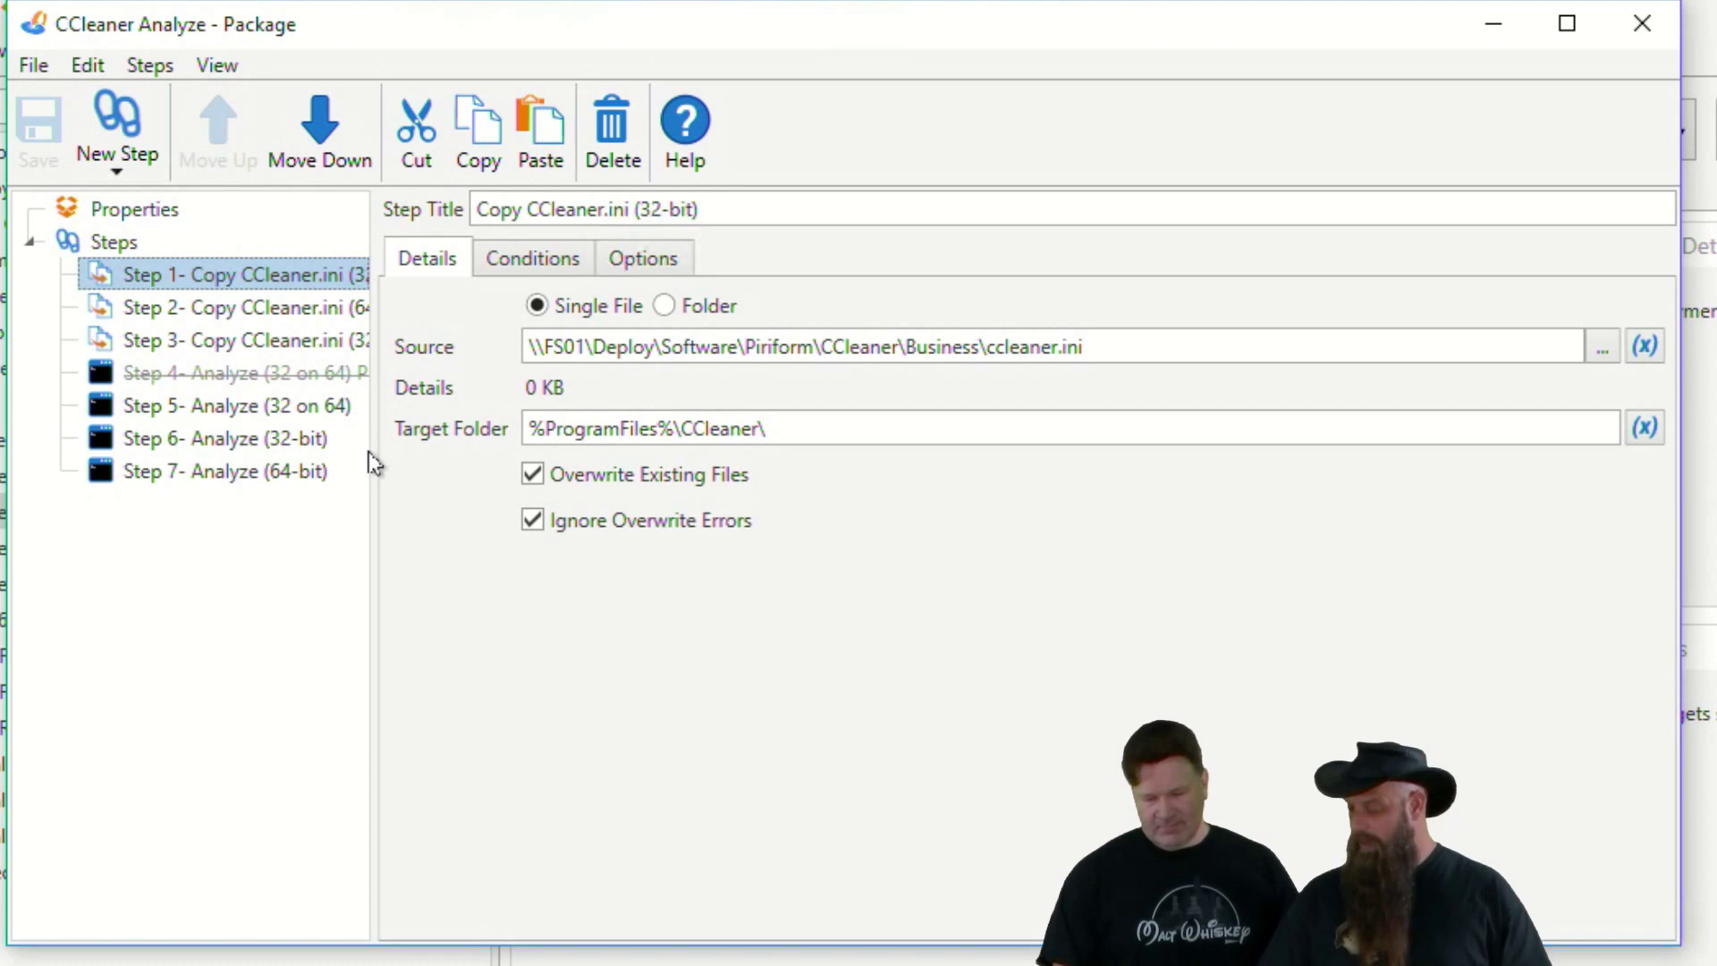
left_click_drag(369, 447, 433, 432)
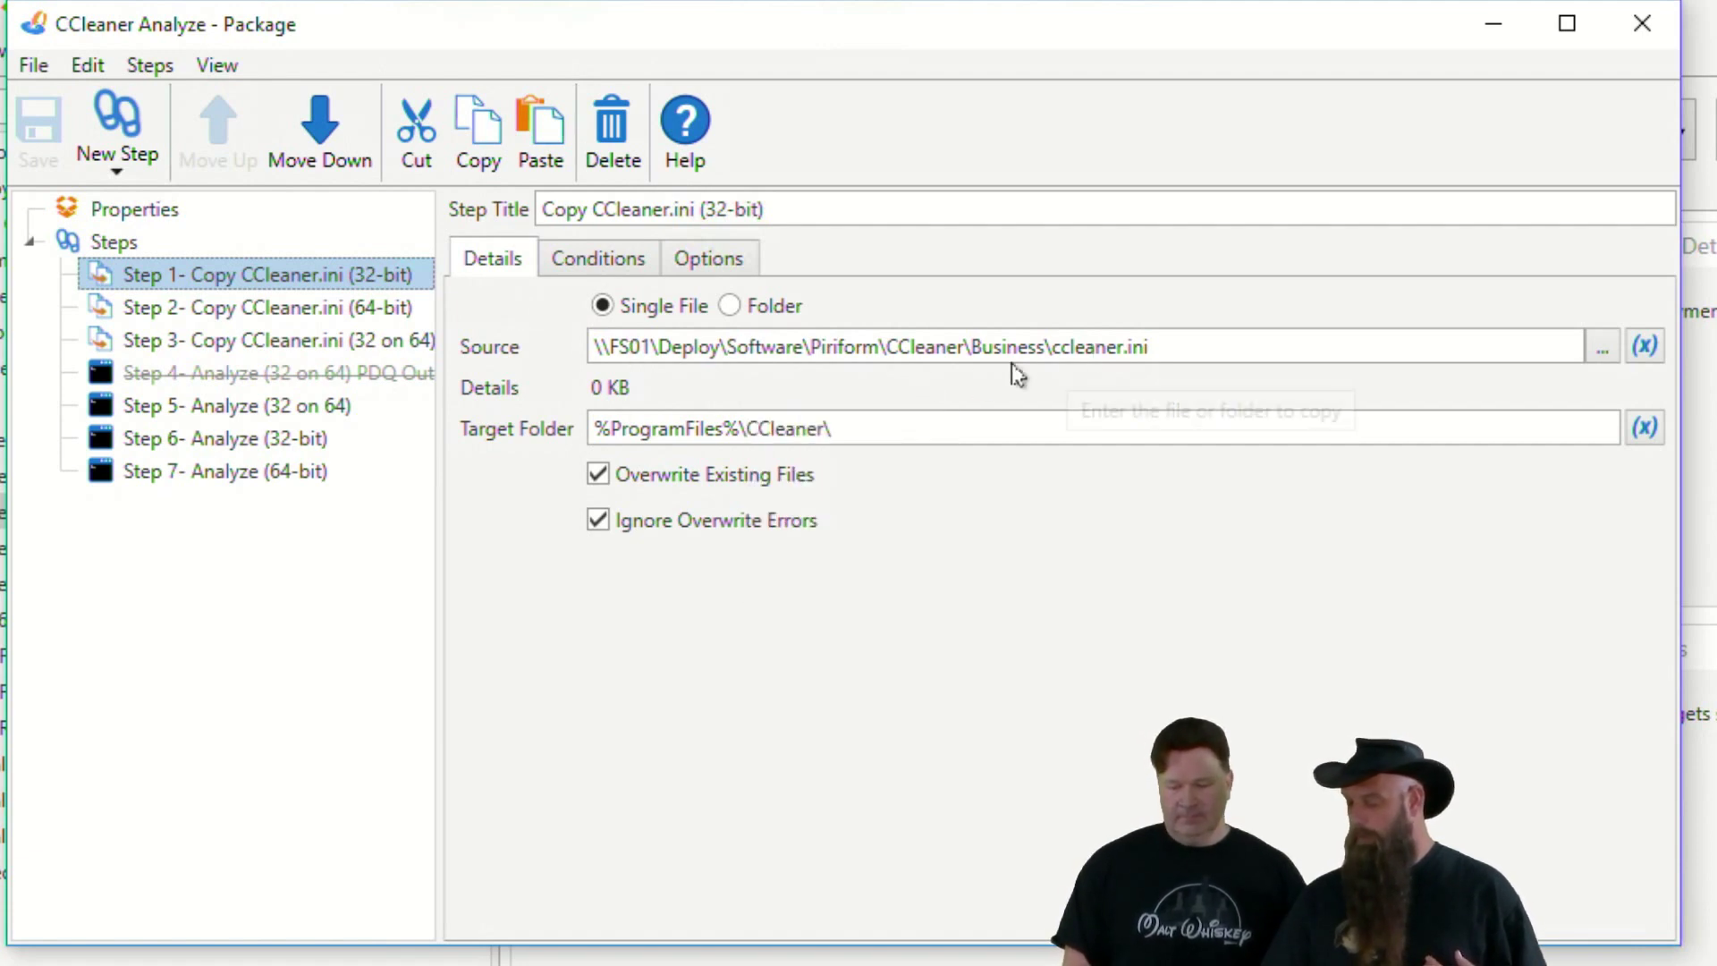
mouse_move(726, 394)
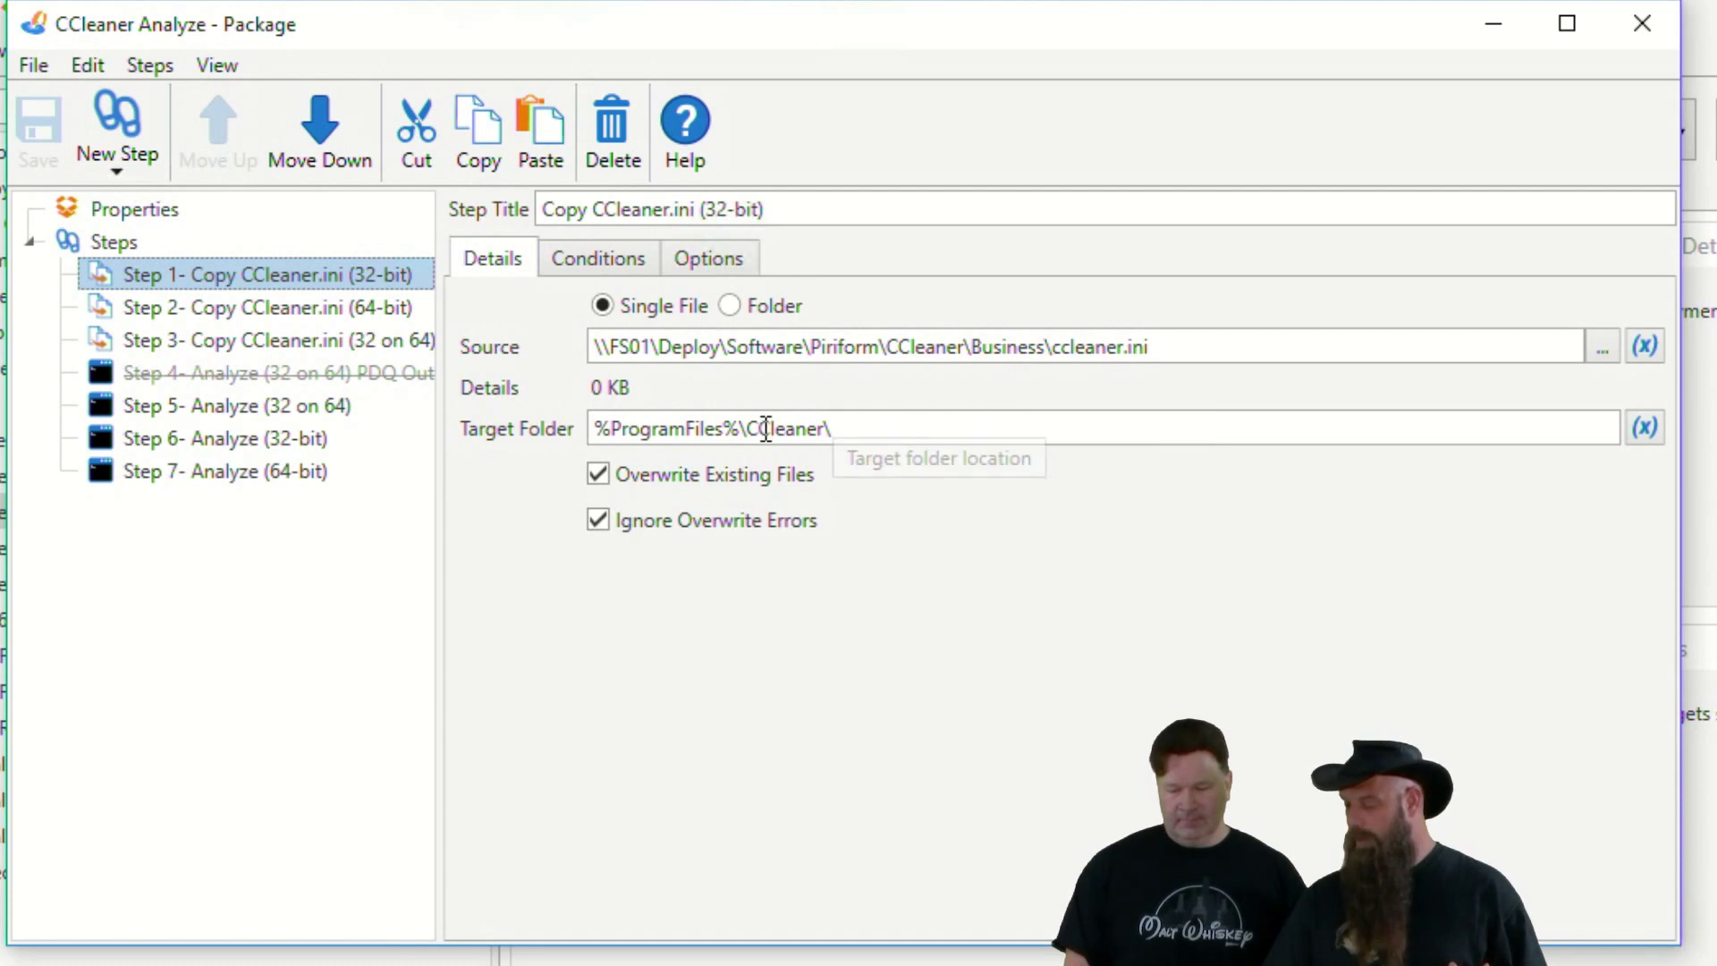
left_click(611, 262)
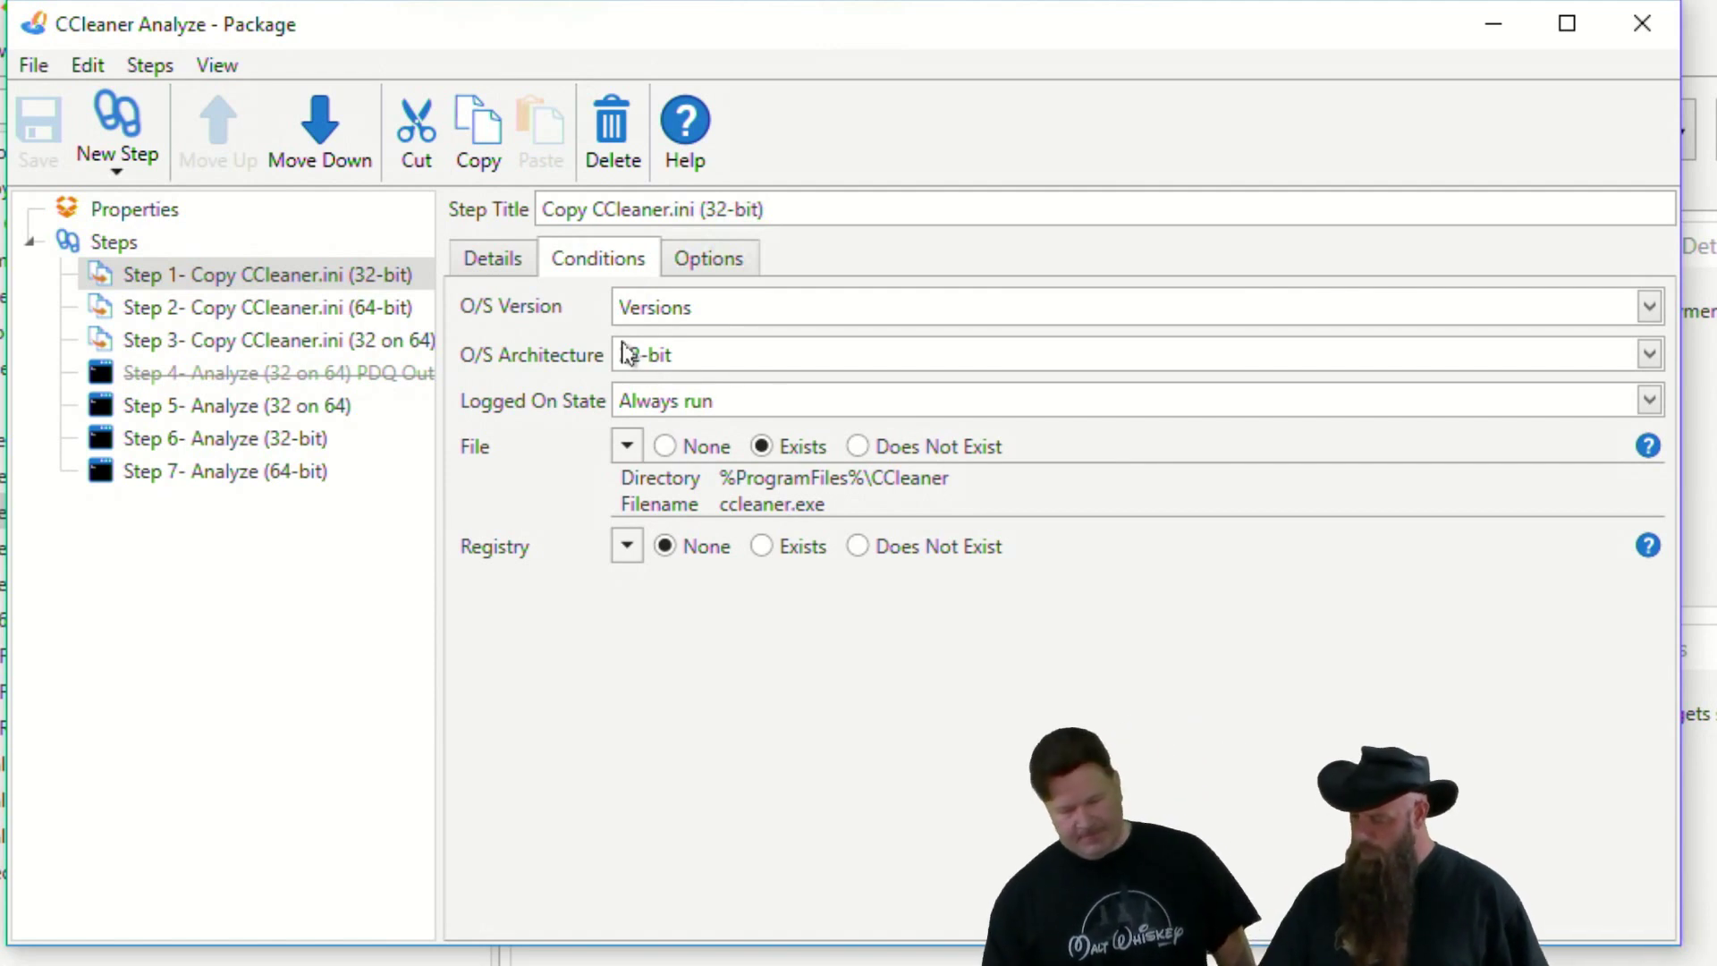
left_click(490, 266)
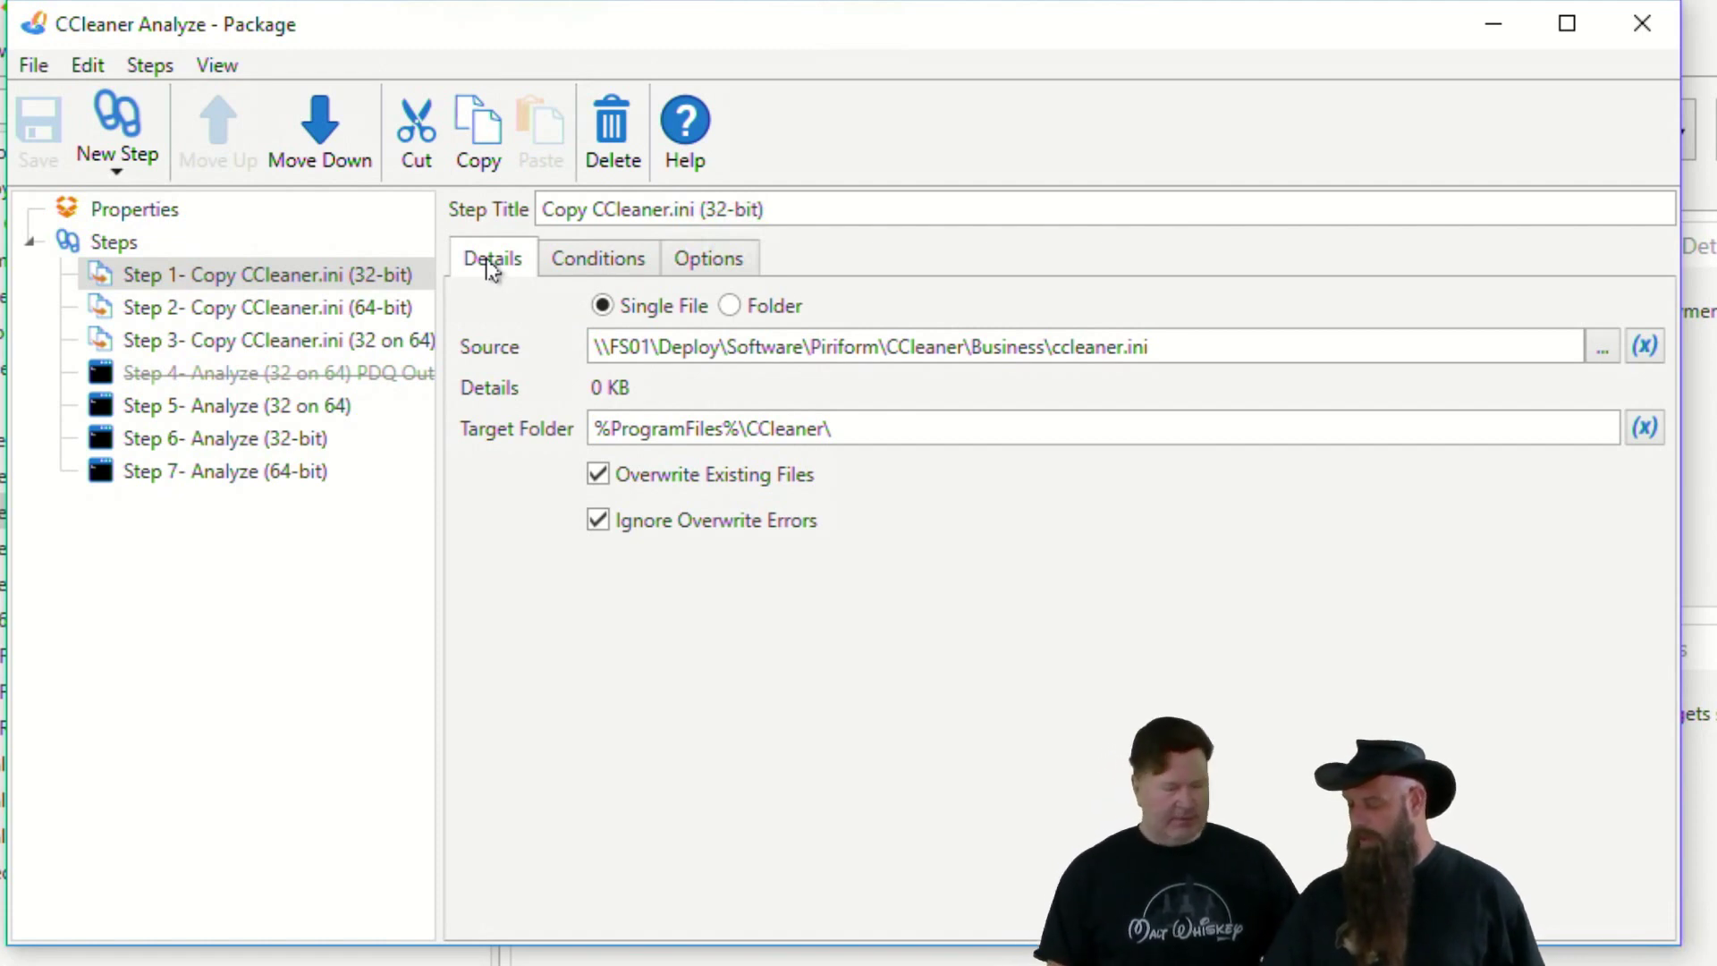
- Examine the 64-bit copy step's details and conditions and the 32 on 64 copy step's conditions
left_click(374, 313)
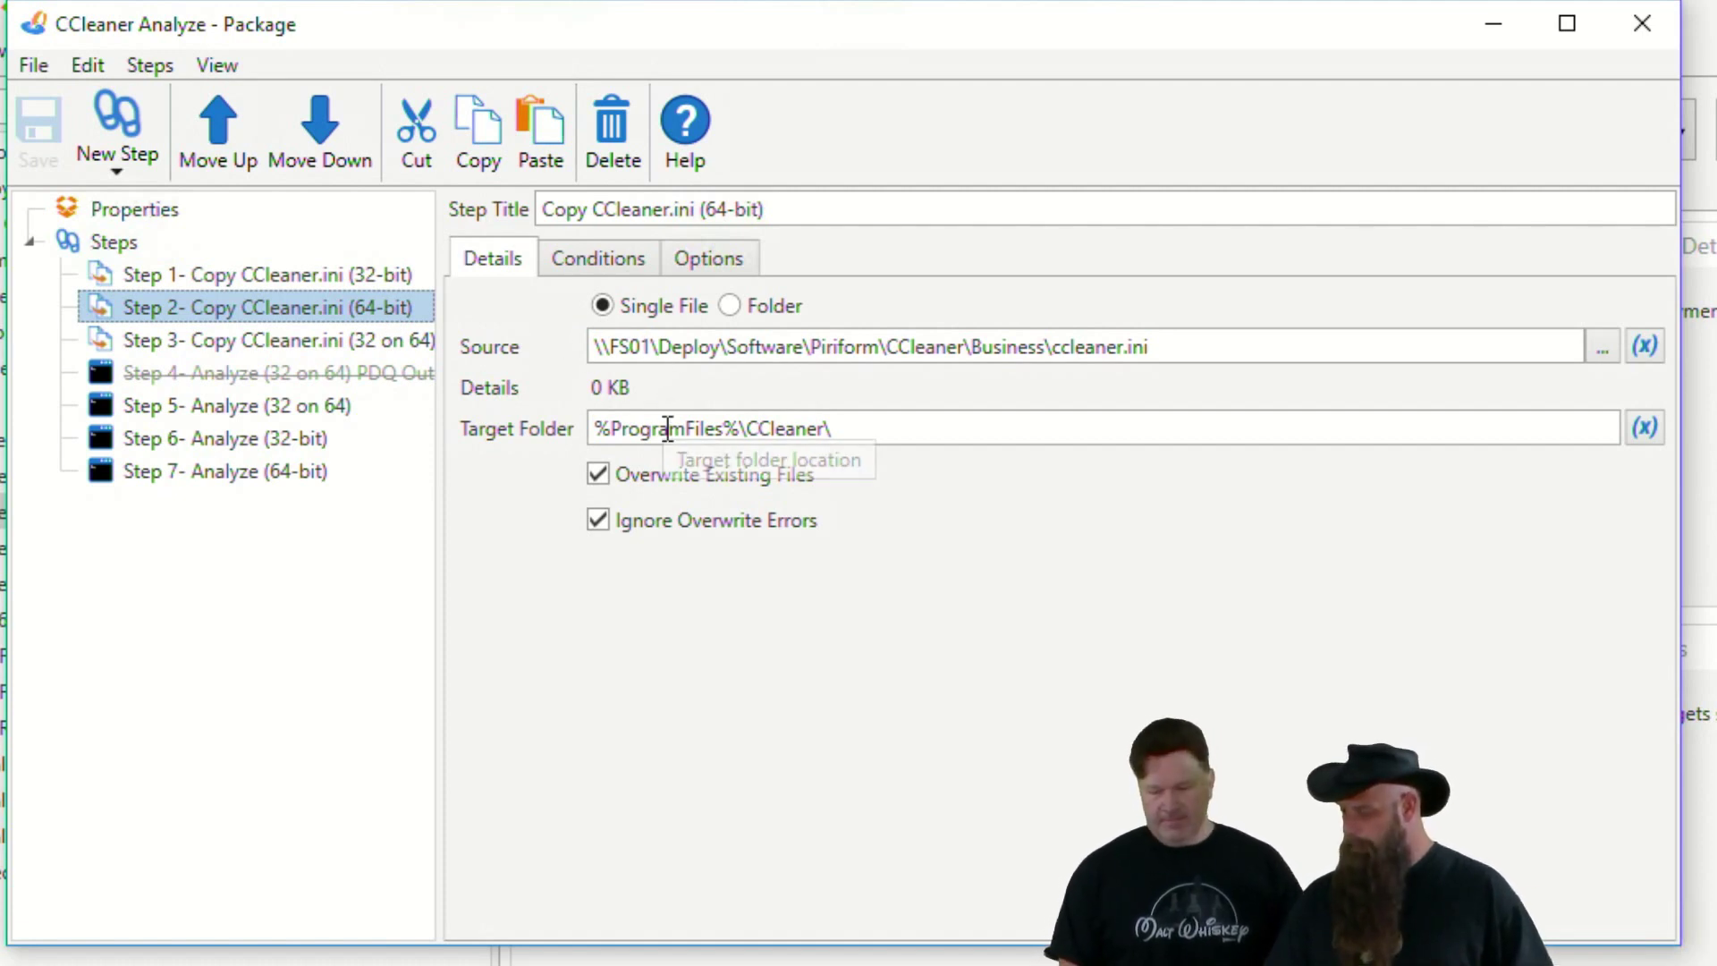
left_click(616, 262)
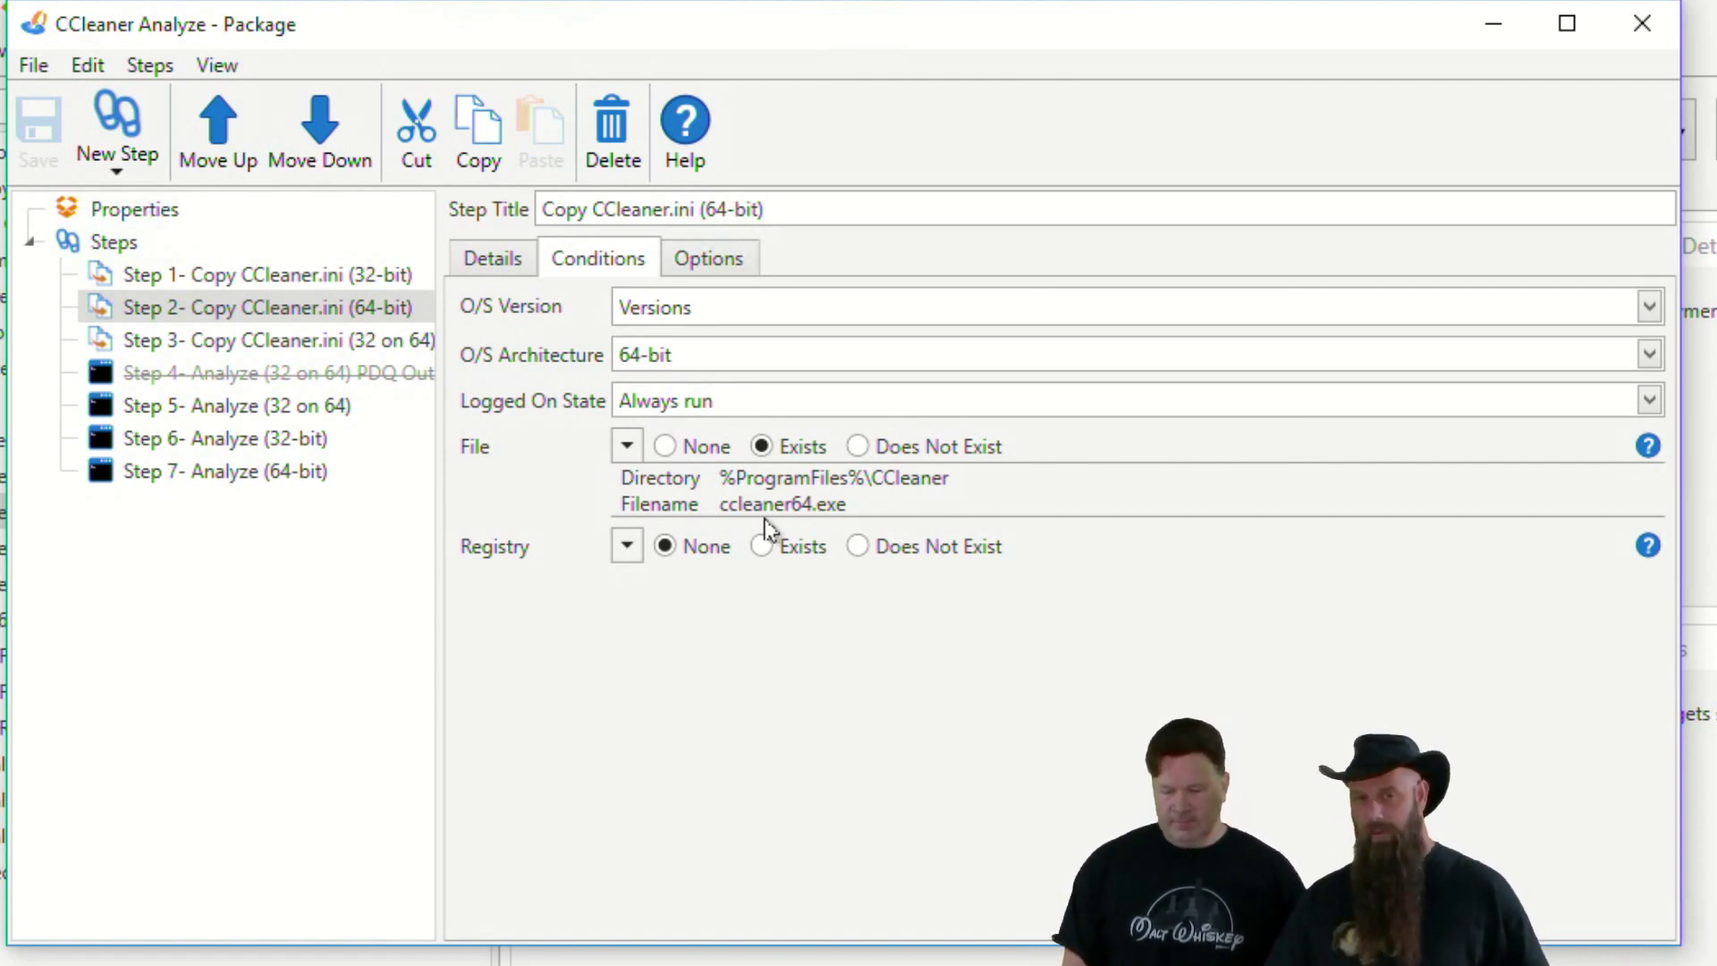
left_click(320, 342)
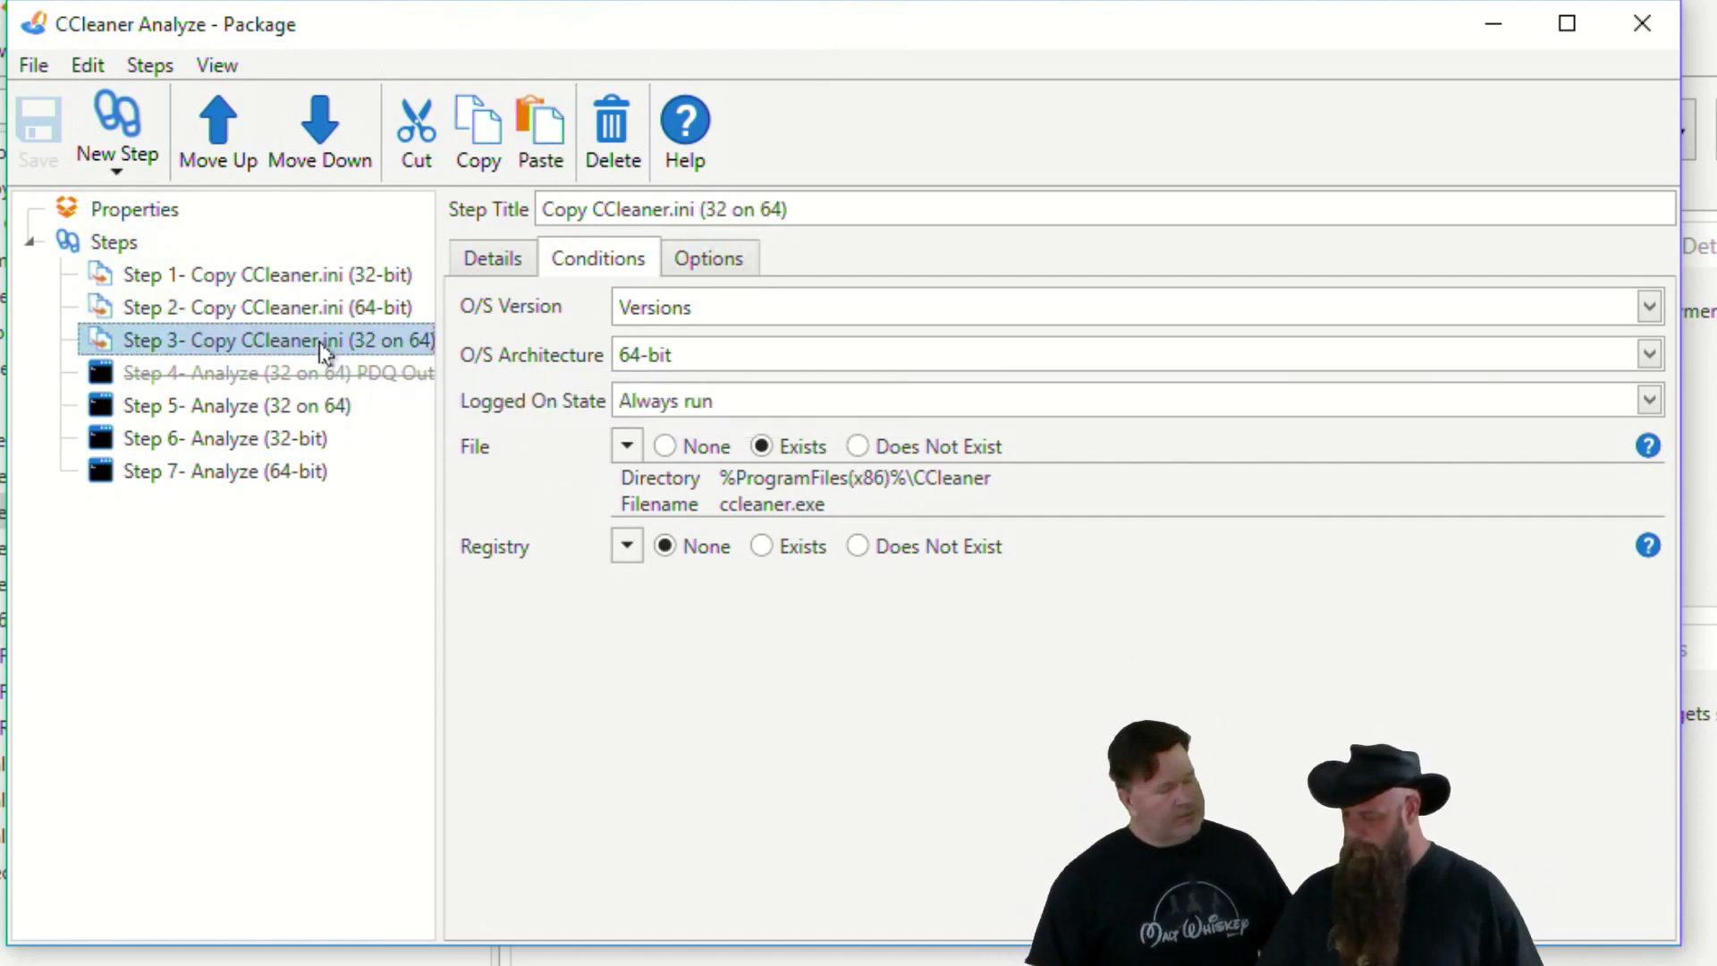
- Examine the Analyze (32 on 64) step's conditions and command, and the @(CCleanerLogs) log path in the Analyze (32-bit) command
left_click(310, 408)
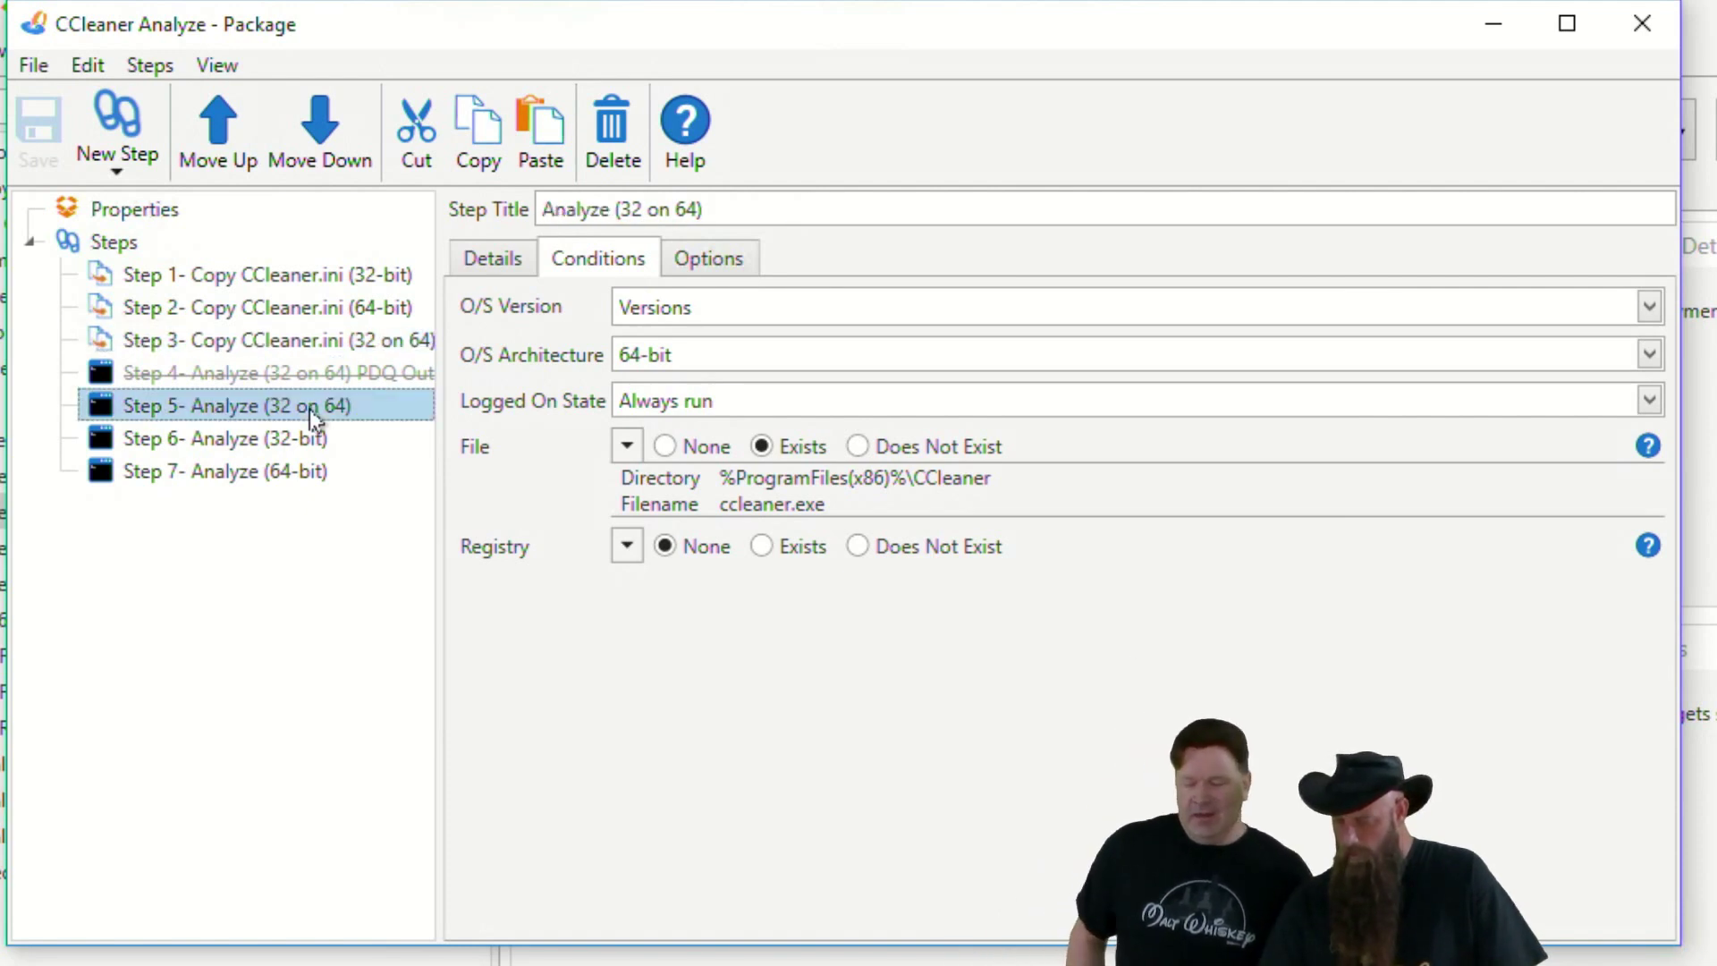
left_click(491, 260)
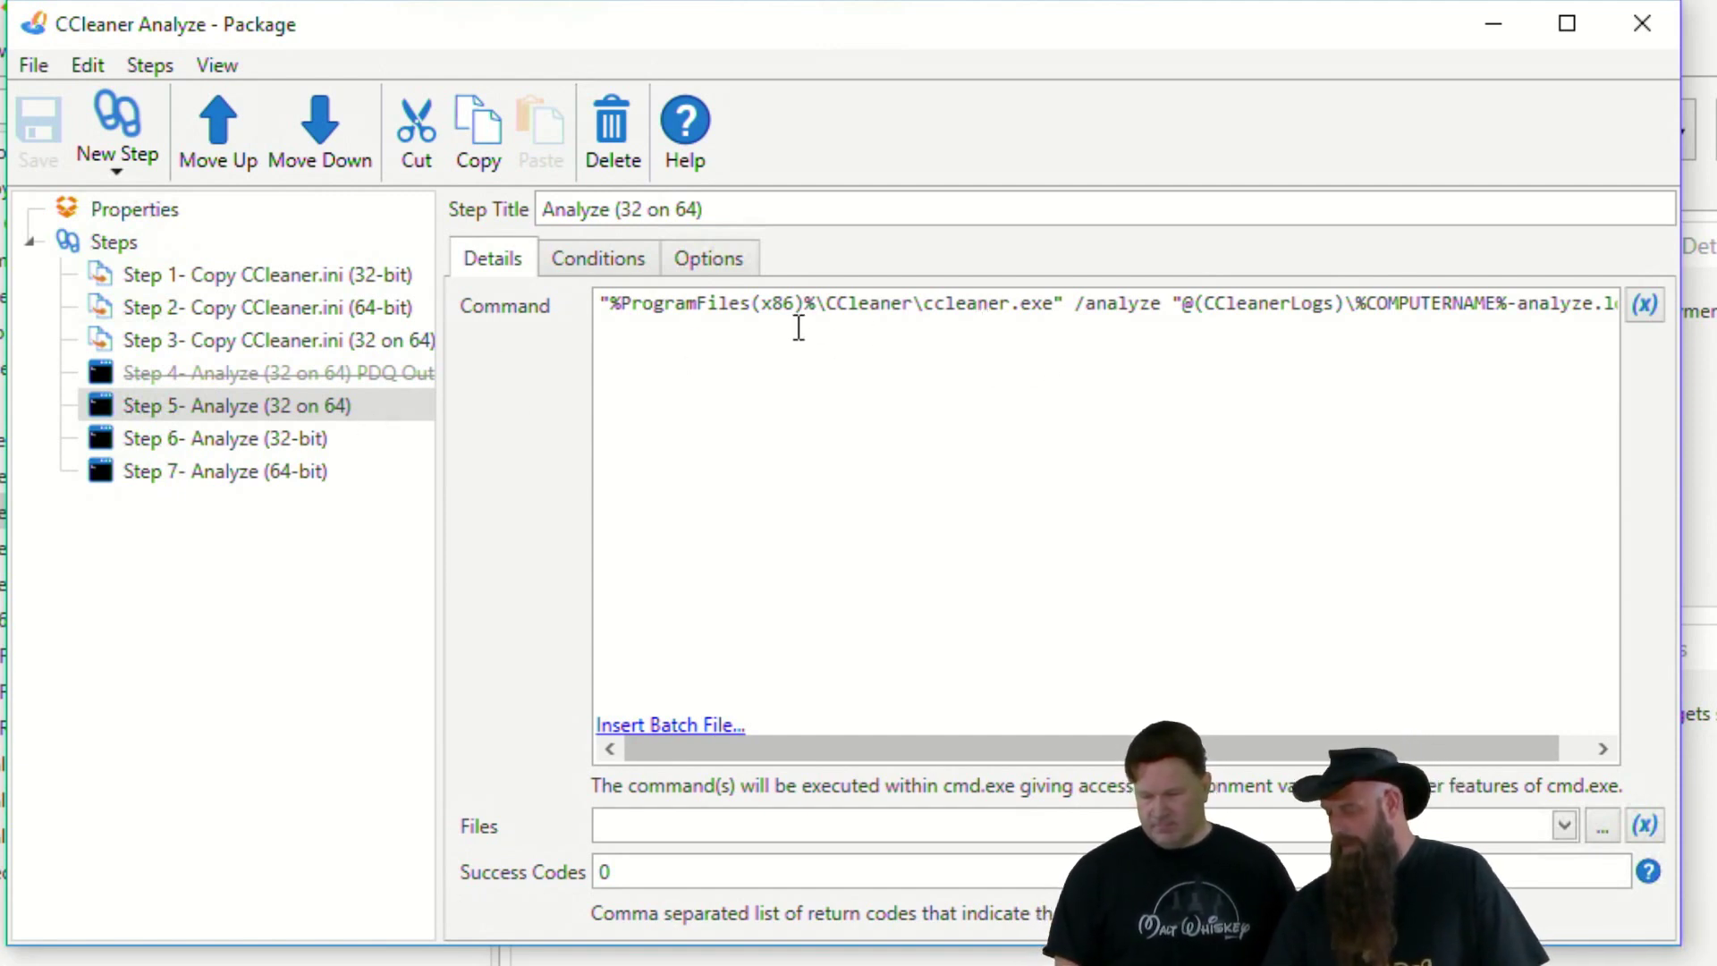
left_click(264, 447)
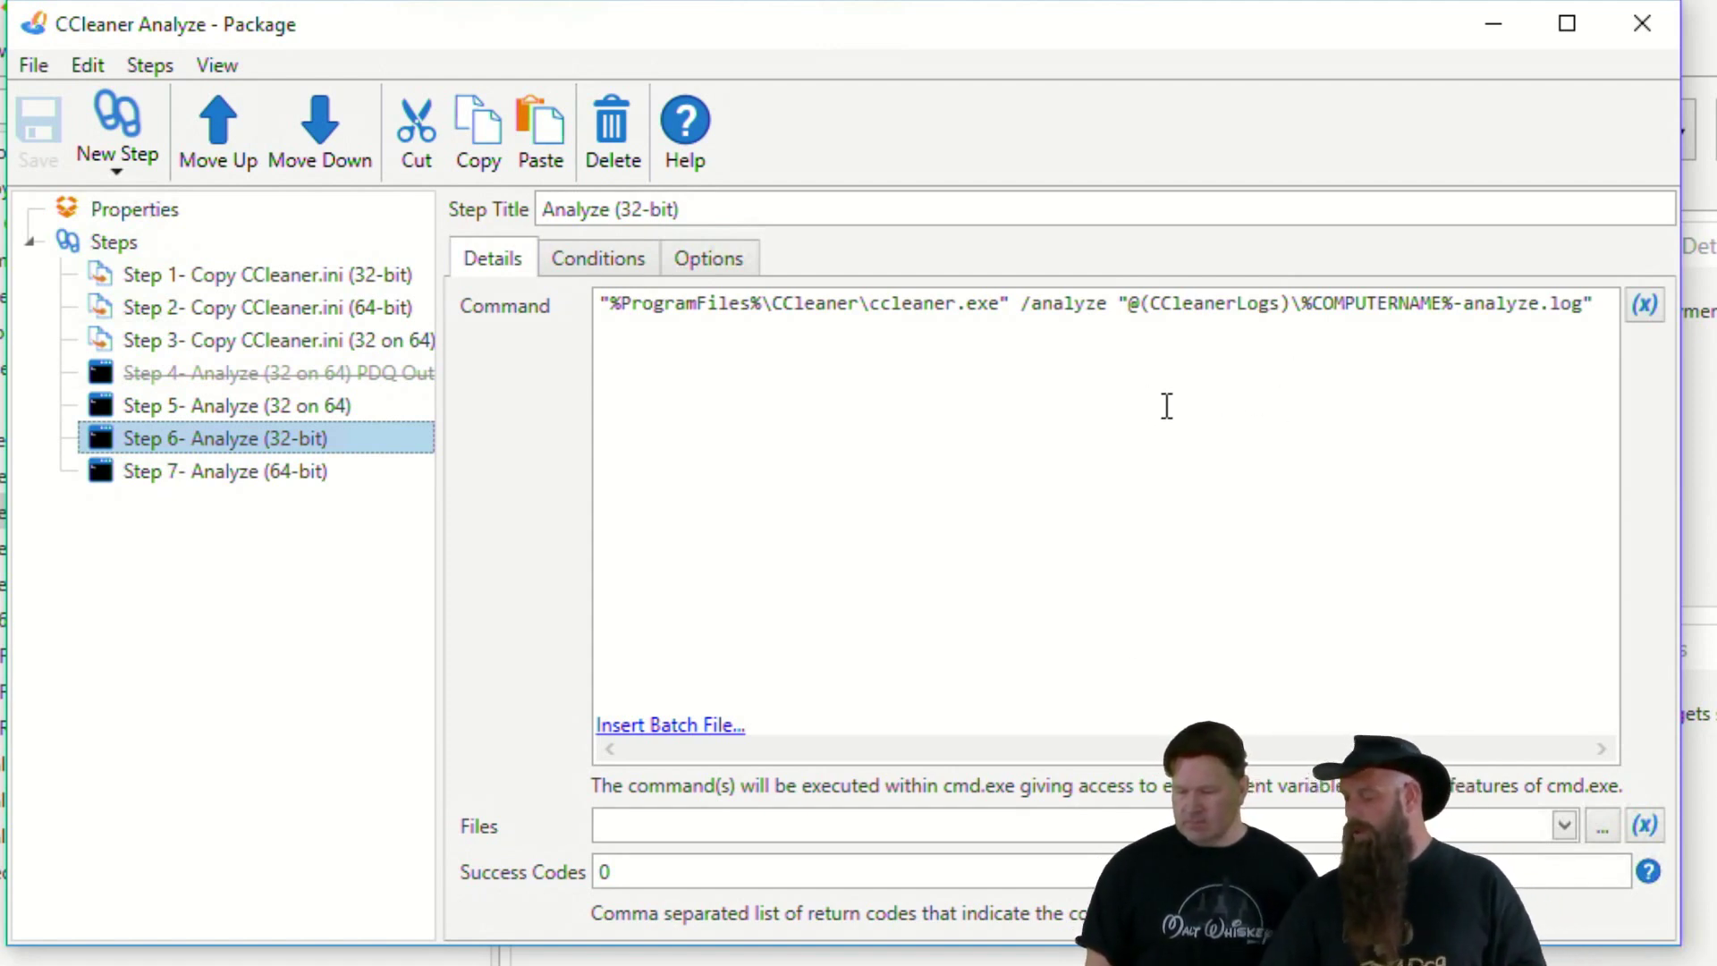
left_click_drag(1130, 305, 1291, 306)
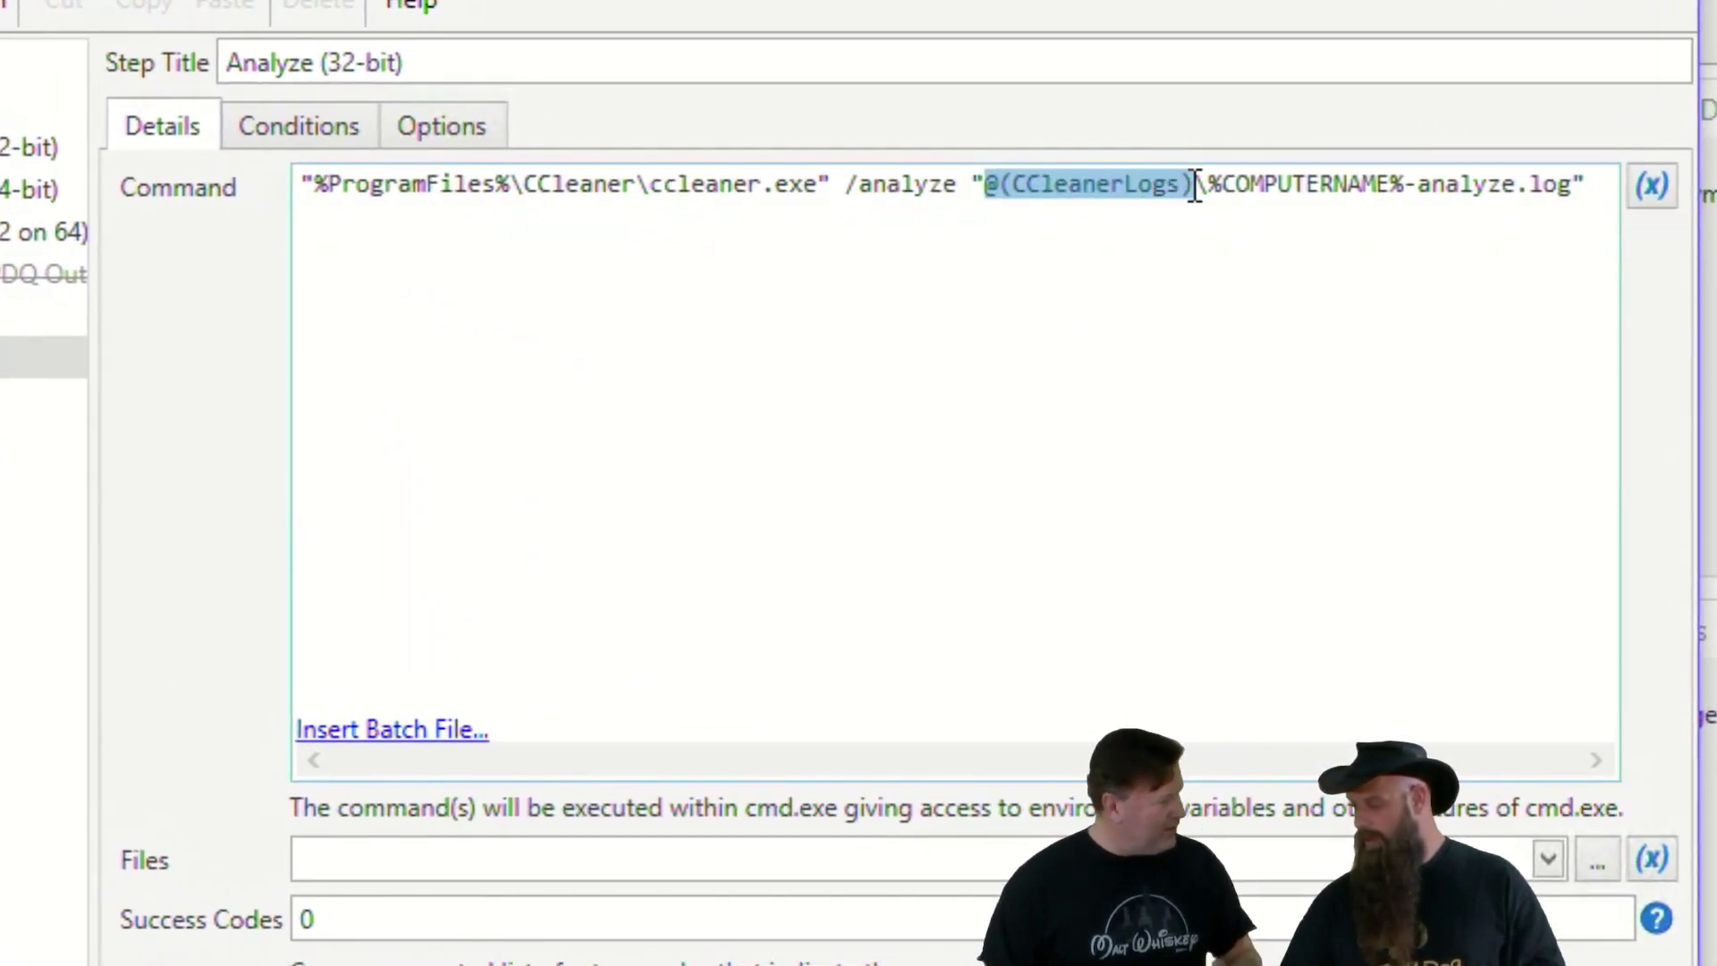
left_click(1381, 306)
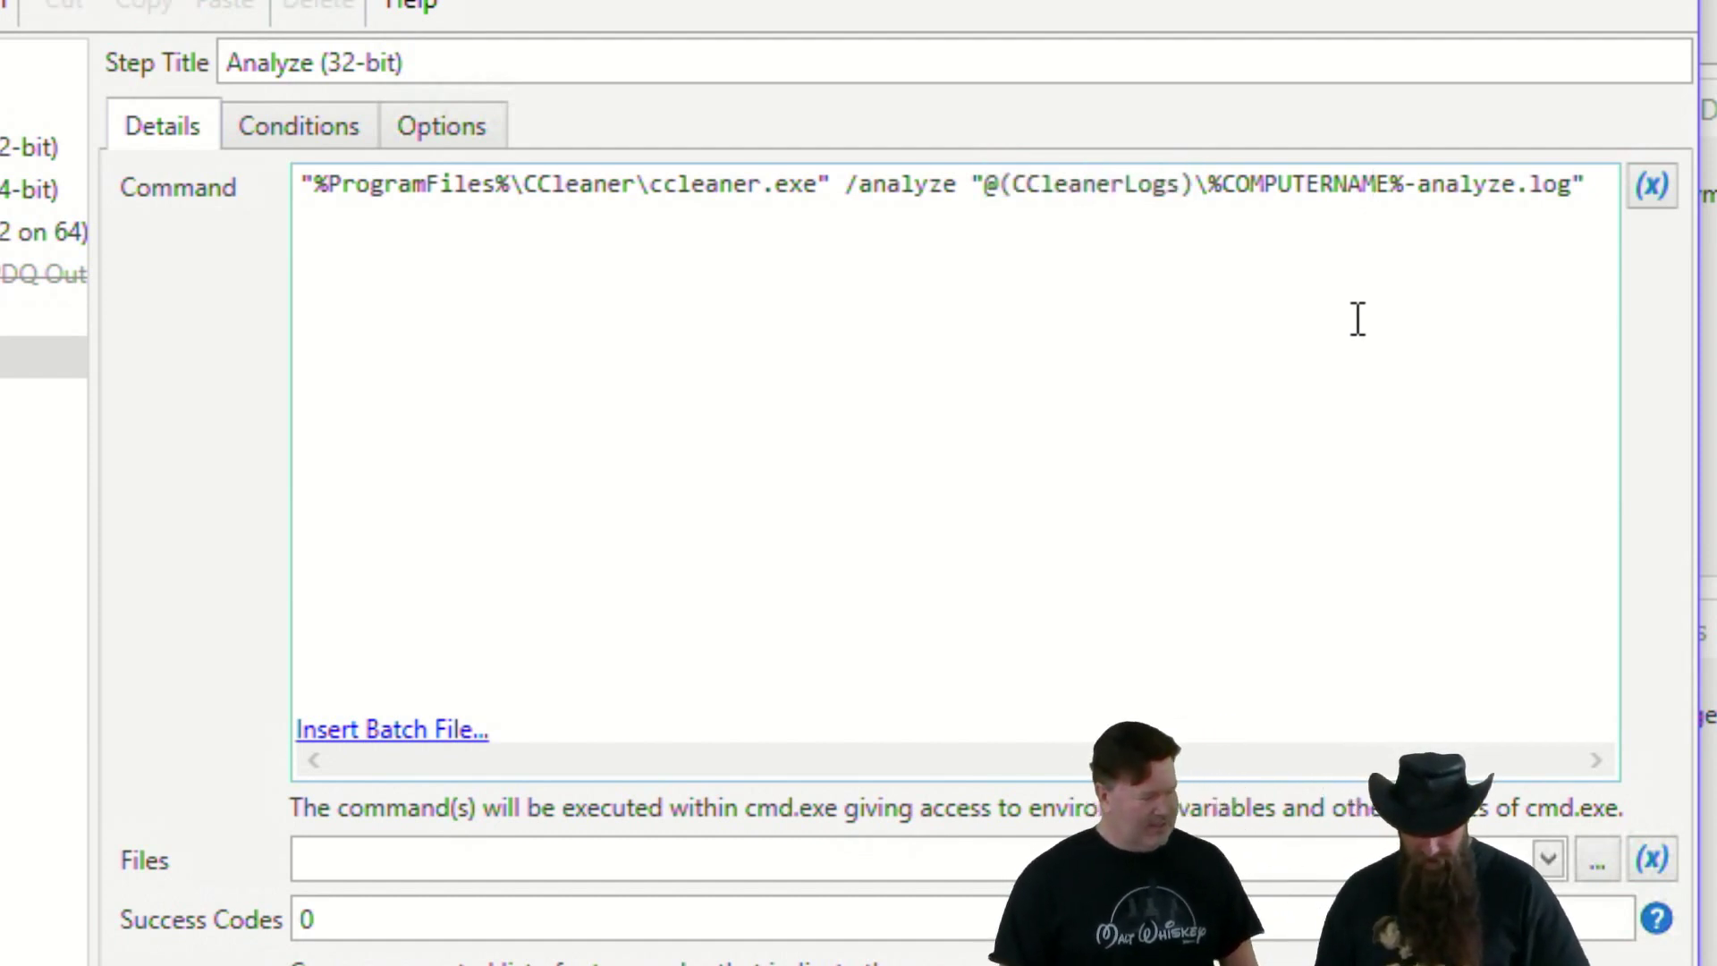
- Look up the path assigned to the @(CCleanerLogs) custom variable in the PDQ Deploy preferences, and close the preferences
mouse_move(1288, 53)
left_mouse_down()
mouse_move(904, 123)
mouse_move(1330, 333)
mouse_move(1203, 31)
left_mouse_up()
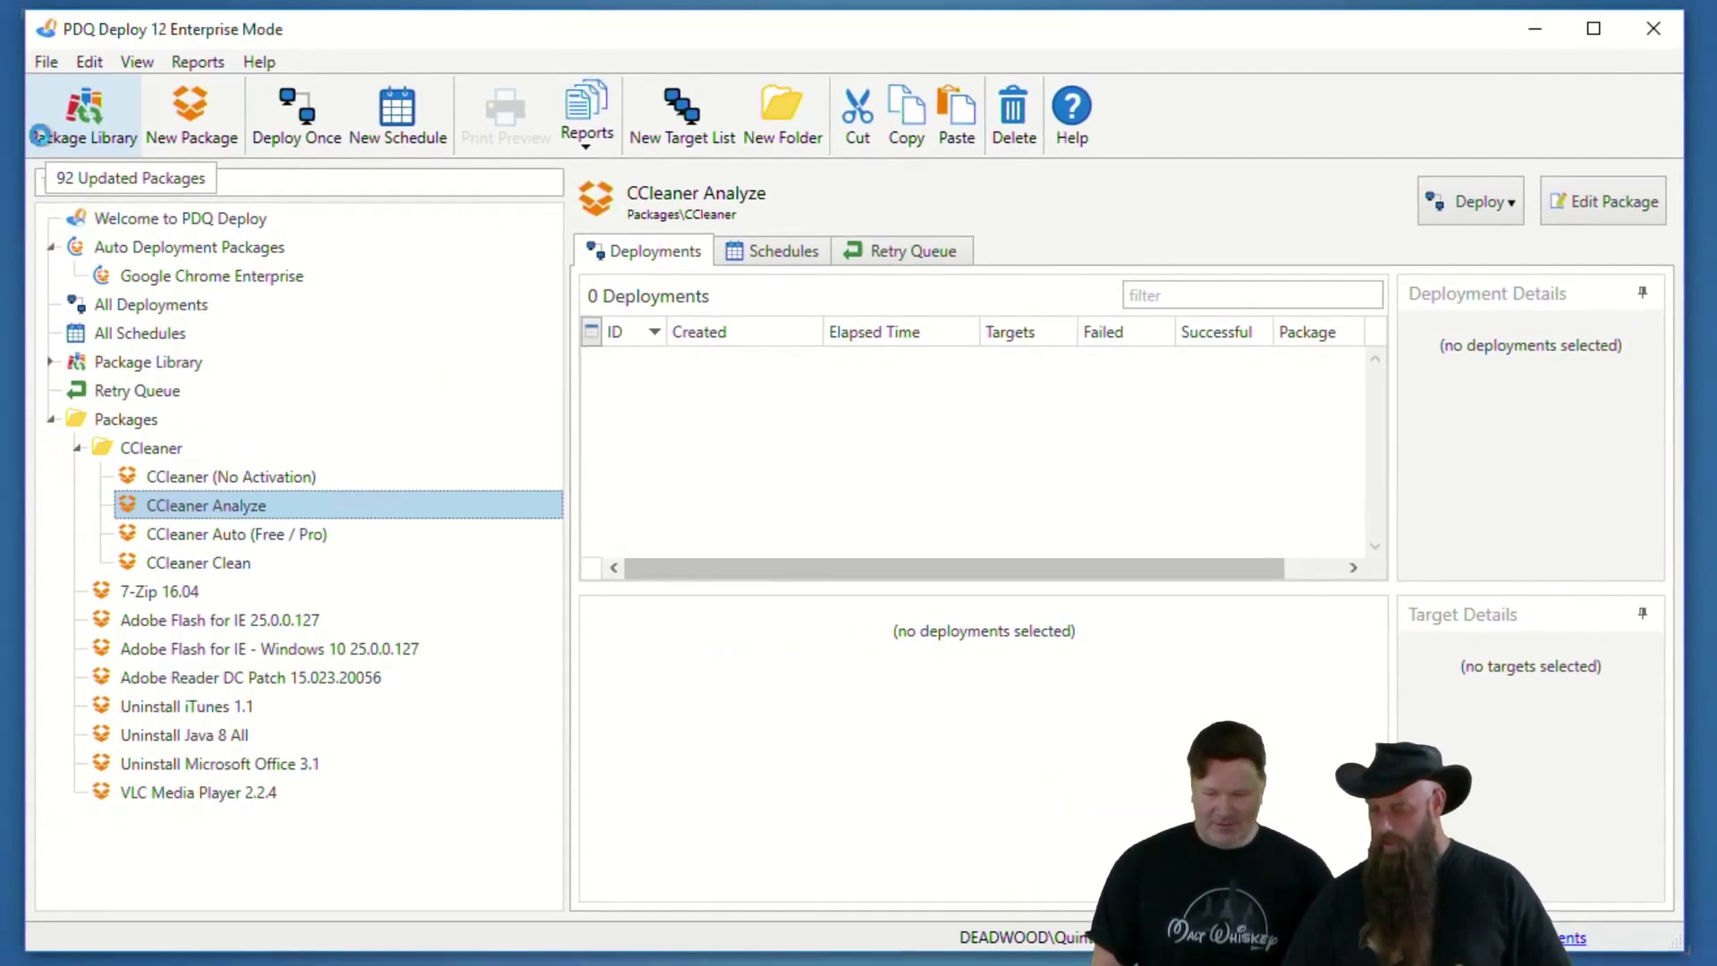
key("ctrl+comma")
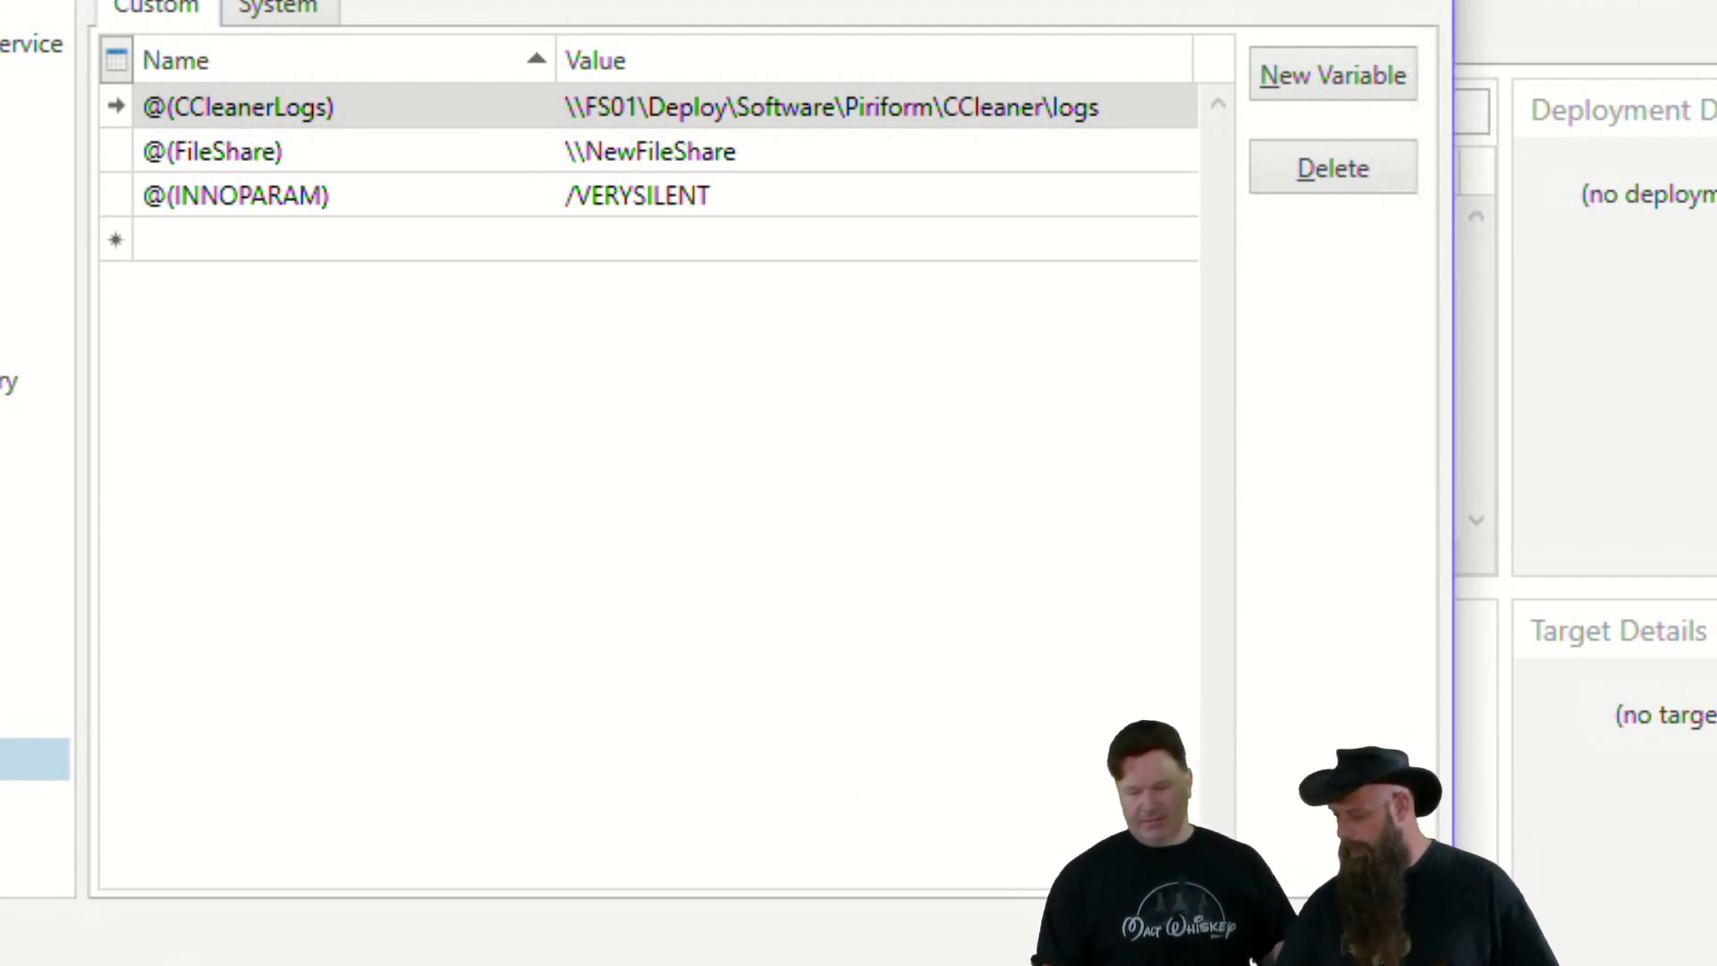
left_click(1364, 932)
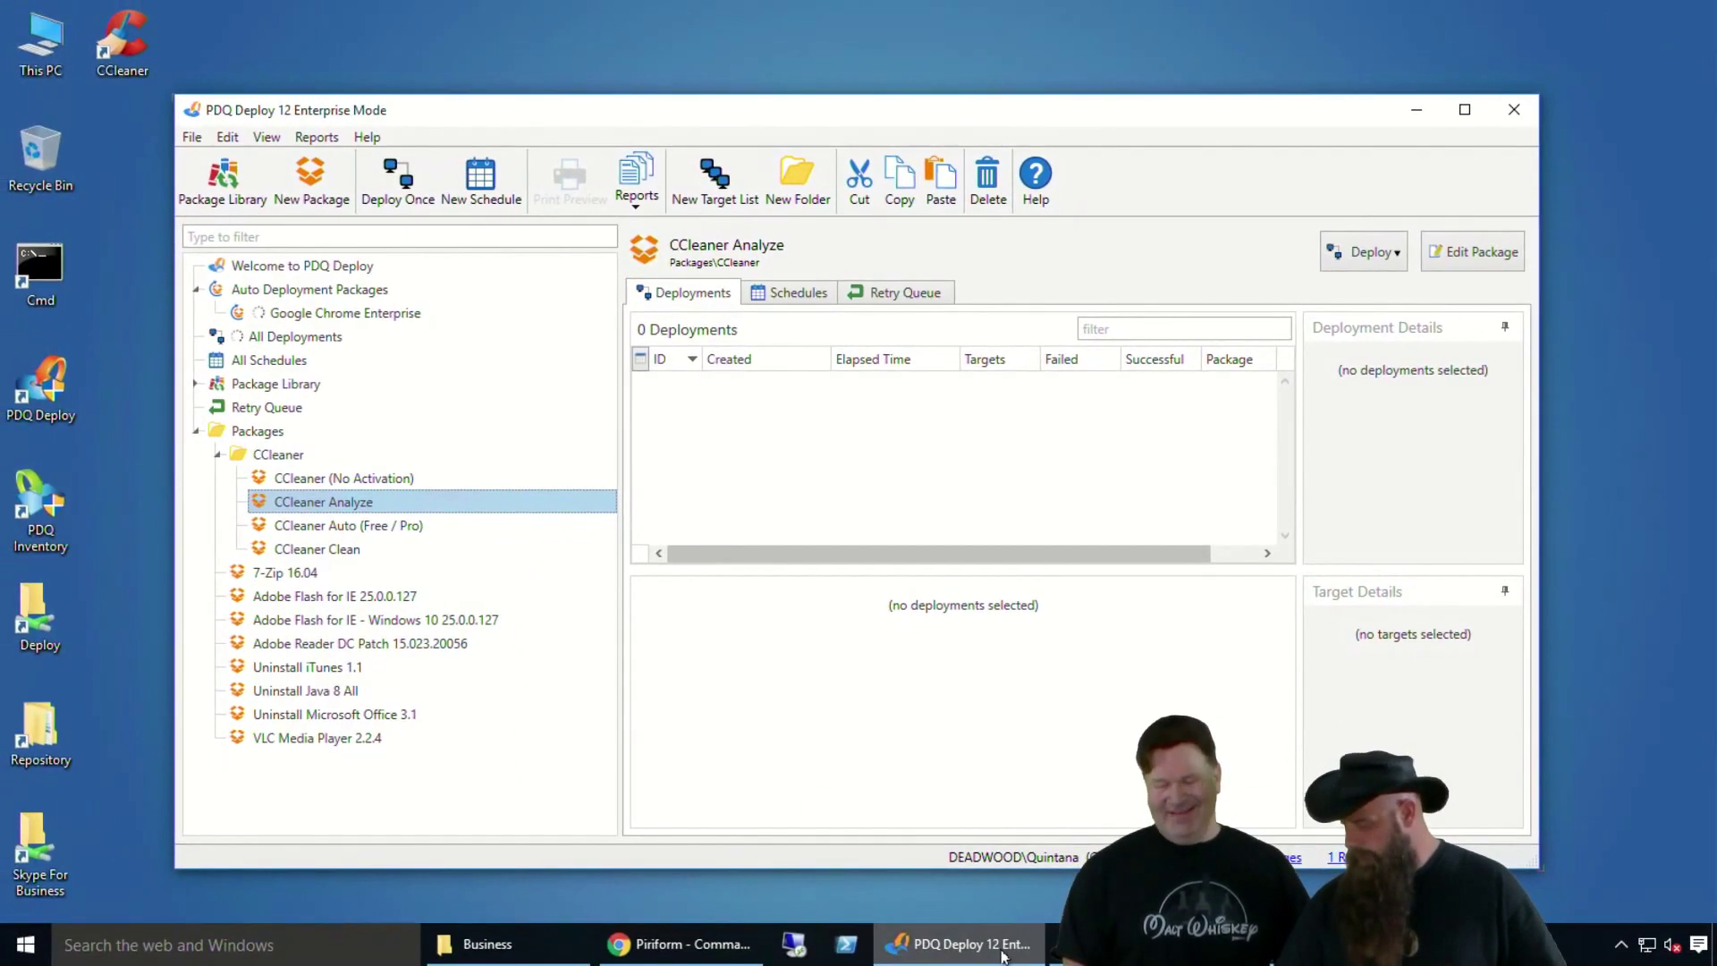
- Return to the CCleaner Analyze package, examine the Analyze (64-bit) step's command and conditions, and close the package
mouse_move(1005, 953)
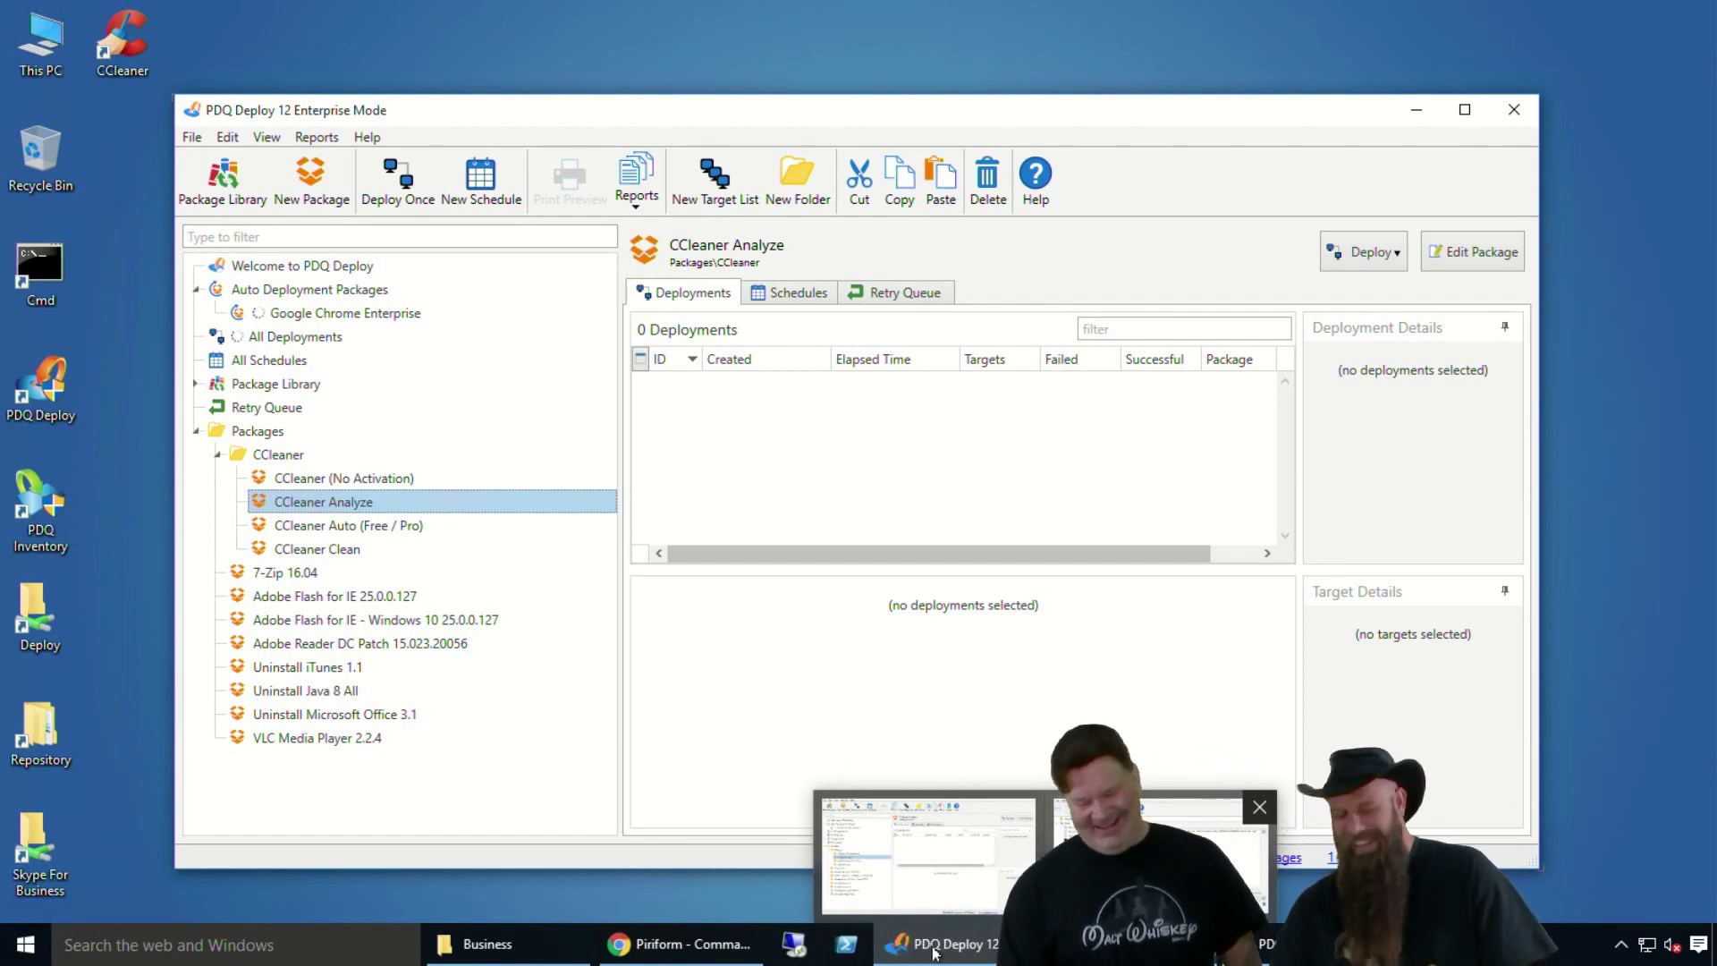
left_click(1159, 860)
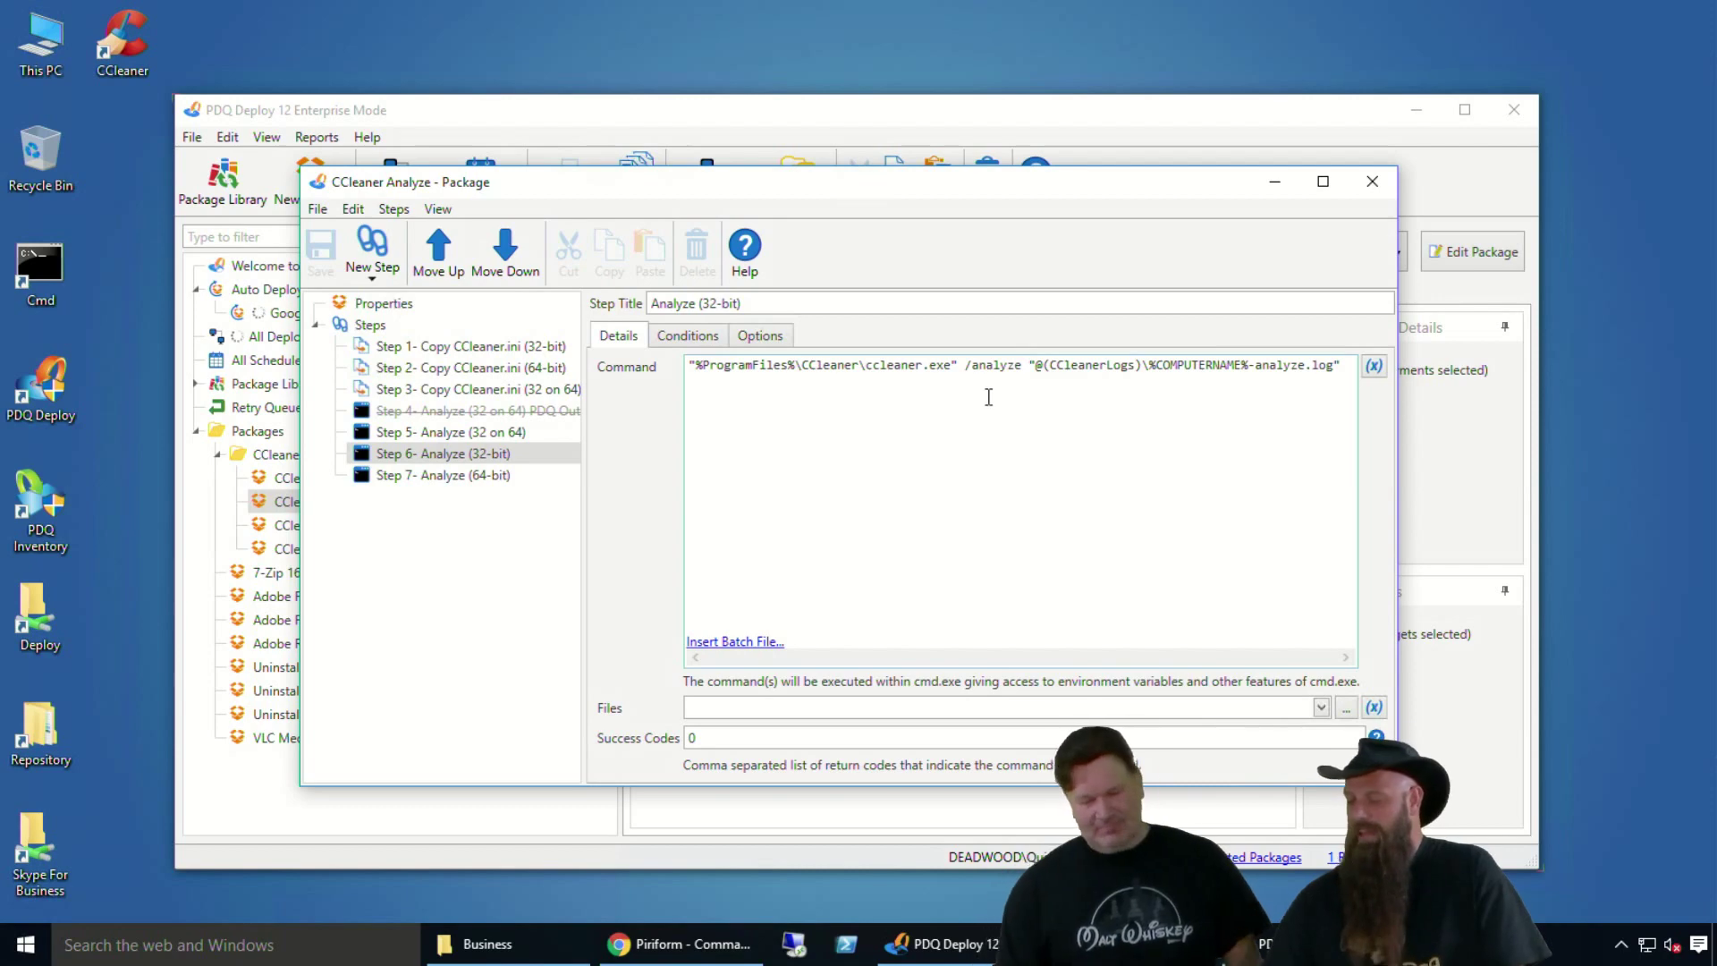
left_click(490, 488)
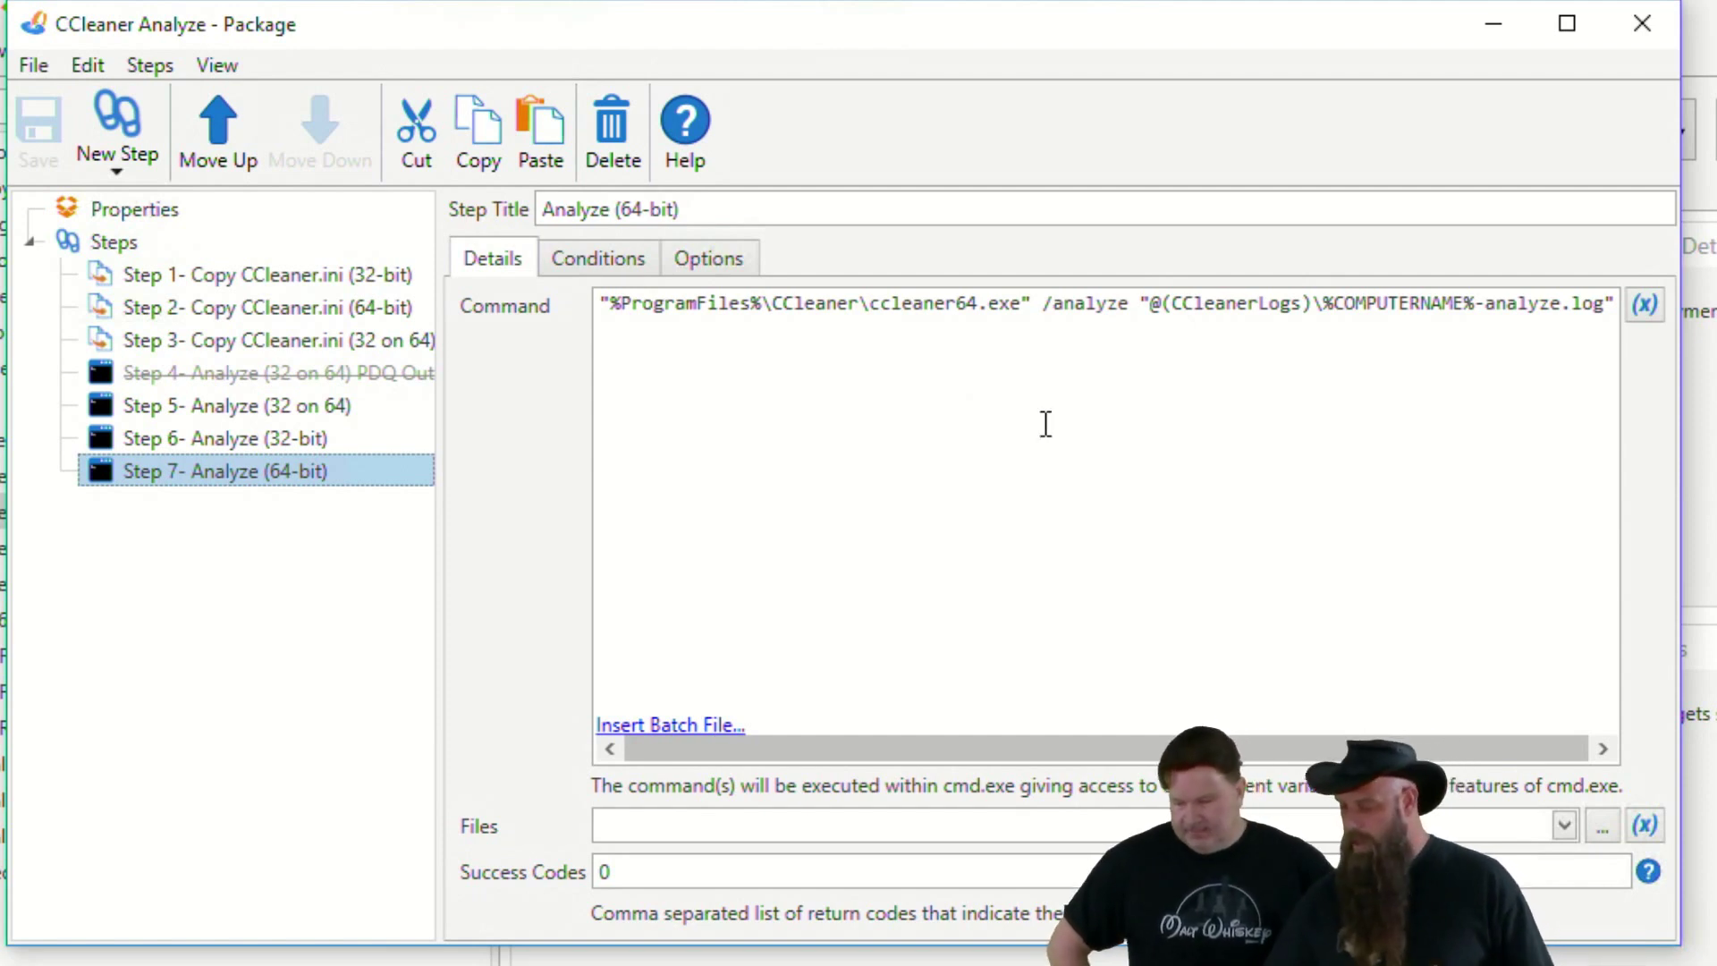
left_click(623, 269)
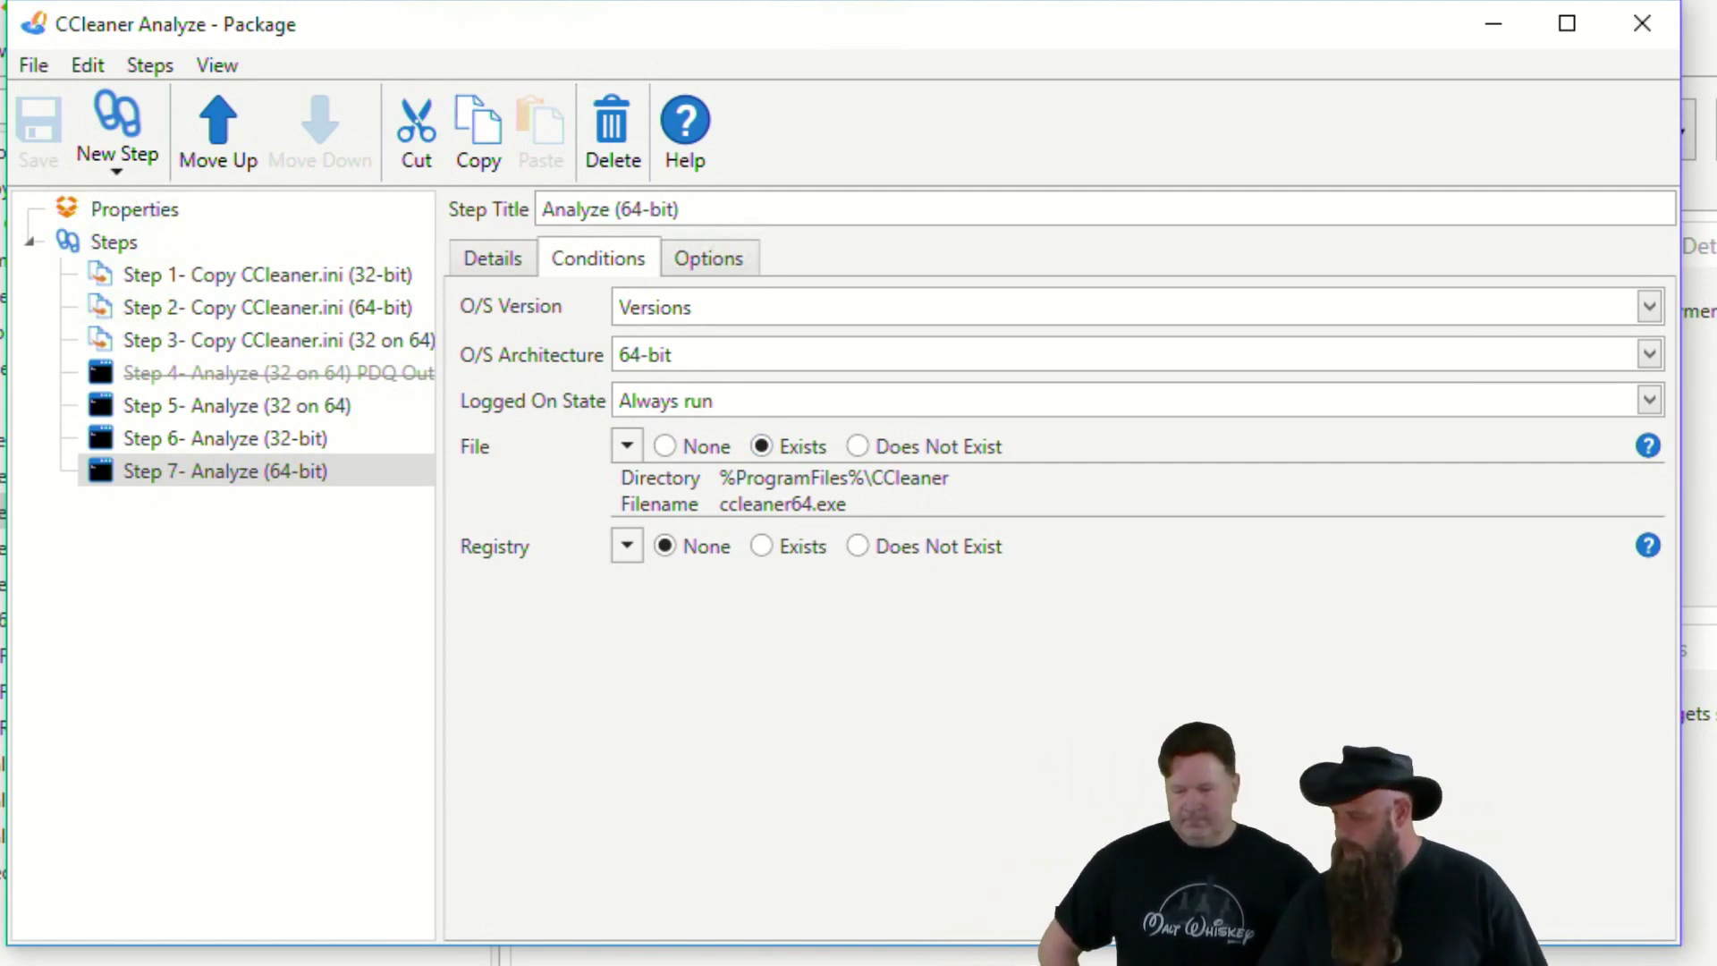
left_click(1642, 25)
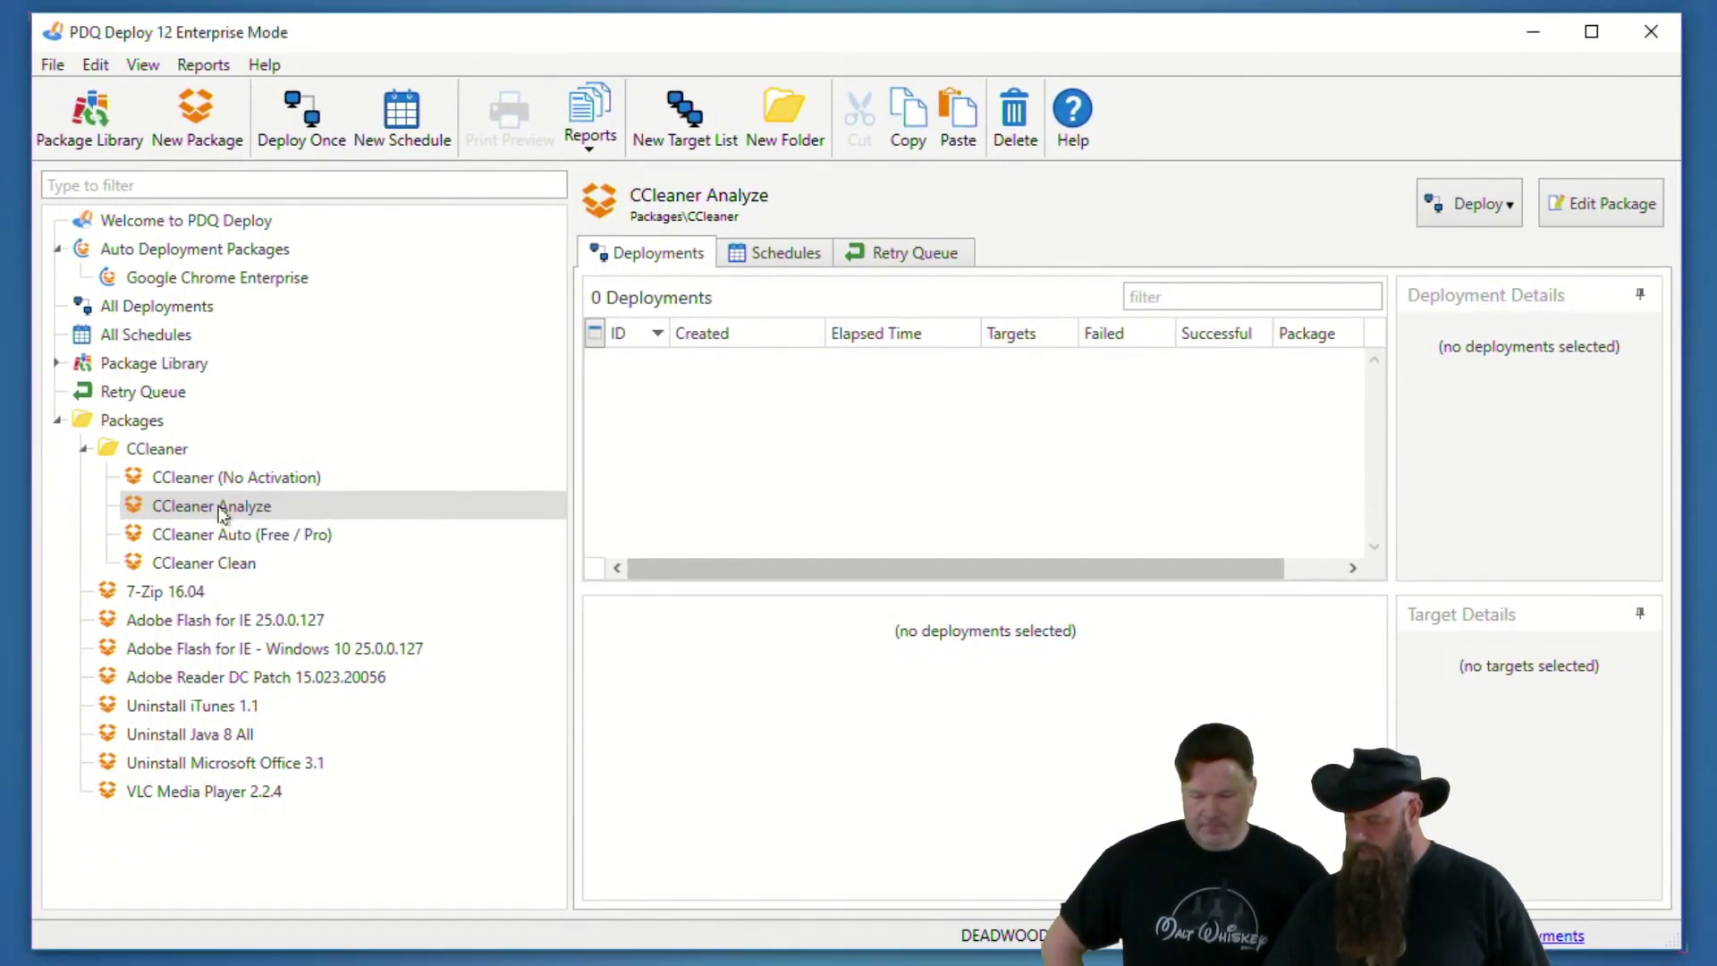
- Set up a one-time deployment of the CCleaner Analyze package with the target computers costanza, curmudgeon, carla and fox
left_click(57, 519)
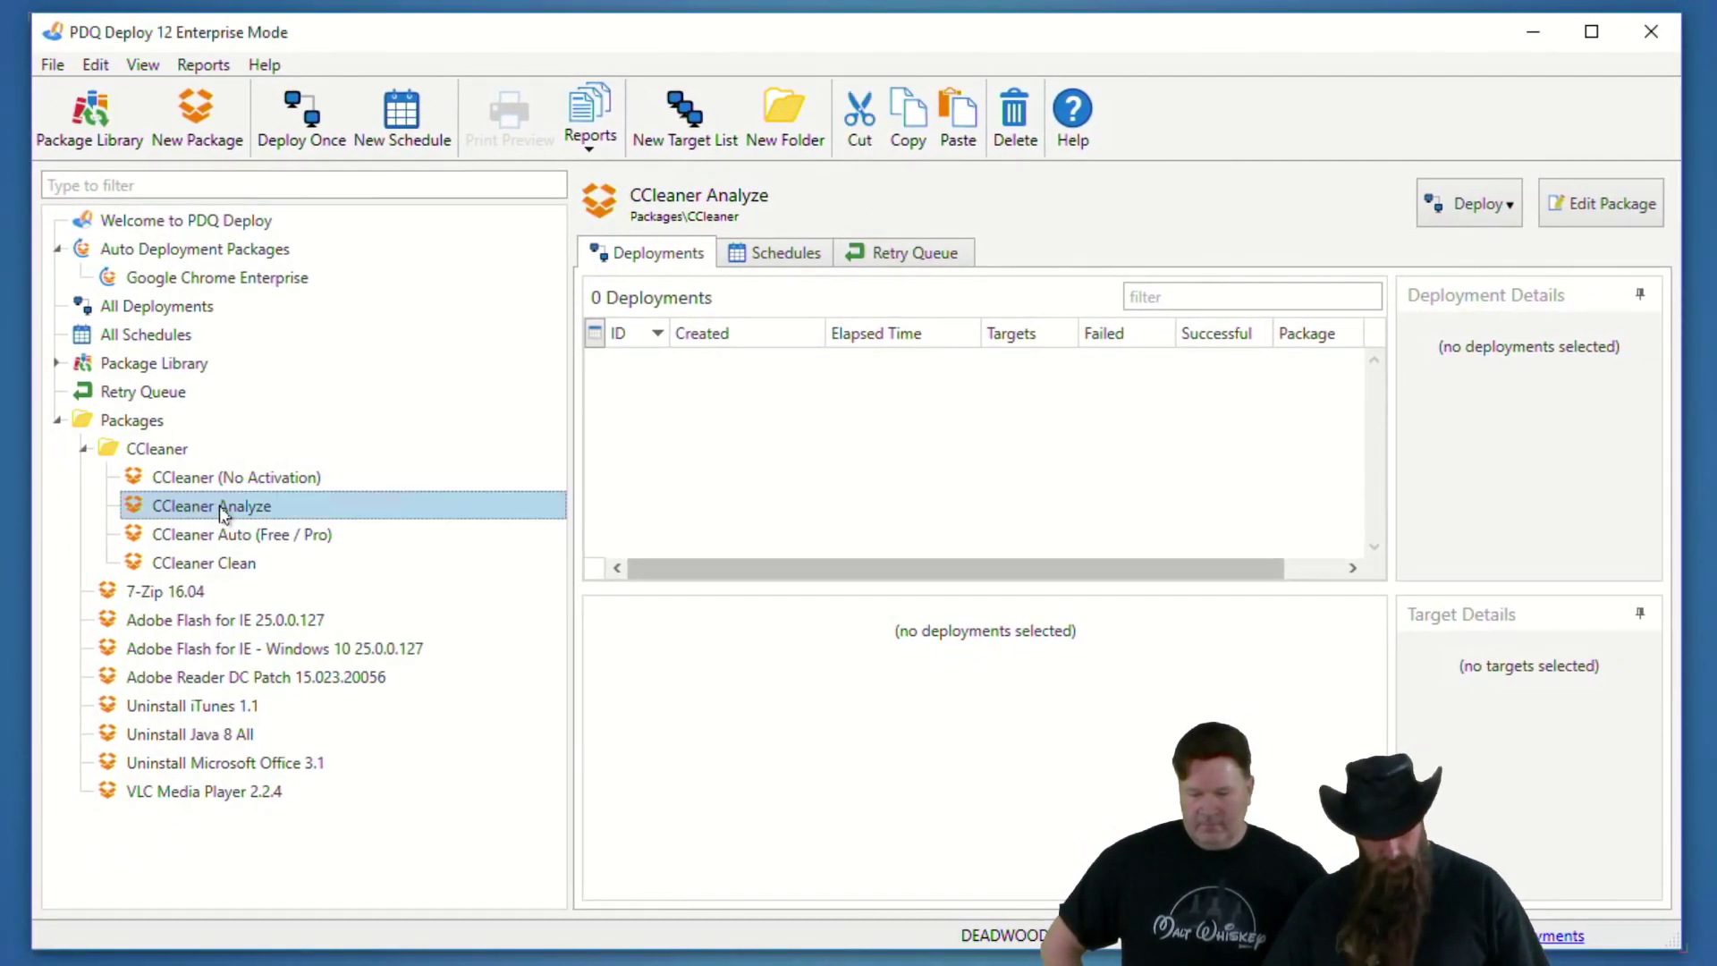
key("ctrl+d")
type("costanza")
key("Return")
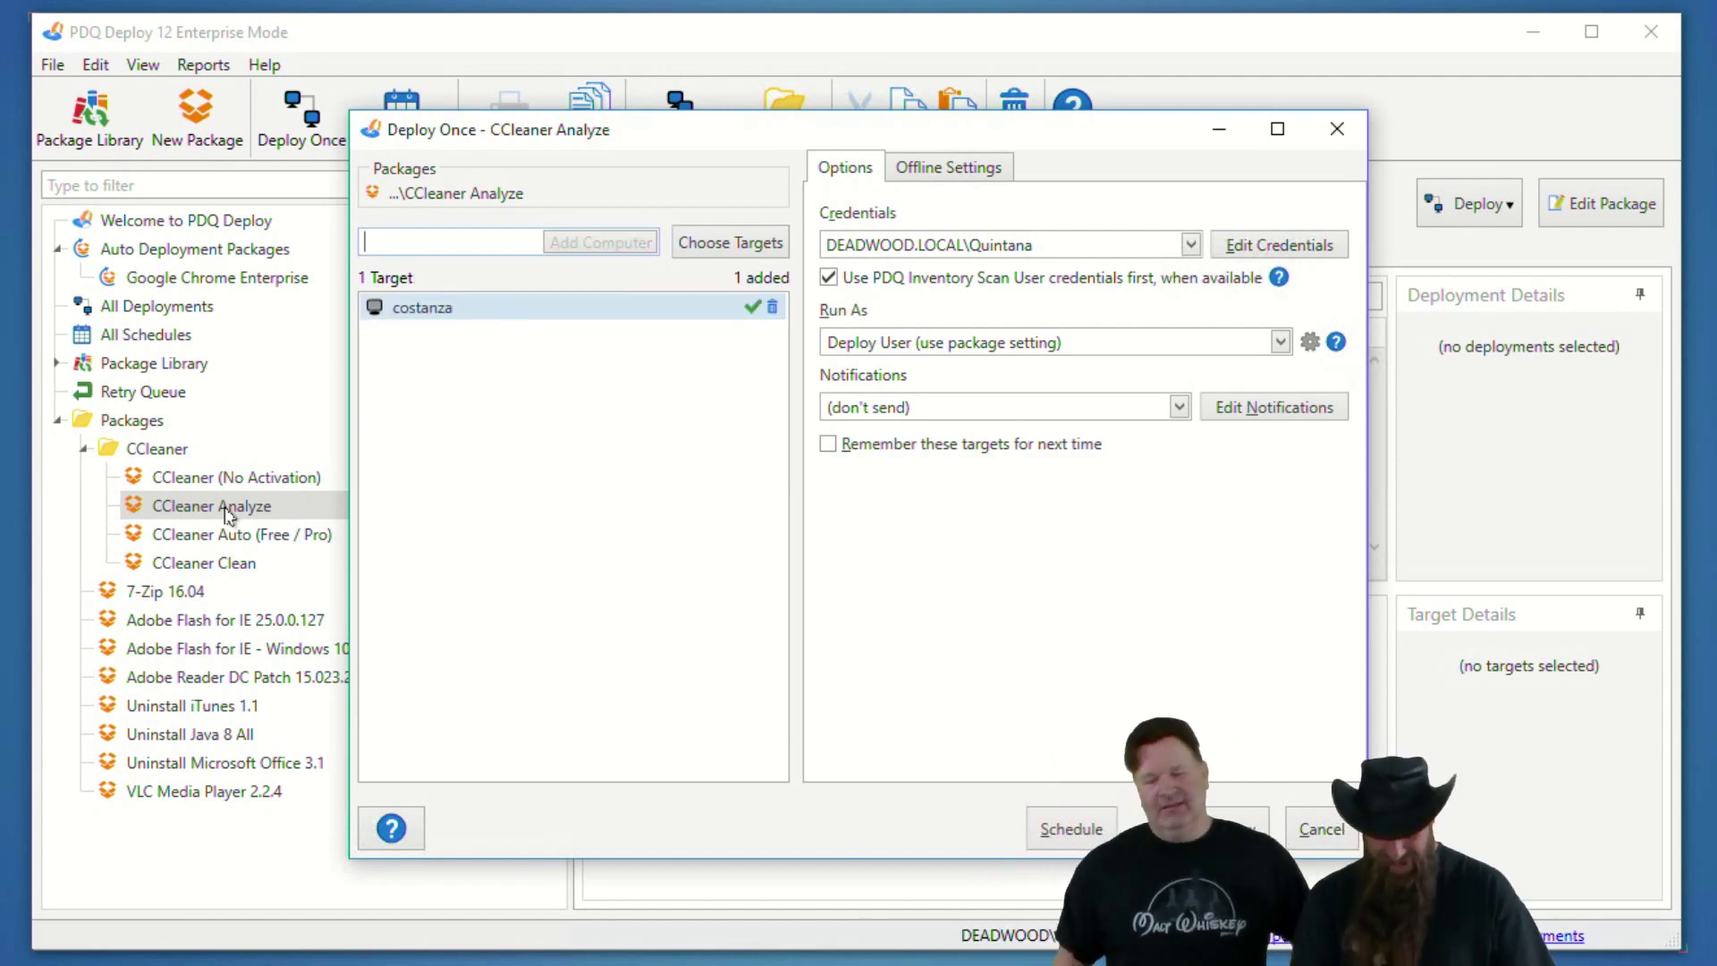
type("curmudgeon")
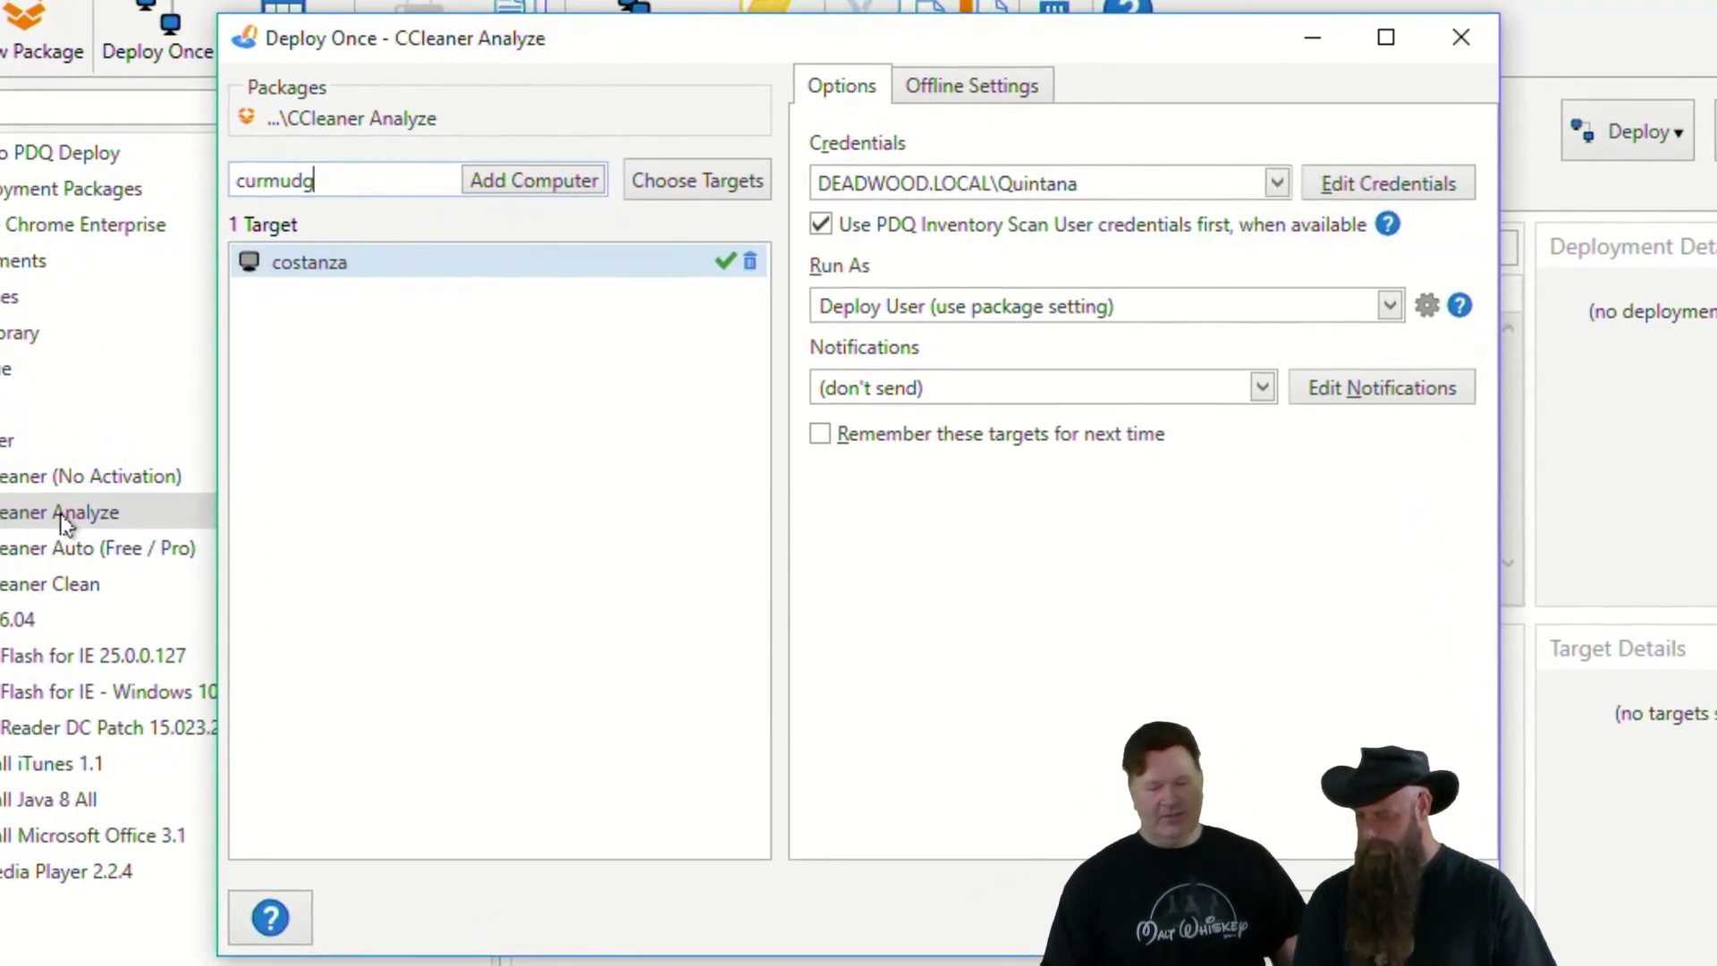
key("Return")
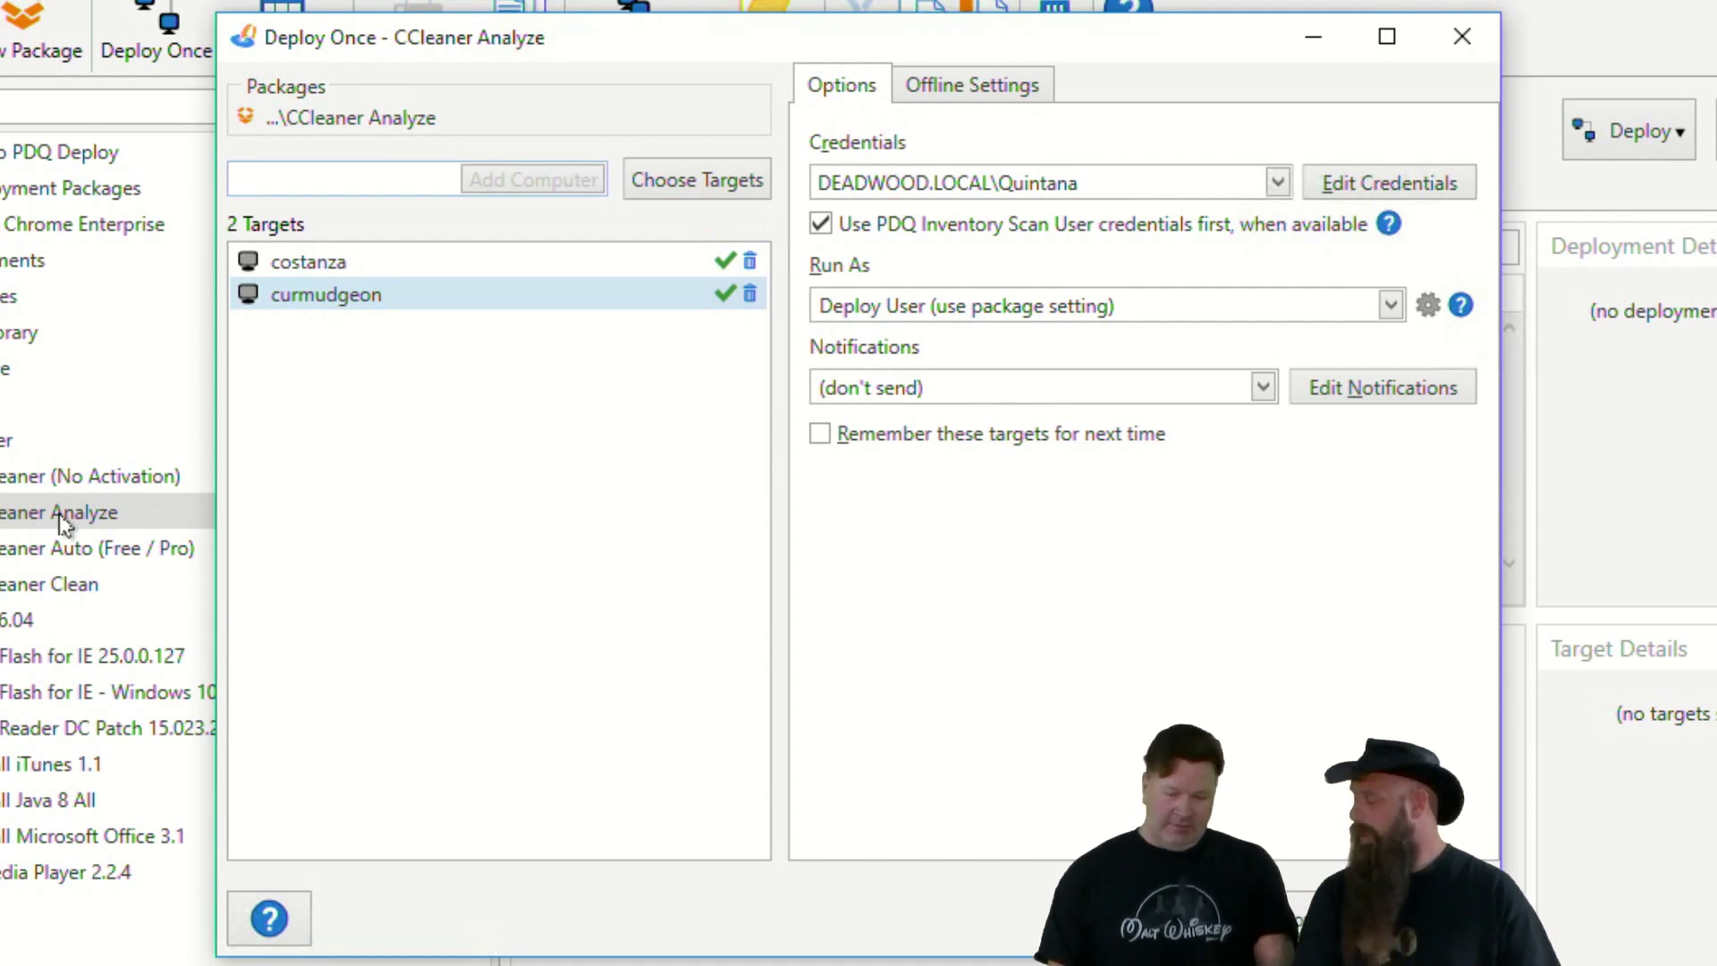
type("carla")
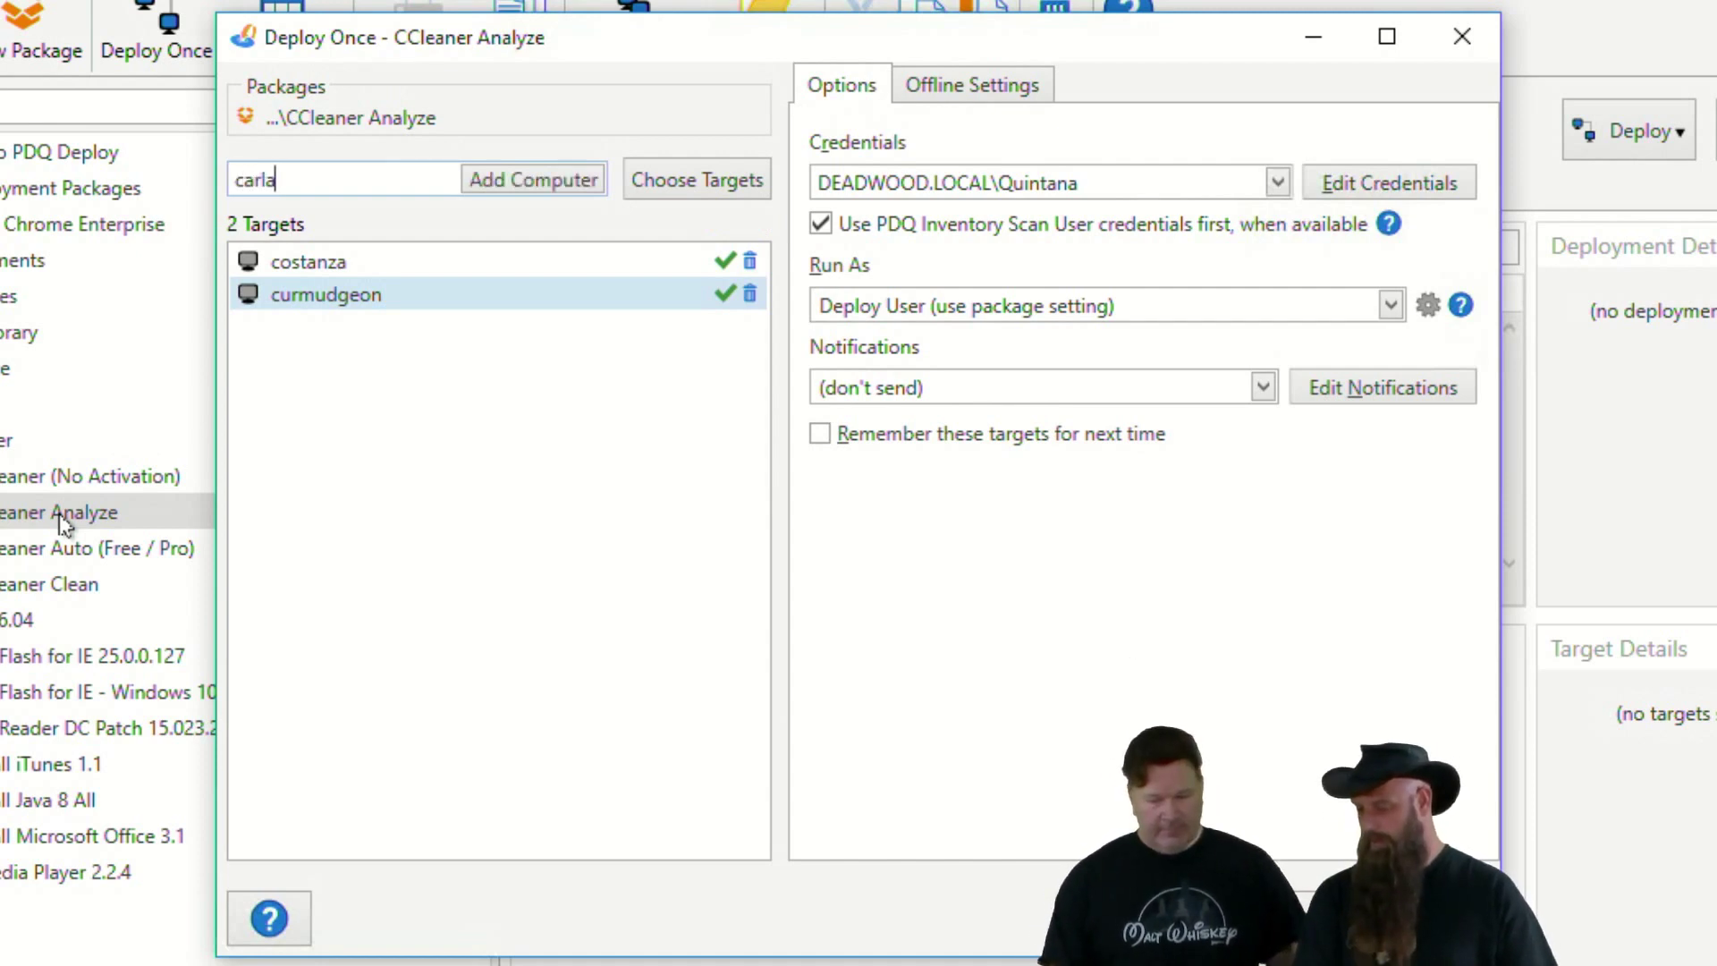
key("Return")
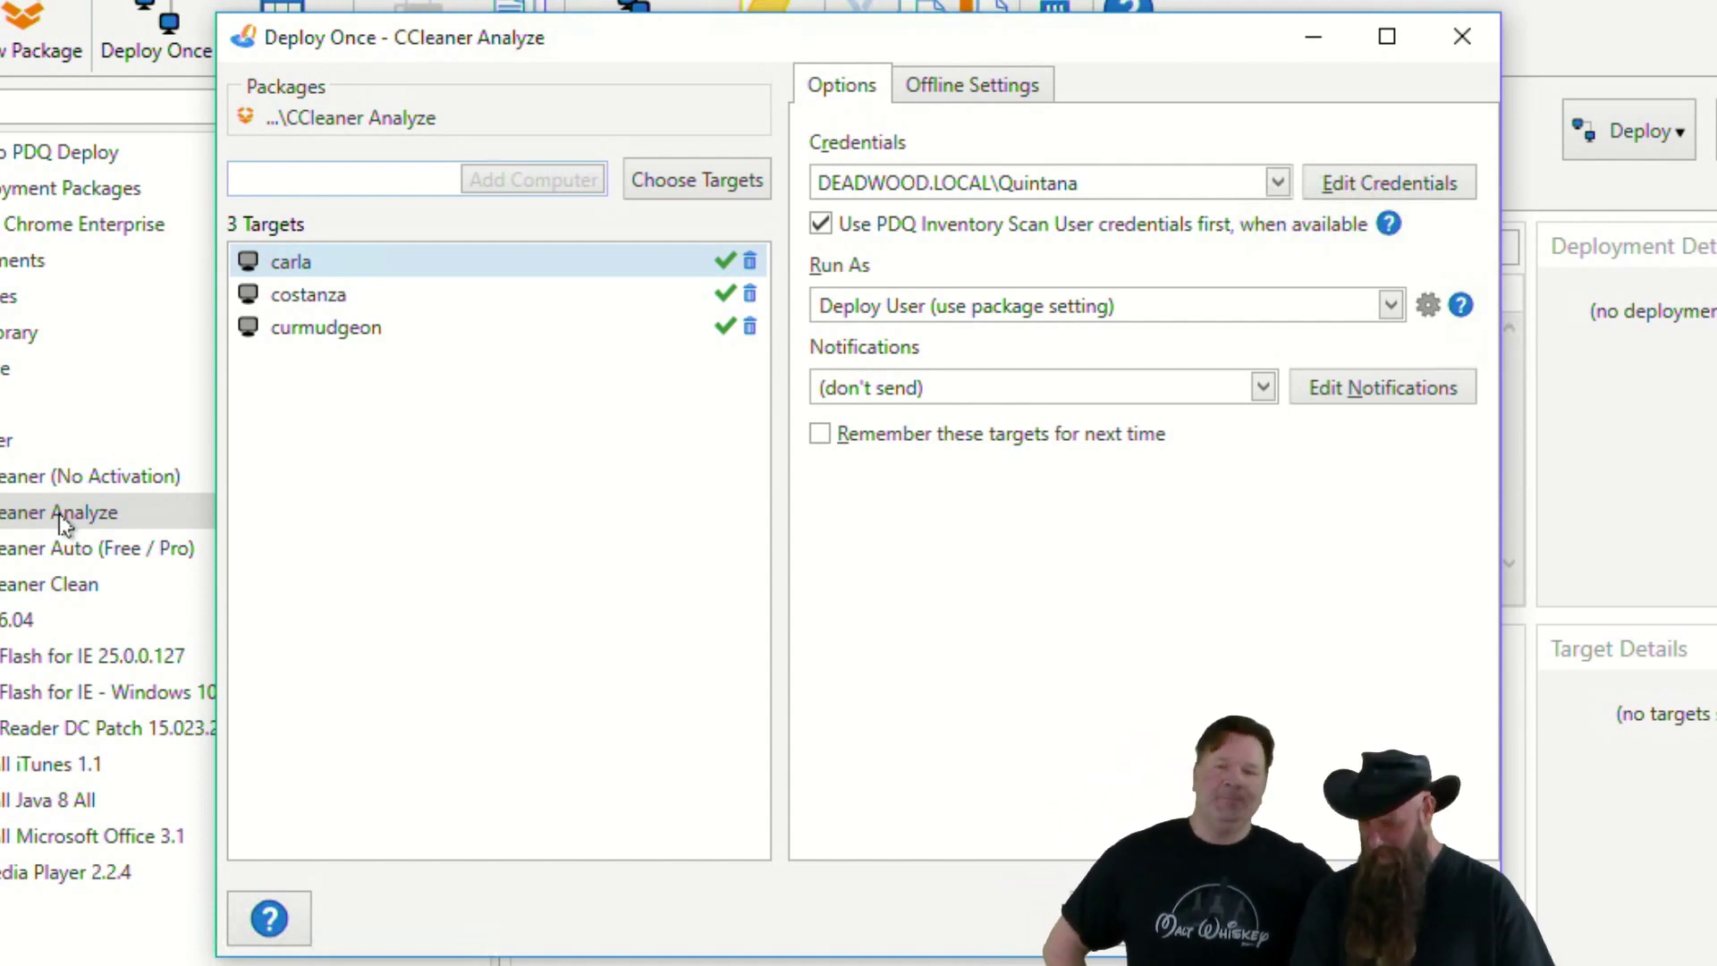
type("fox")
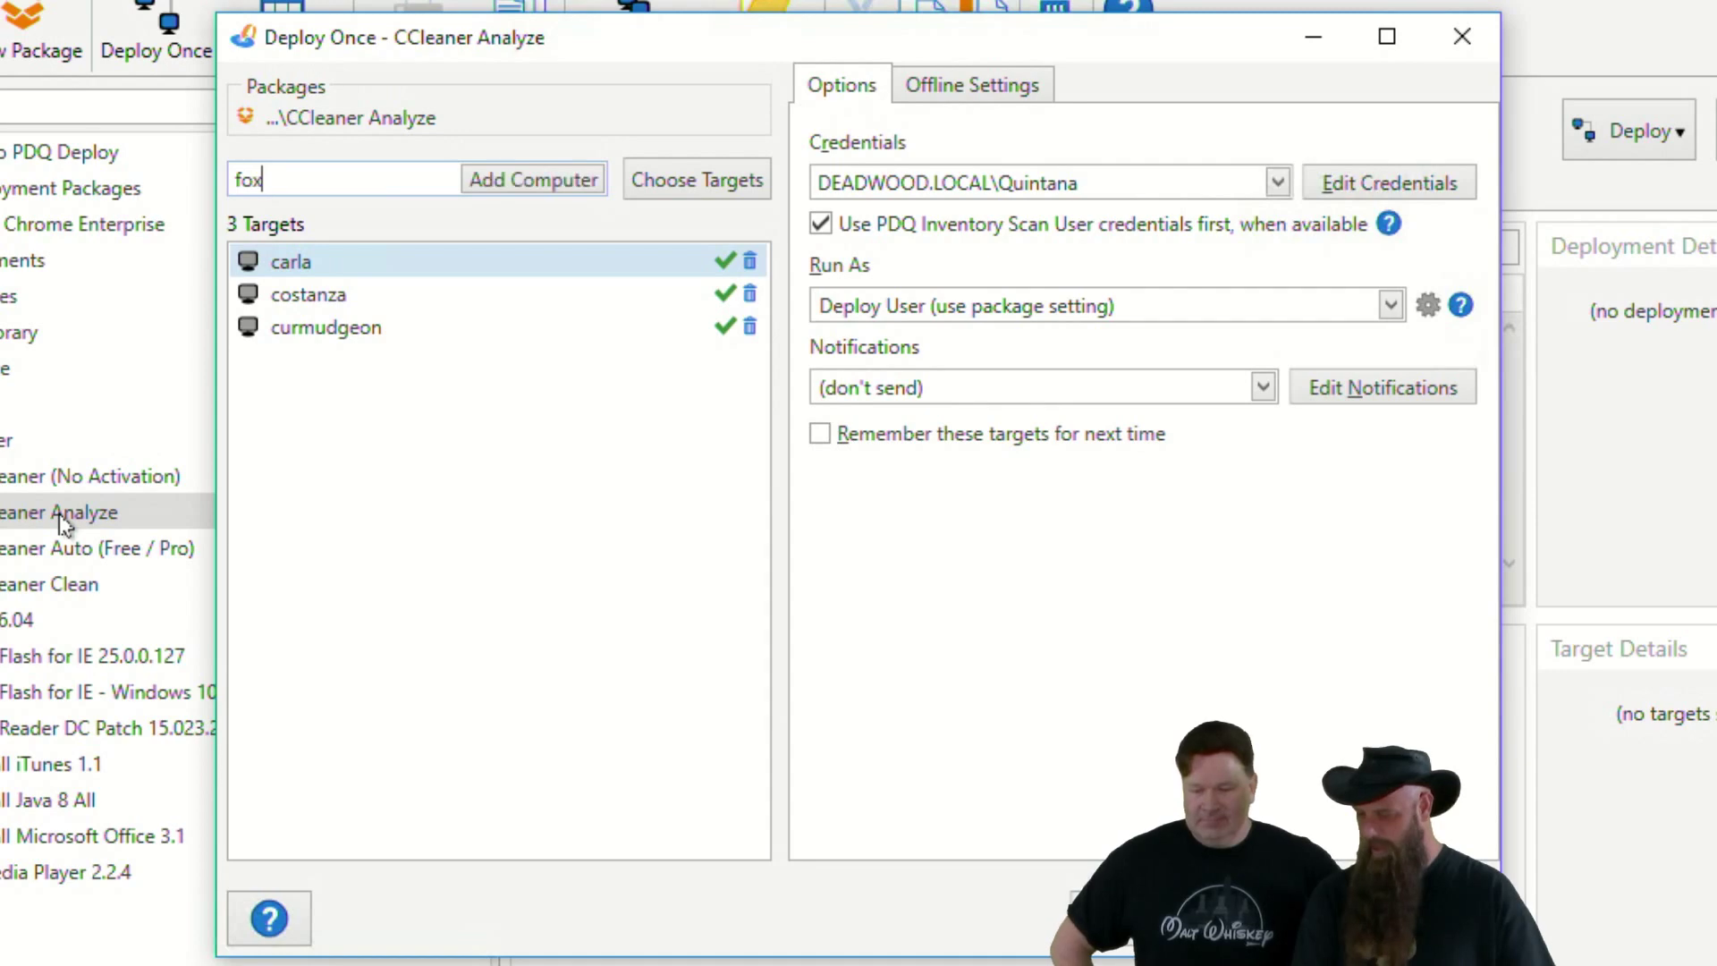
key("Return")
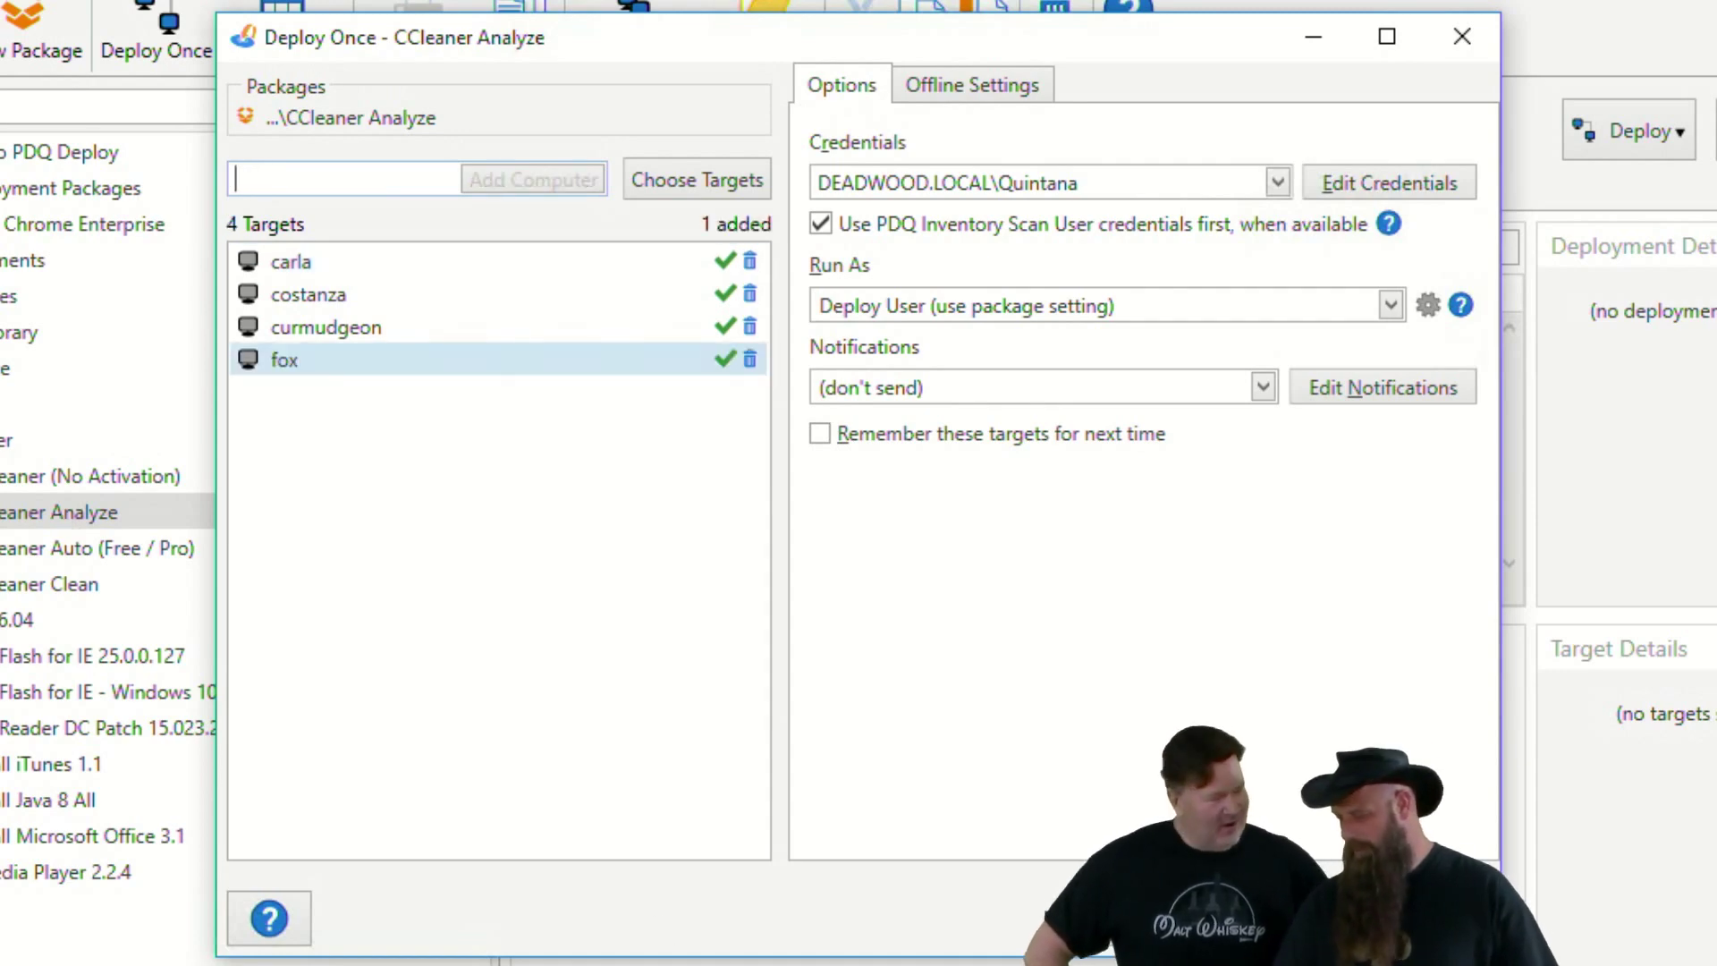
- Deploy the CCleaner Analyze package to the targets, and switch to File Explorer to open the logs folder under CCleaner
left_click(1315, 921)
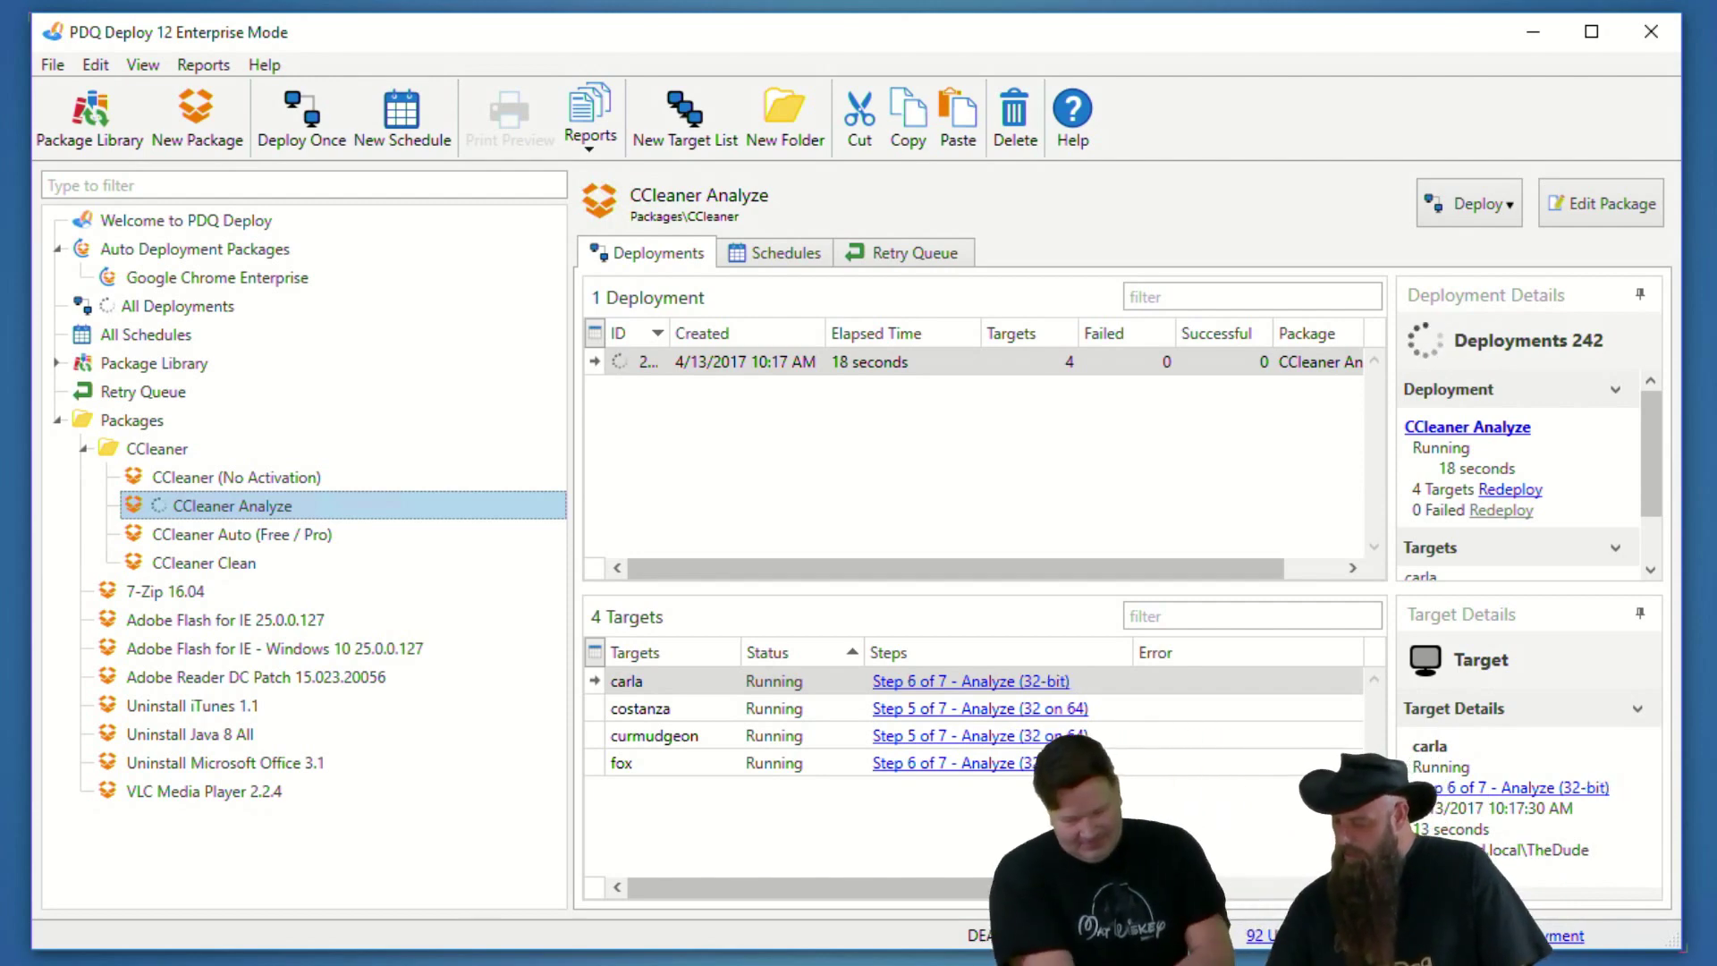
key("alt+Tab")
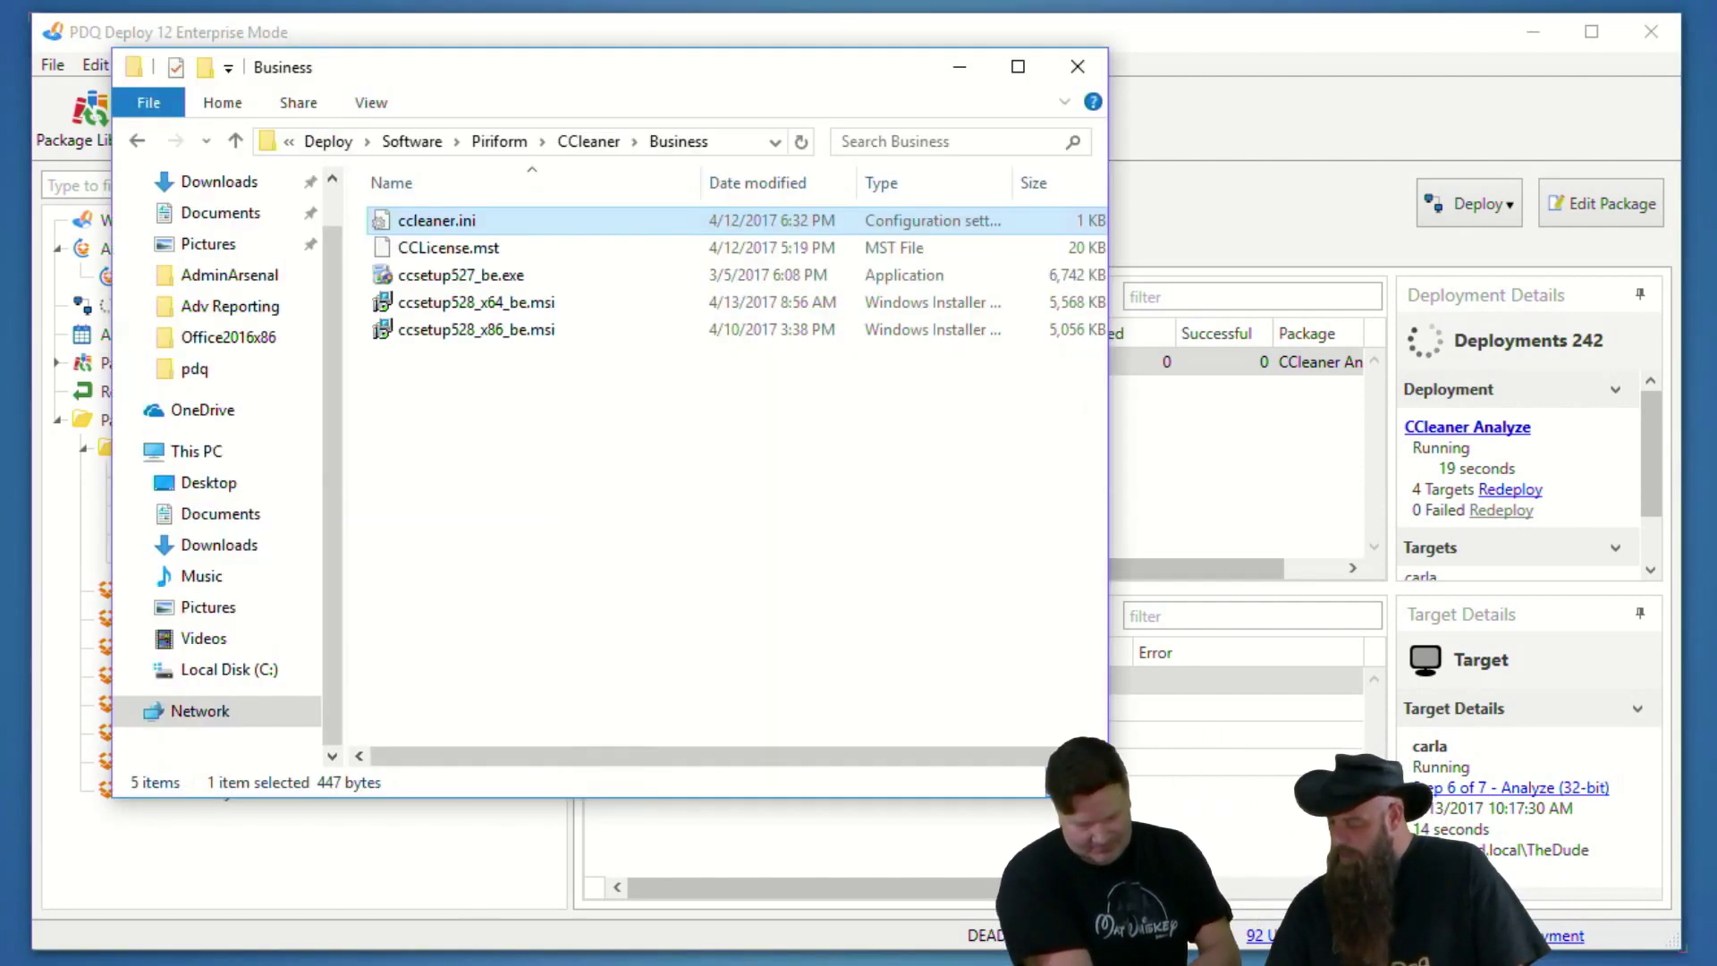
left_click(581, 145)
double_click(402, 277)
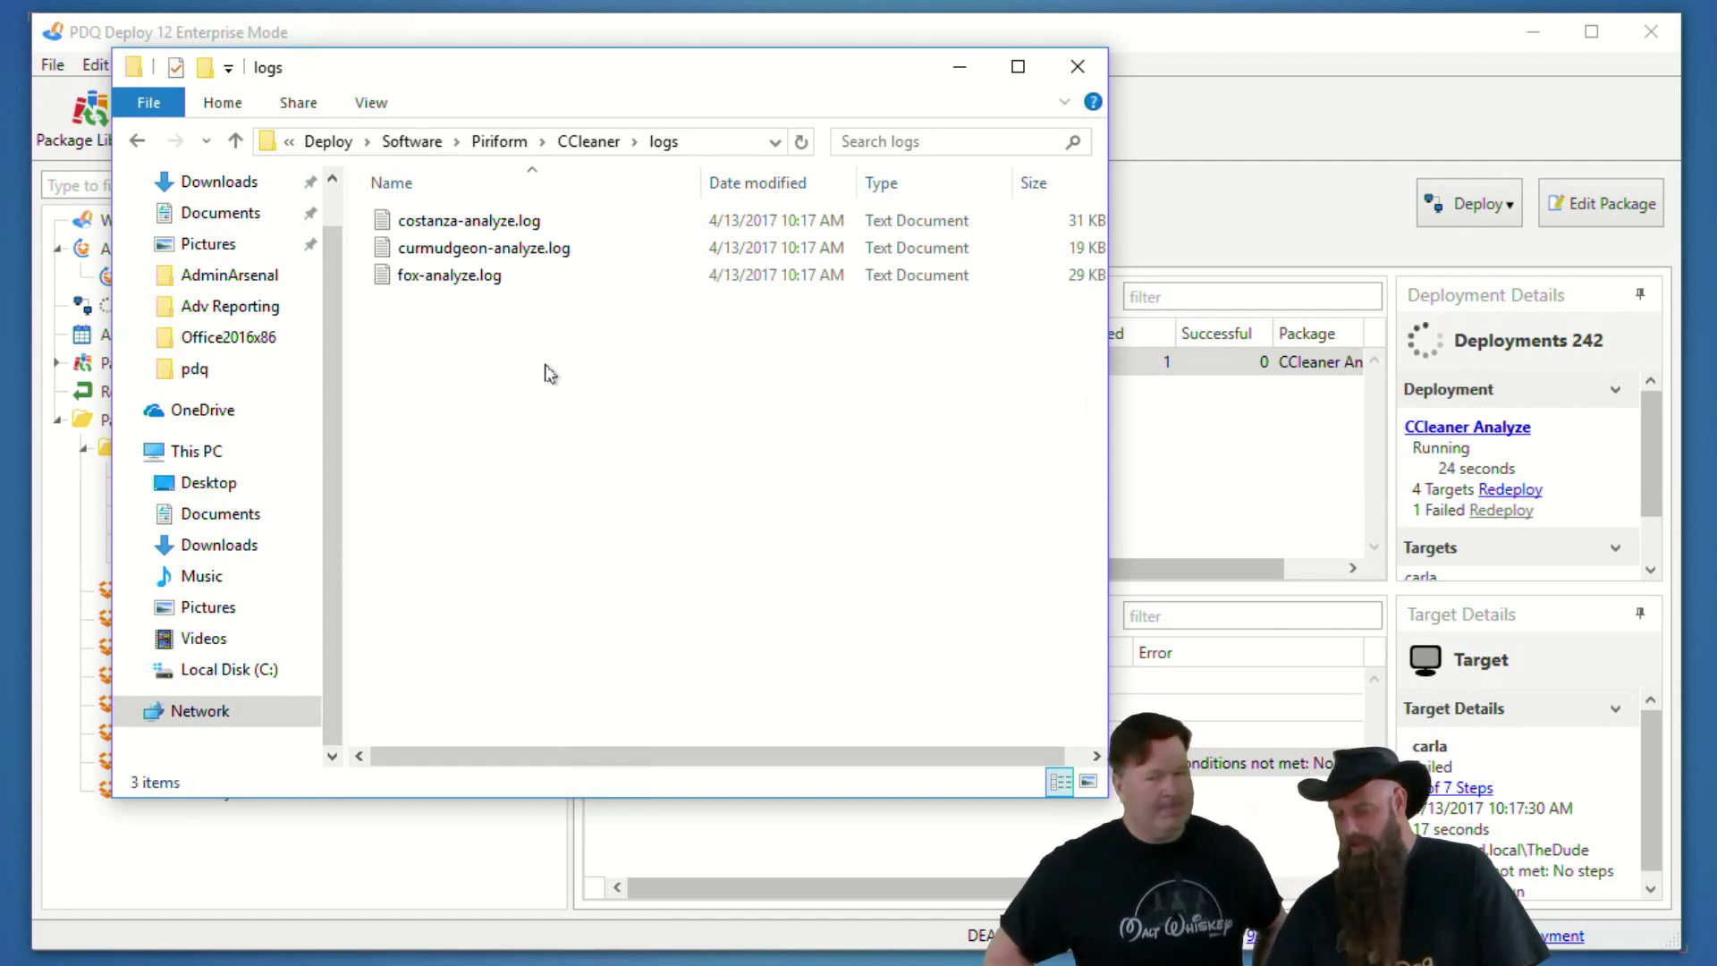
- Open costanza-analyze.log, read through its cleanup categories and file entries, and close the log and the logs folder
left_click(456, 231)
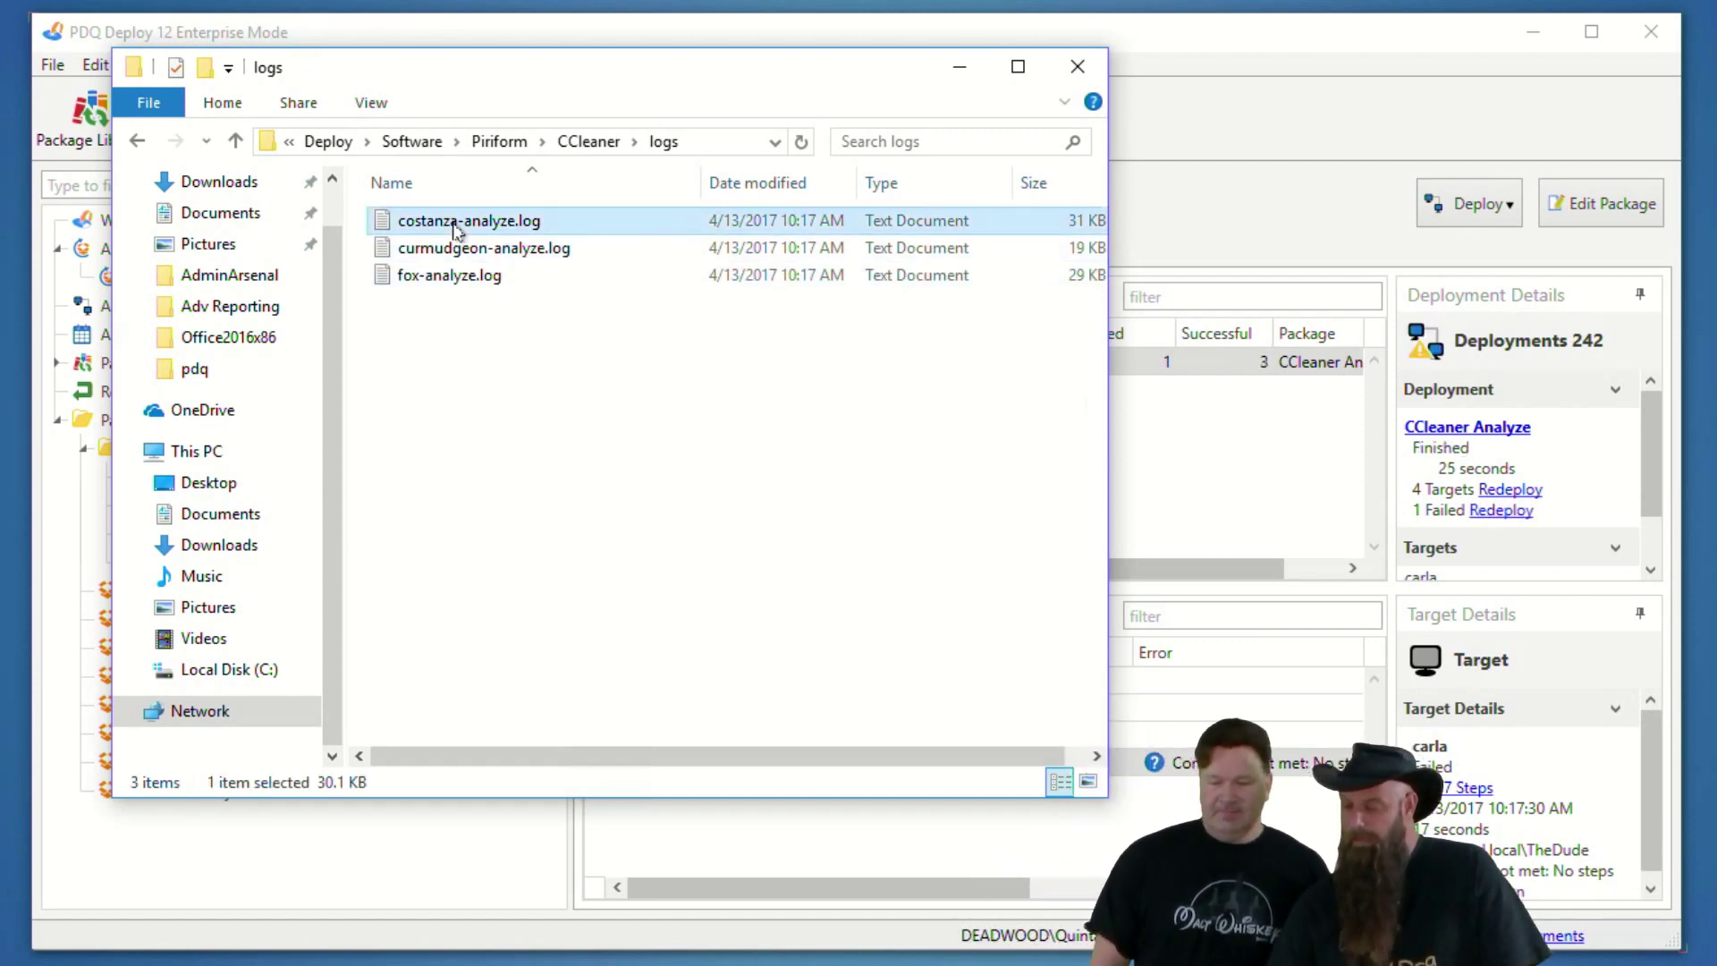
double_click(396, 225)
scroll(770, 321, "down", 11)
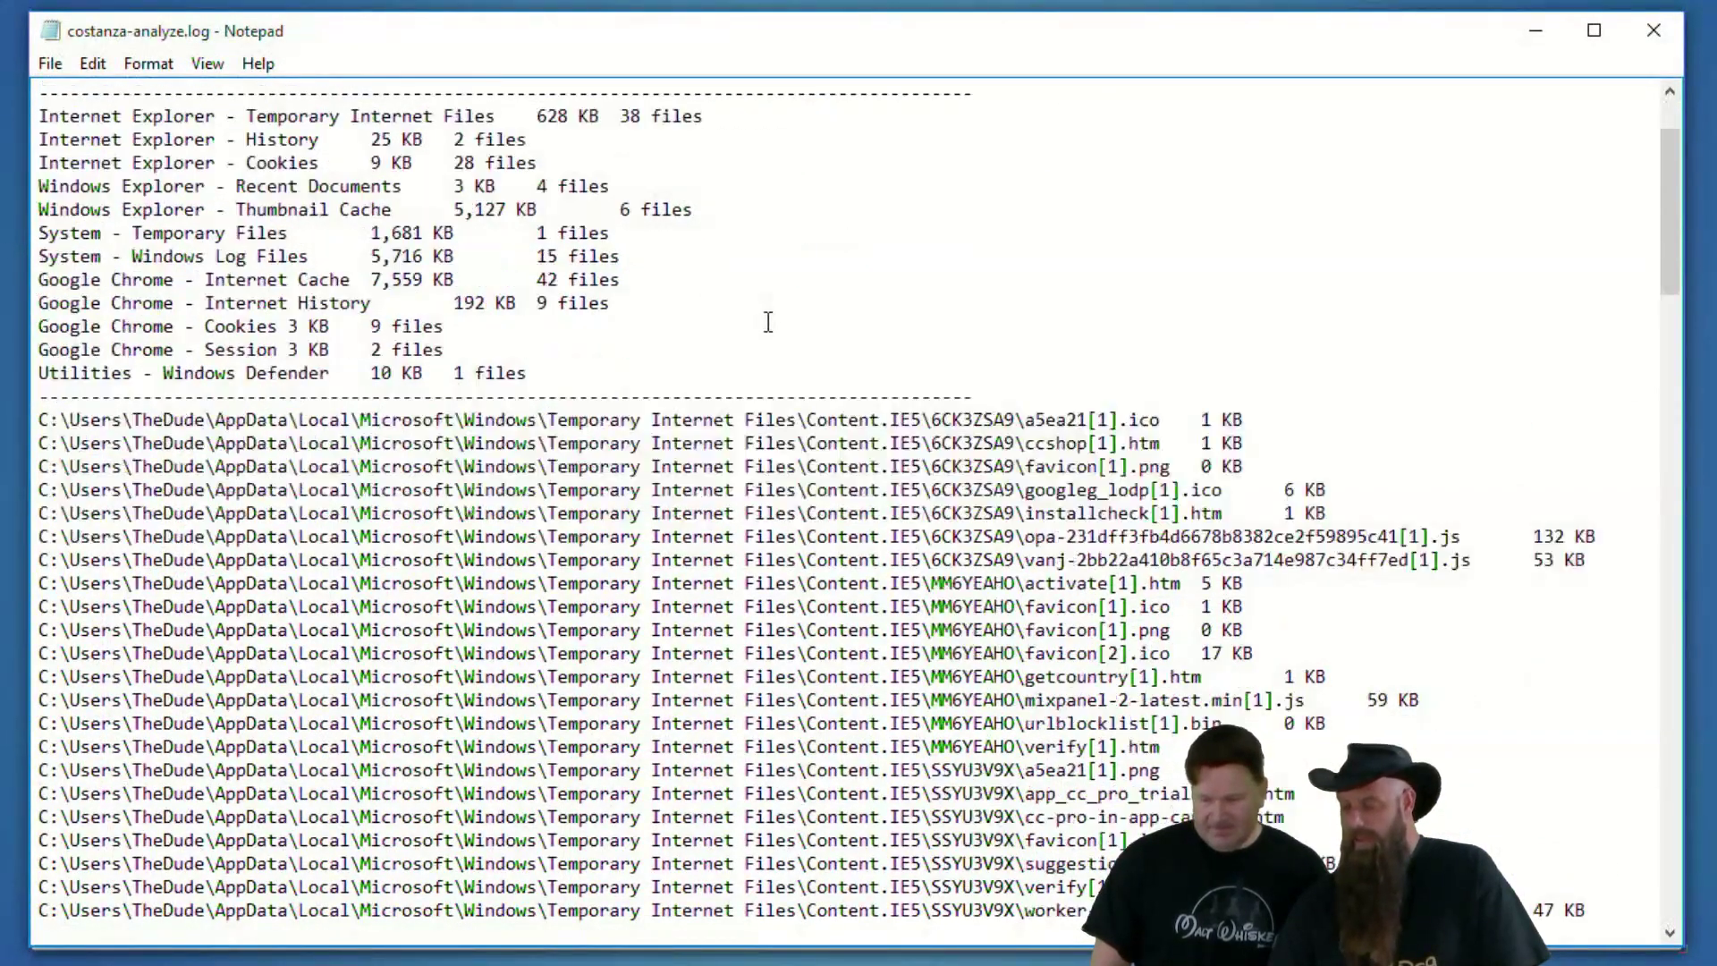
scroll(773, 322, "down", 5)
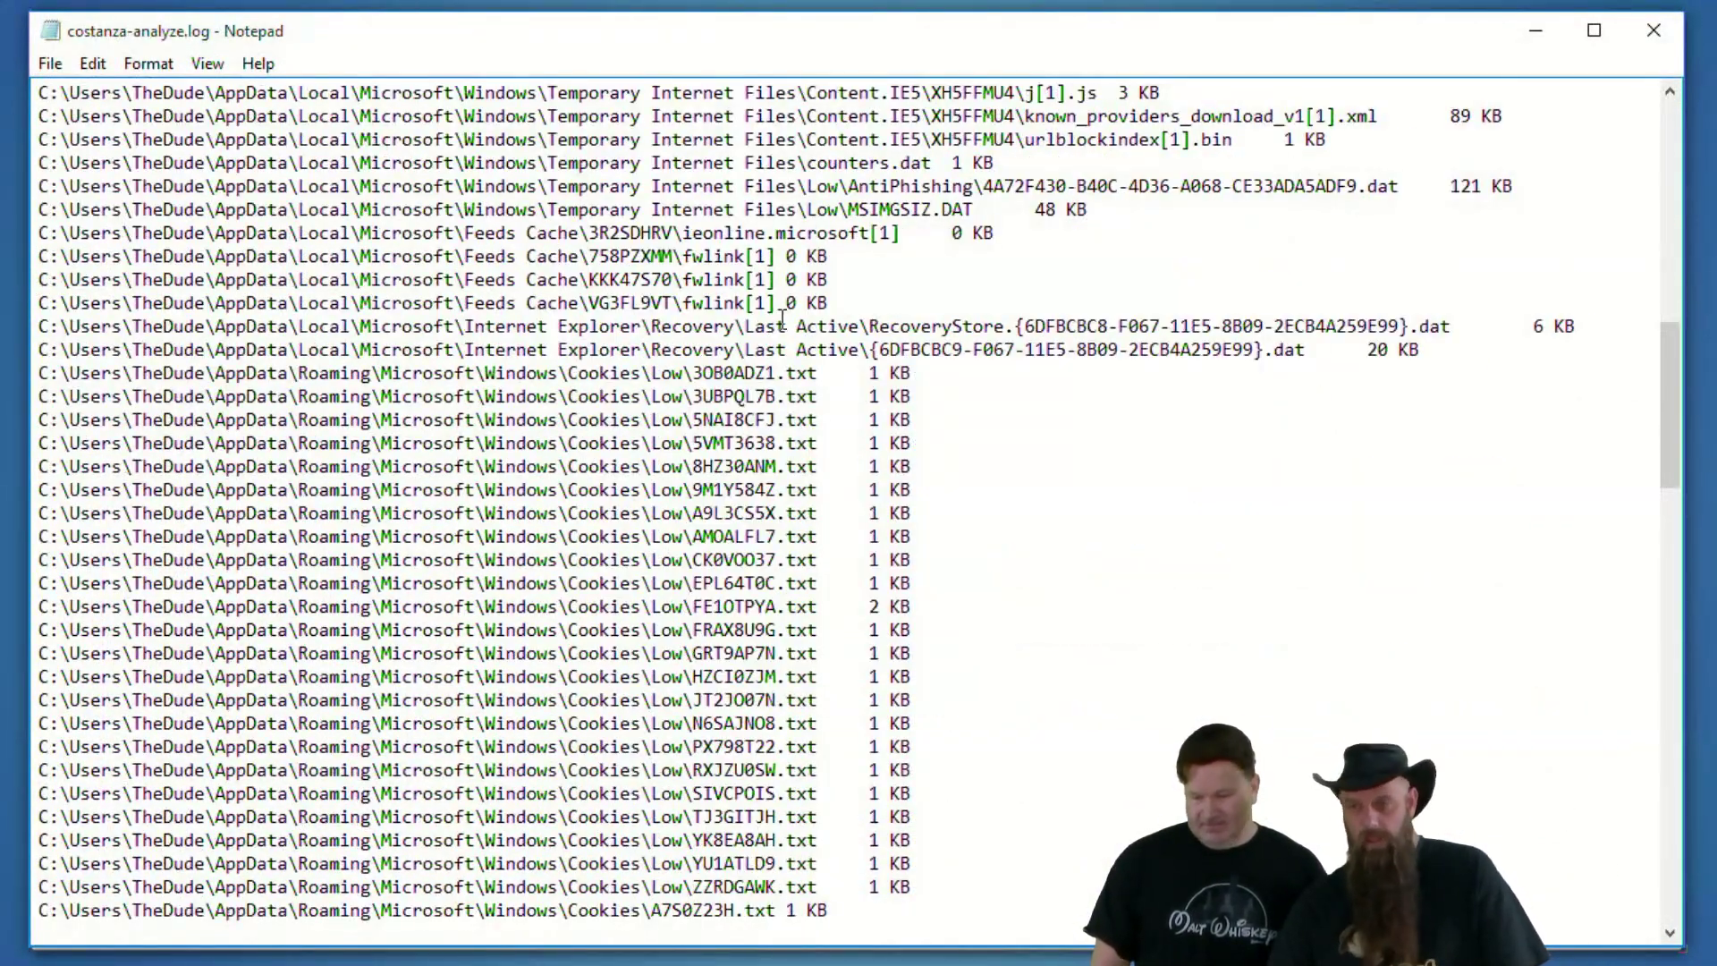
scroll(781, 322, "down", 4)
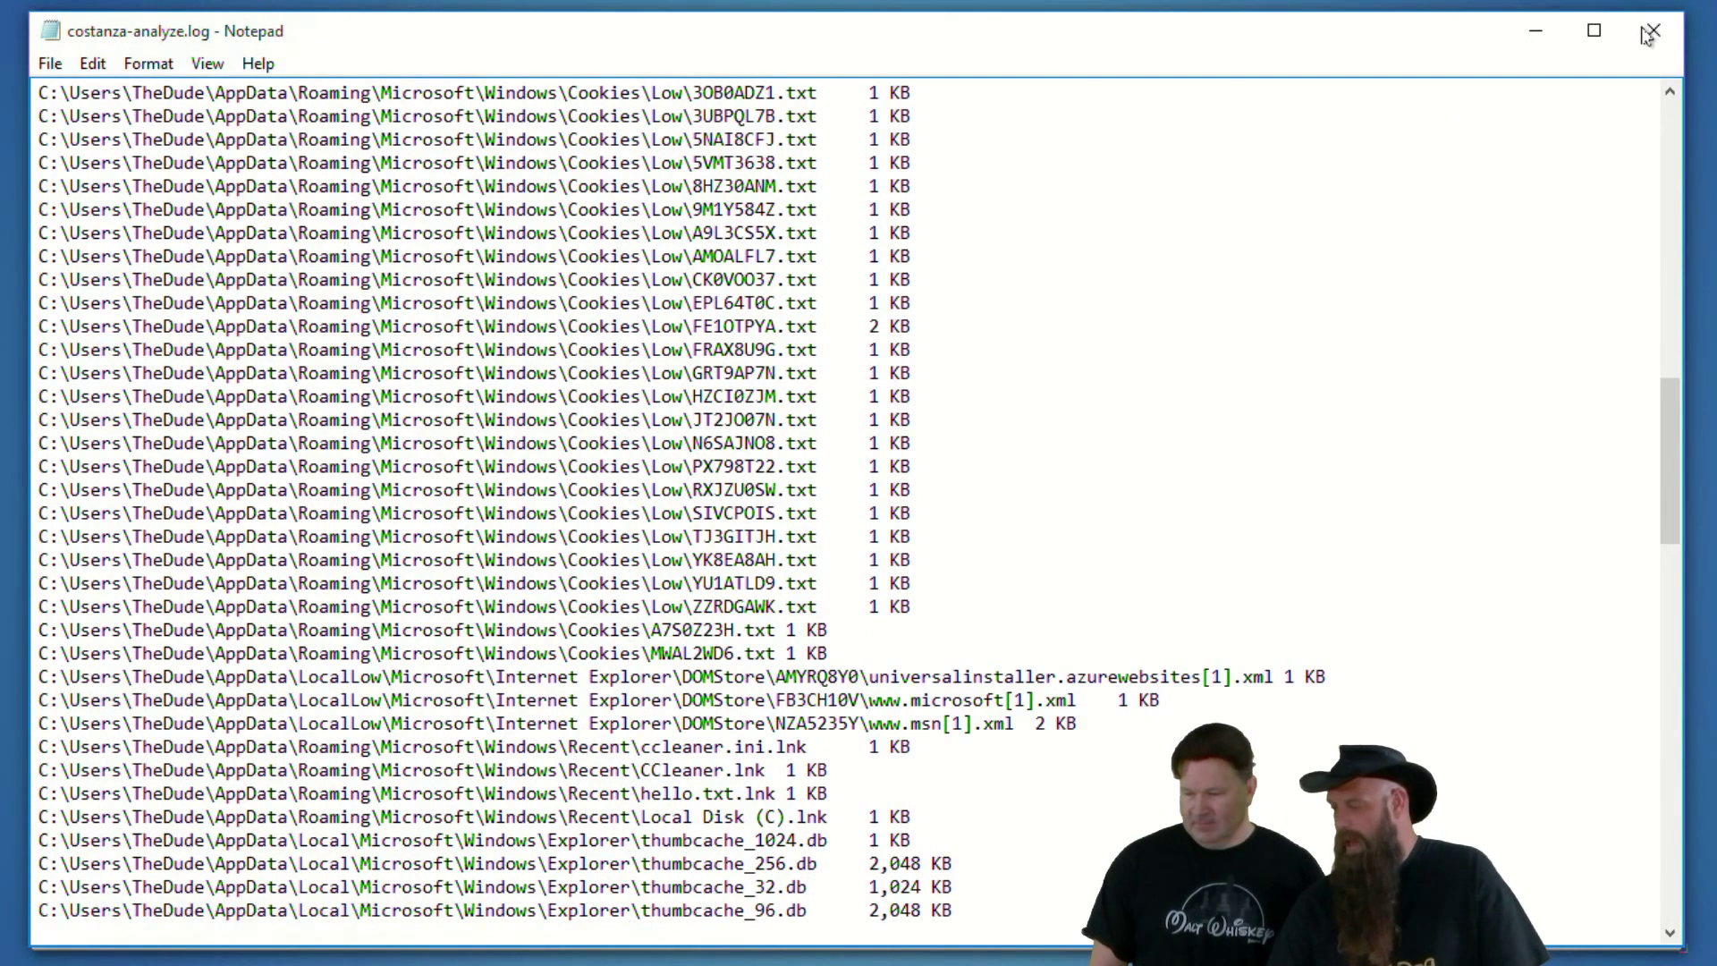
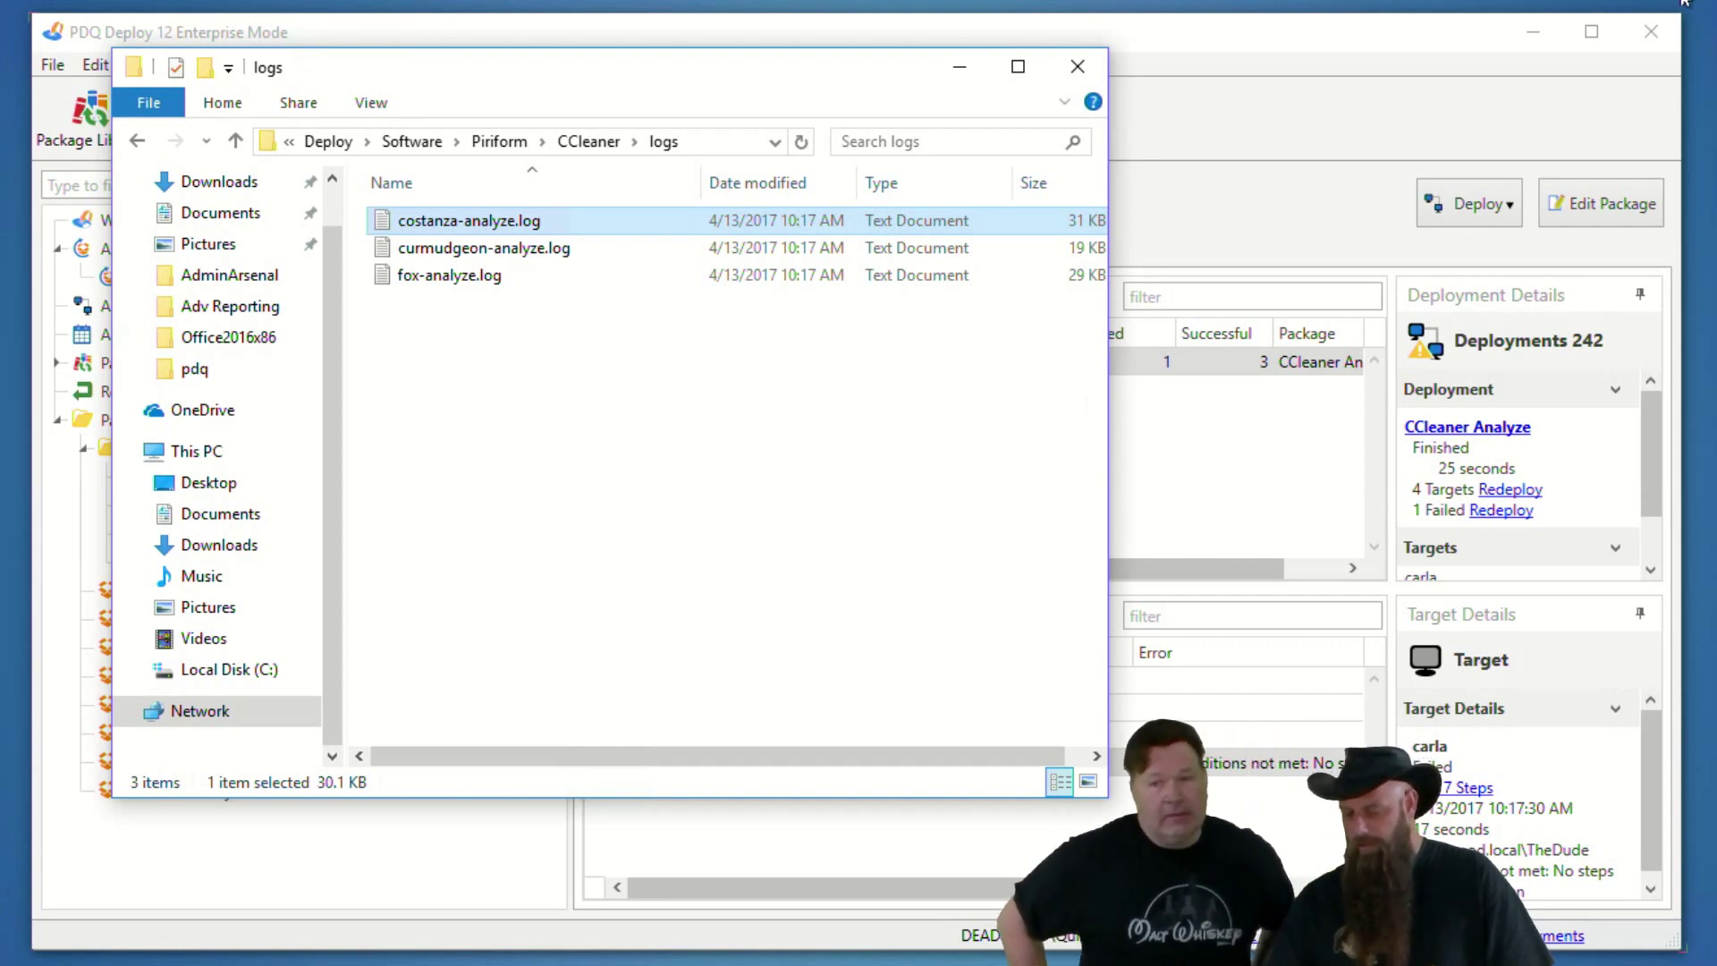
left_click(492, 251)
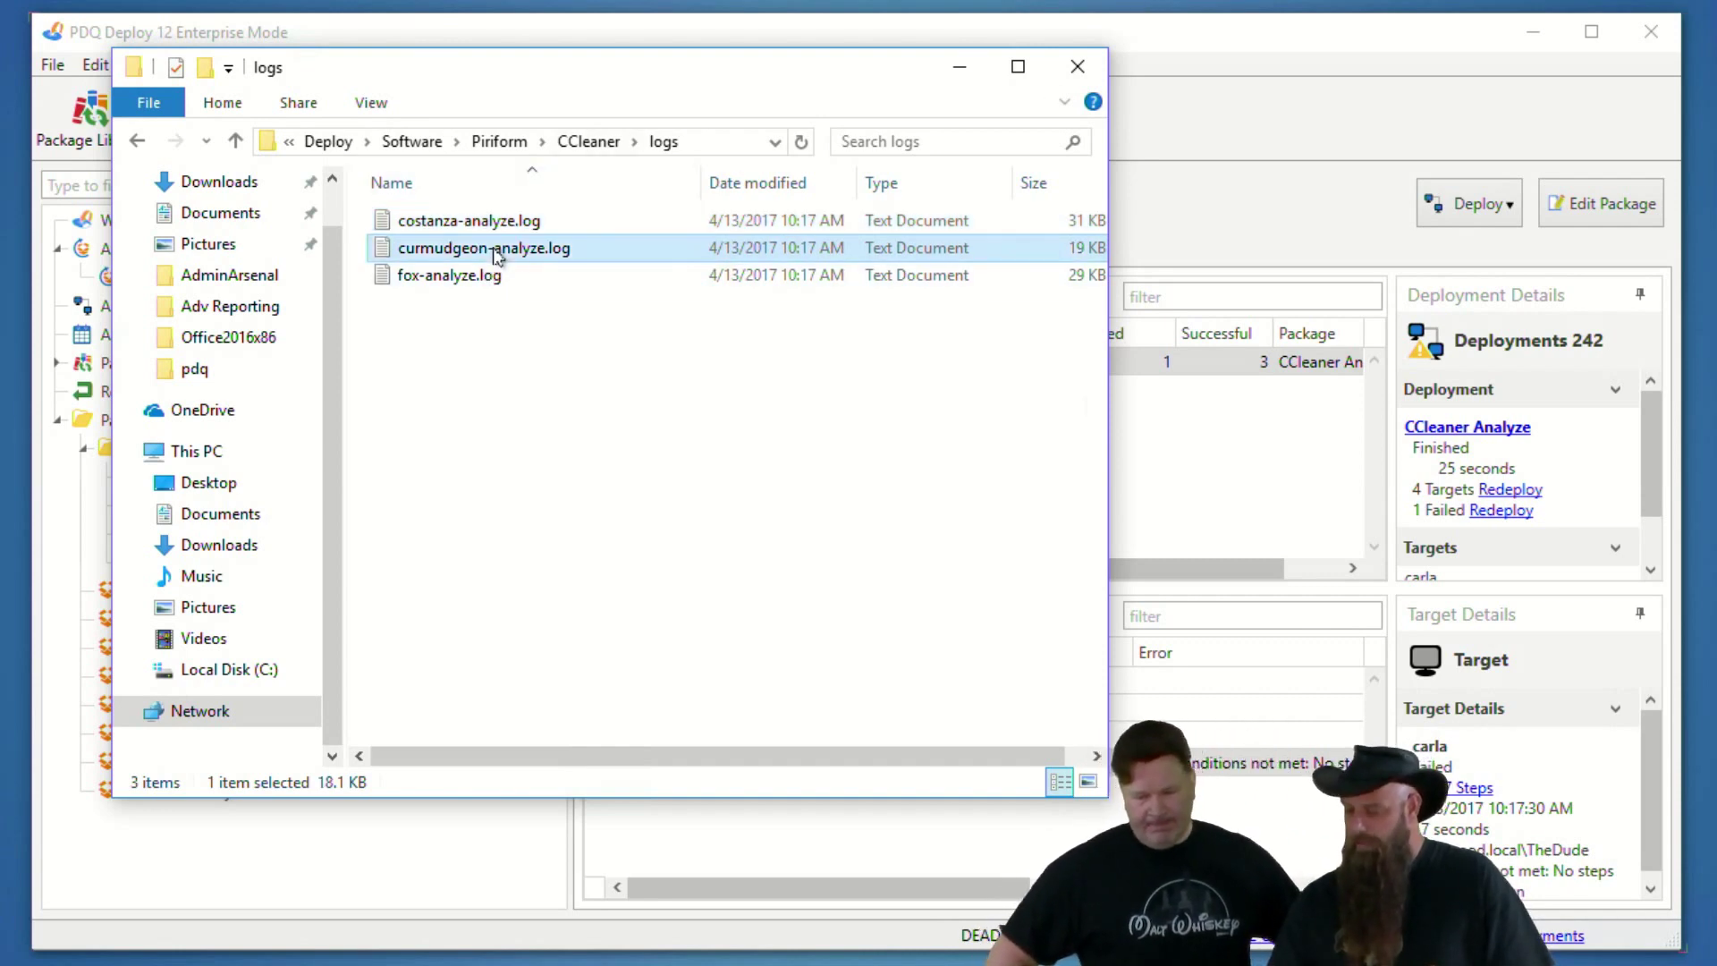
left_click(1076, 68)
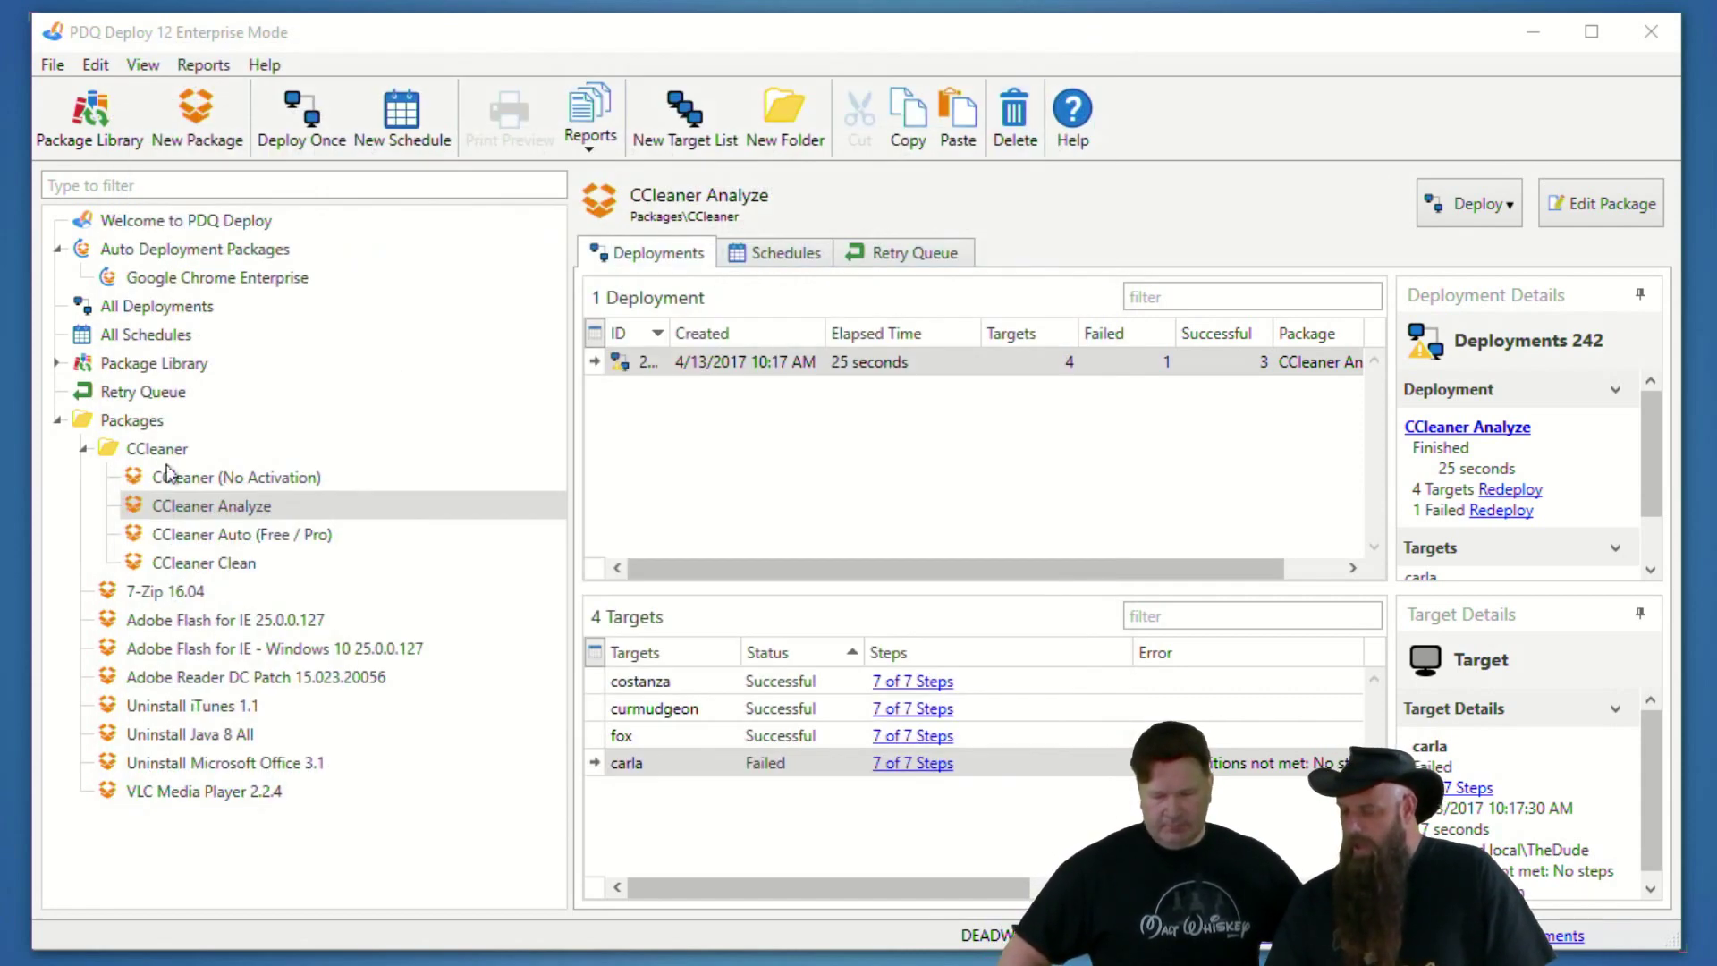
- Reopen the CCleaner Analyze package, compare the commands of Analyze (32 on 64) and Analyze (32 on 64) PDQ Output, and close it
double_click(190, 503)
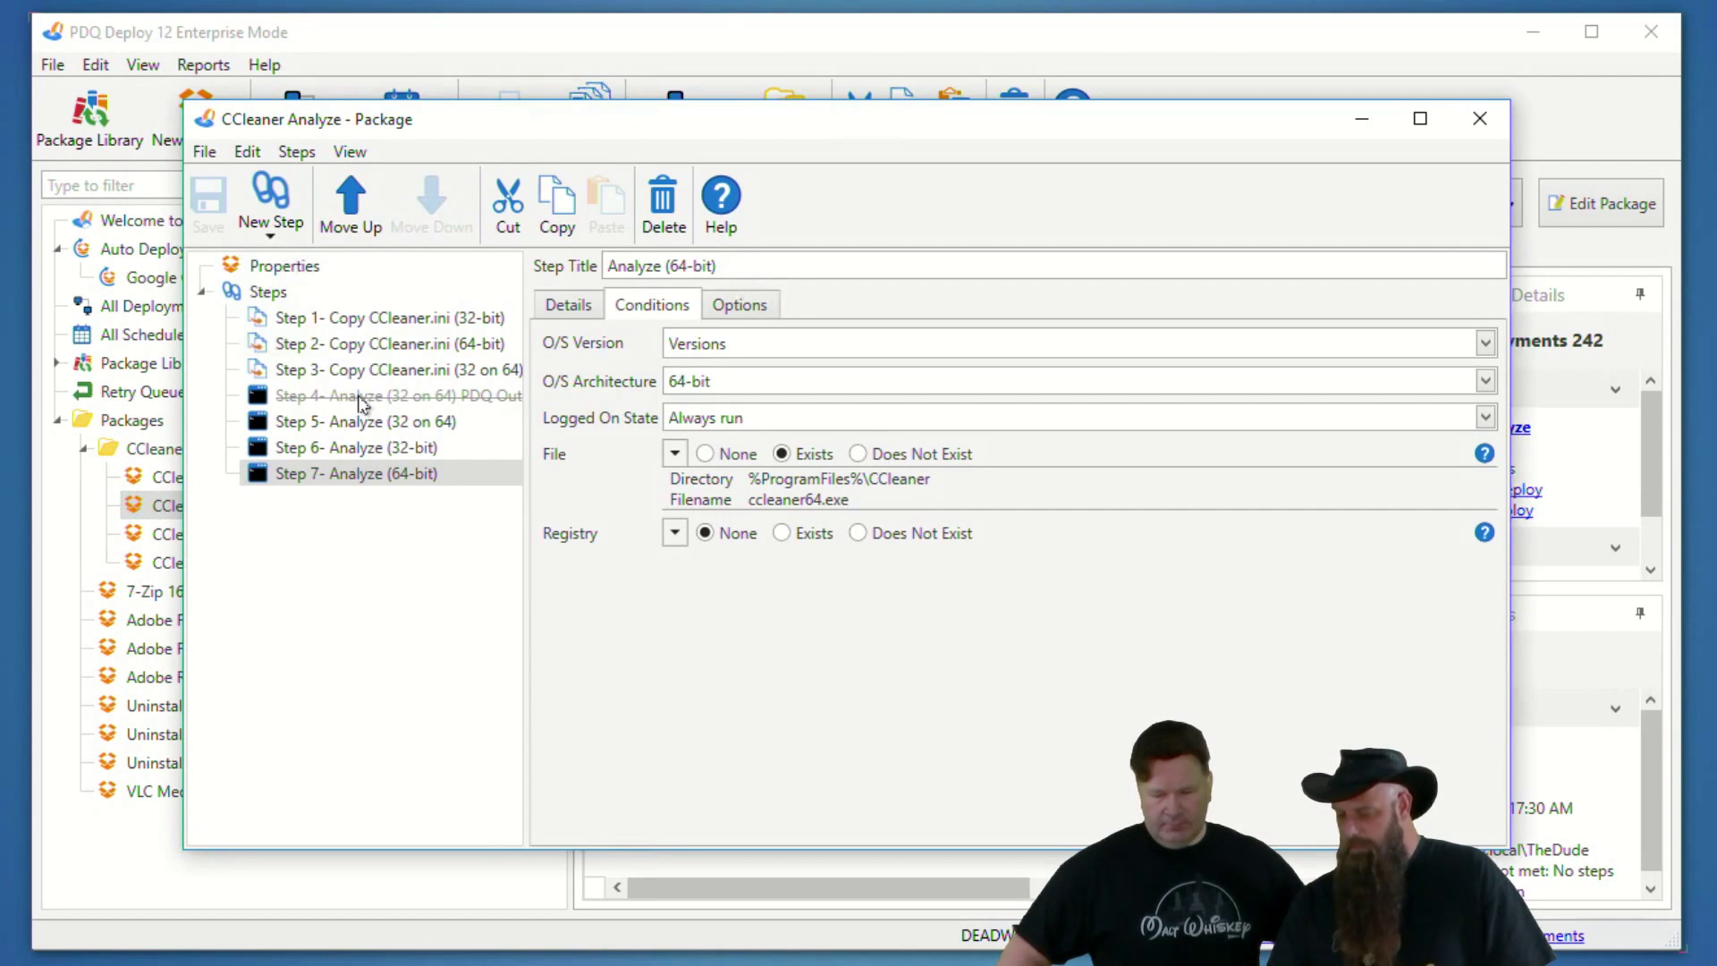
left_click(361, 403)
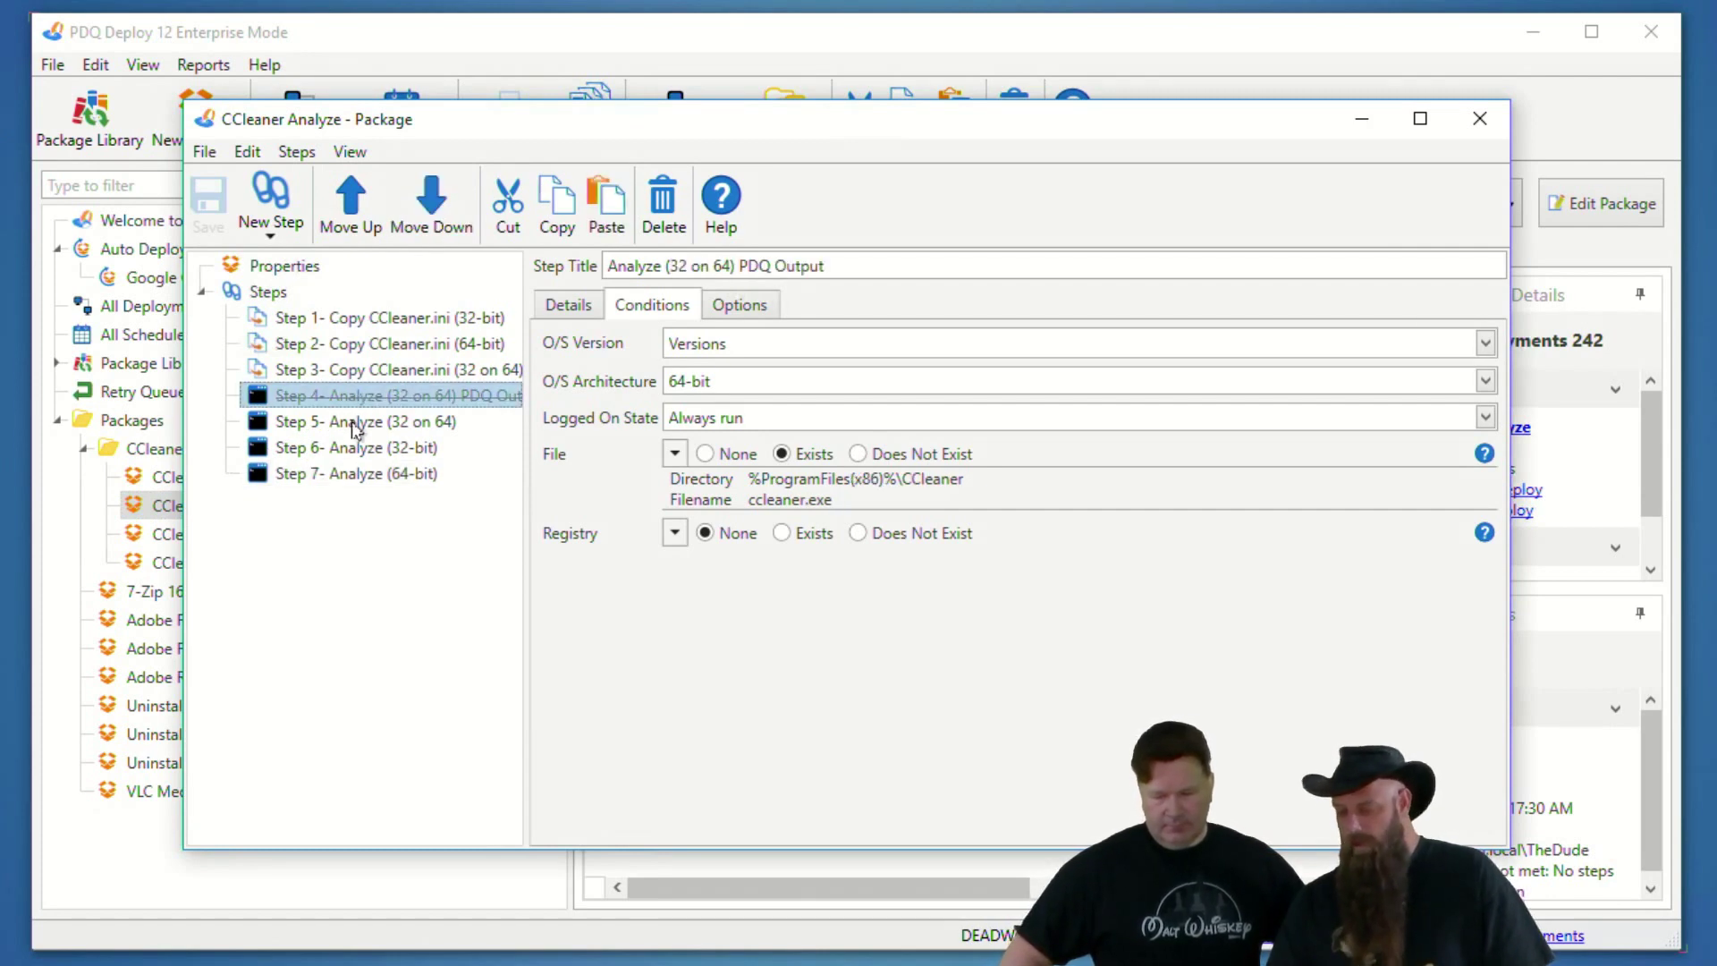
left_click(354, 427)
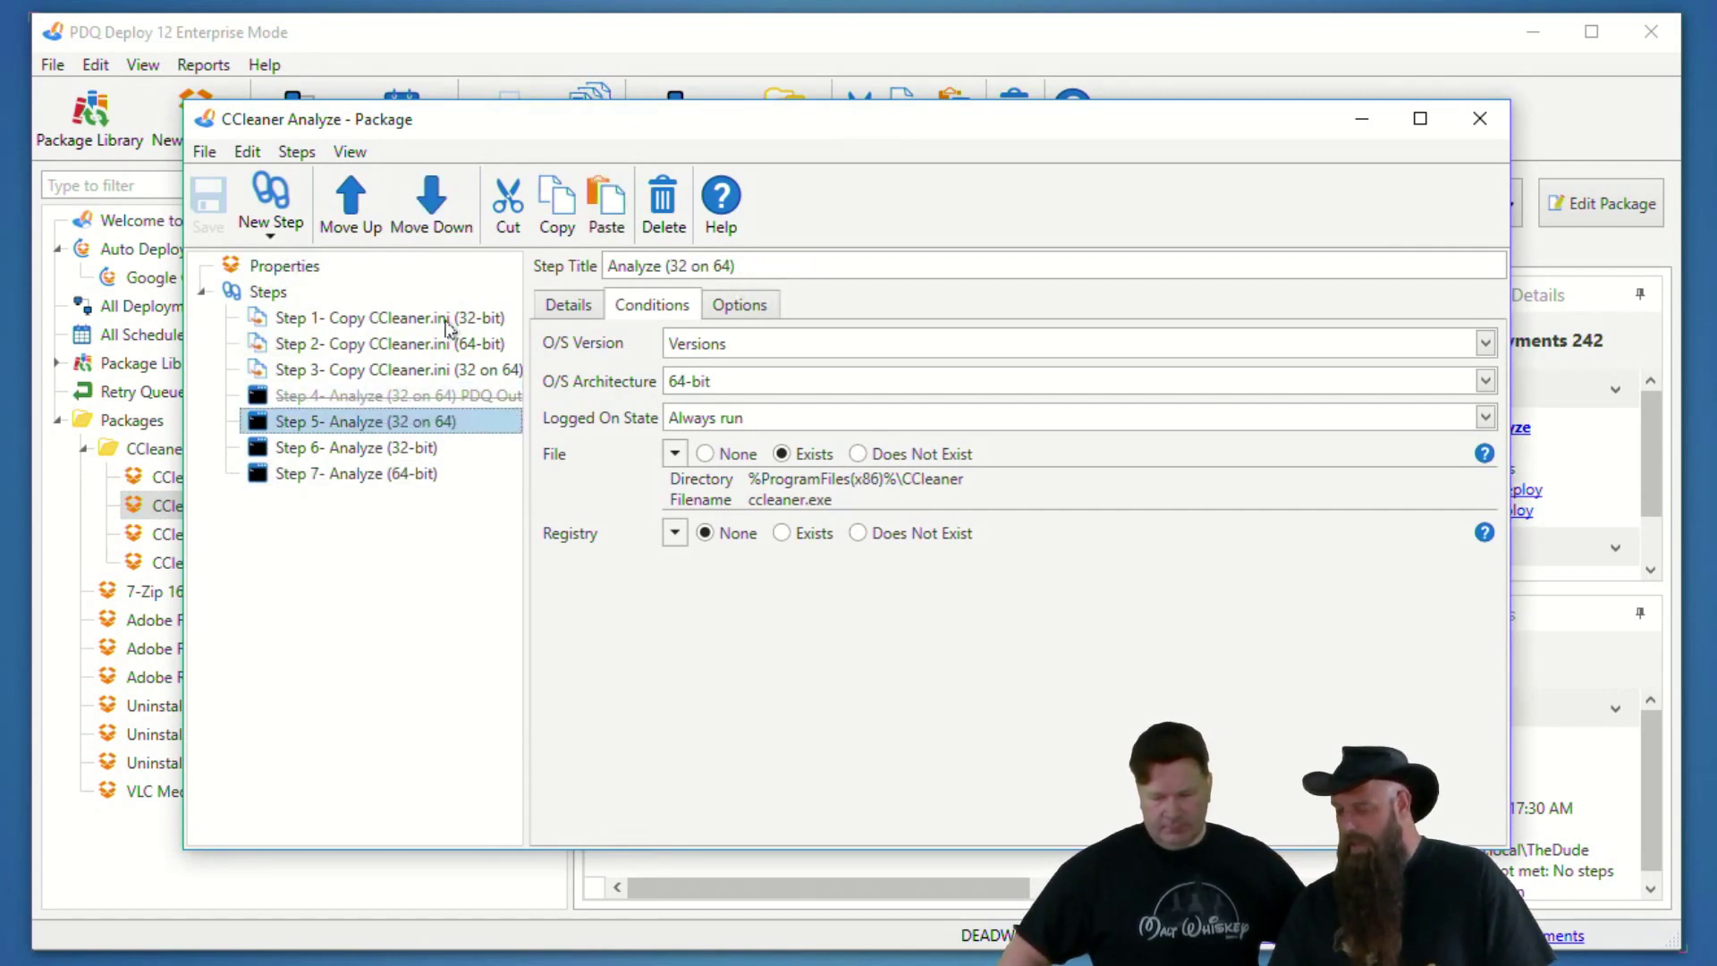
left_click(569, 305)
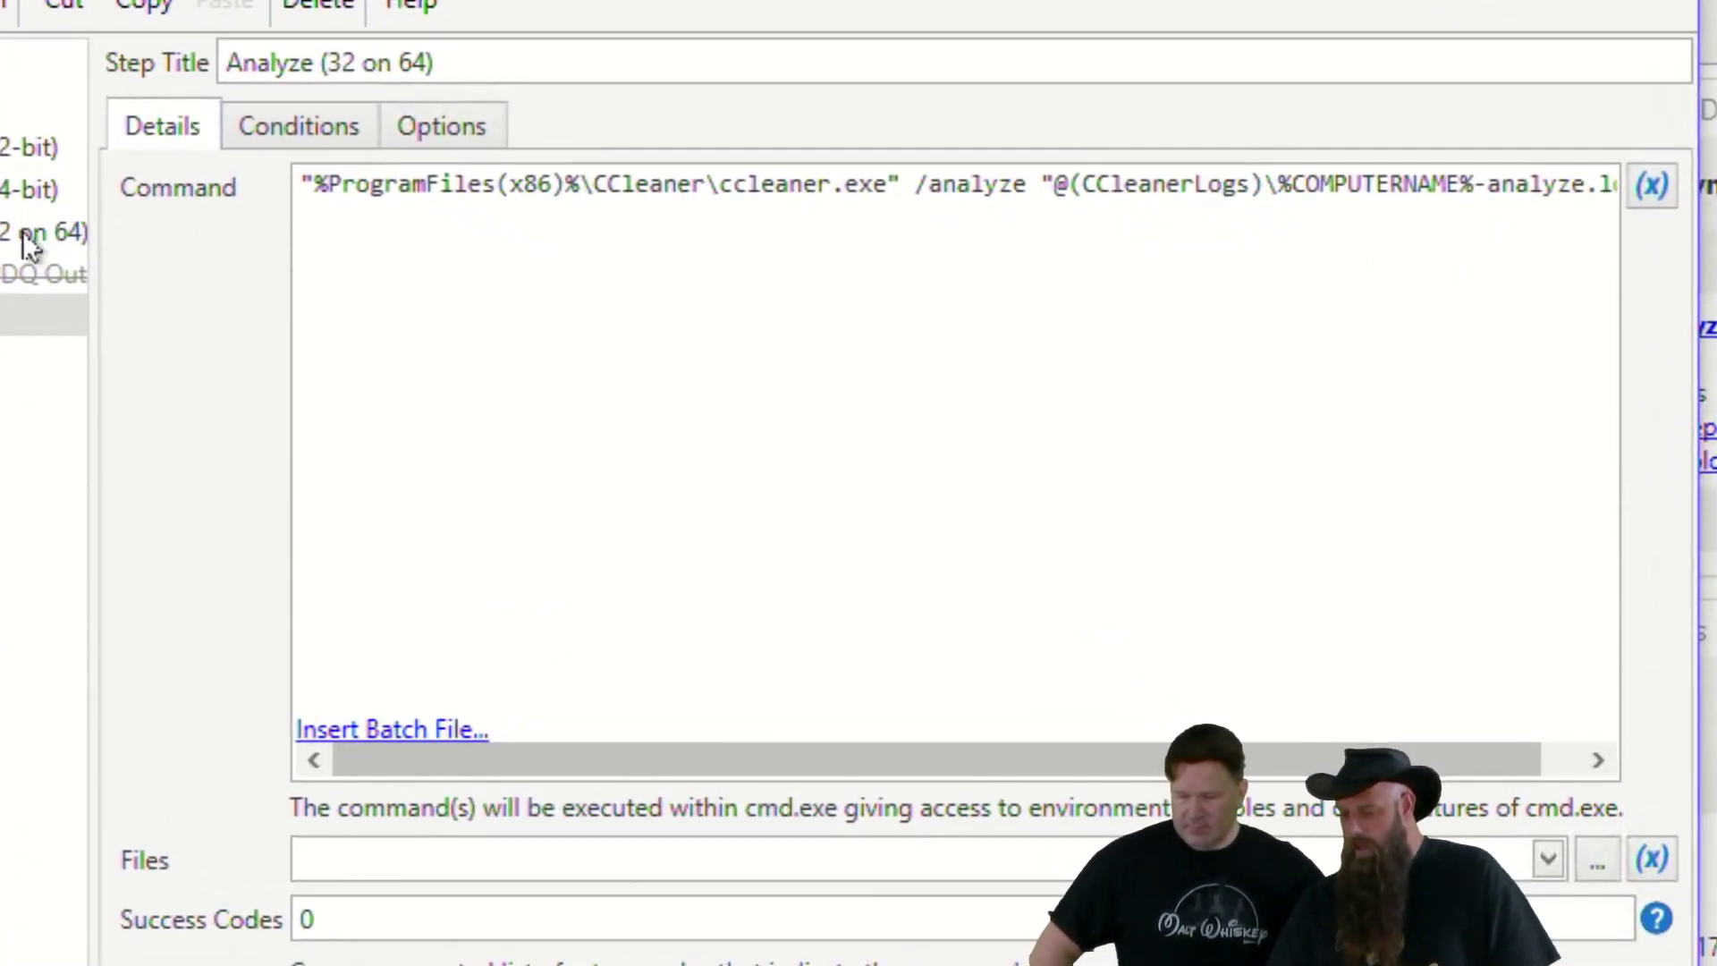
left_click(4, 283)
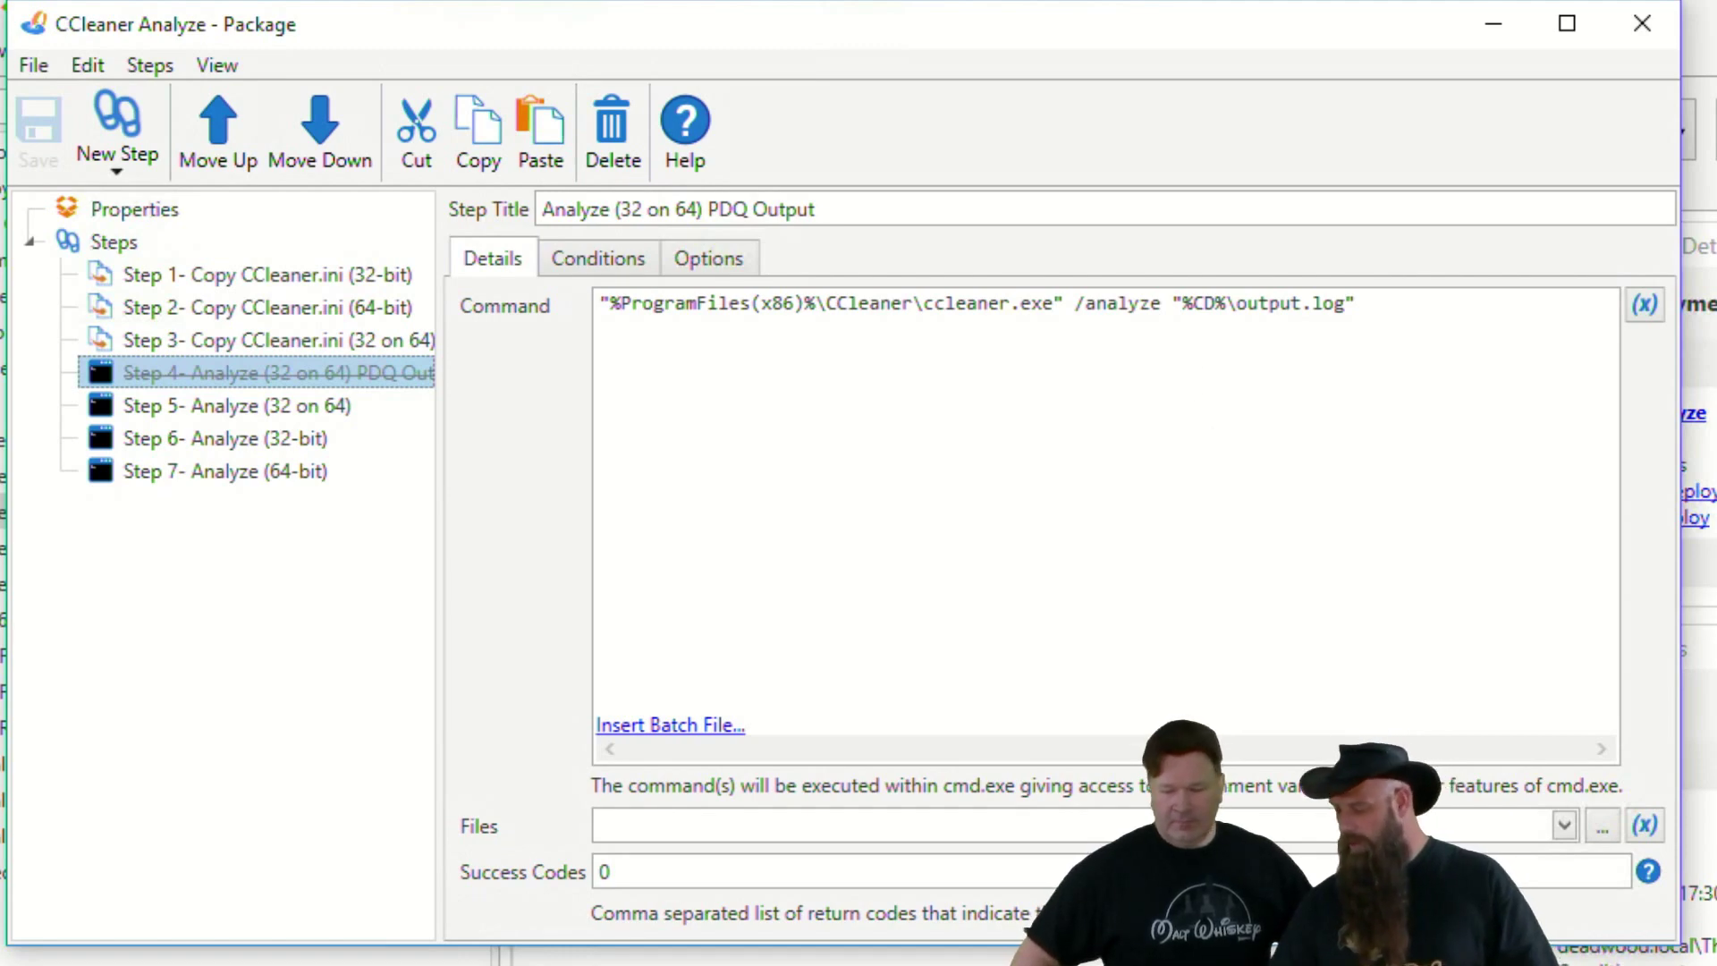
left_click(1643, 24)
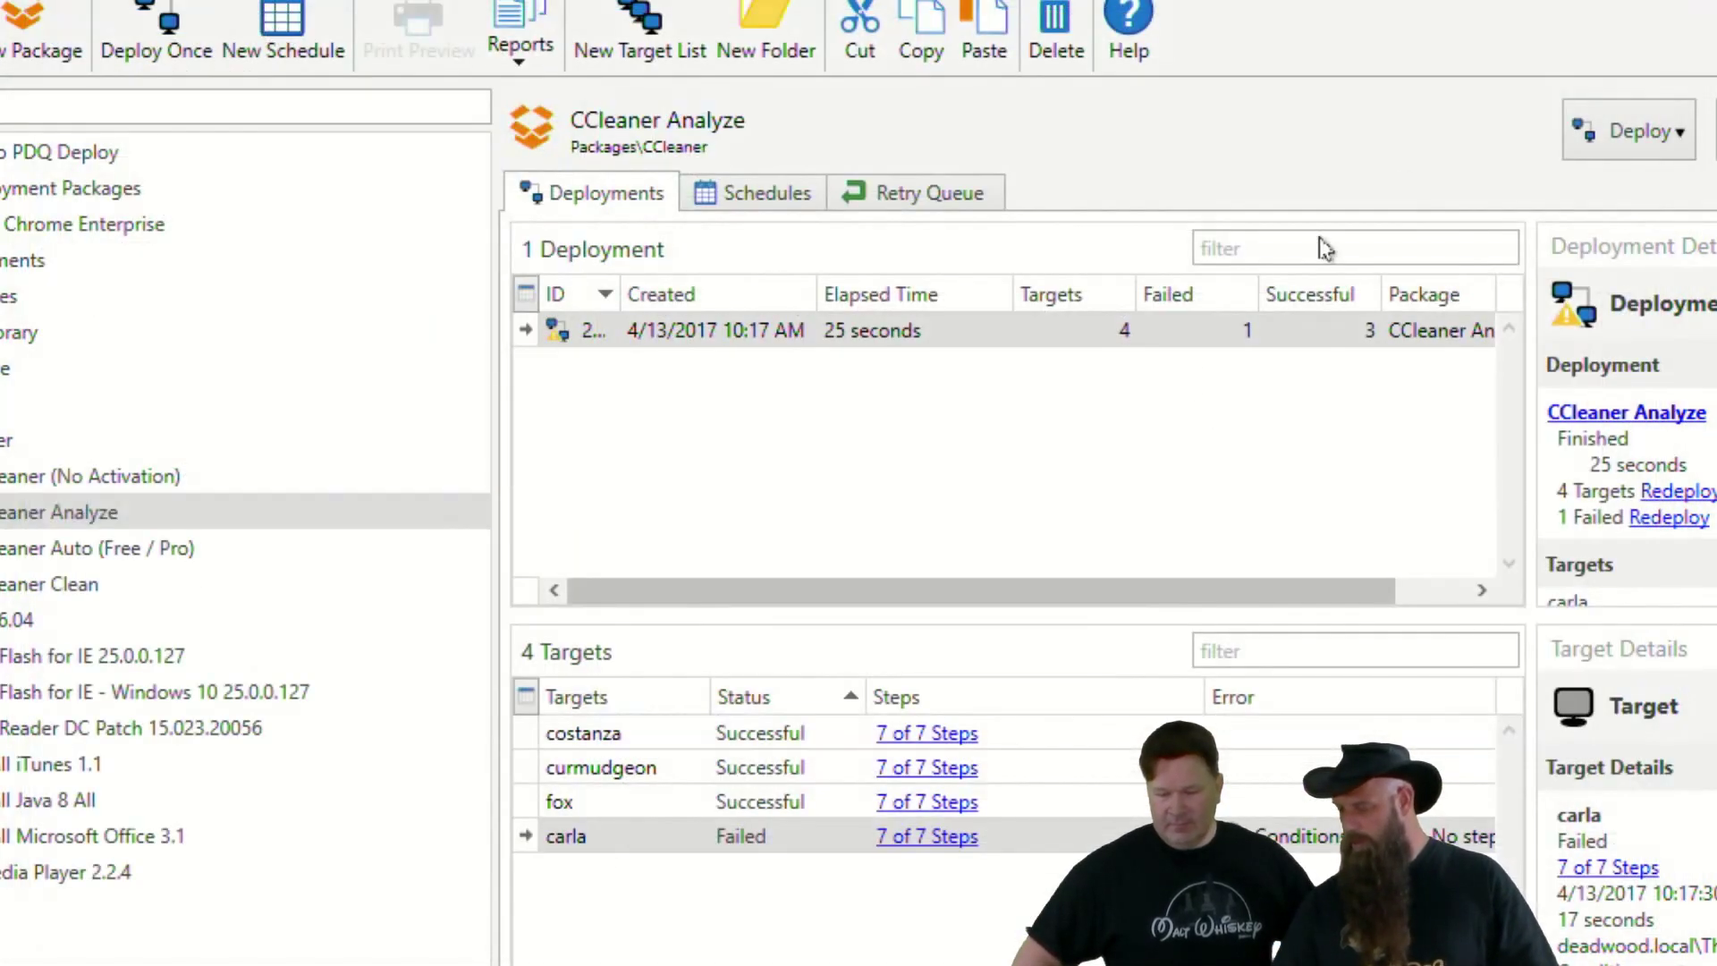
- Open carla's deployment step details, read the Analyze (64-bit) step's output log, and close the log and the details
left_click(929, 841)
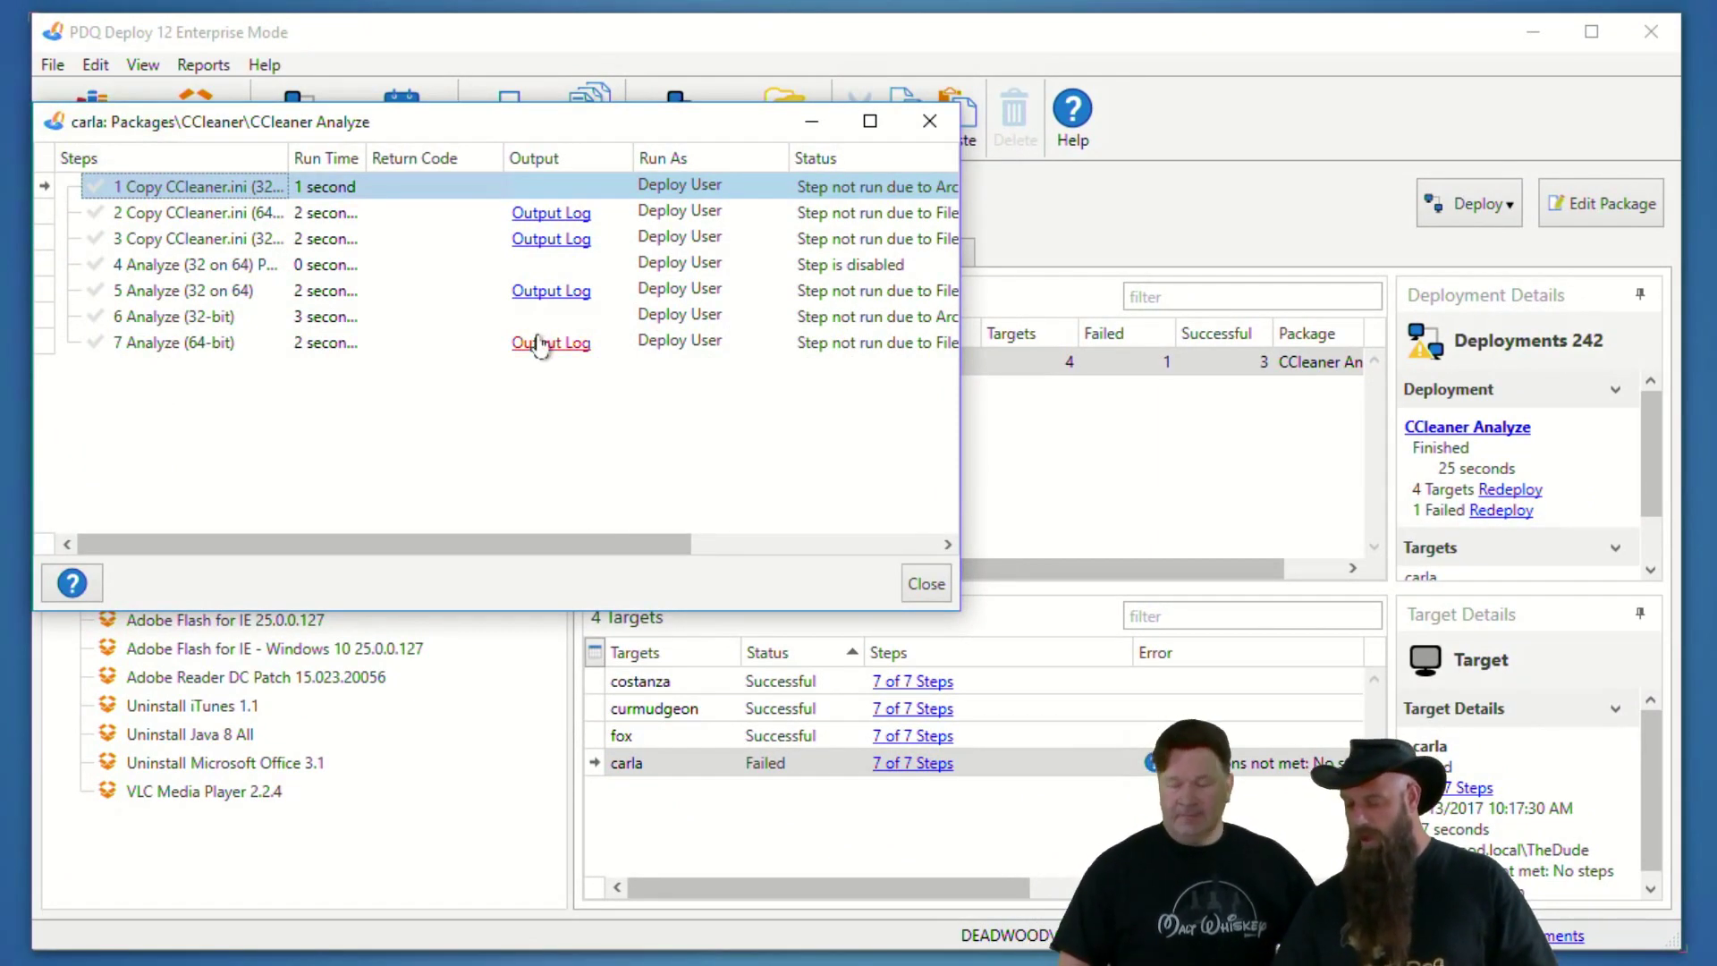
left_click(541, 344)
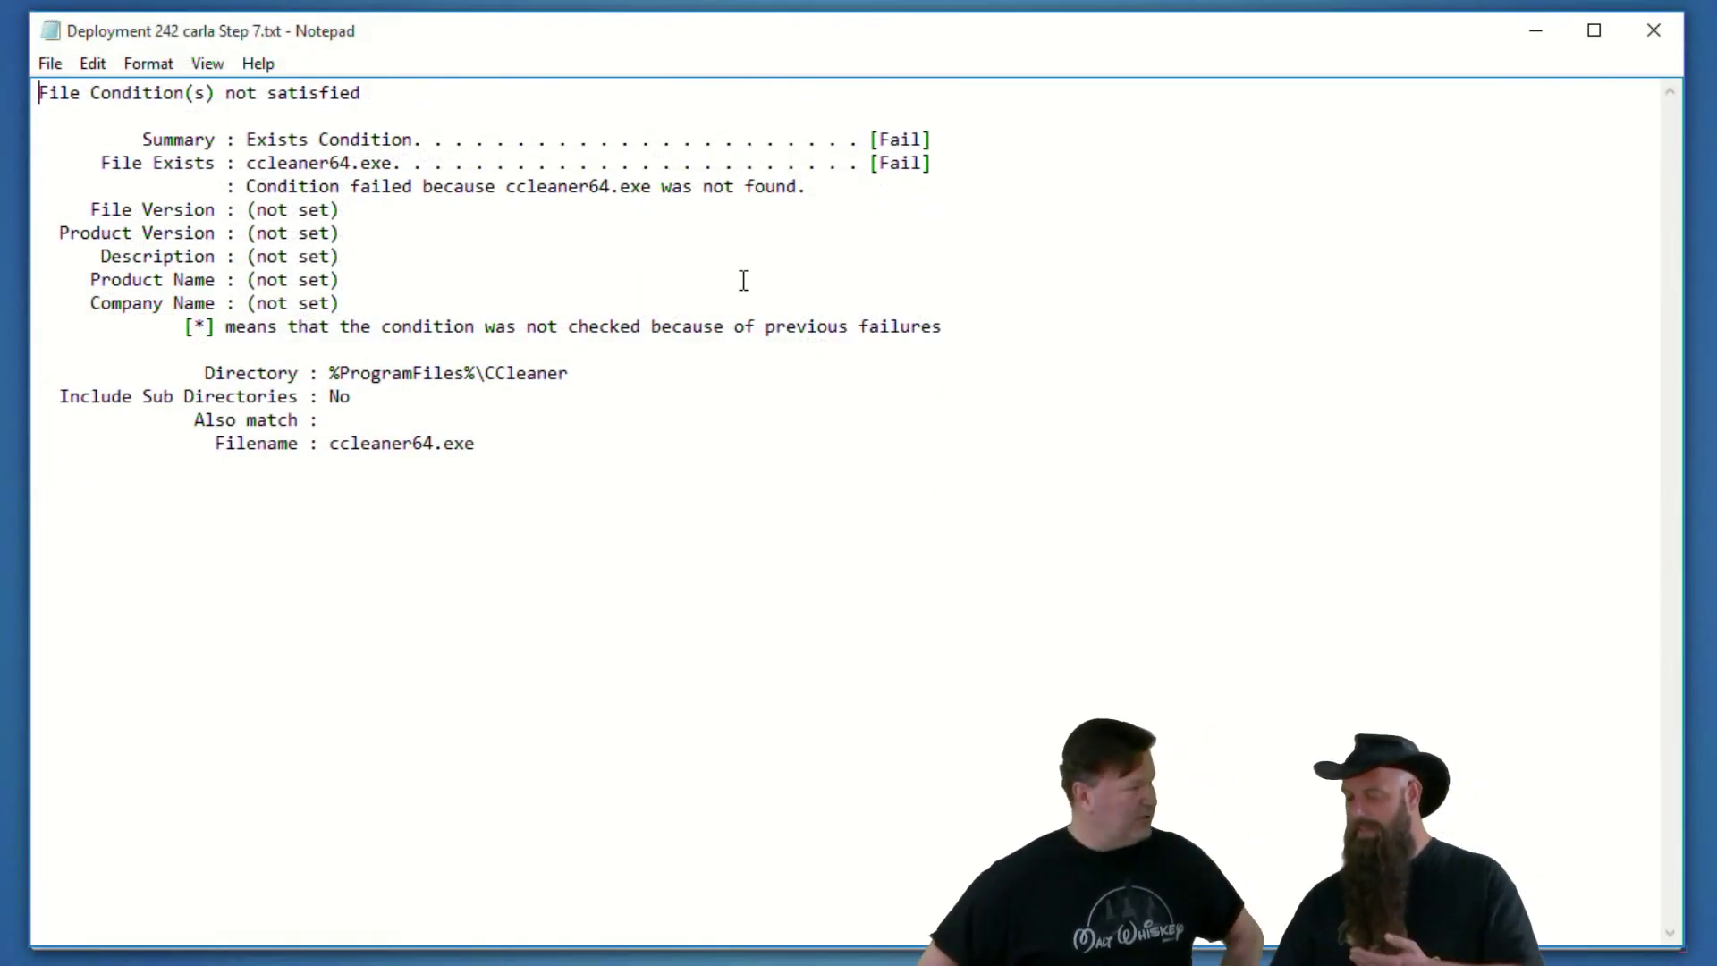
left_click(1654, 31)
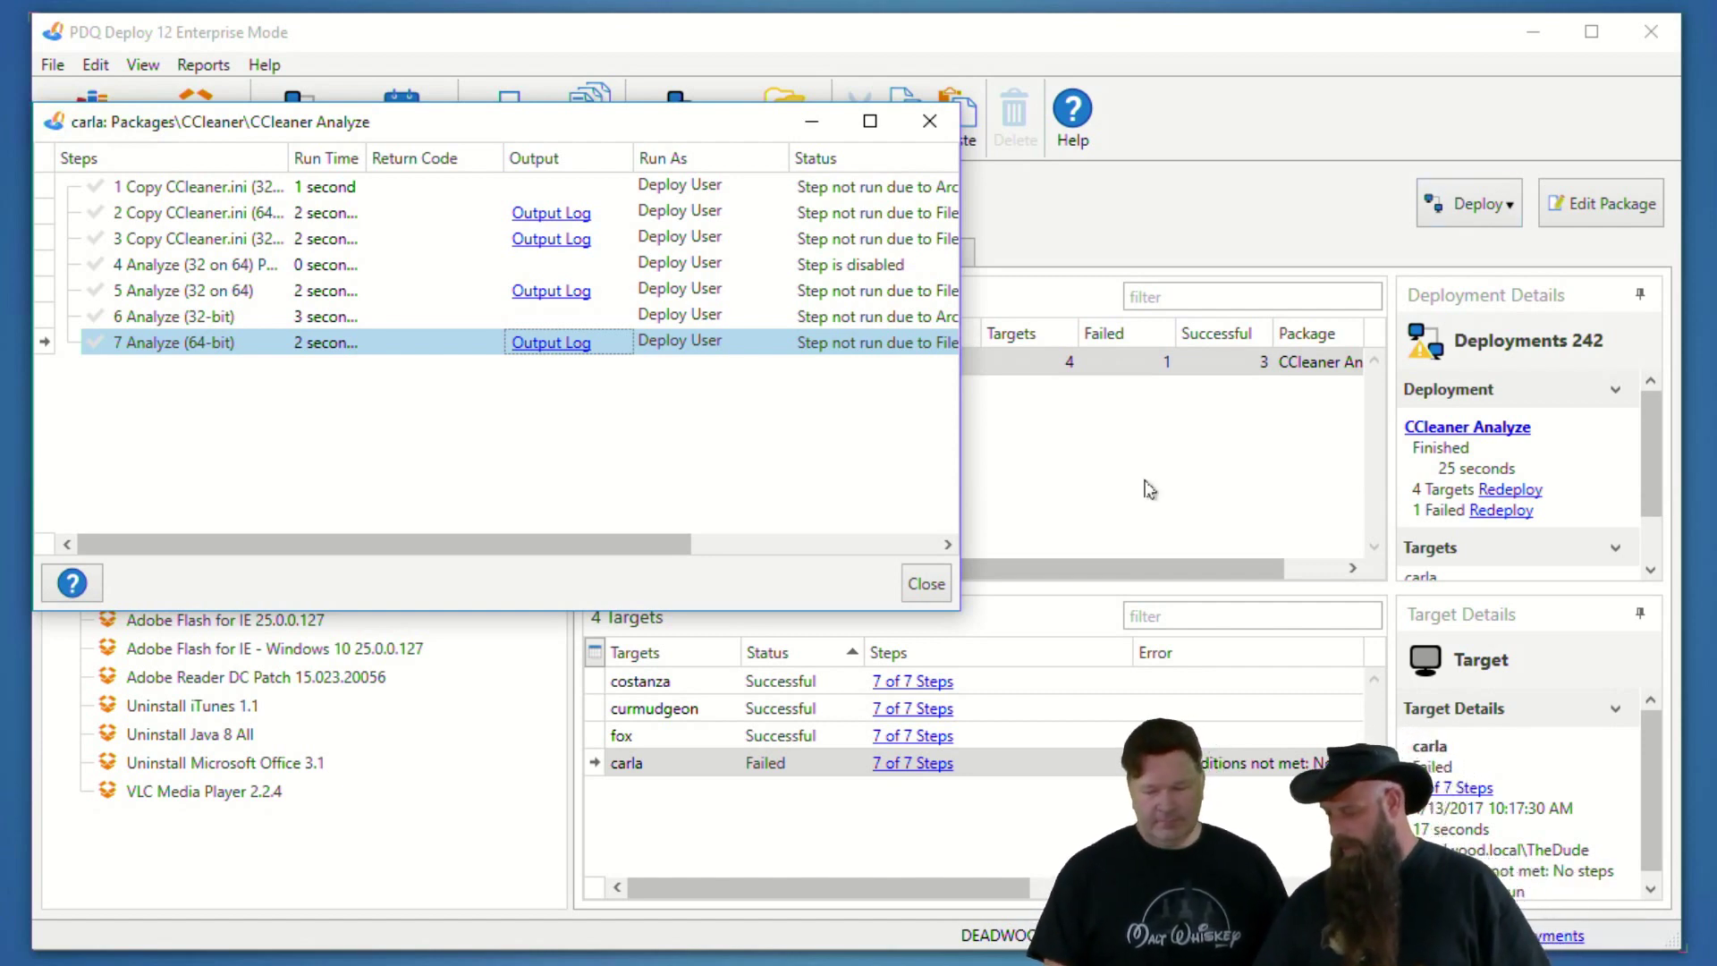
left_click(927, 583)
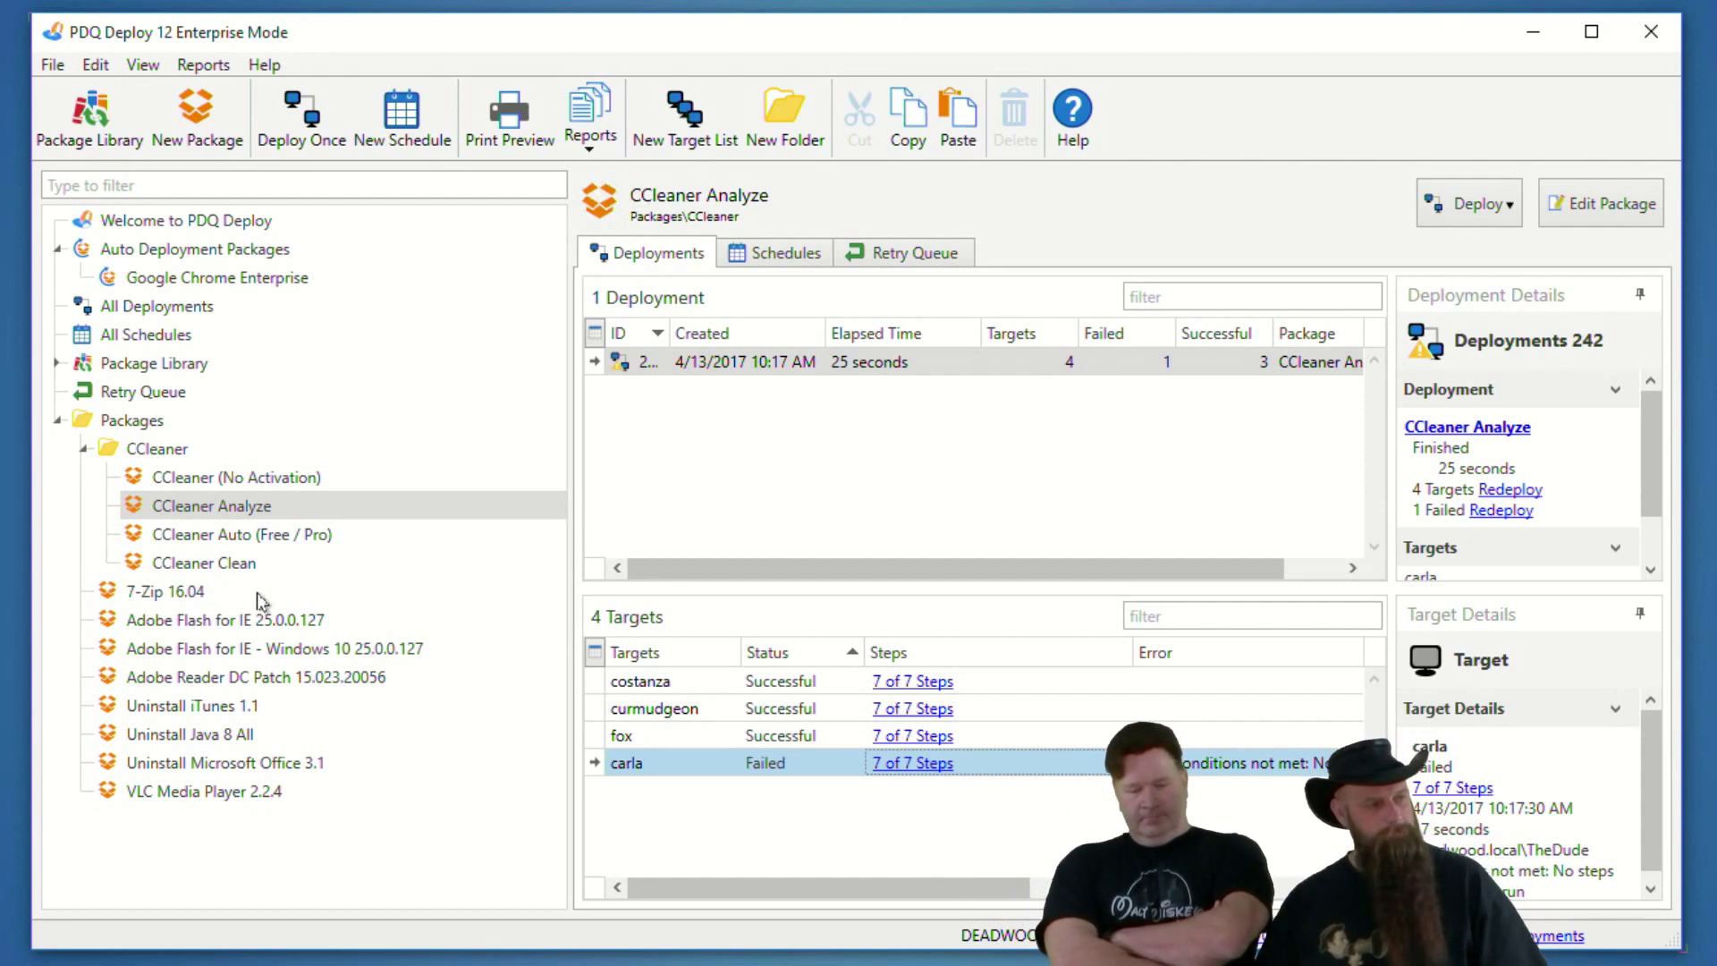
- Open the CCleaner Clean package, examine the Clean (32 on 64) command and the Copy CCleaner.ini (64-bit) step, and close the package
left_click(218, 569)
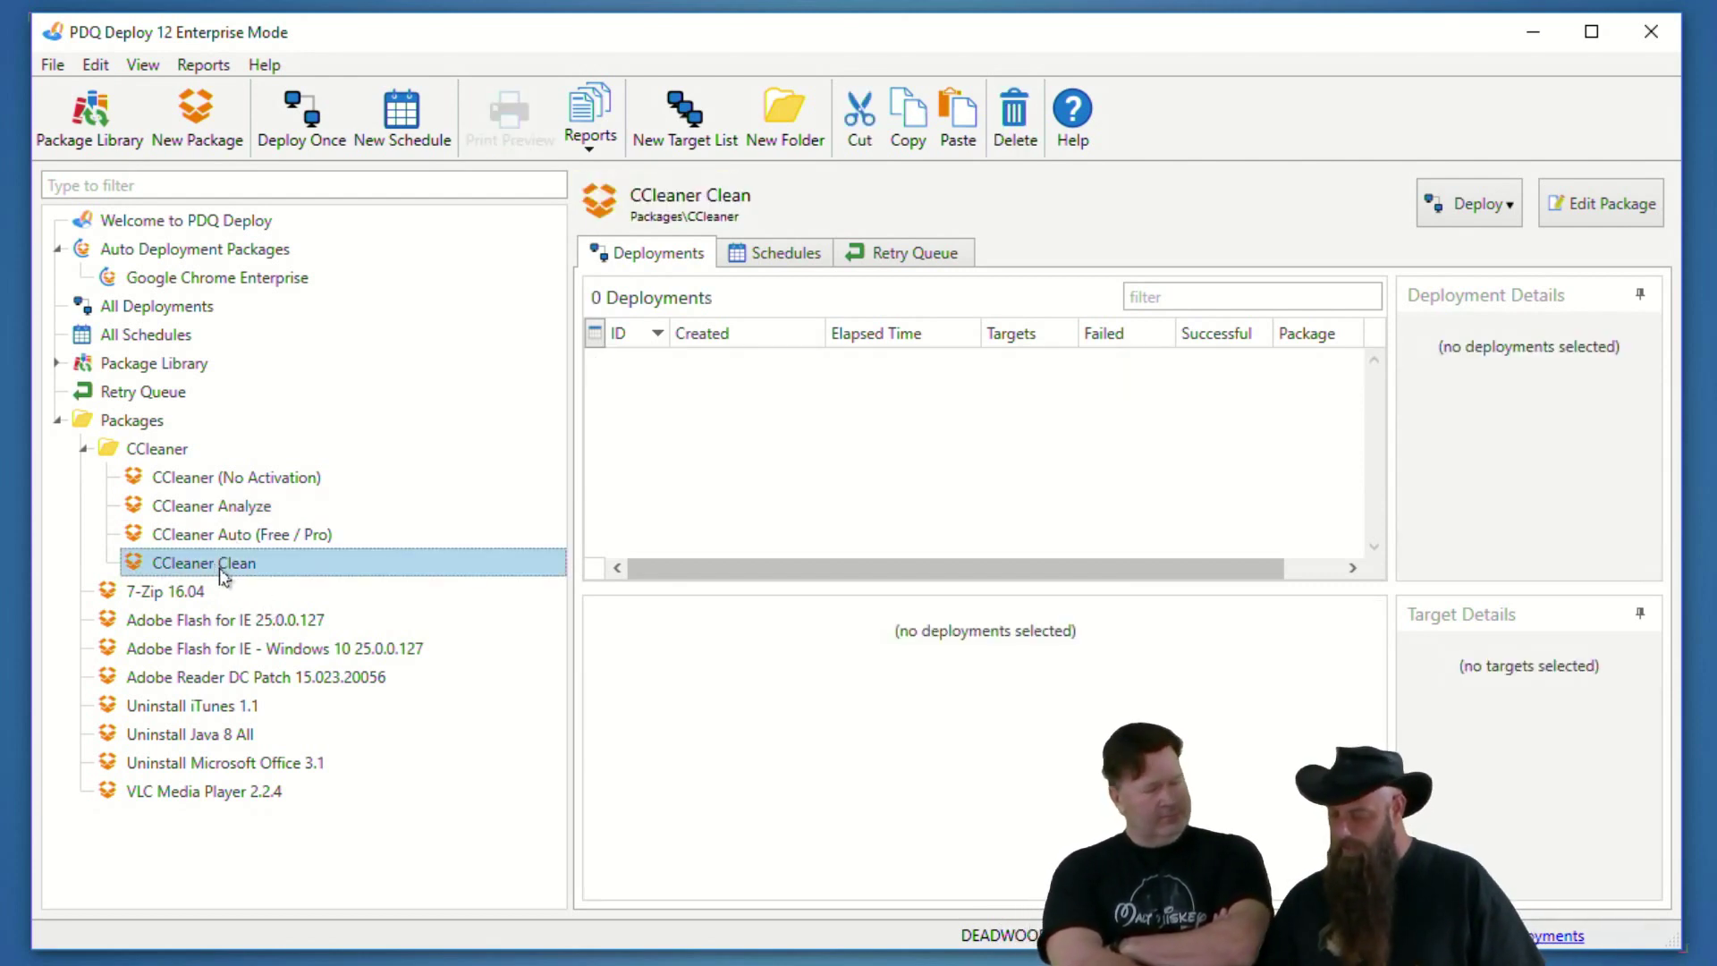
double_click(218, 567)
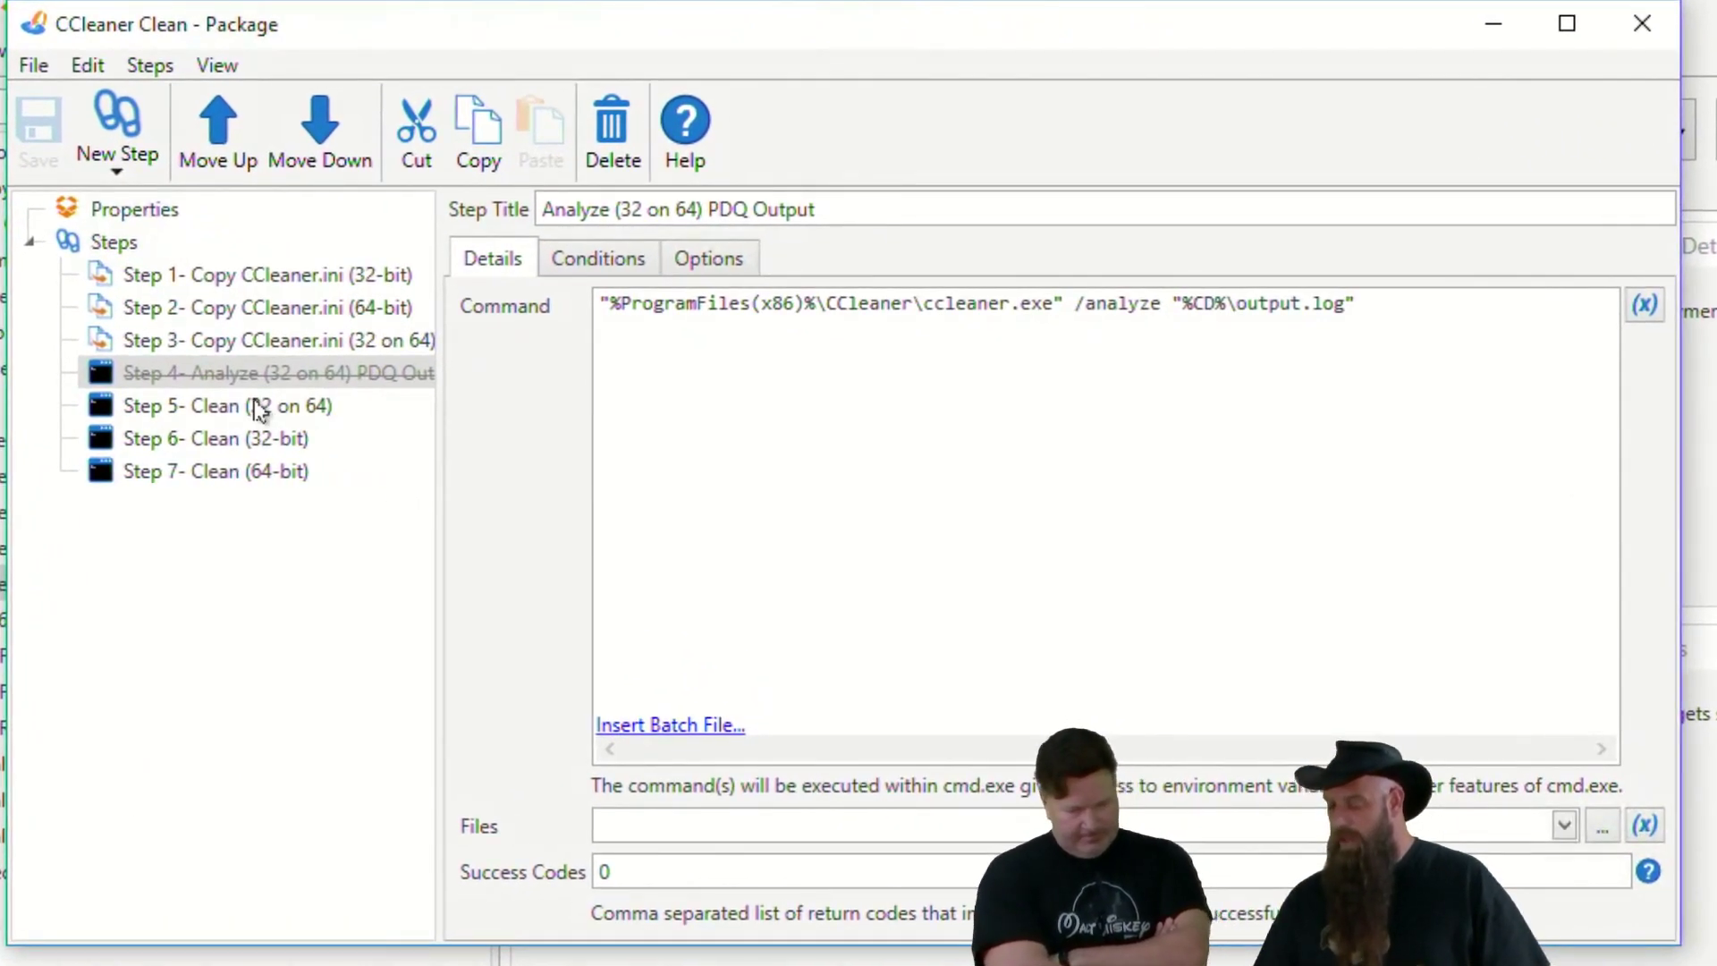
left_click(259, 411)
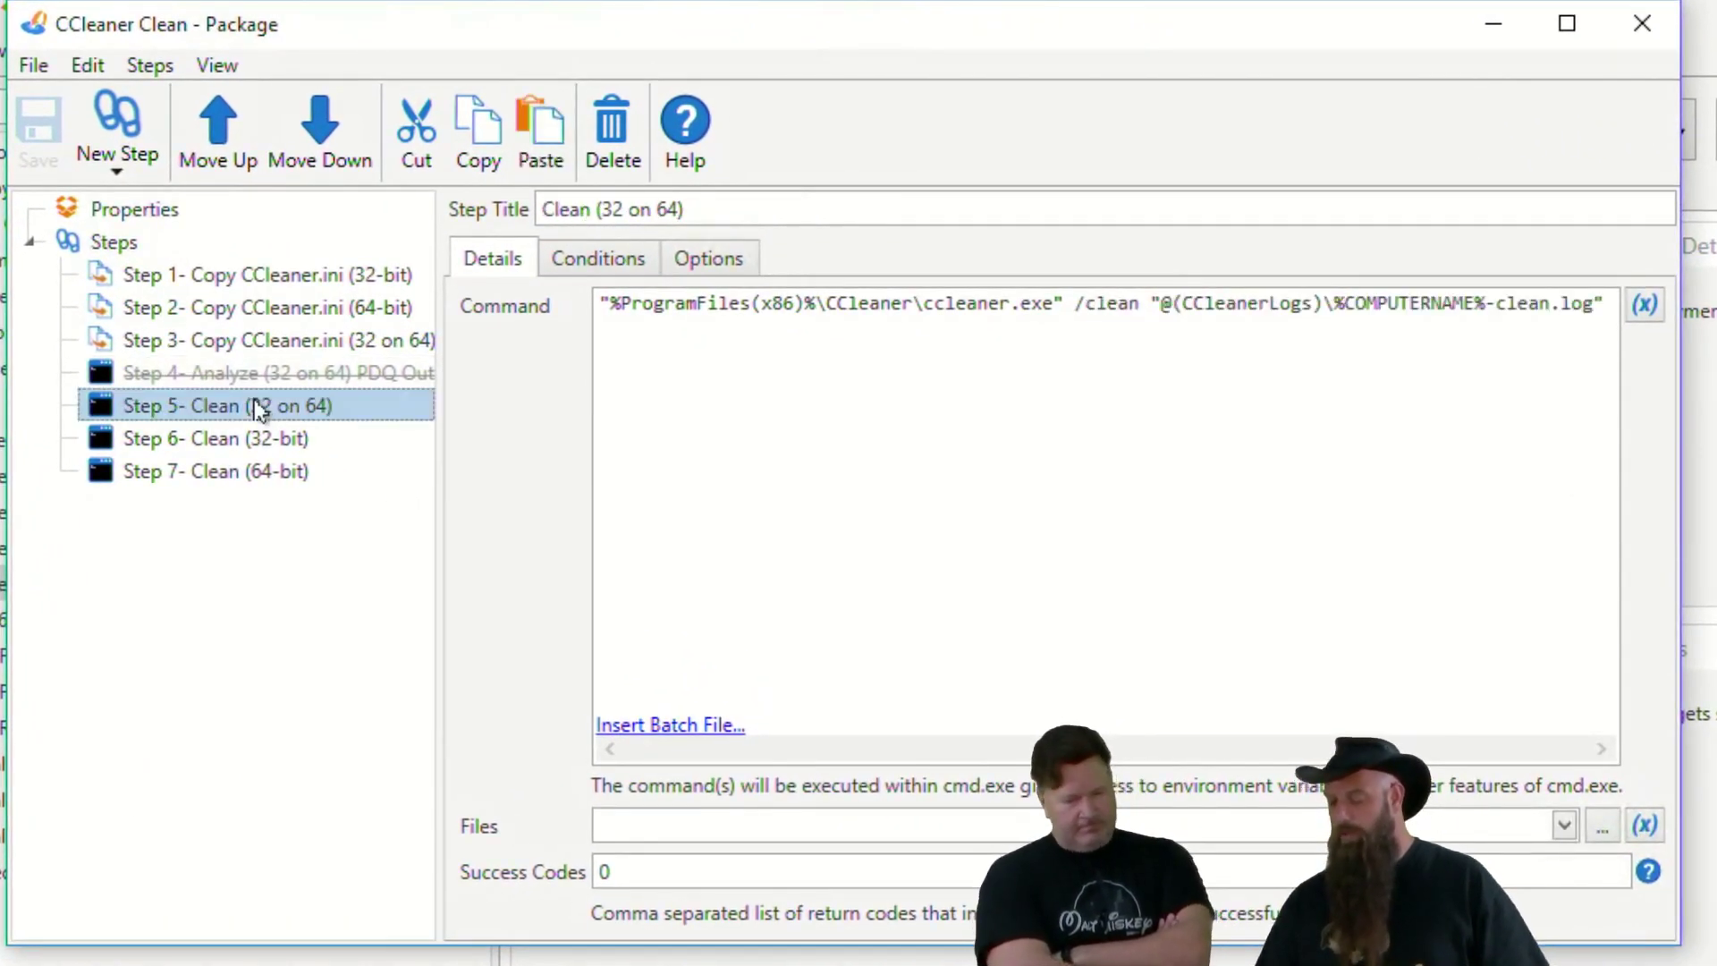
left_click(309, 301)
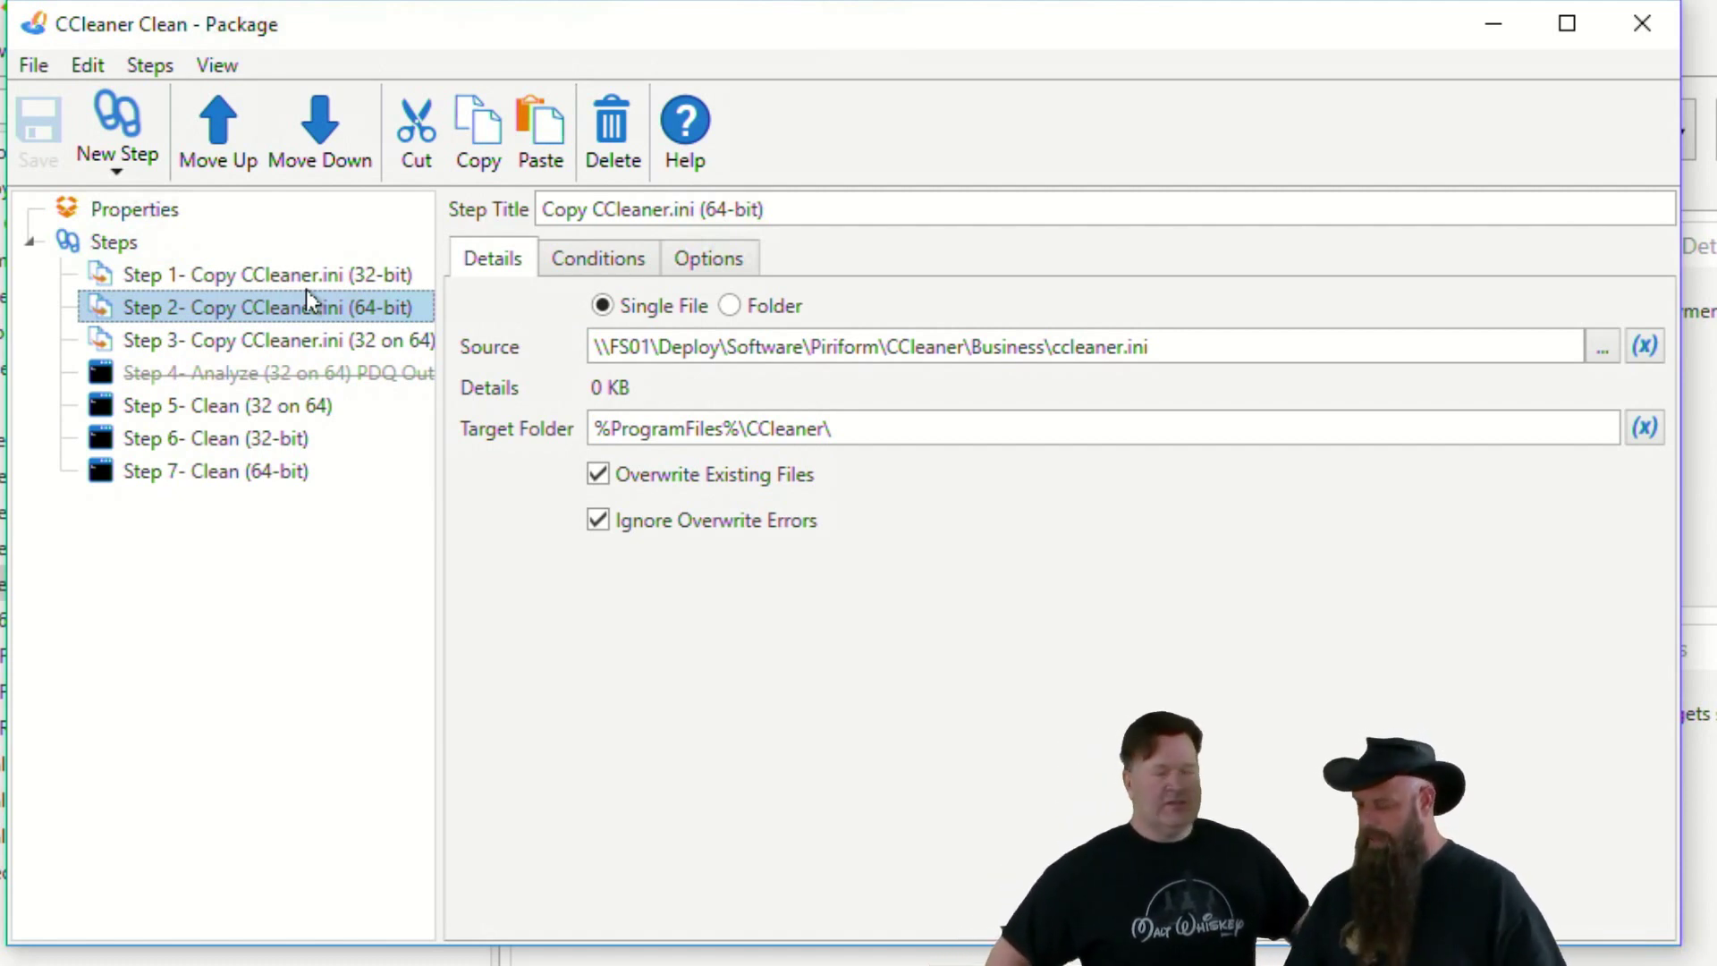
left_click(275, 410)
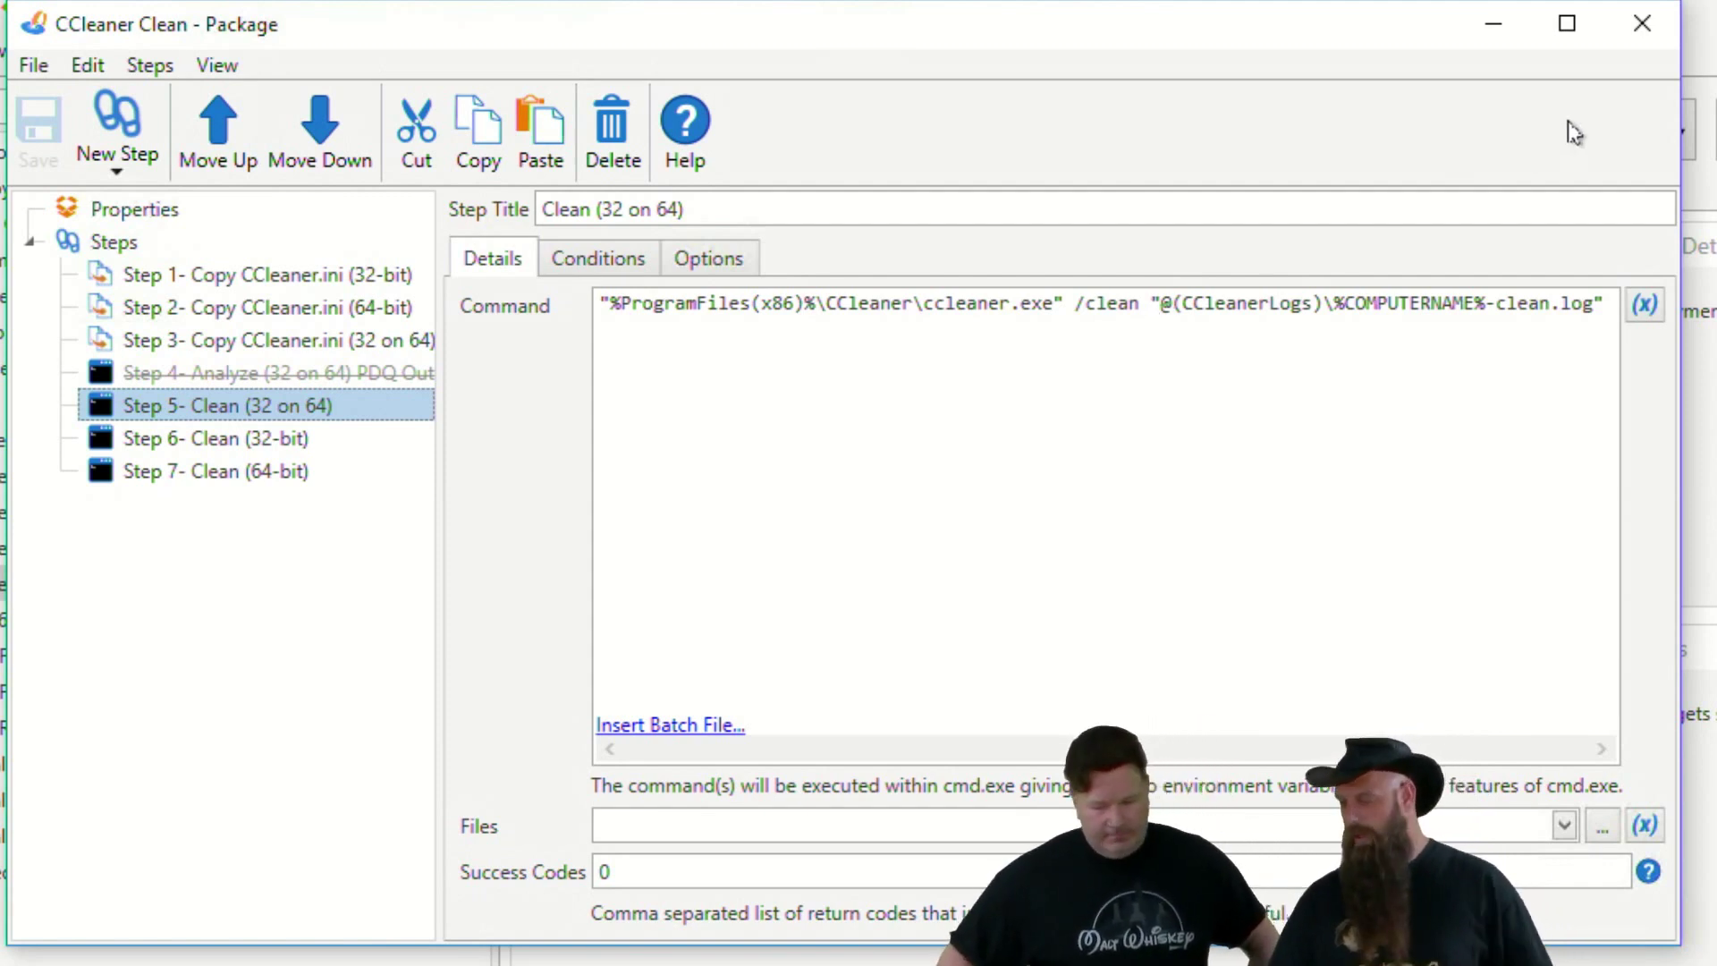
left_click(1642, 23)
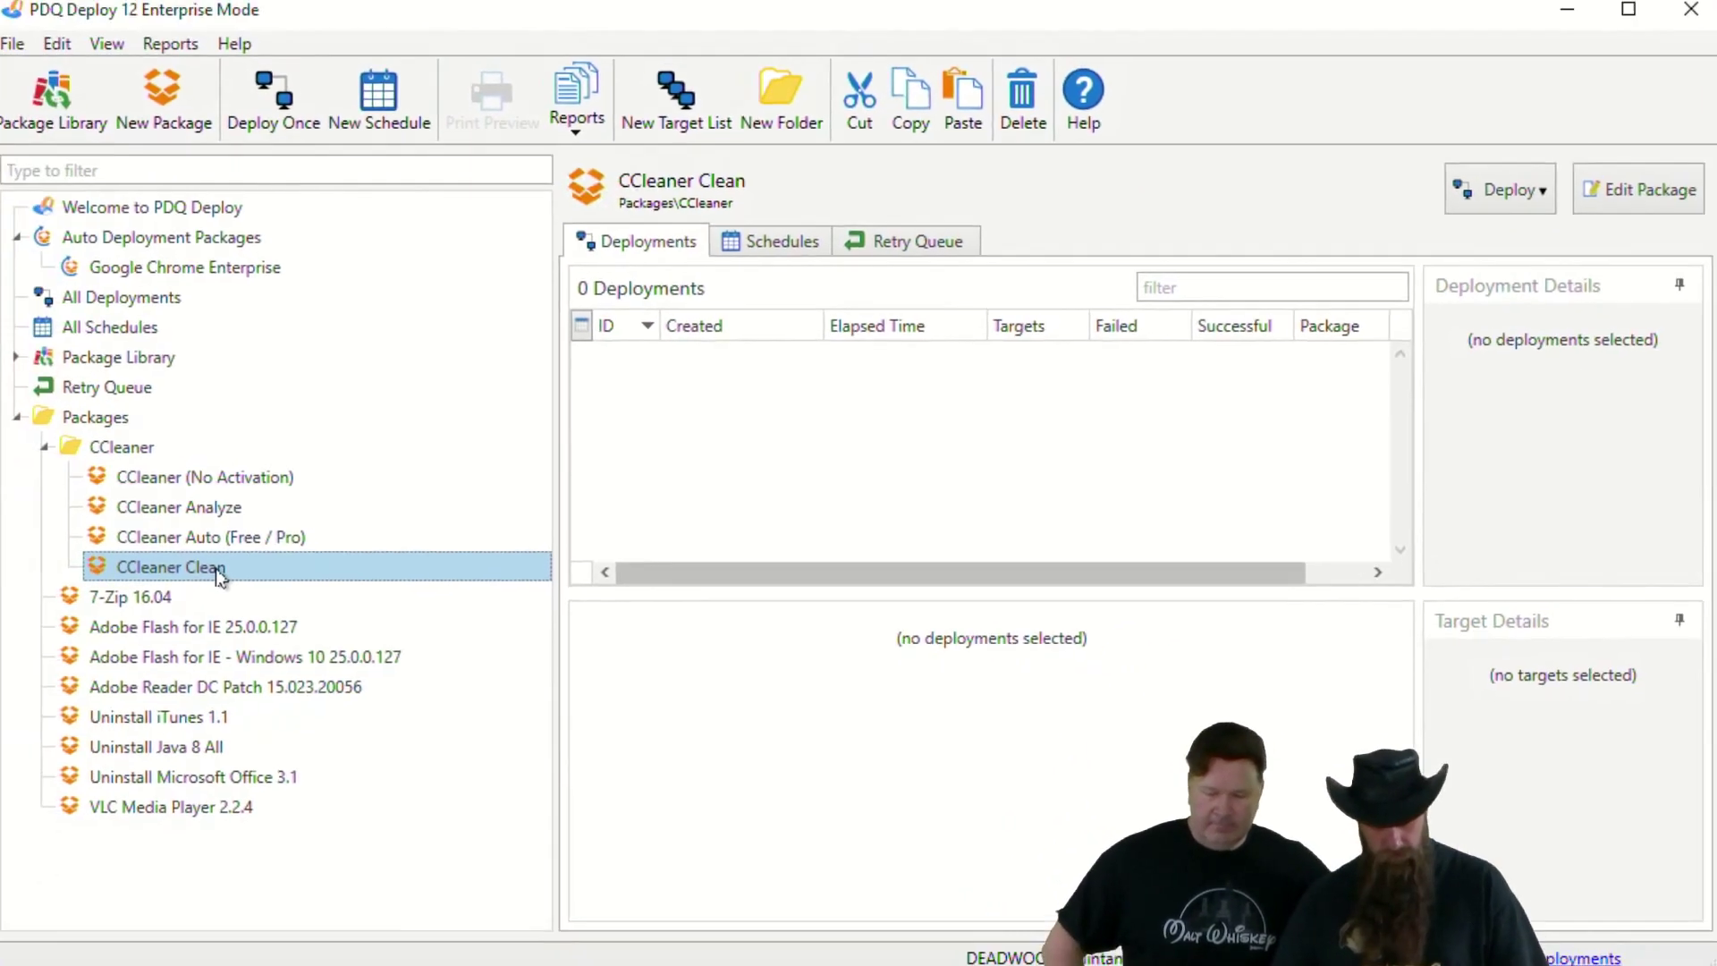
- Start a one-time deployment of the CCleaner Clean package and add the target computers fox and costanza
key("ctrl+d")
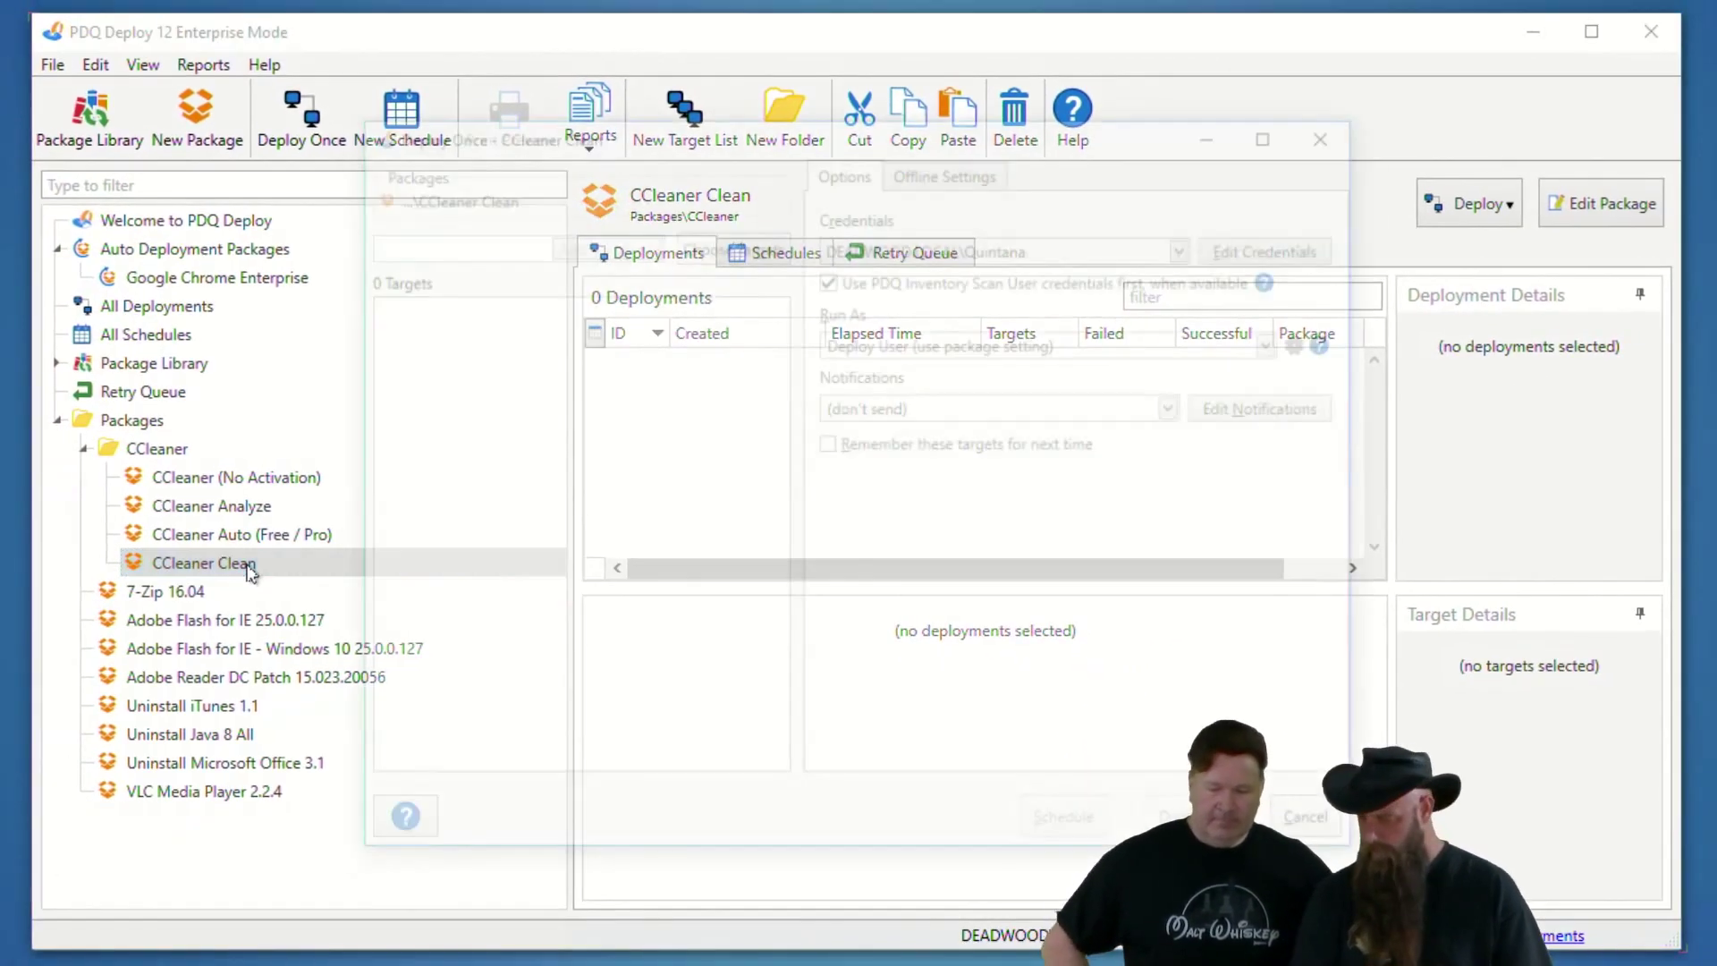
type("fox")
key("Return")
type("costanza")
key("Return")
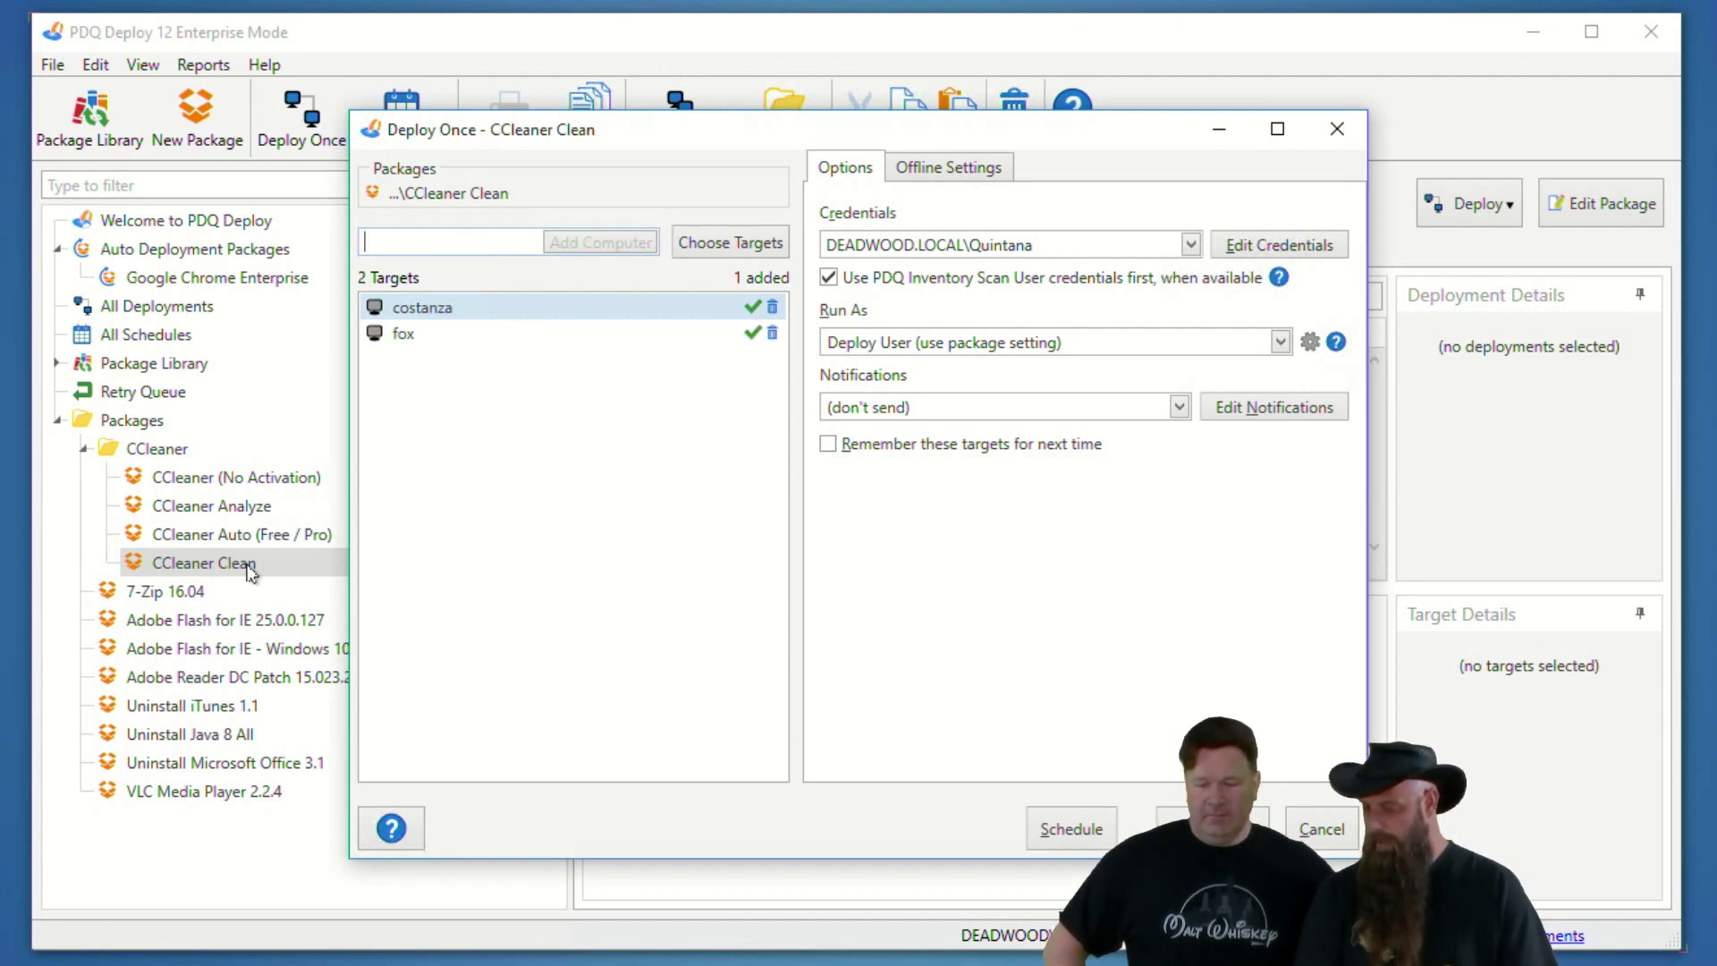
- Add the target computer curmudgeon to the deployment and remove the misspelled entry curmudeon
type("curmudtg")
key("BackSpace")
key("BackSpace")
type("eon")
key("Return")
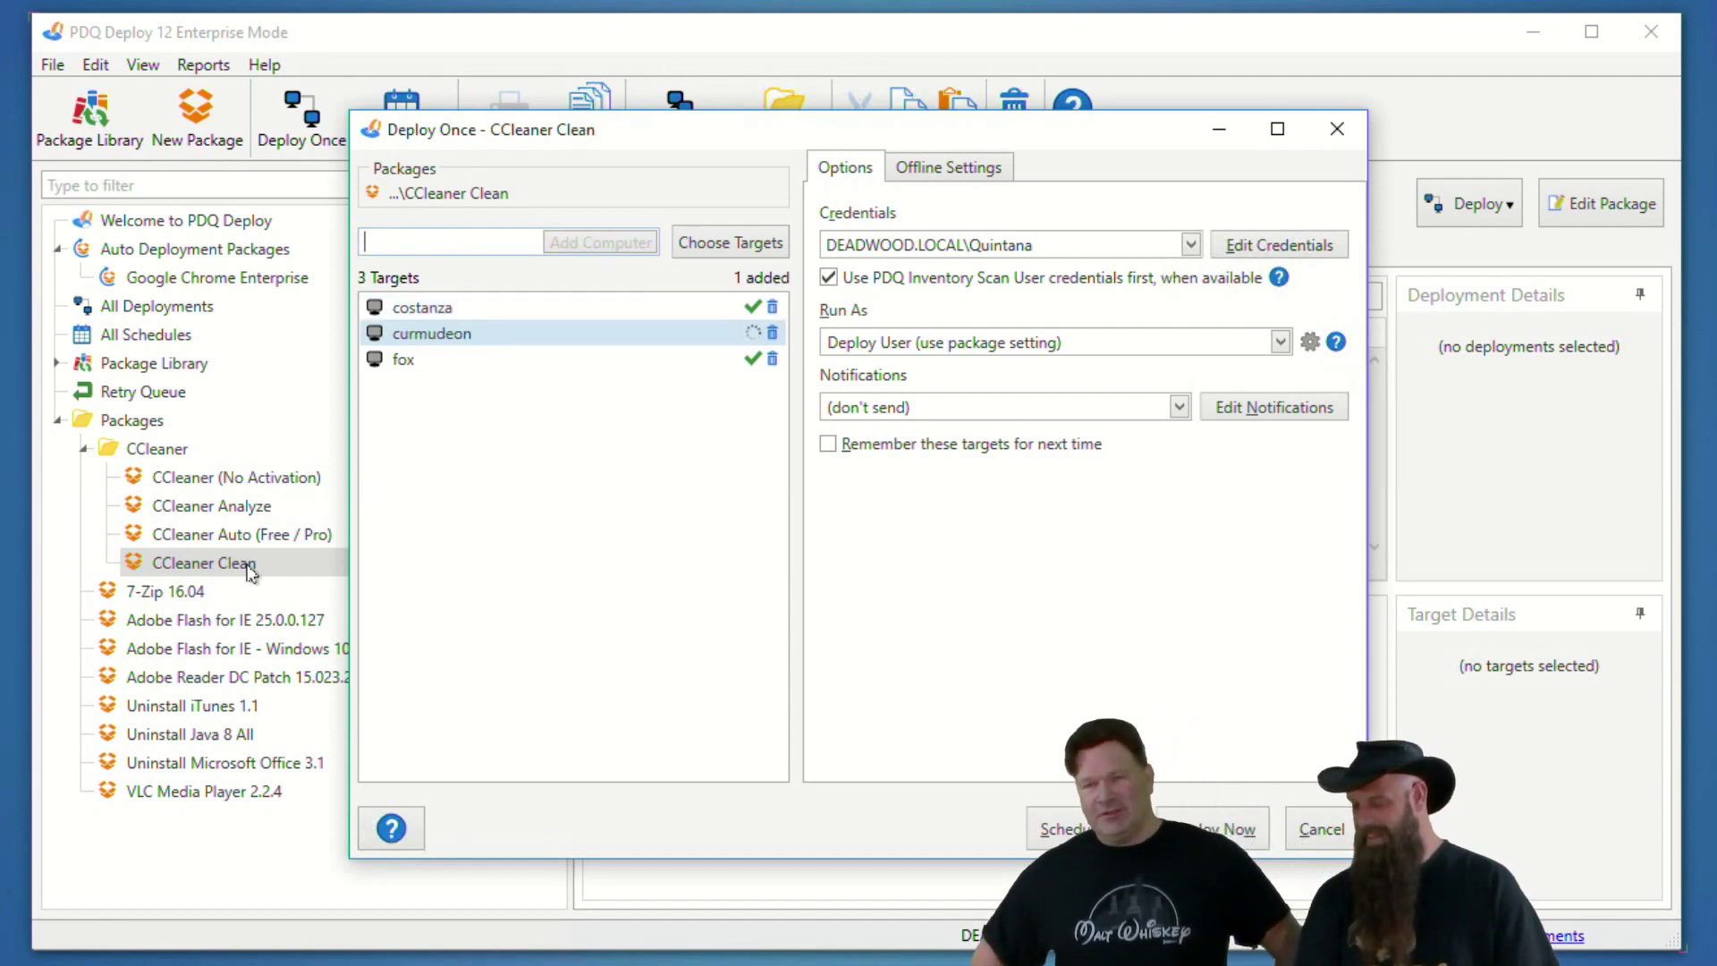
type("cur")
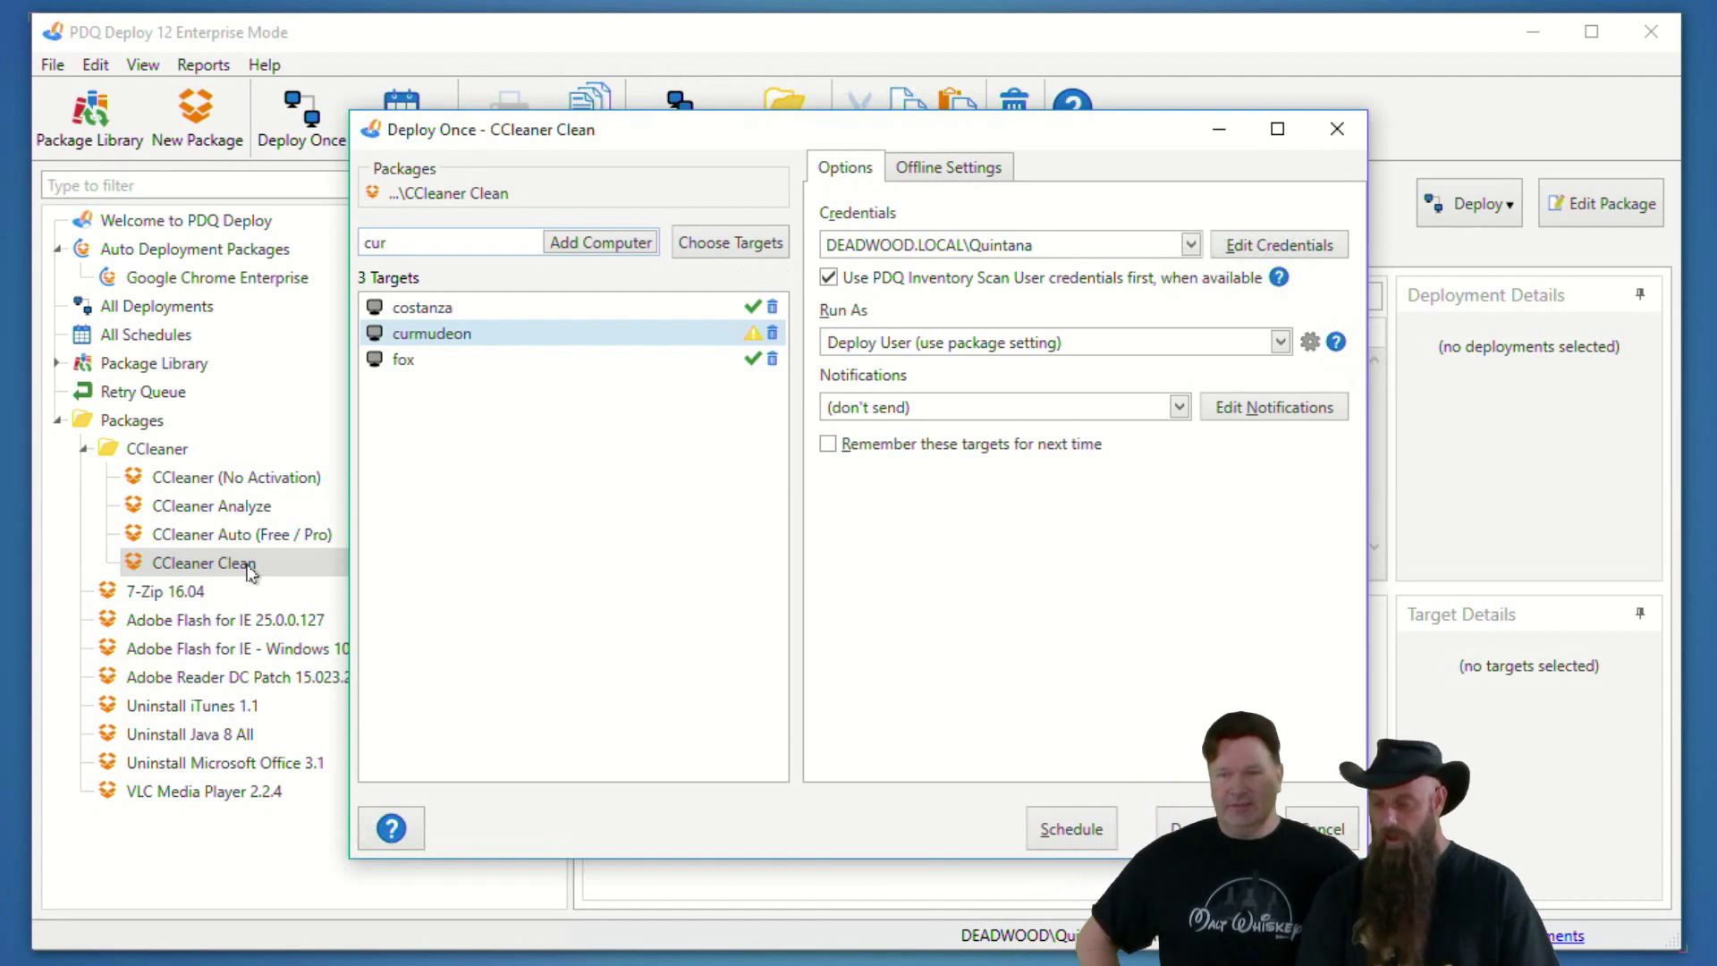
type("mudg")
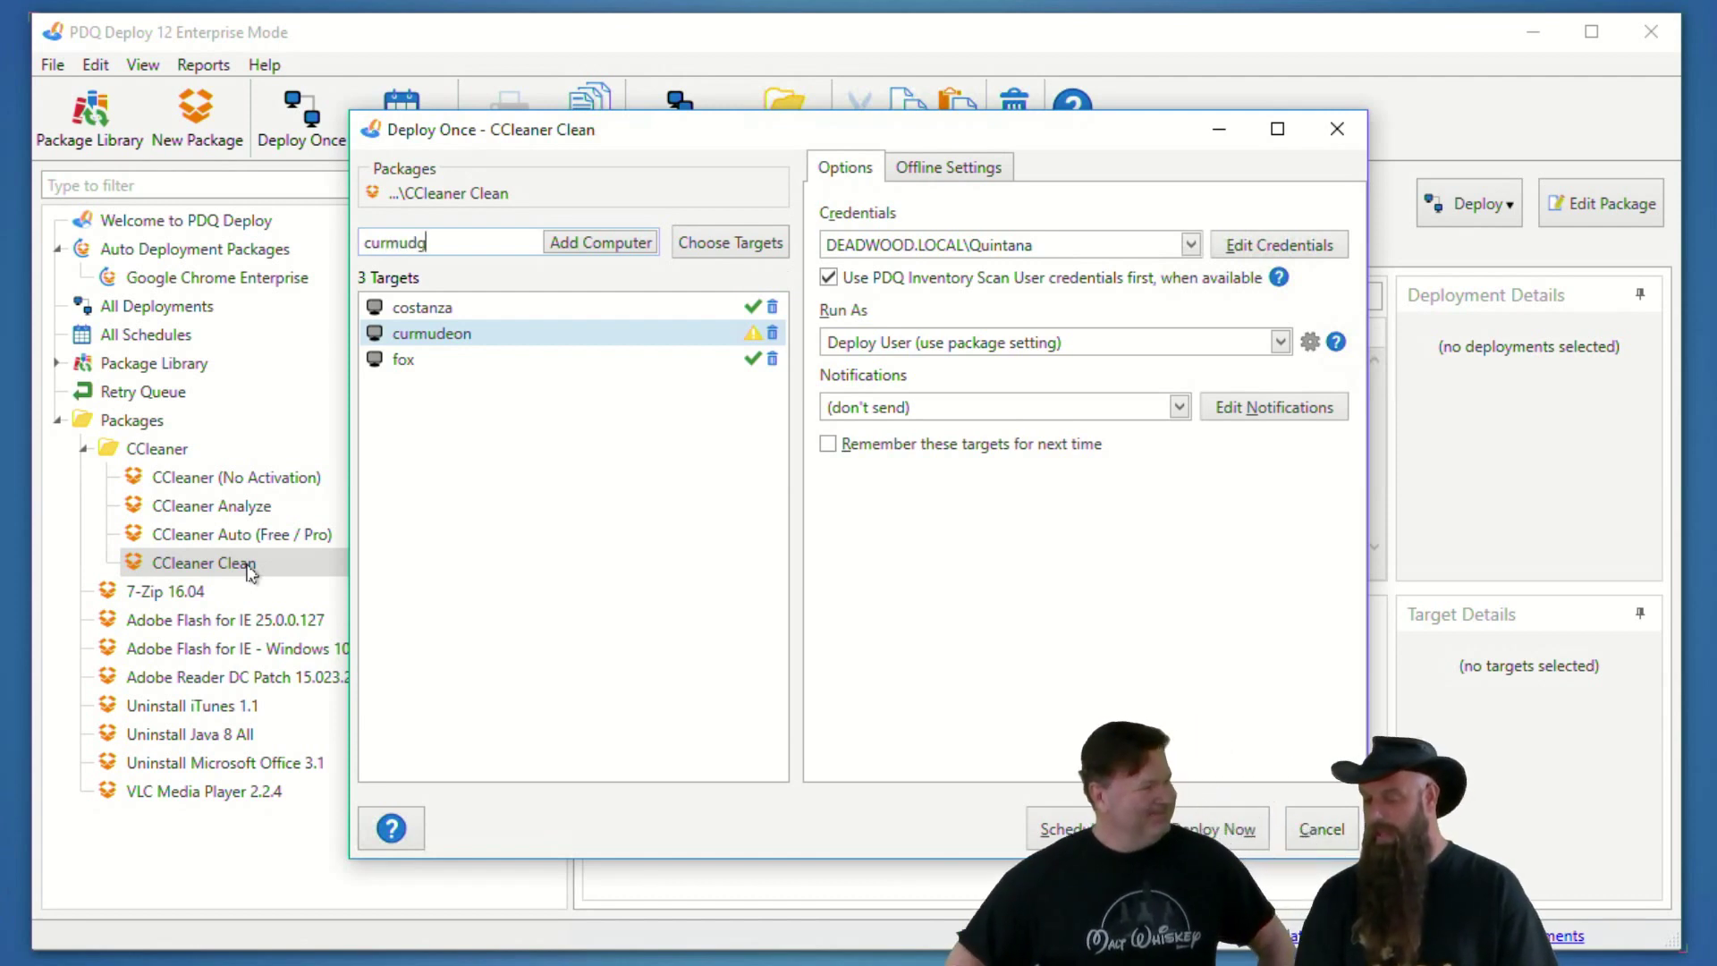
type("eon")
key("Return")
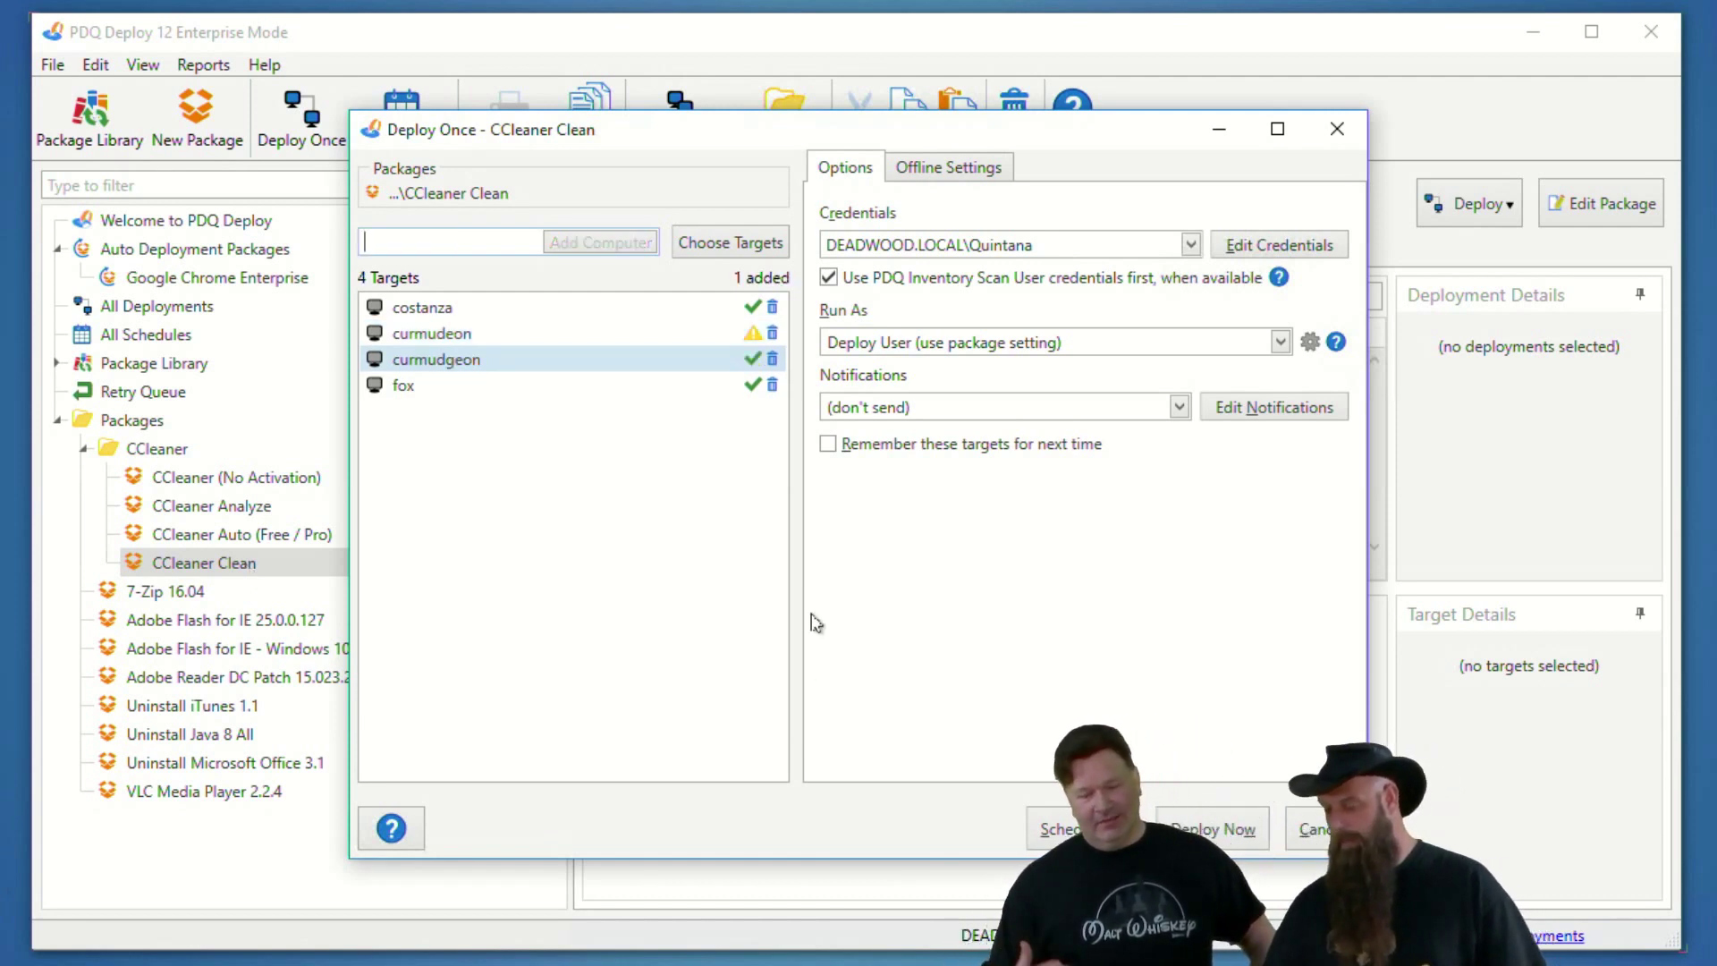
left_click(773, 333)
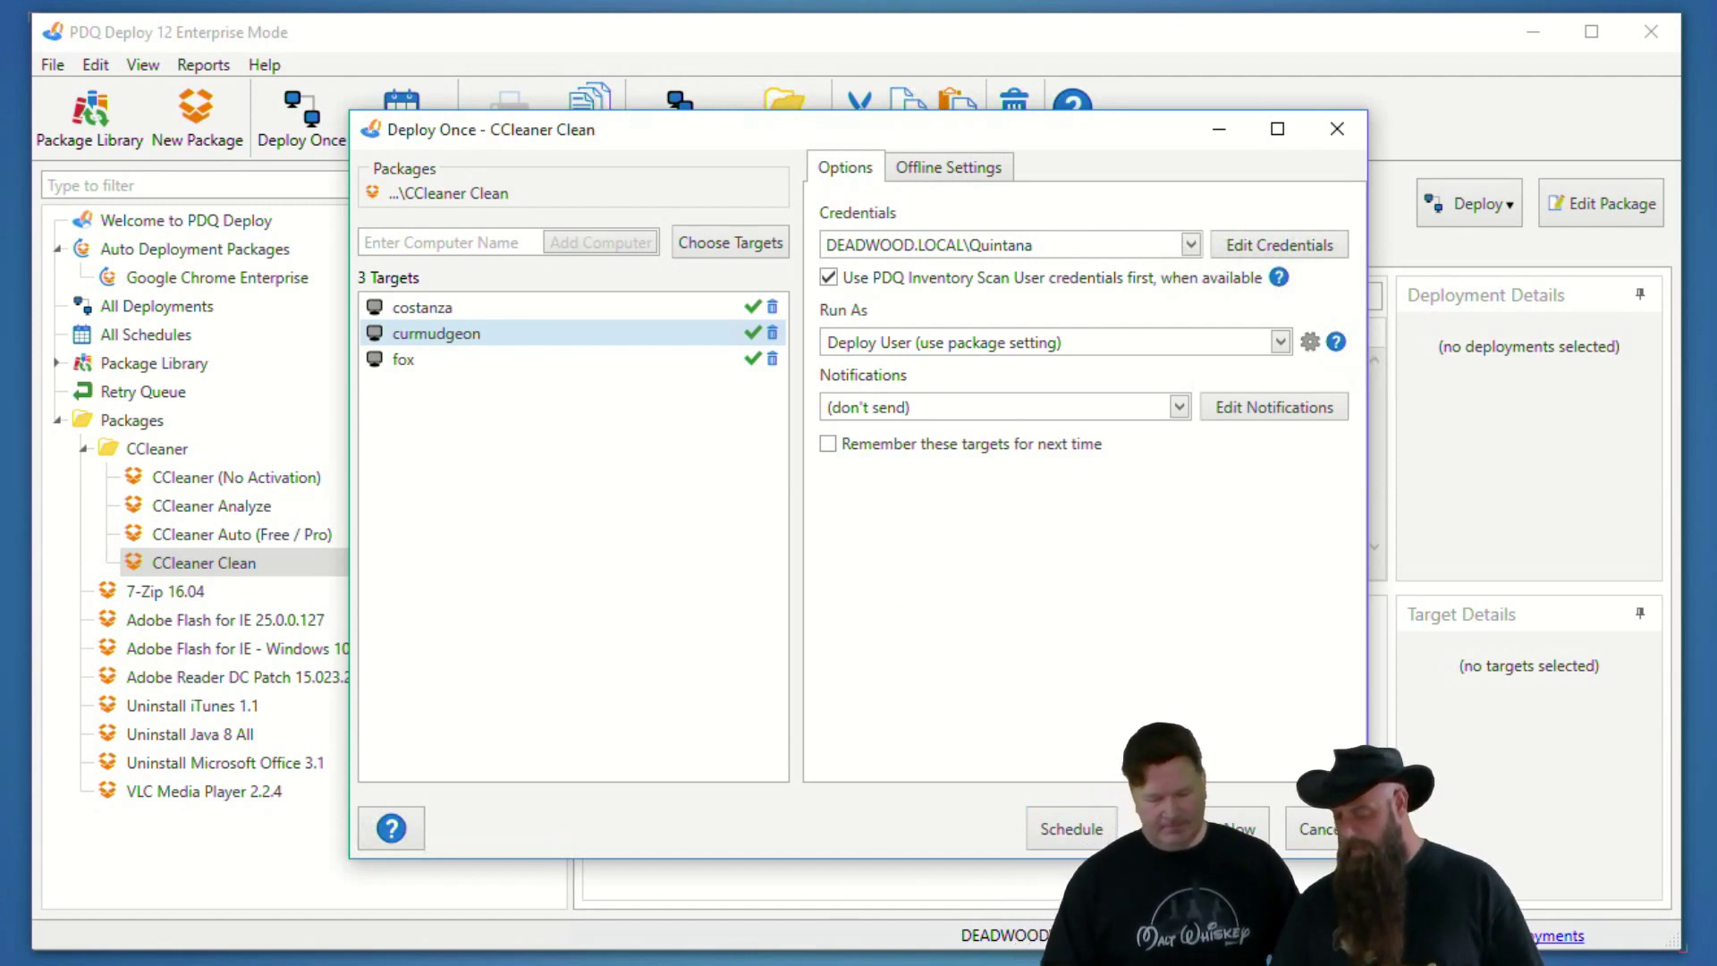
- Switch to the Deploy share in File Explorer and open Software\Piriform\CCleaner\Business to examine the installer, license and INI files
key("alt+Tab")
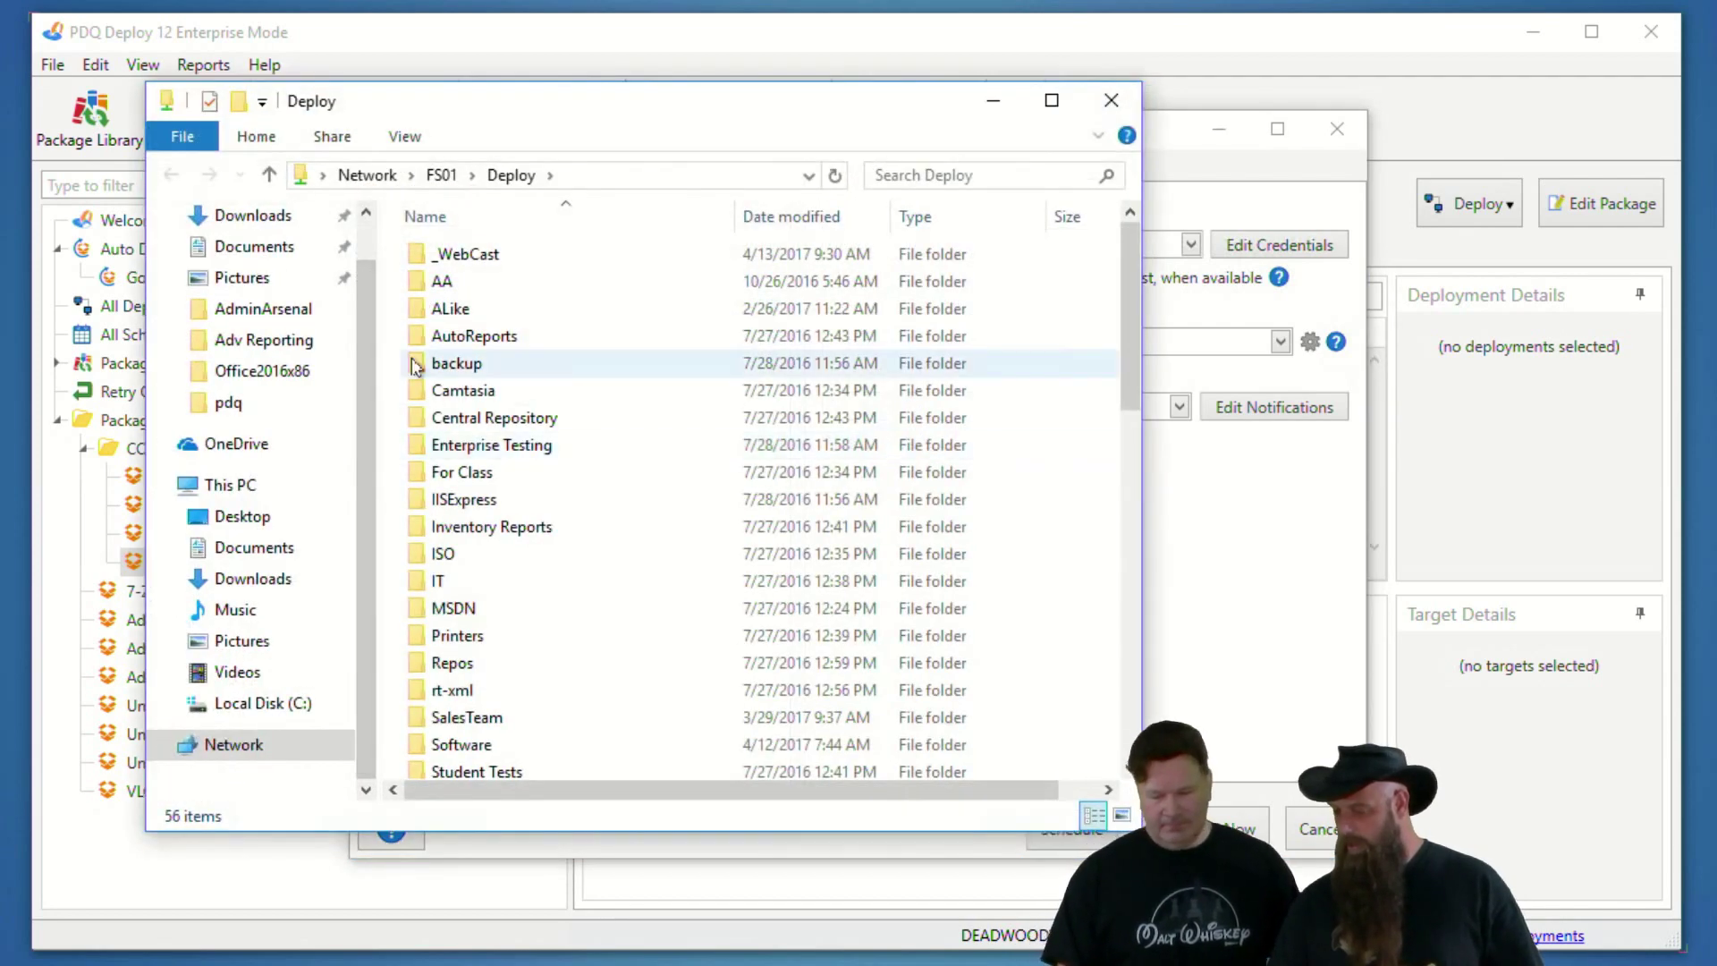
left_click(417, 363)
key("s")
key("o")
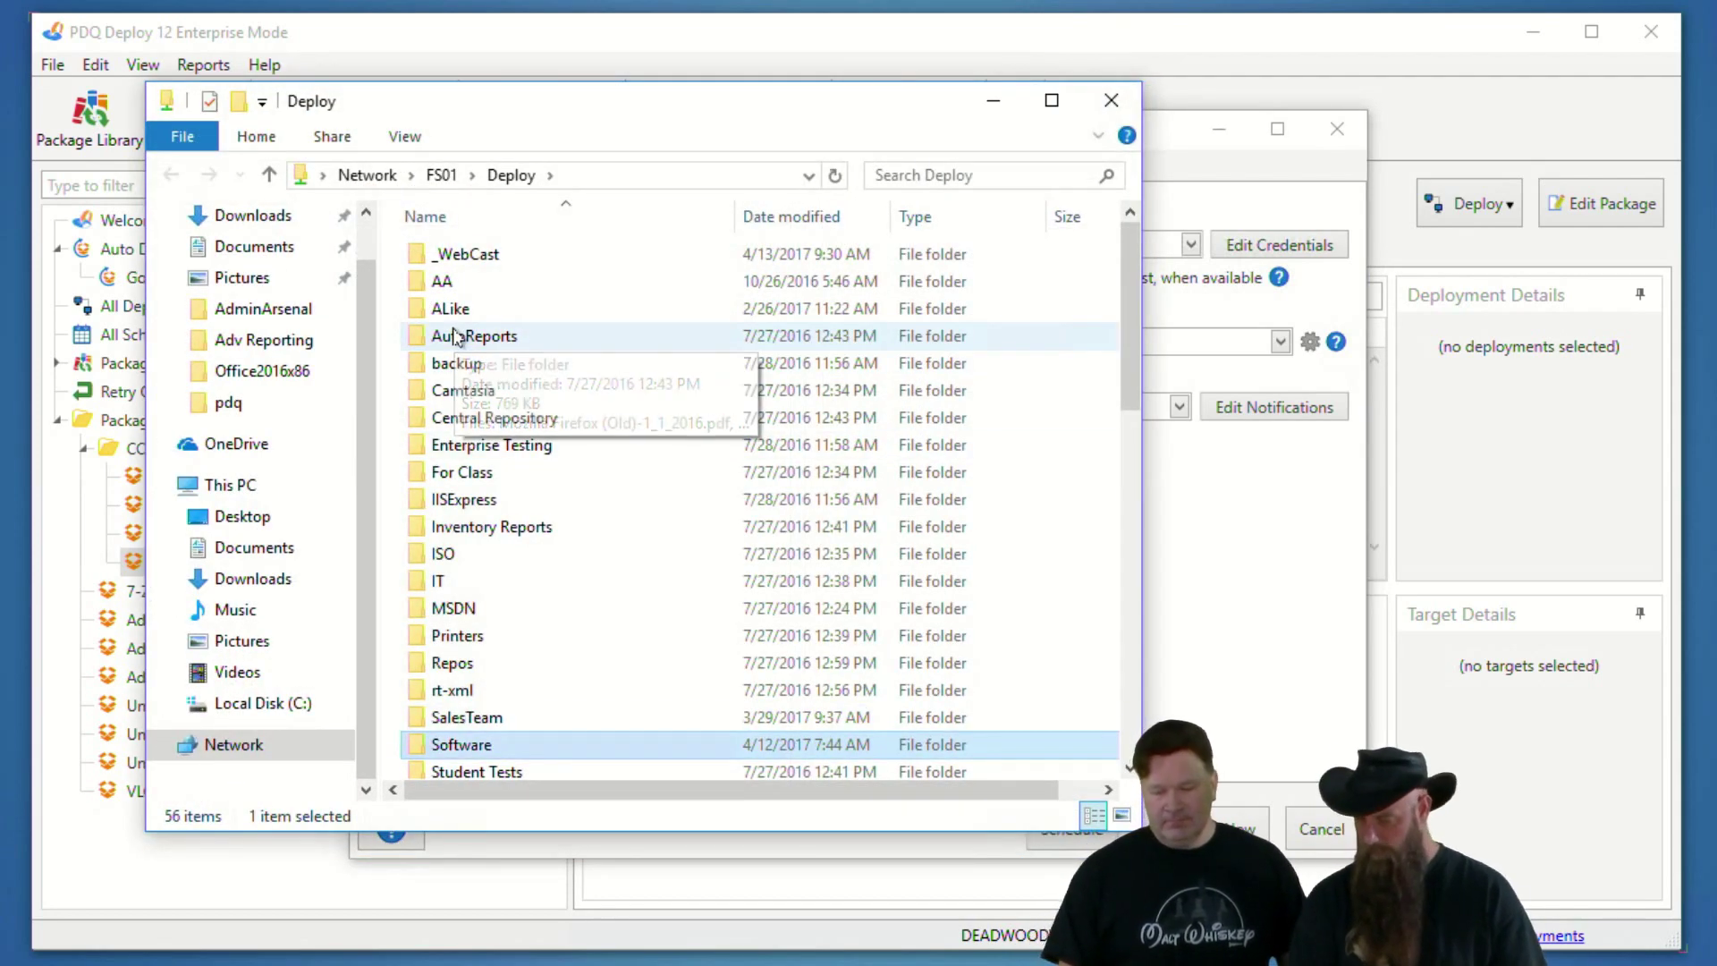
key("Return")
key("p")
key("i")
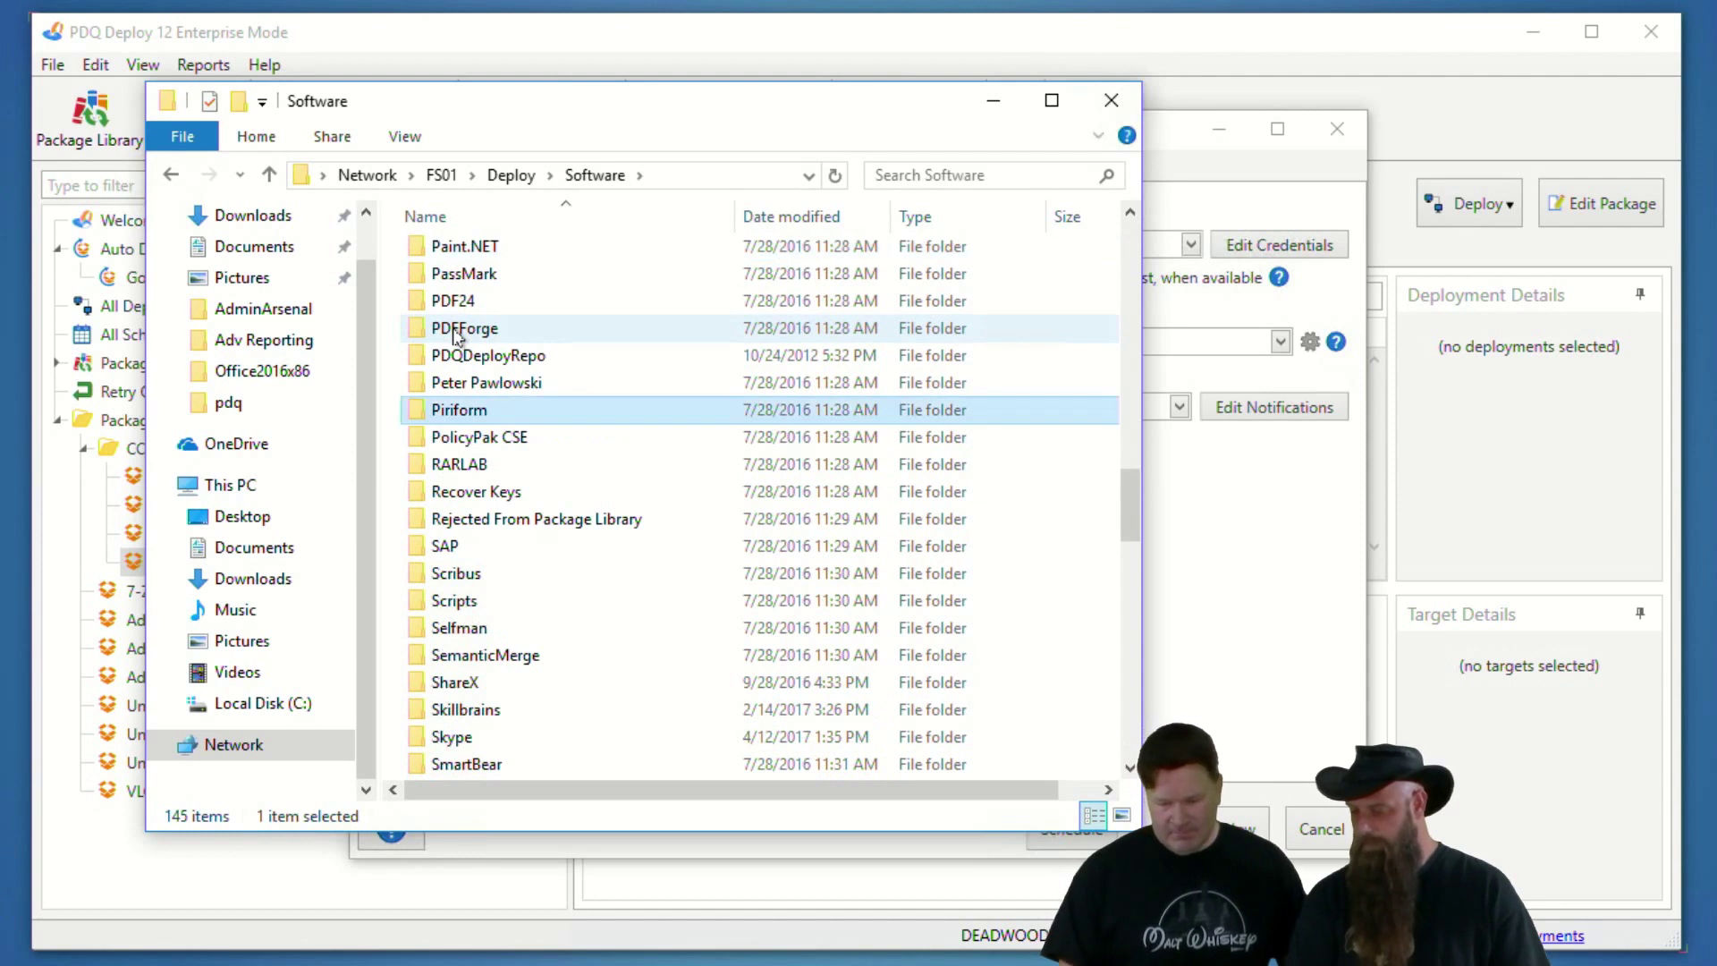
key("Return")
key("c")
key("Return")
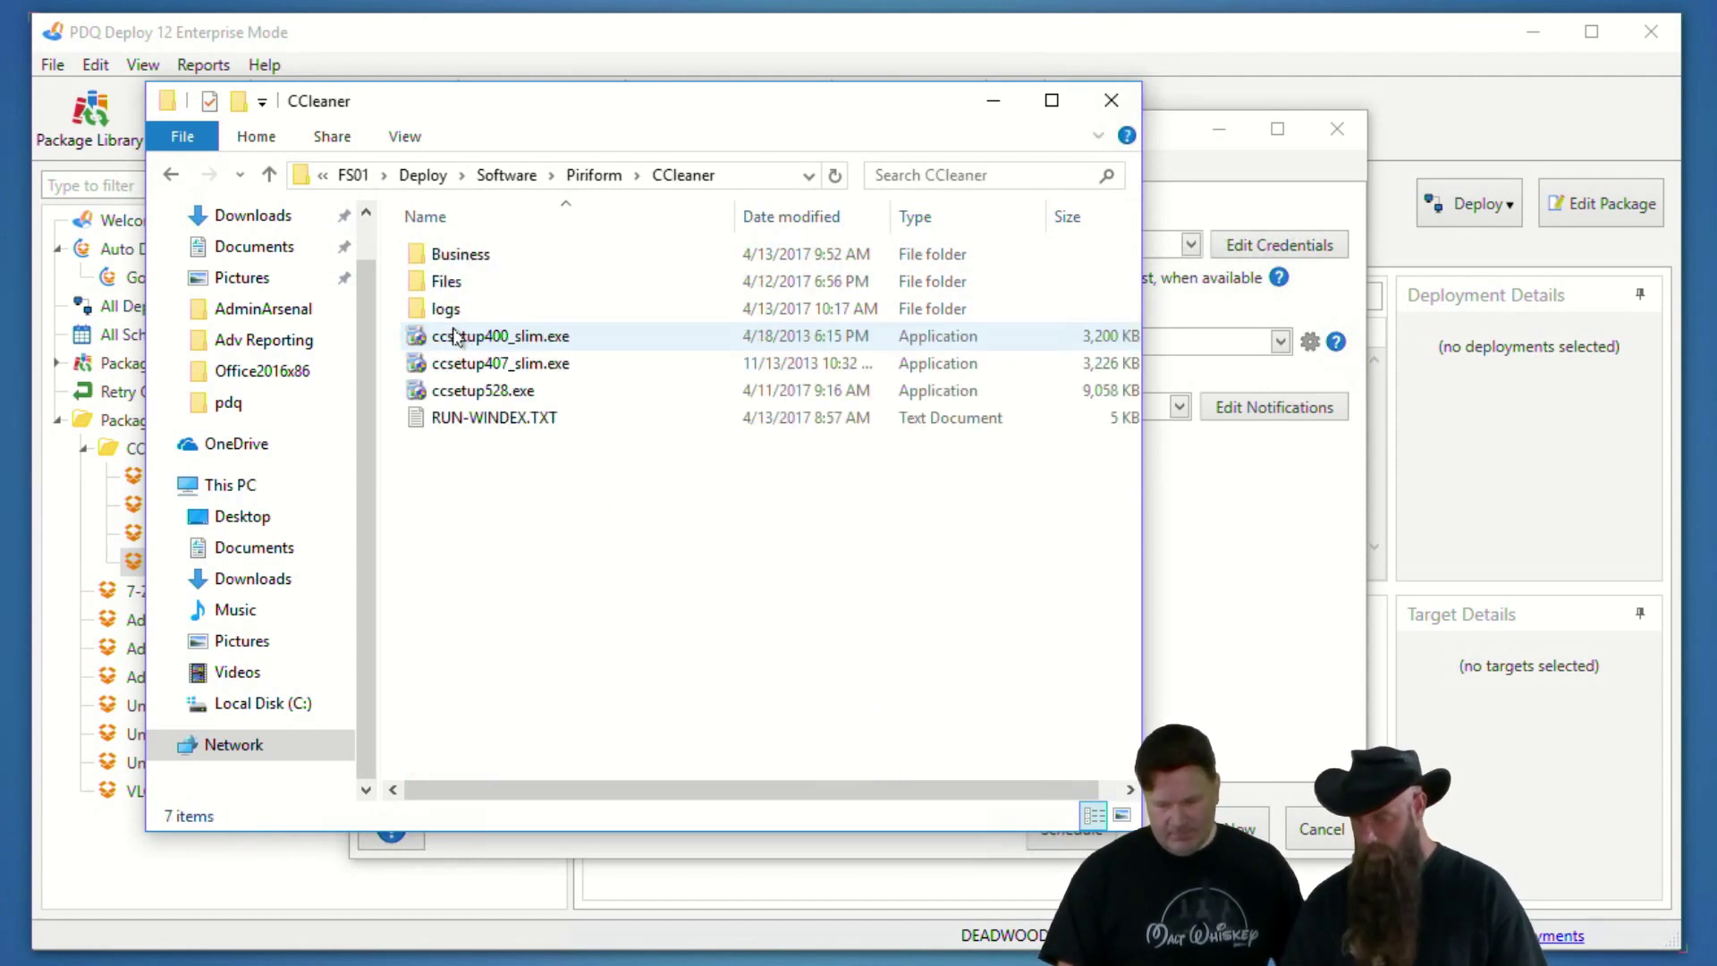
double_click(450, 257)
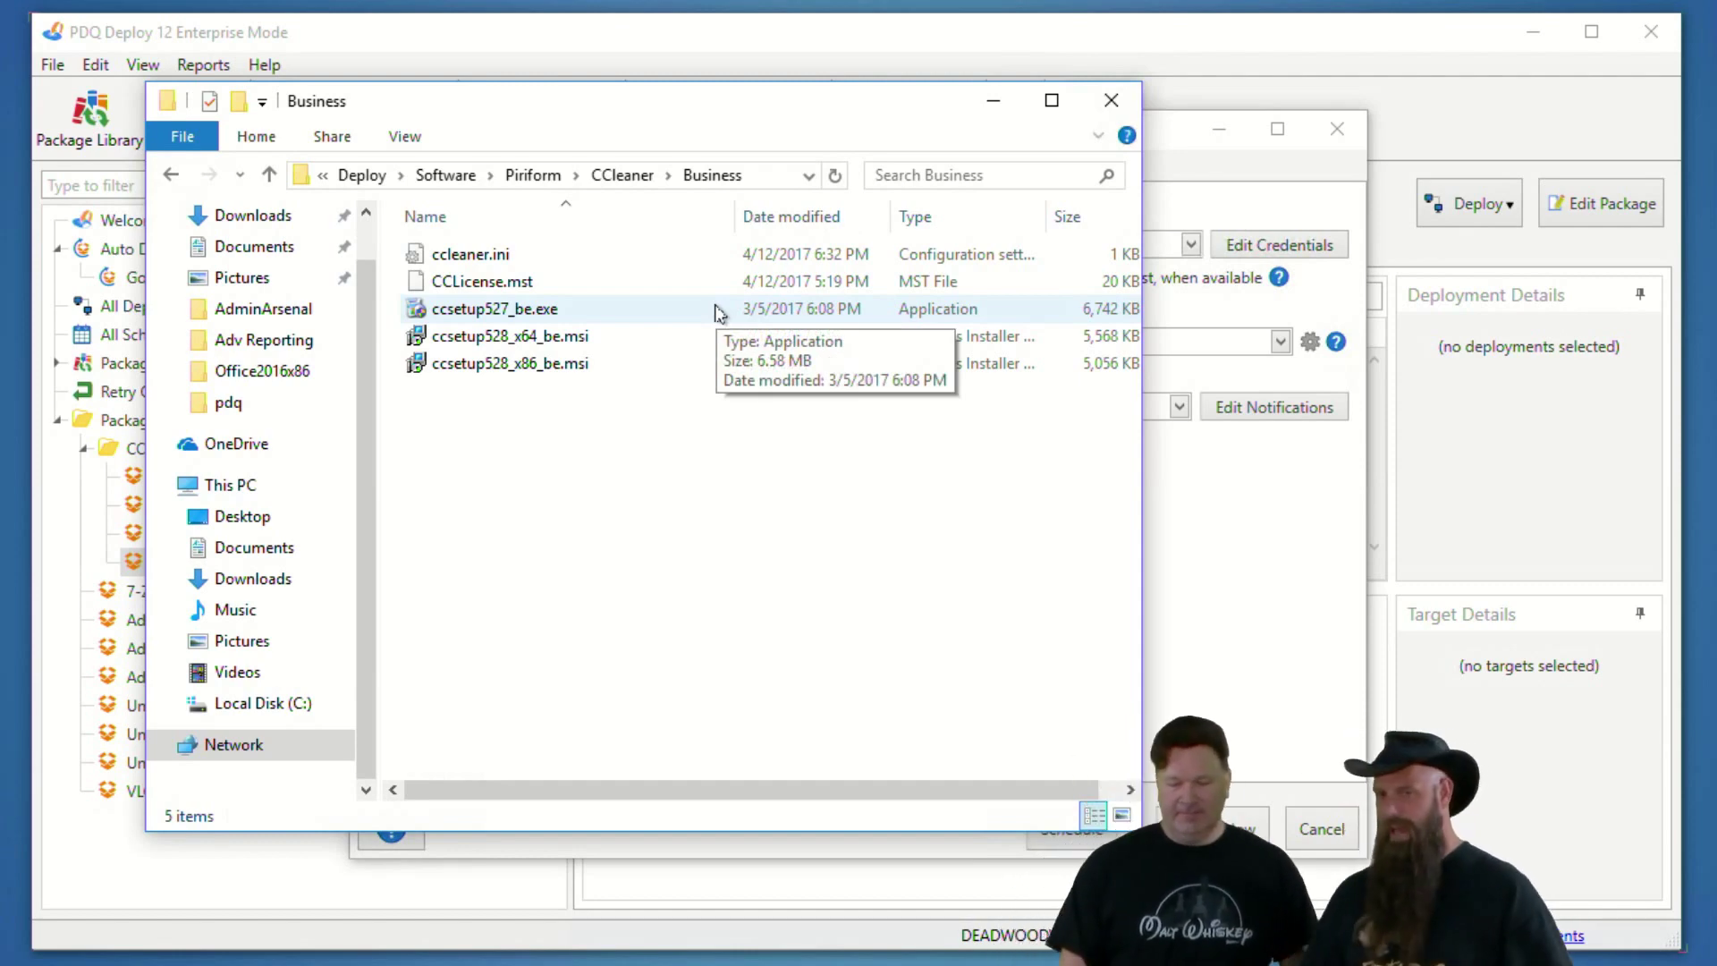
- Close the Business folder window and immediately run the CCleaner Clean deployment on costanza, curmudgeon and fox
left_click(1111, 100)
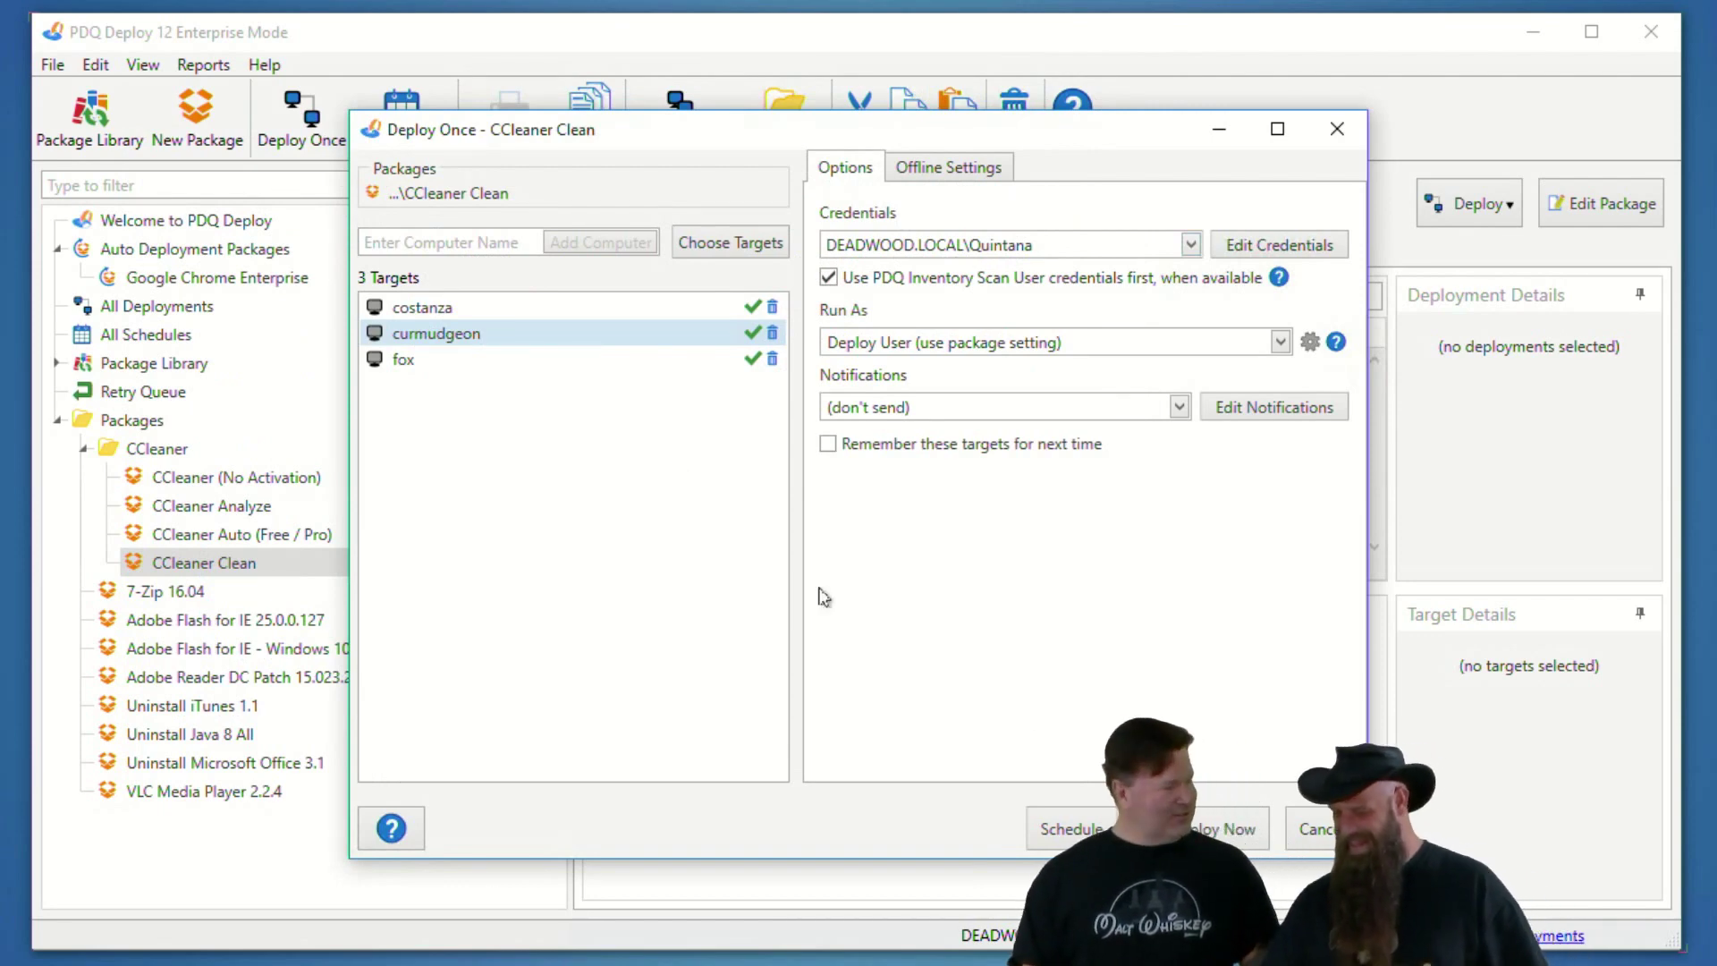
left_click(1238, 829)
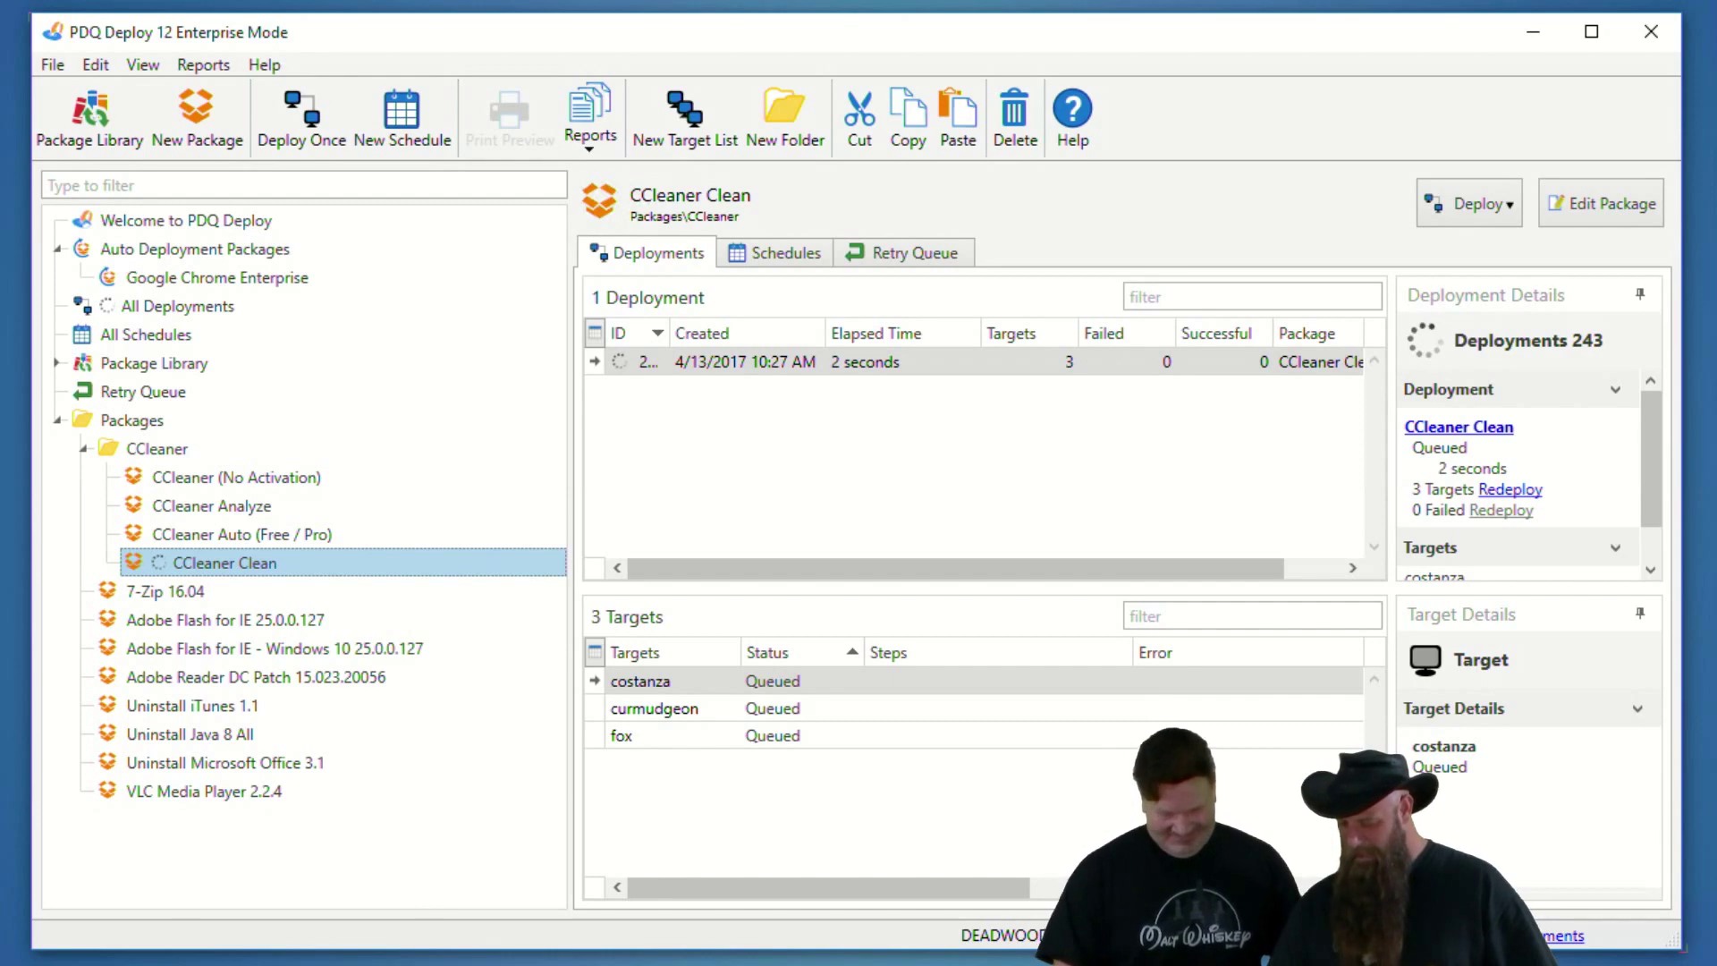
- Open the Deploy share in File Explorer and browse to Software\Piriform\CCleaner\logs to check the log files
double_click(40, 614)
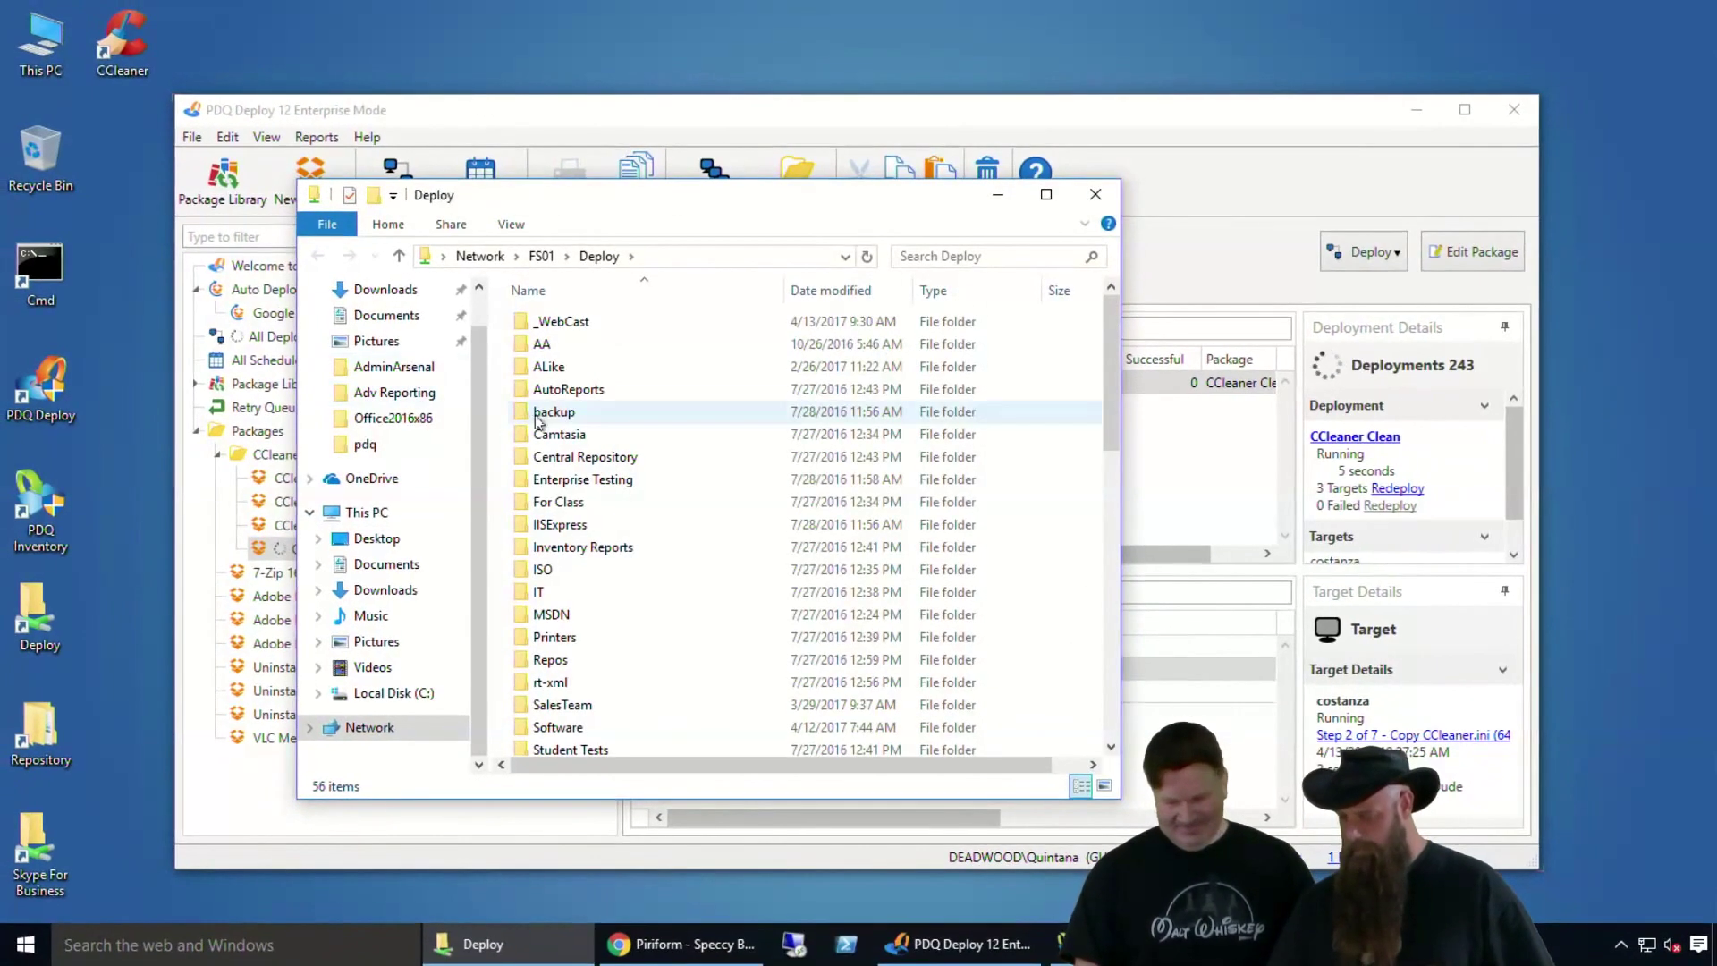
left_click(549, 422)
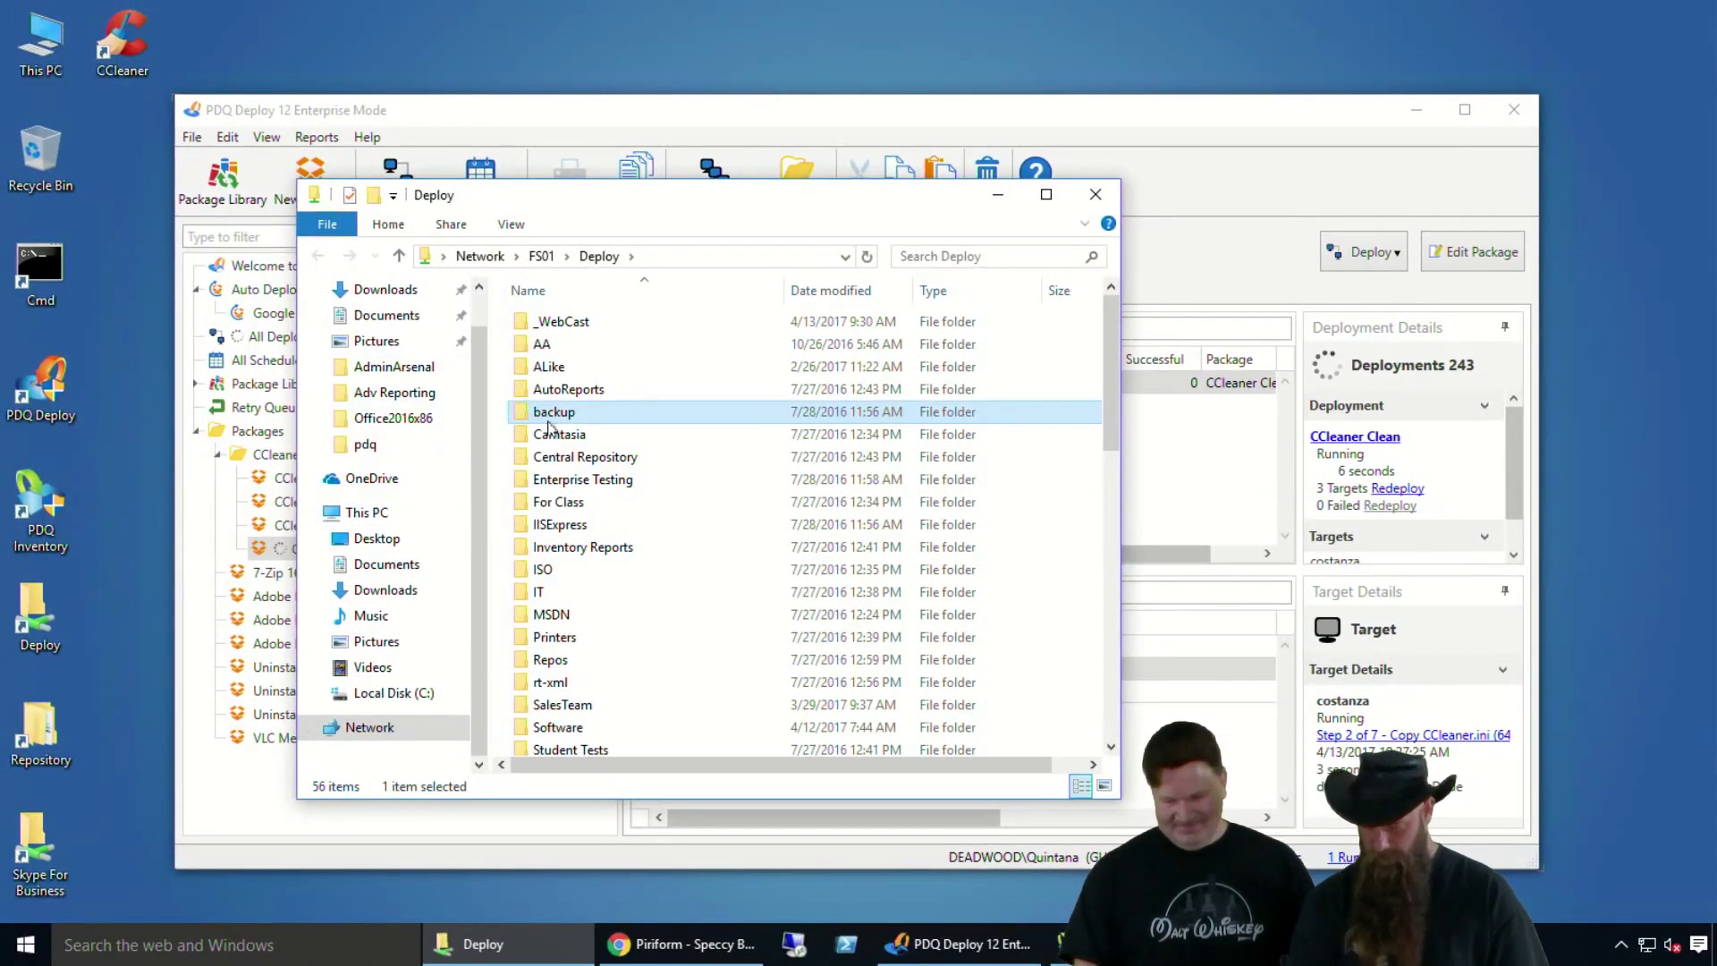
type("so")
key("Return")
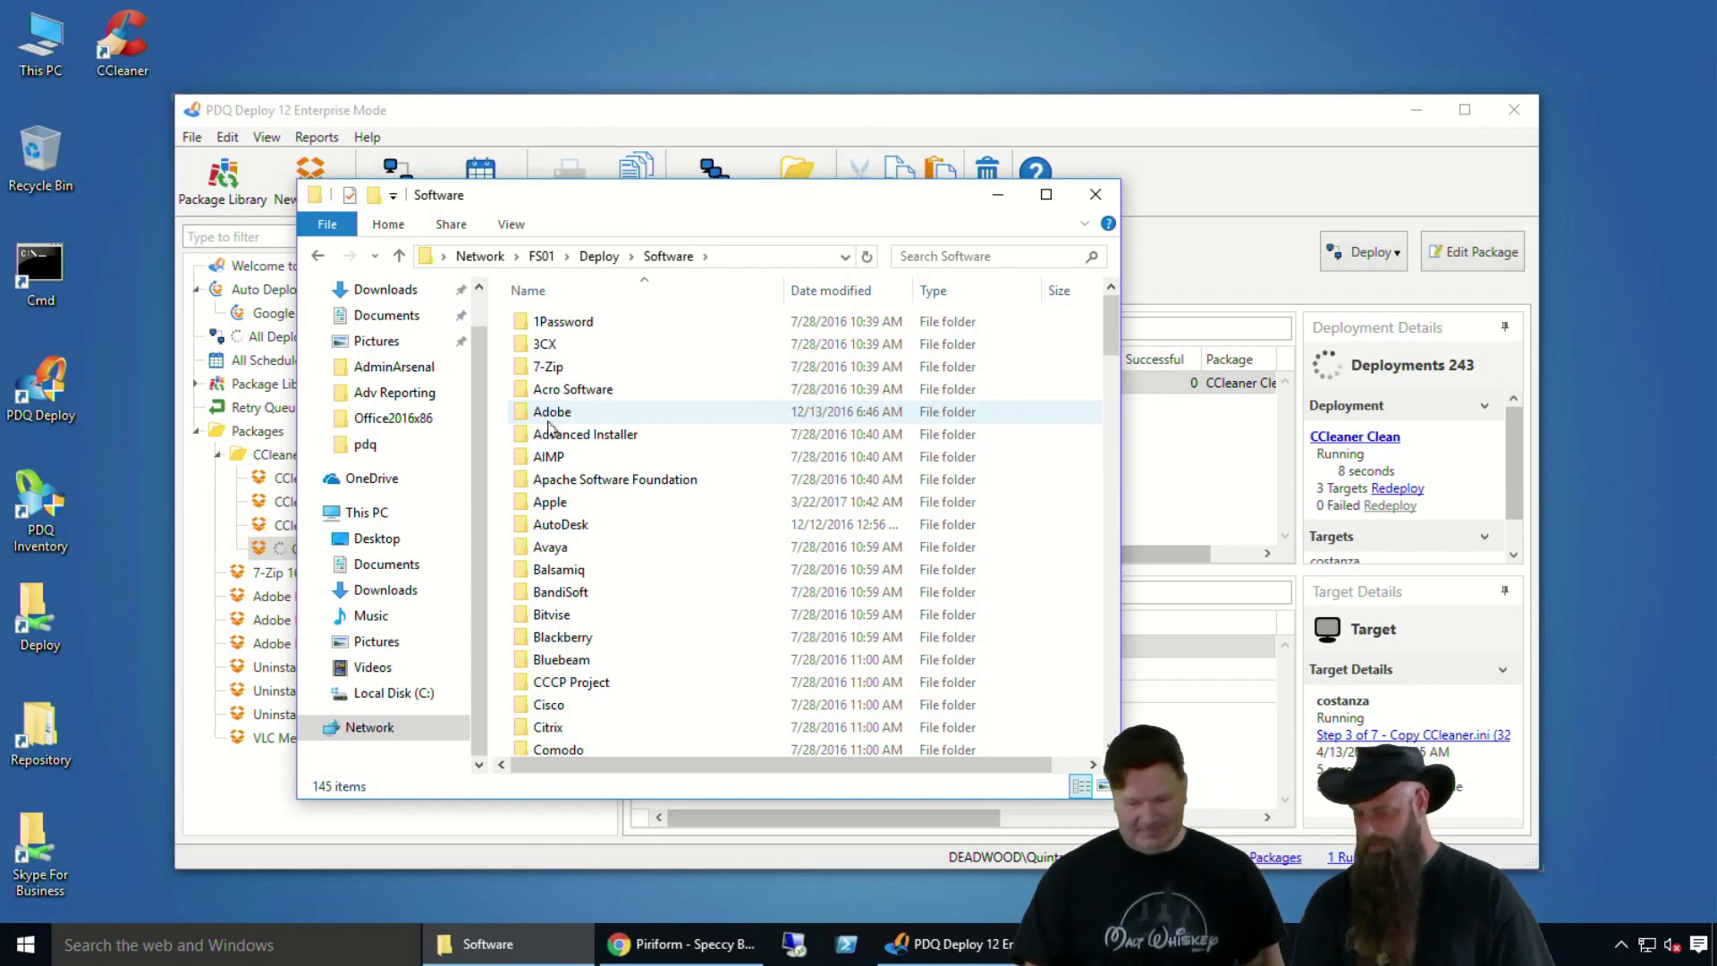
type("pi")
key("Return")
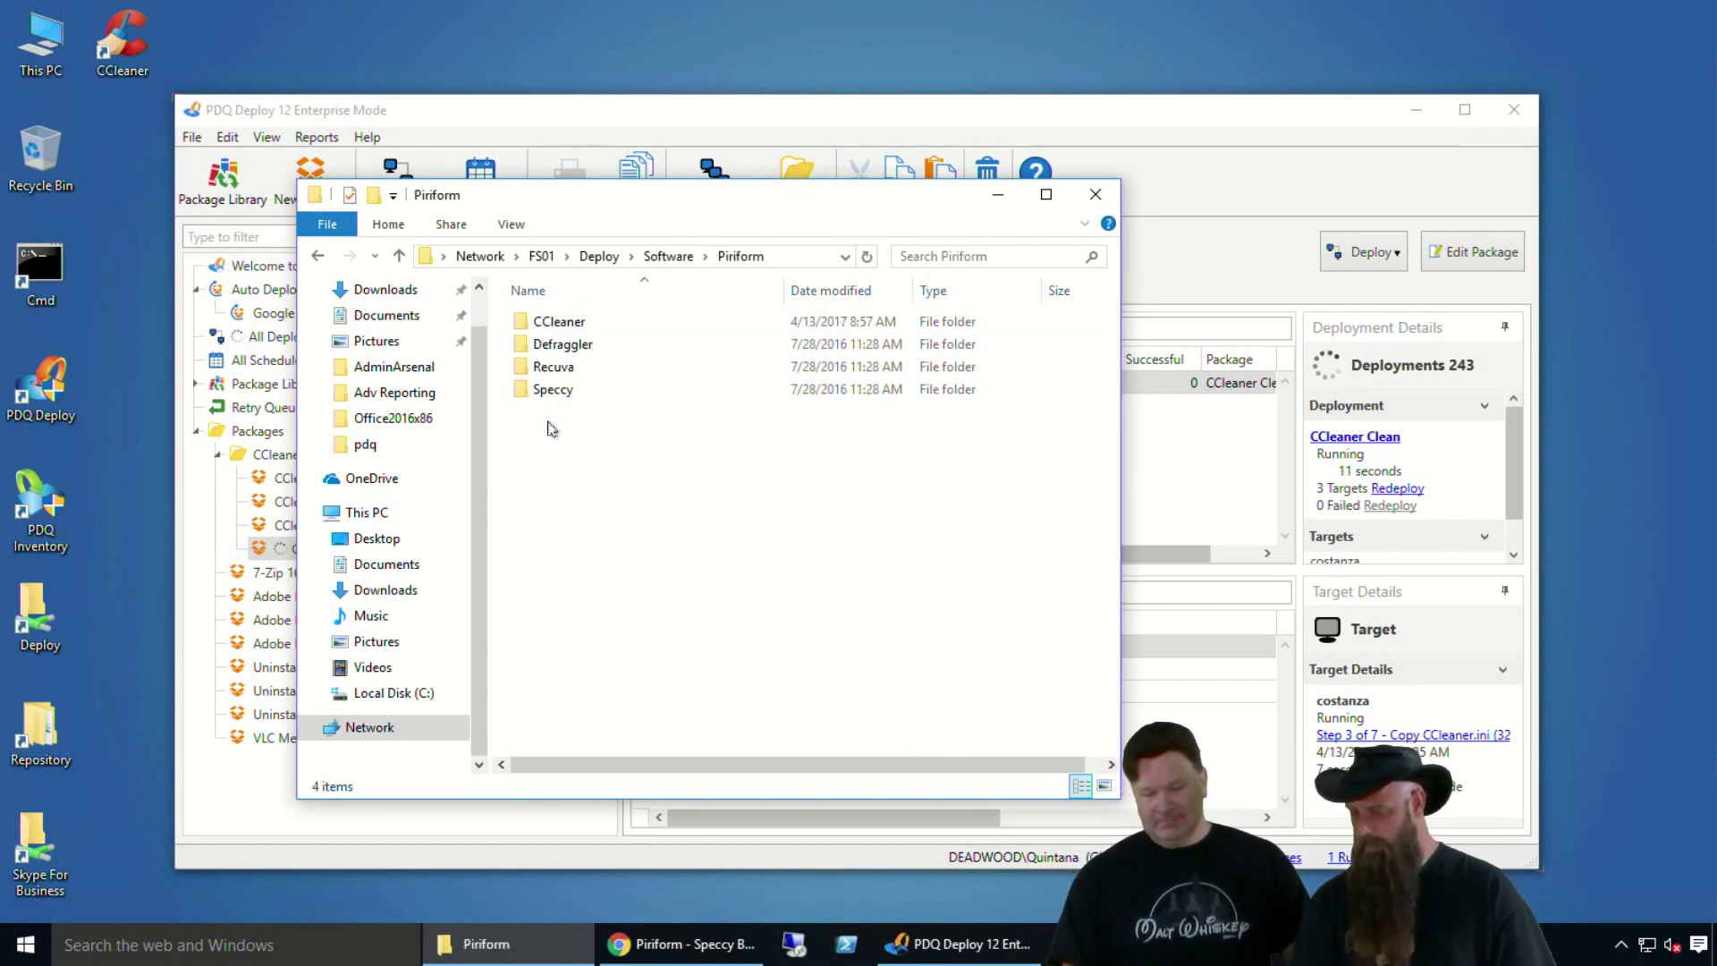
type("c")
key("Return")
left_click(521, 373)
double_click(521, 374)
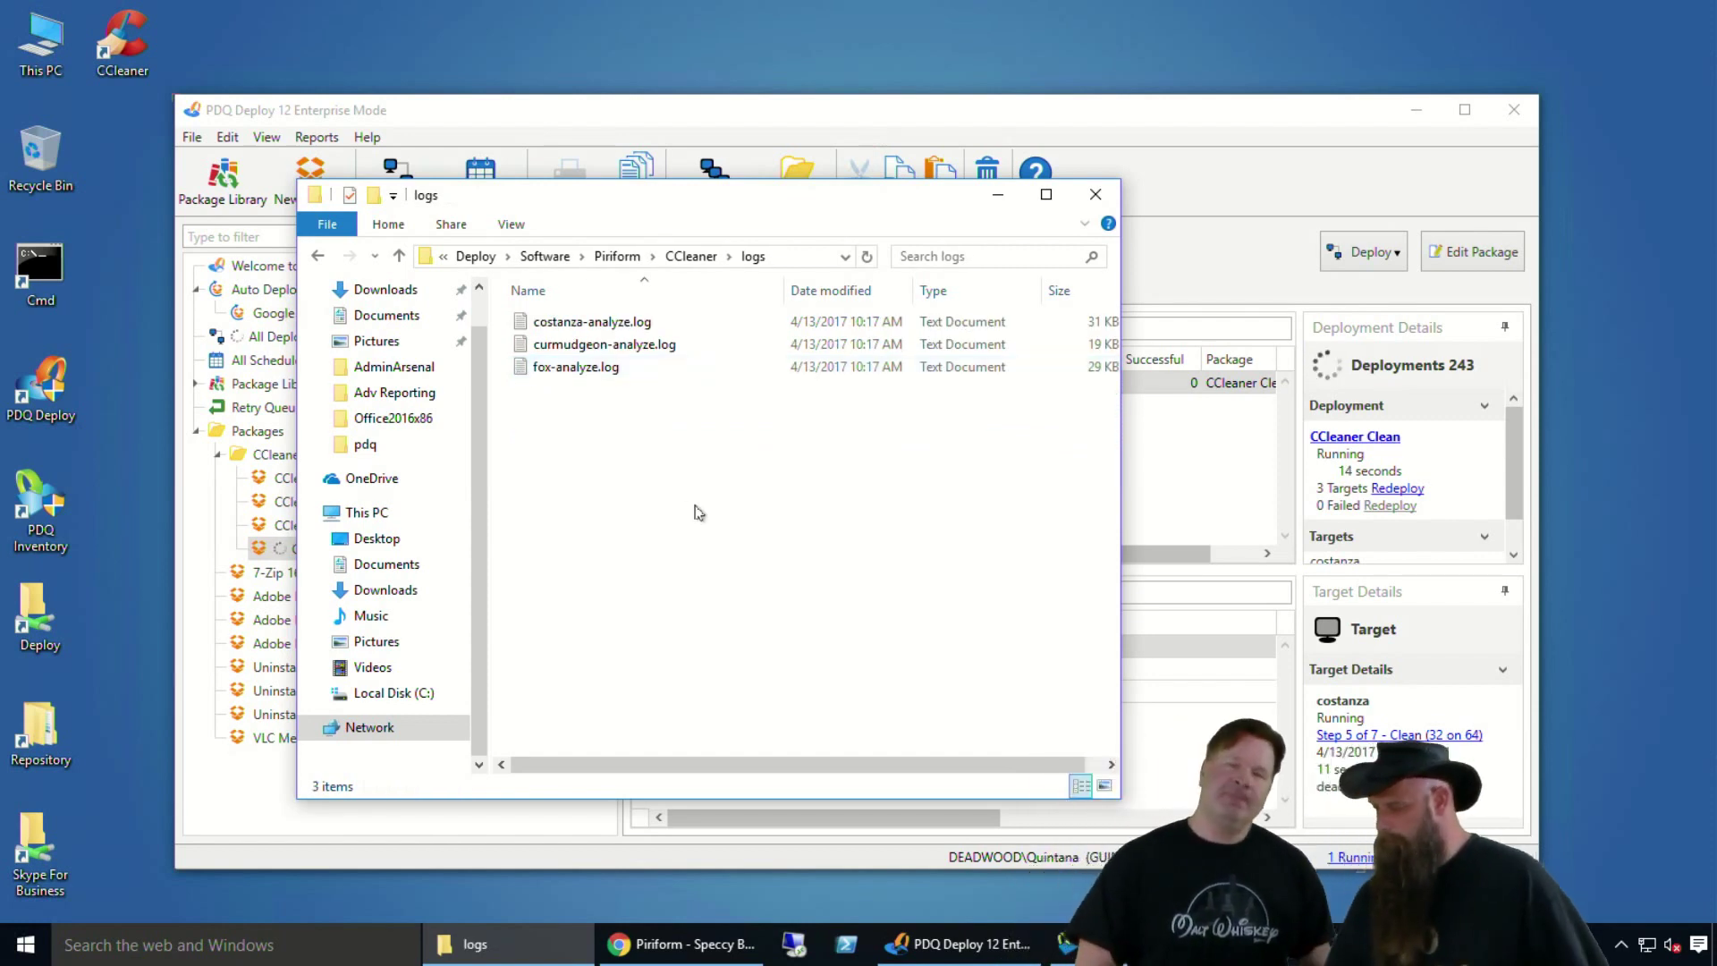